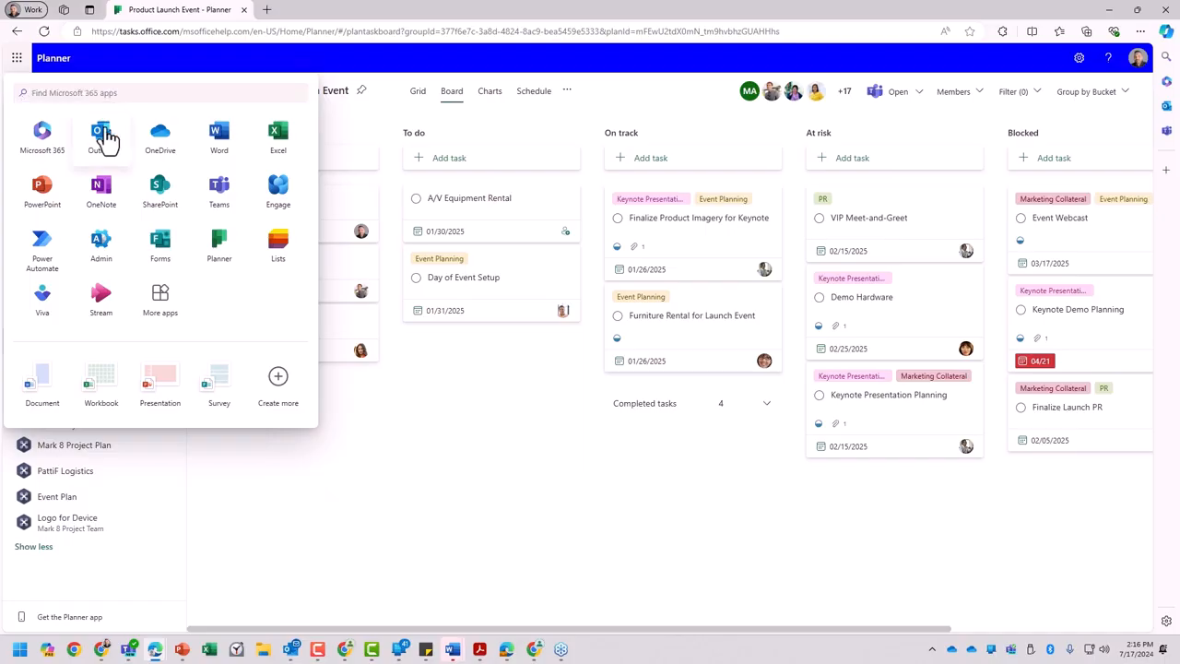
- Open the Microsoft 365 home page and look over the signed-in account details and the quick access files
click(43, 138)
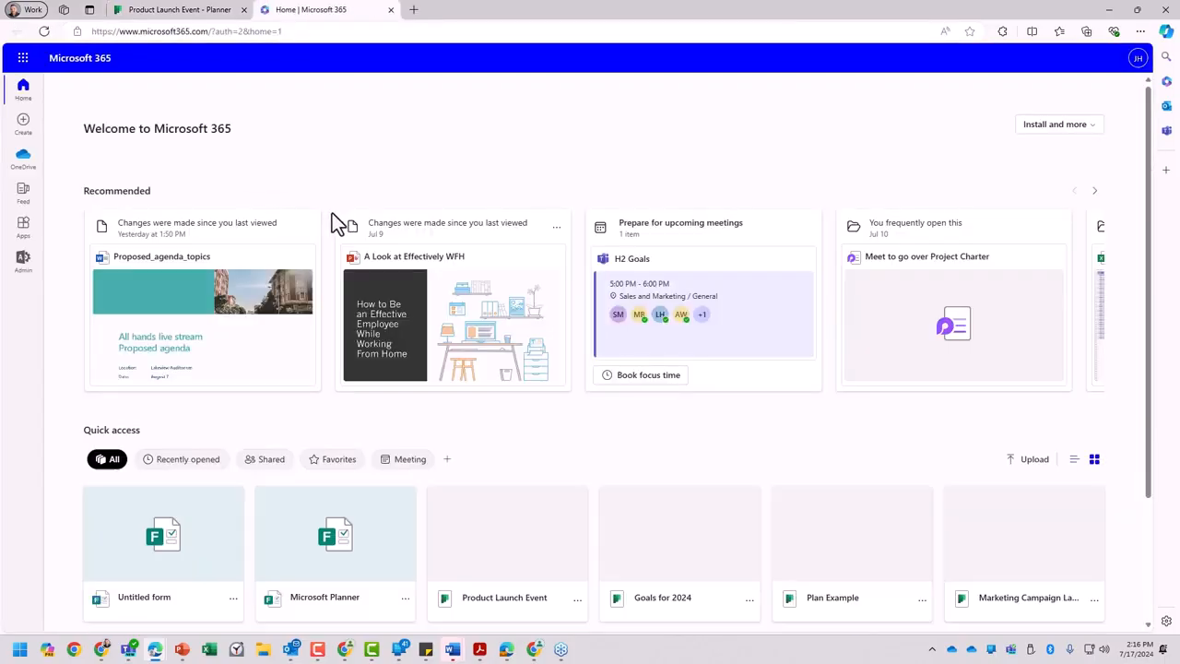
click(1139, 57)
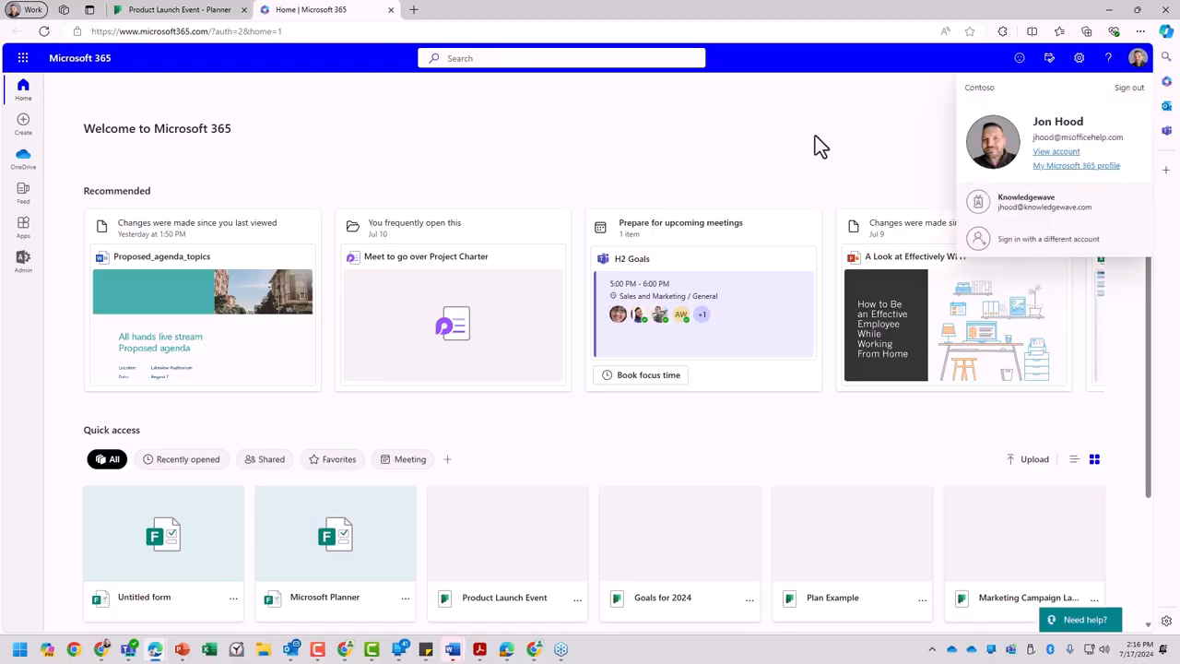
click(774, 127)
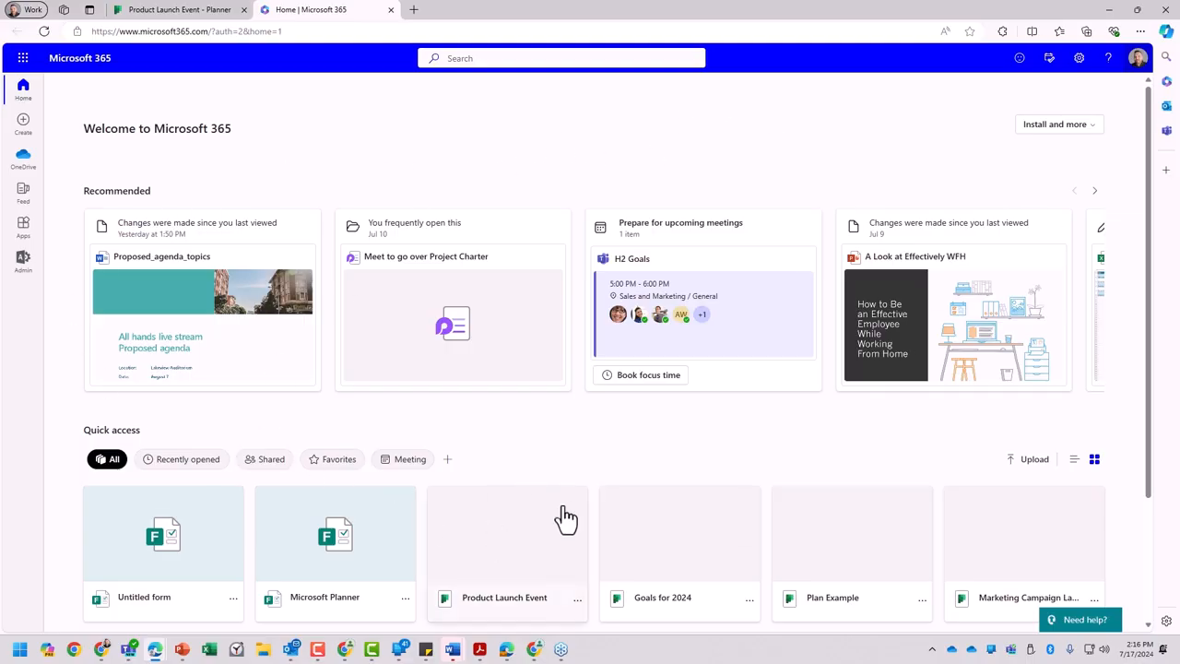
scroll(524, 461, down, 1)
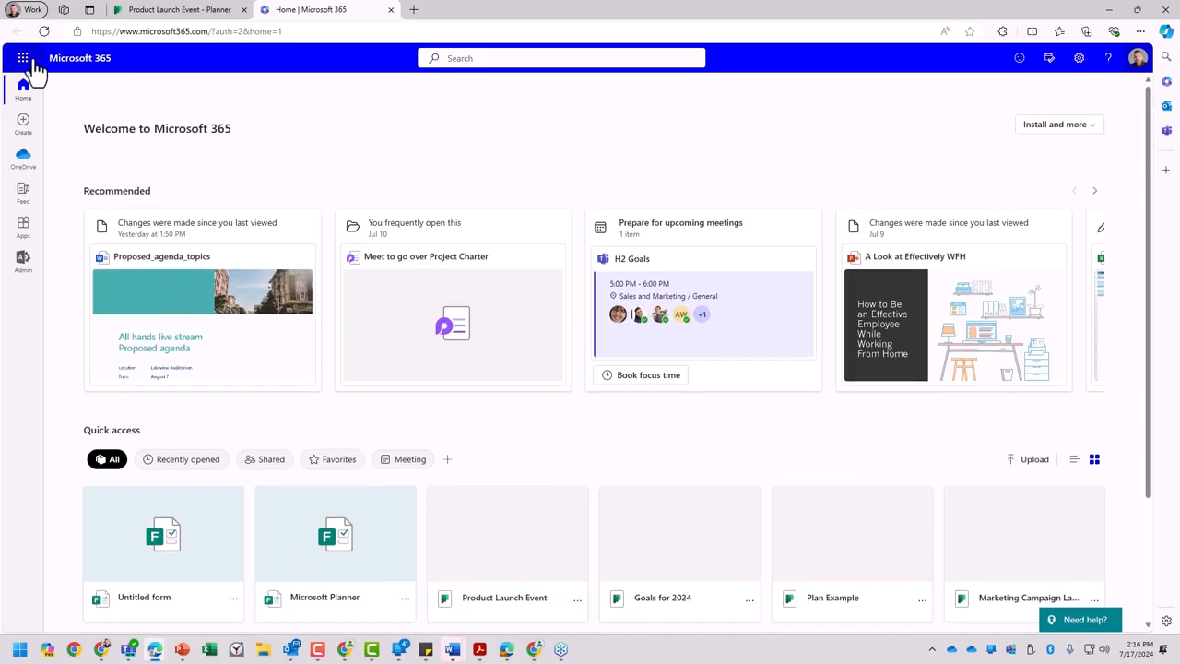
- Open the full list of Microsoft 365 apps and pin Planner to the navigation bar
click(25, 58)
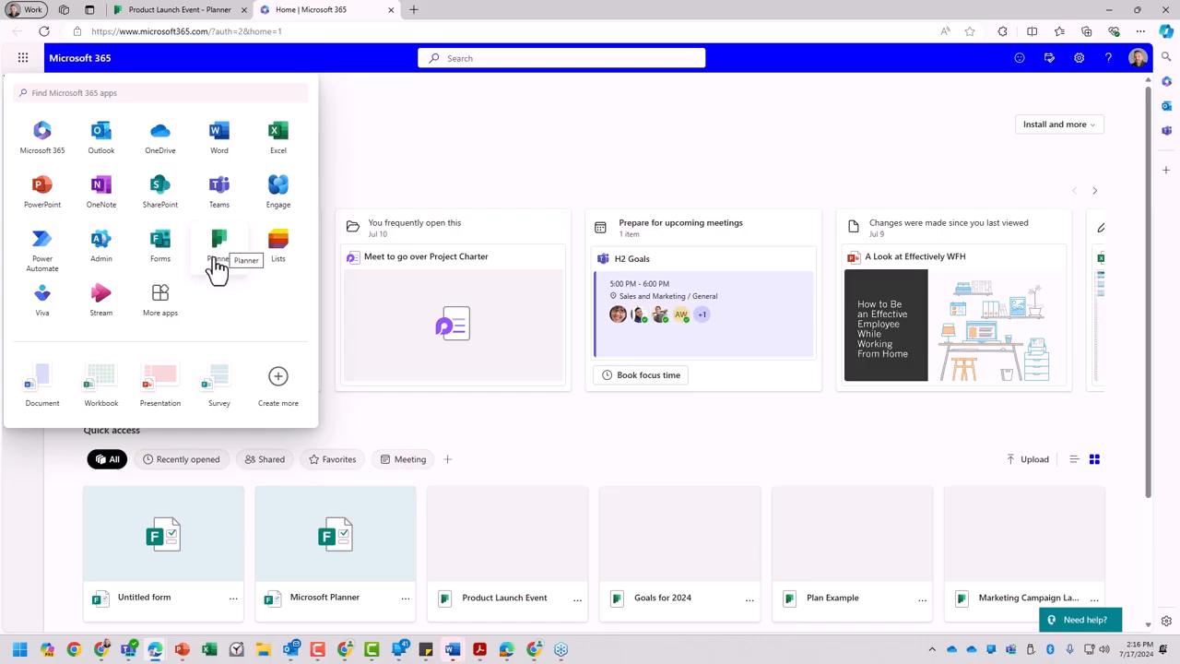
click(164, 314)
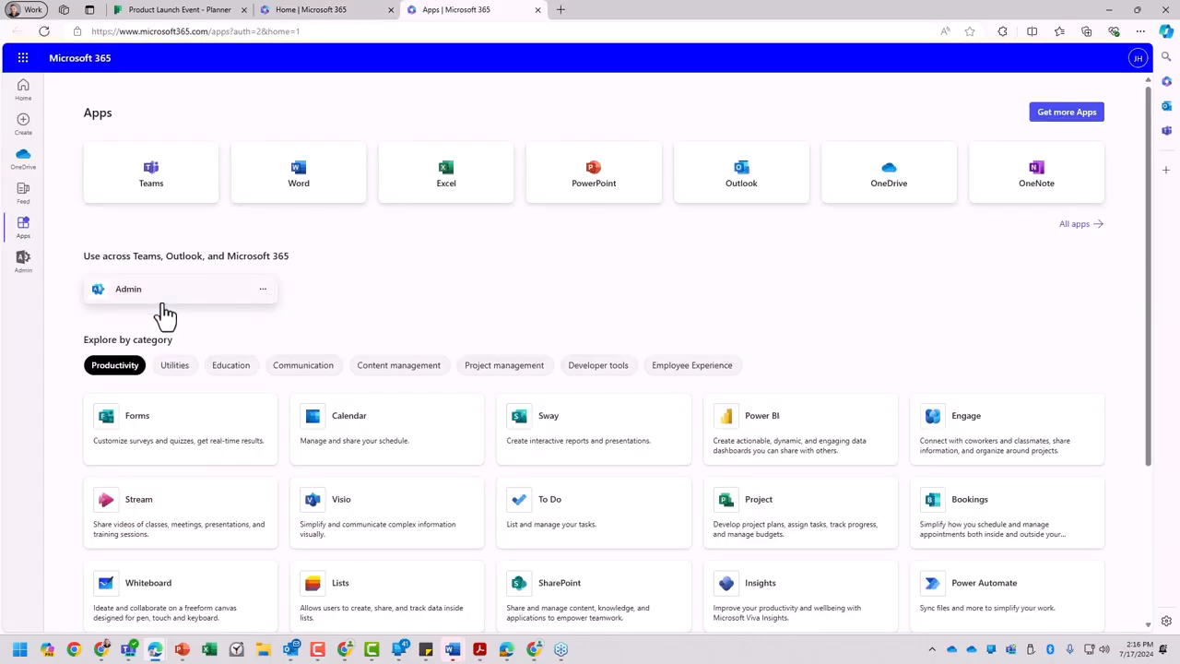
scroll(454, 282, down, 3)
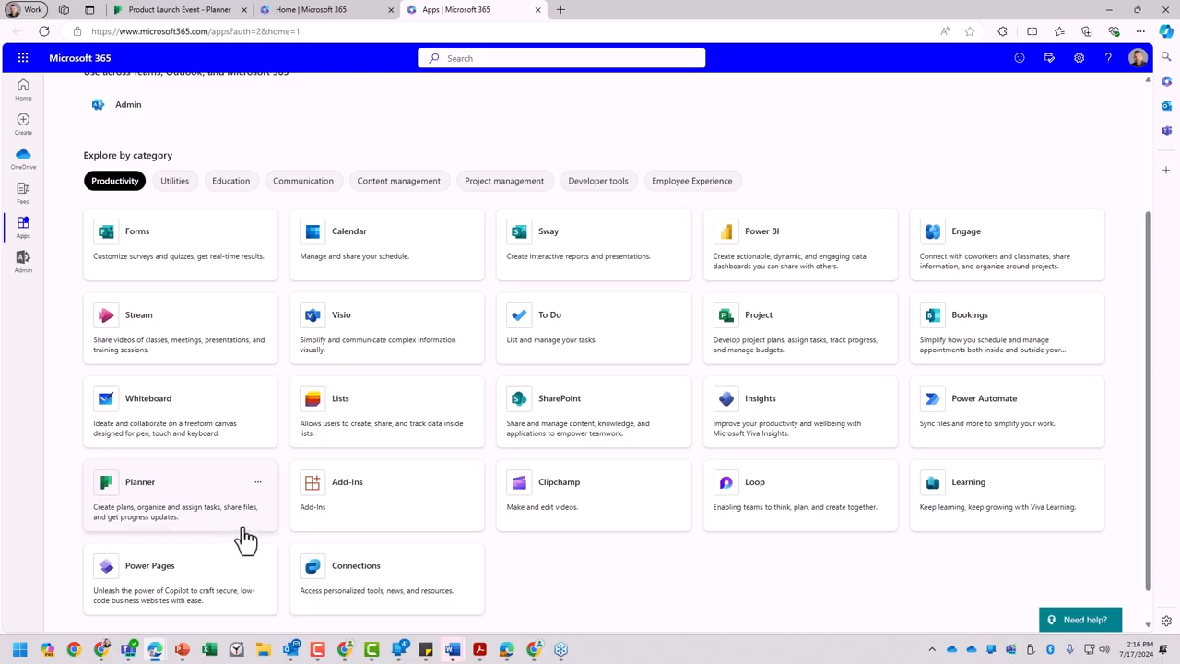
click(257, 481)
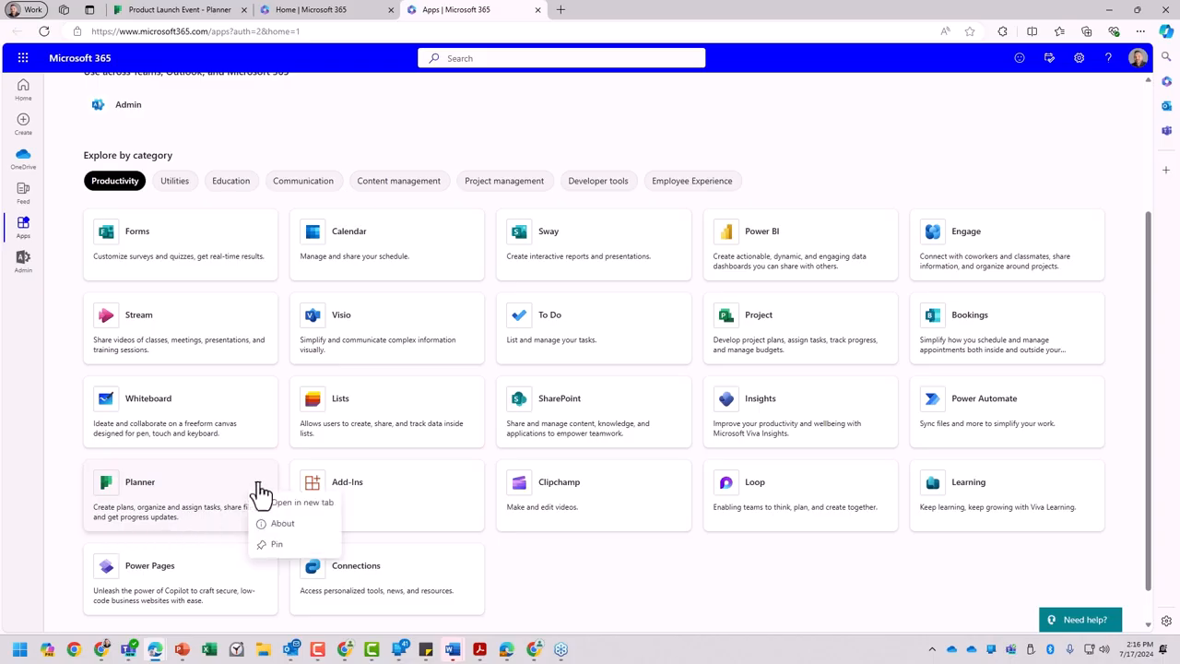
click(298, 548)
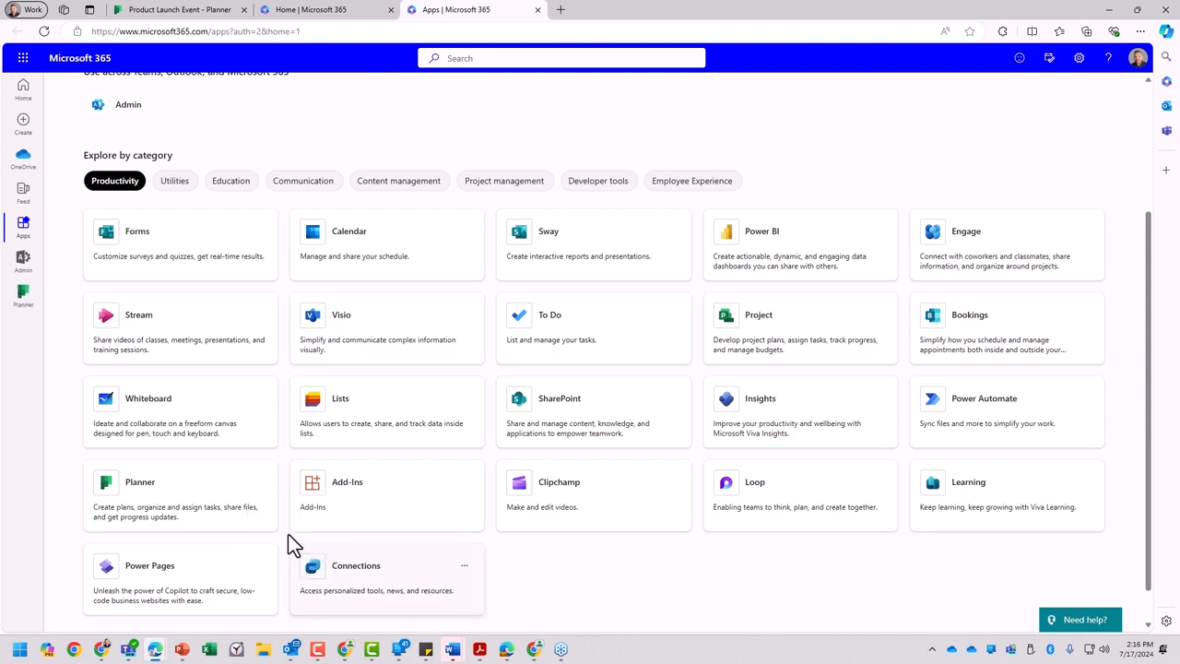
- Return to the Microsoft 365 home page, open the pinned Planner app and dismiss its mobile app banner
click(25, 90)
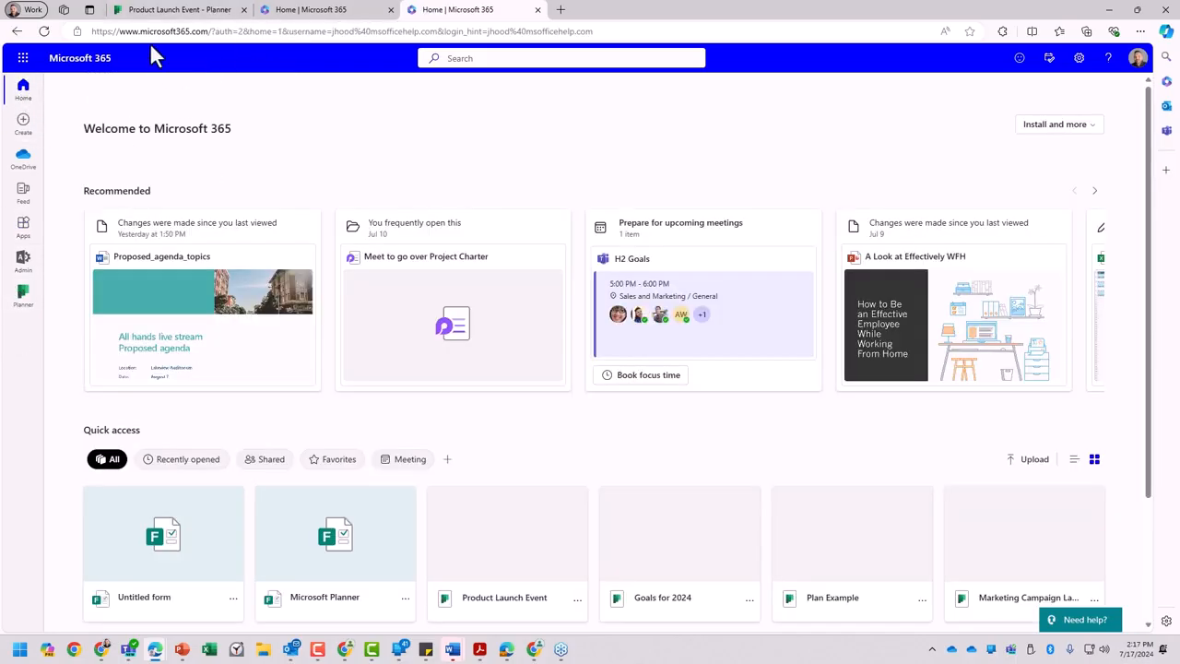
click(23, 297)
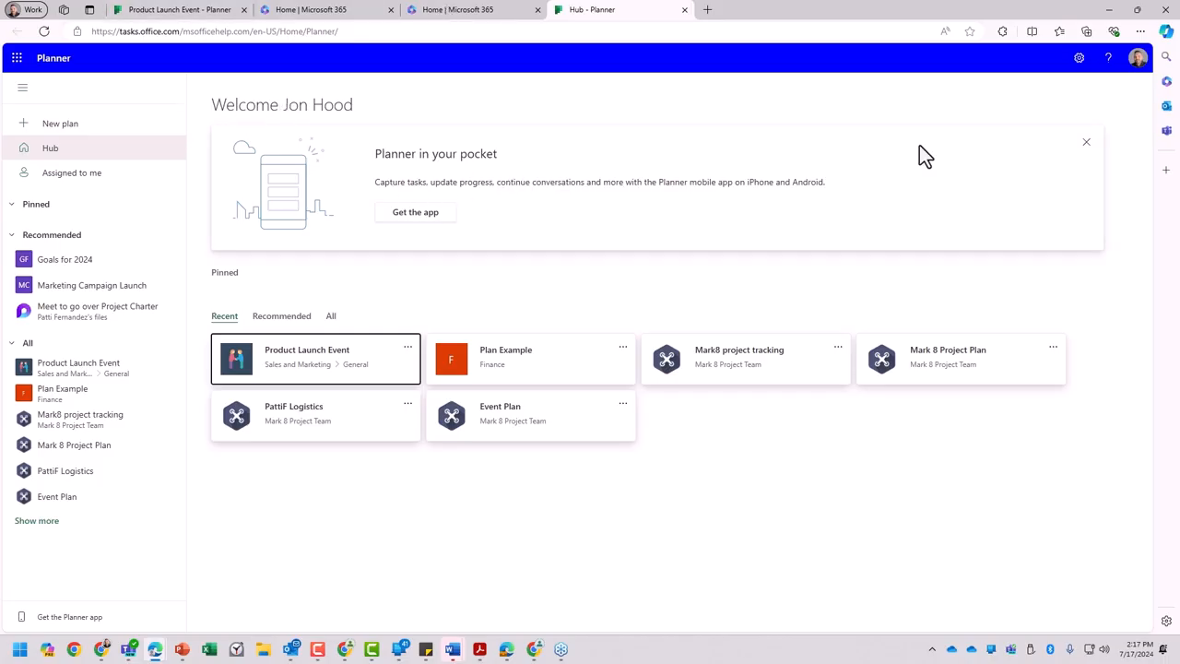
click(1088, 145)
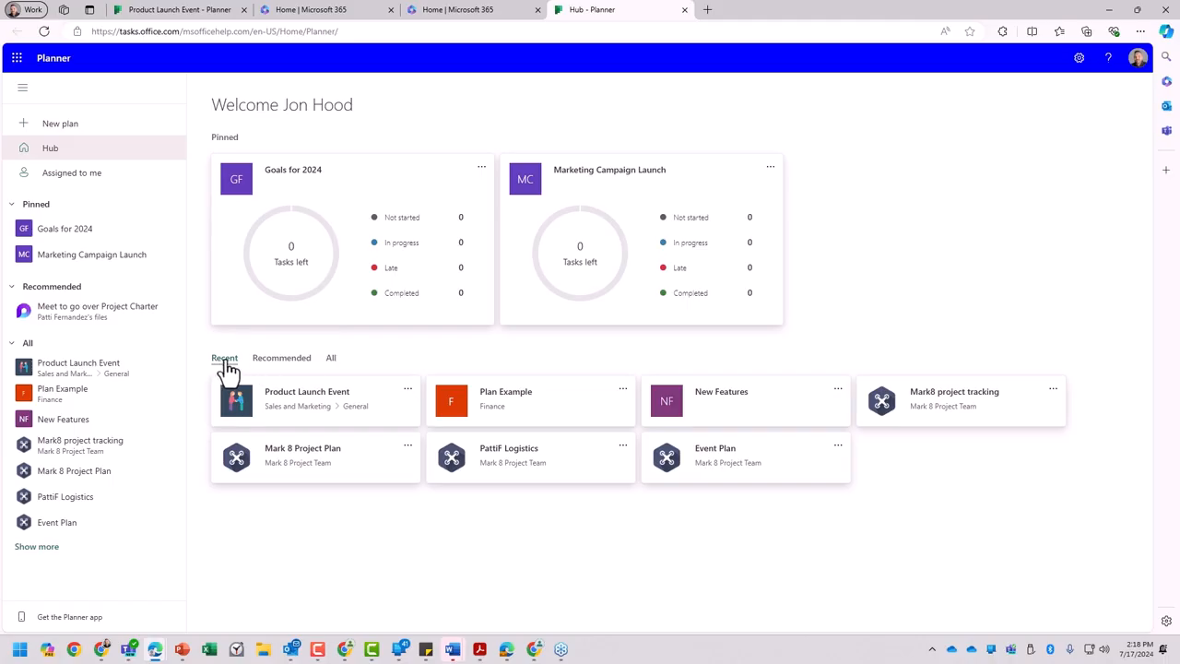
- View the recommended plans in the Planner hub, followed by all plans
click(290, 364)
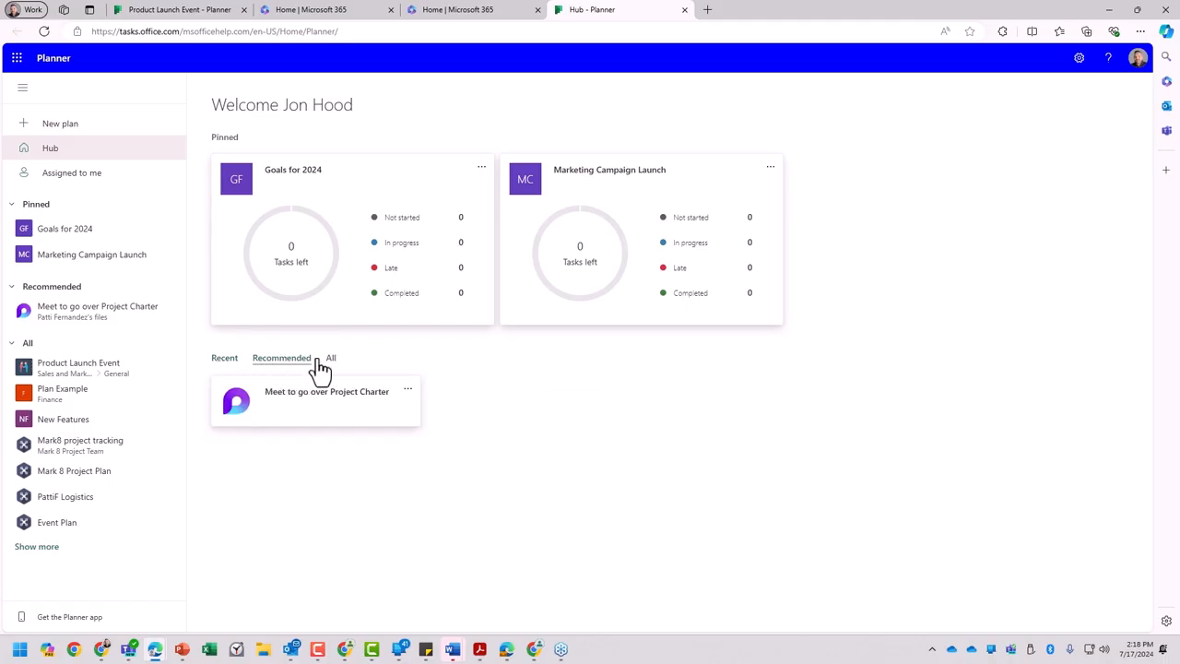
click(330, 365)
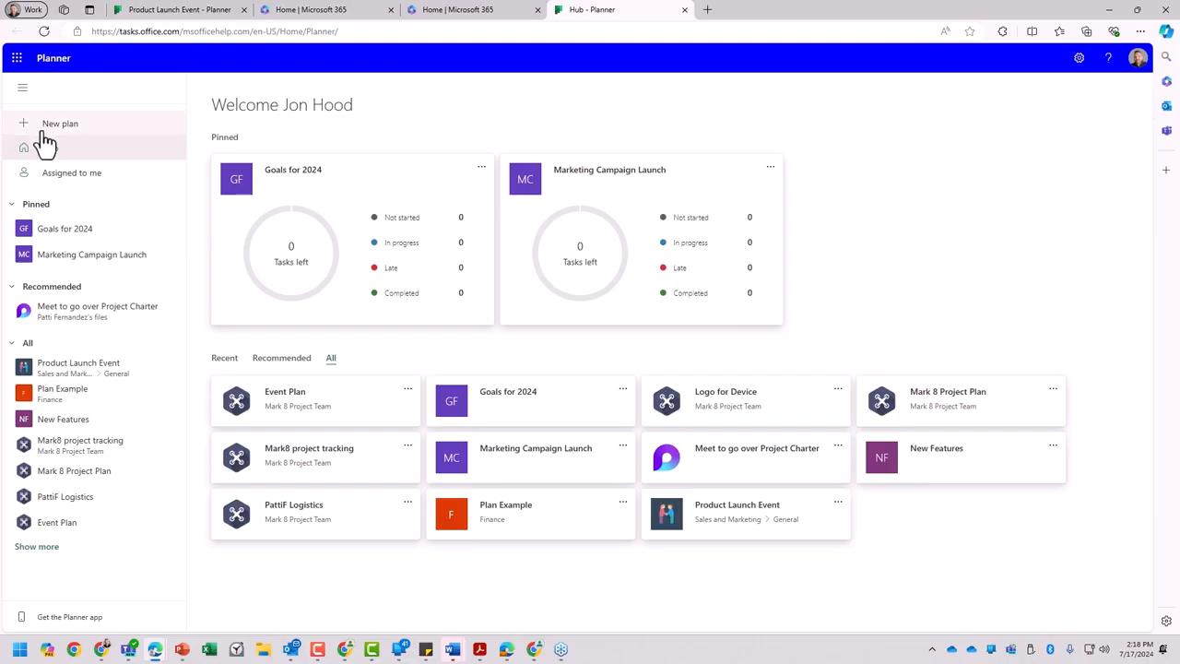
- Collapse and re-expand Planner's navigation pane twice
click(22, 89)
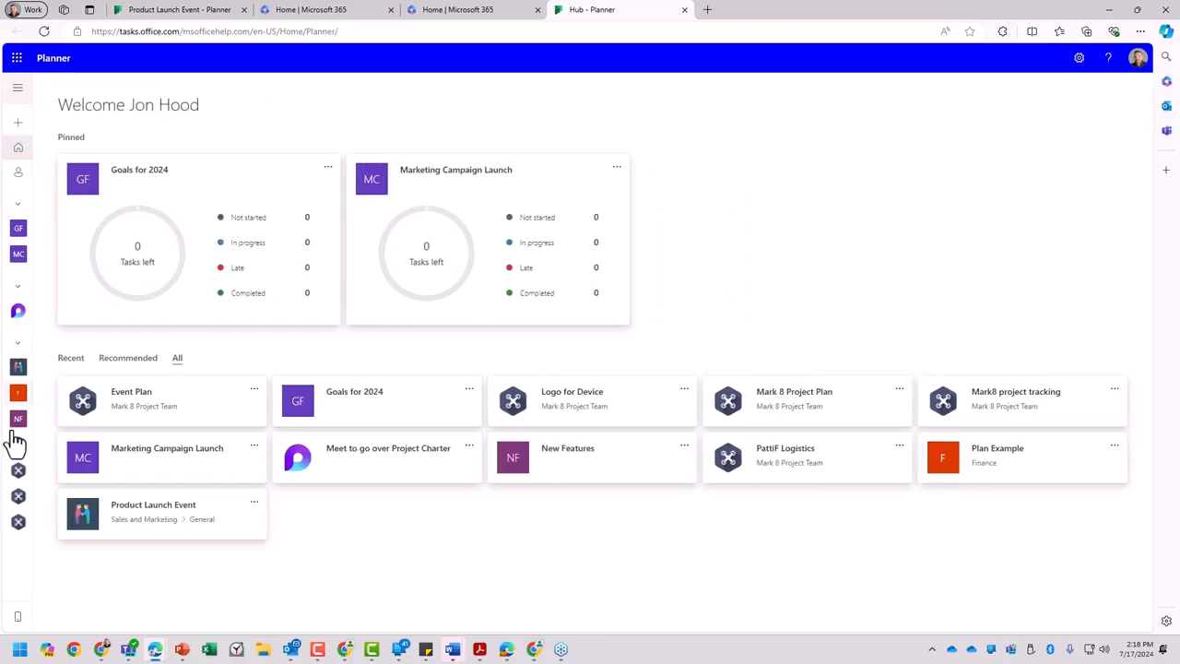
click(18, 90)
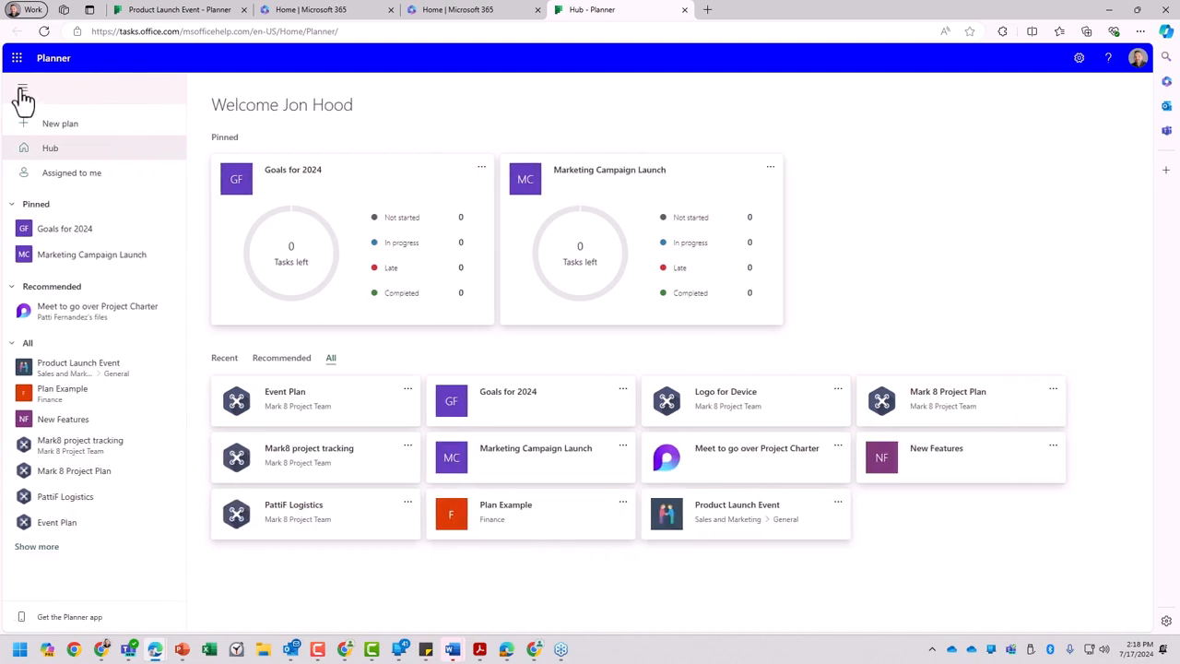
click(23, 90)
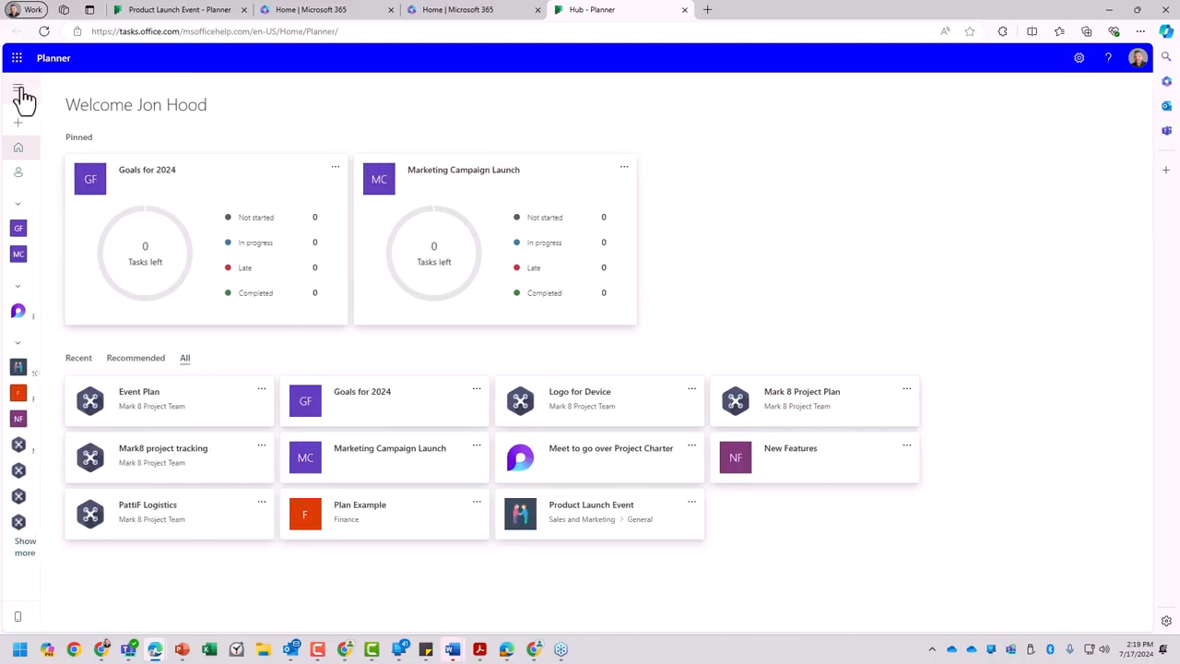
click(23, 90)
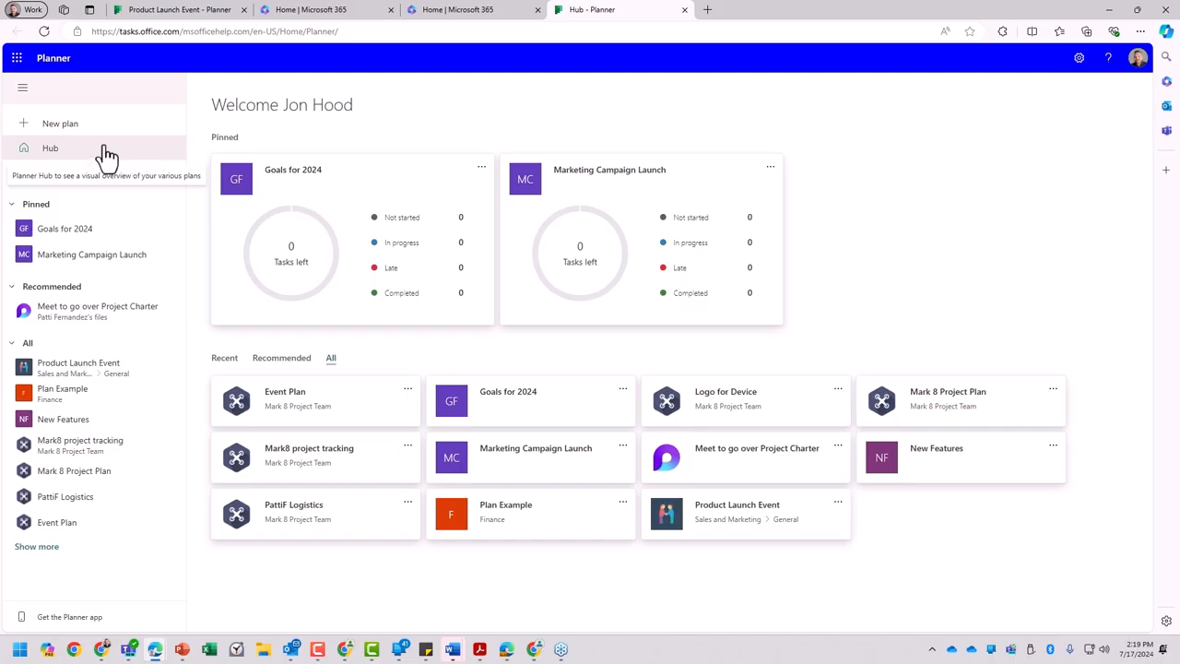
- Show the tasks assigned to me and review the details and suggested attachments of the Customize buckets task
click(57, 151)
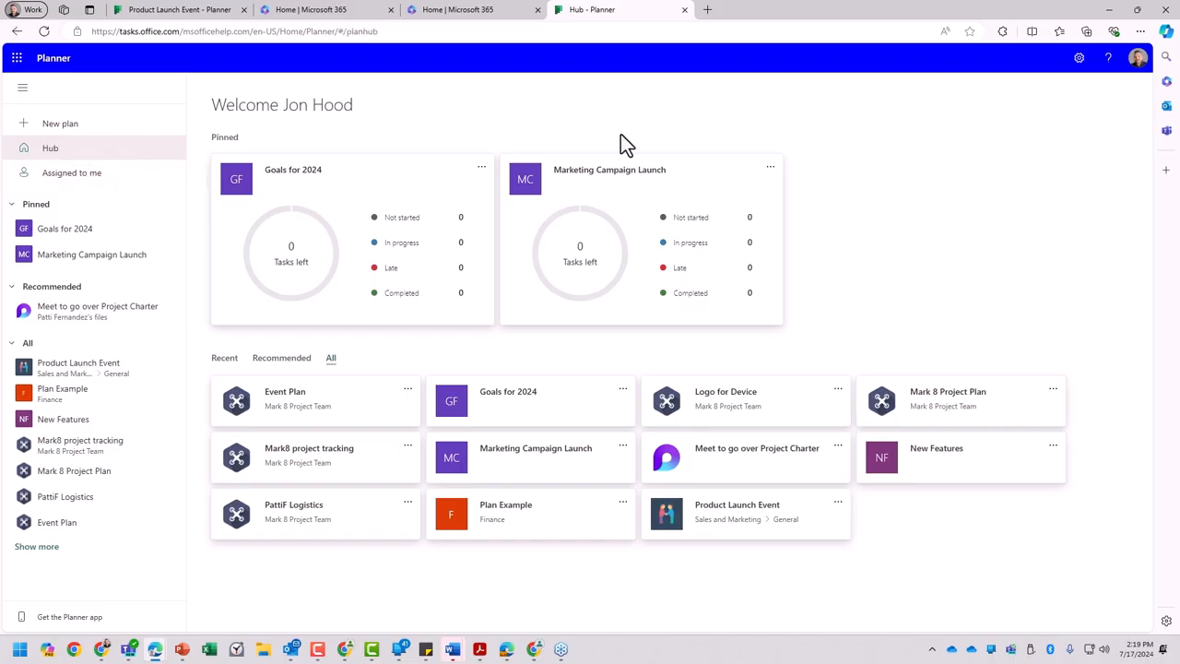
drag(57, 182, 42, 182)
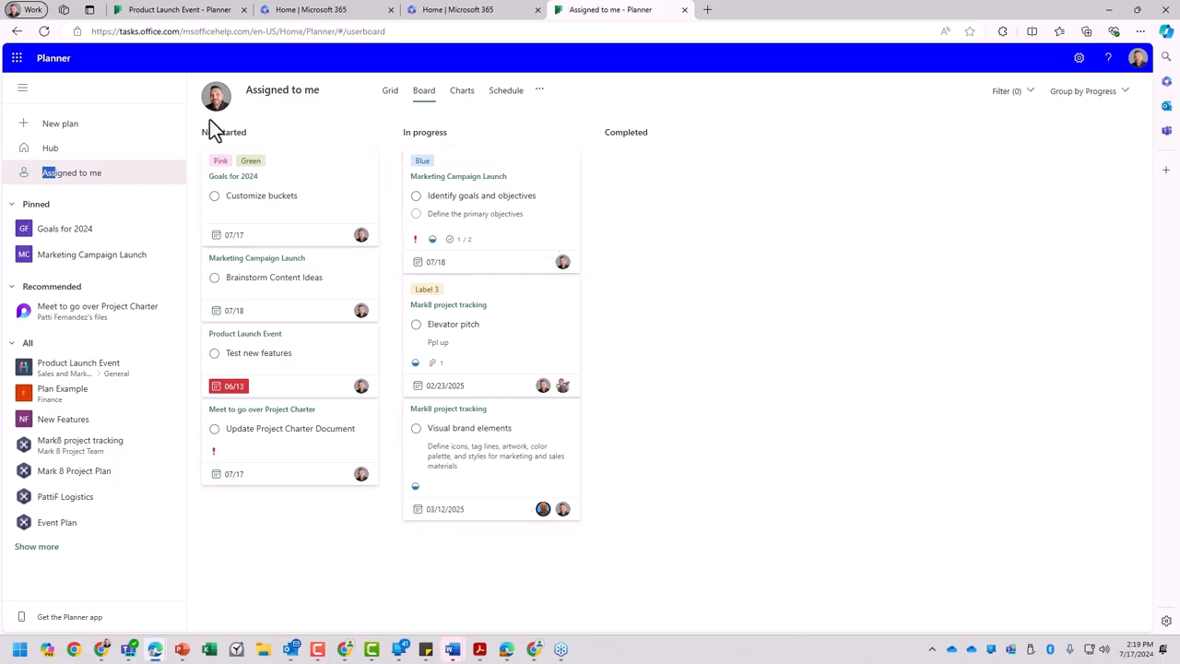
click(324, 200)
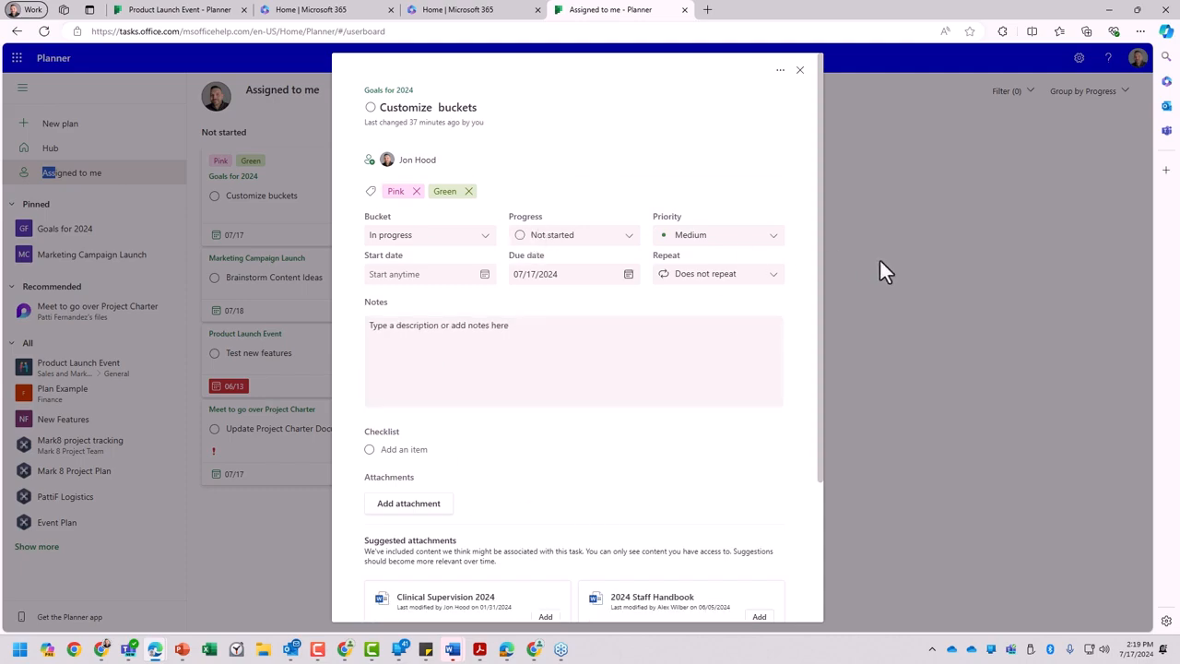
scroll(497, 506, down, 2)
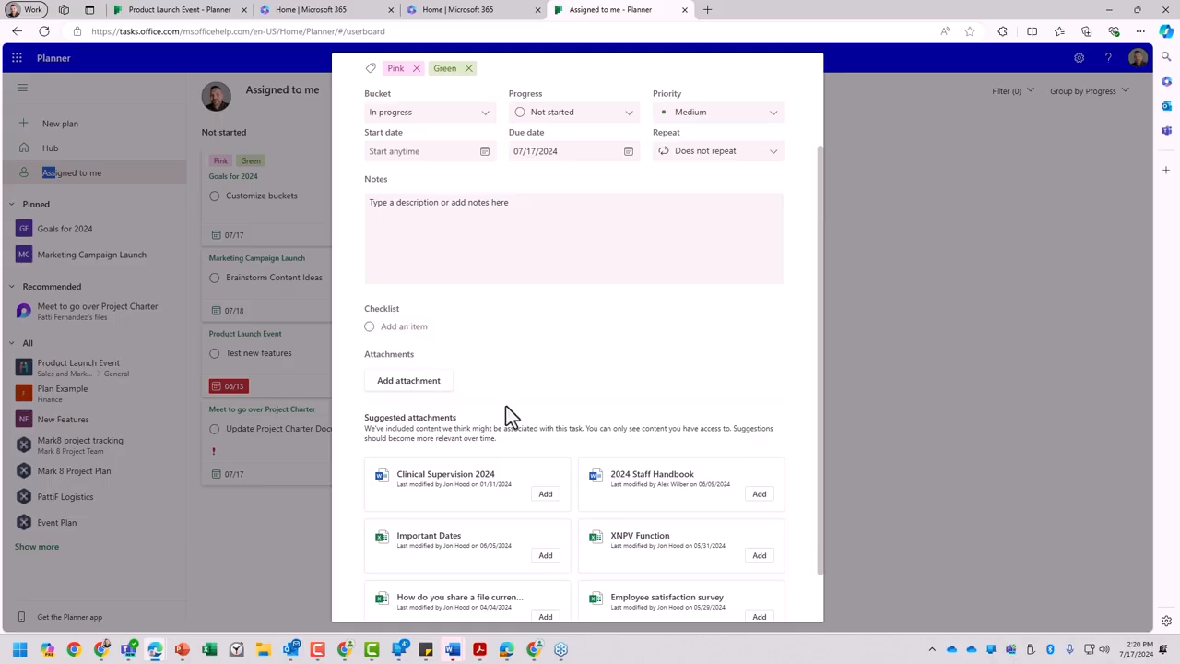
click(493, 333)
click(901, 210)
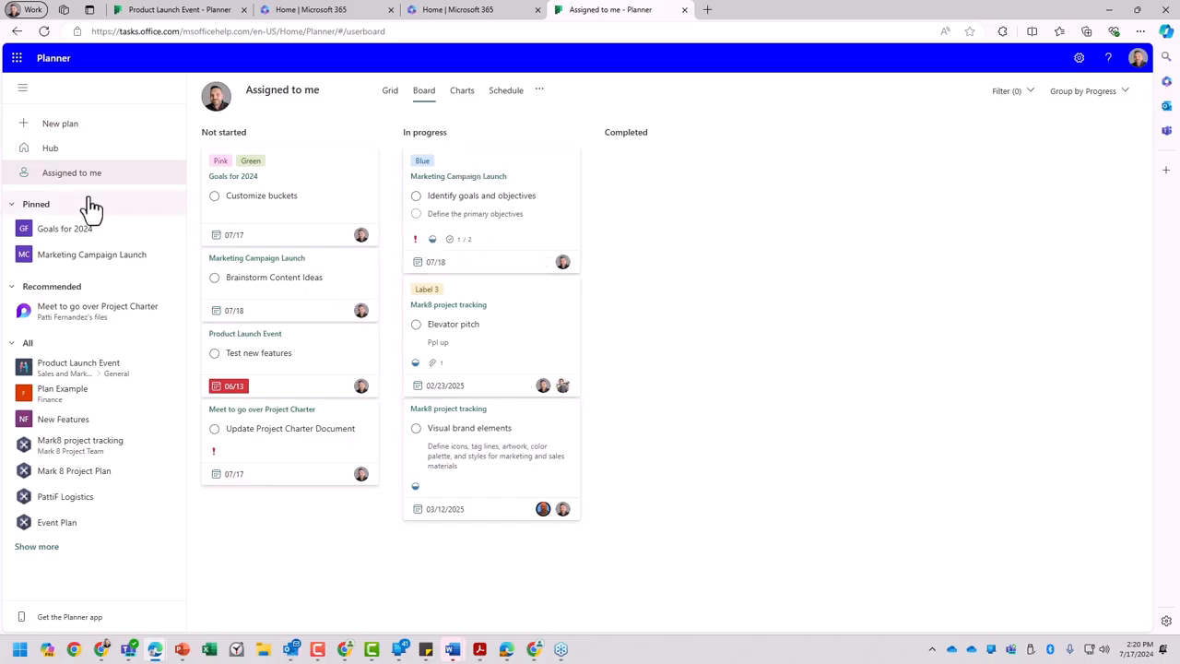
- Show the assigned tasks in Grid view and examine its columns, including Plan, Progress and Priority
click(391, 92)
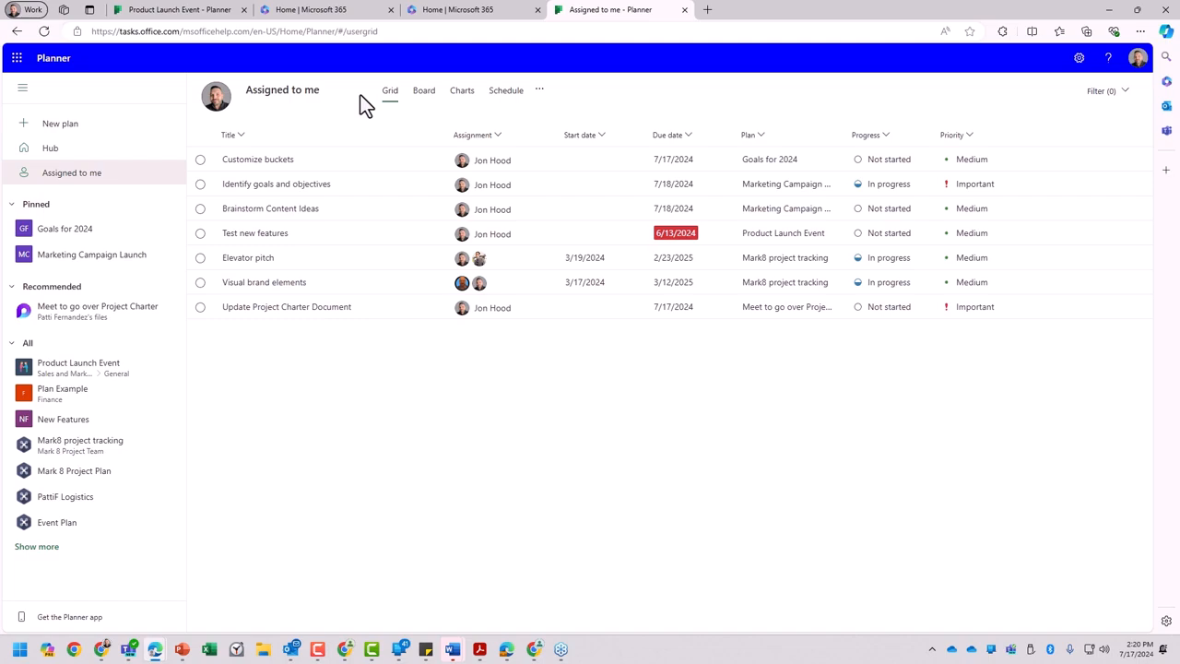
mouse_move(452, 140)
mouse_down()
mouse_move(645, 150)
mouse_move(443, 131)
mouse_move(824, 144)
mouse_move(827, 157)
mouse_move(626, 155)
mouse_move(648, 135)
mouse_move(674, 166)
mouse_up()
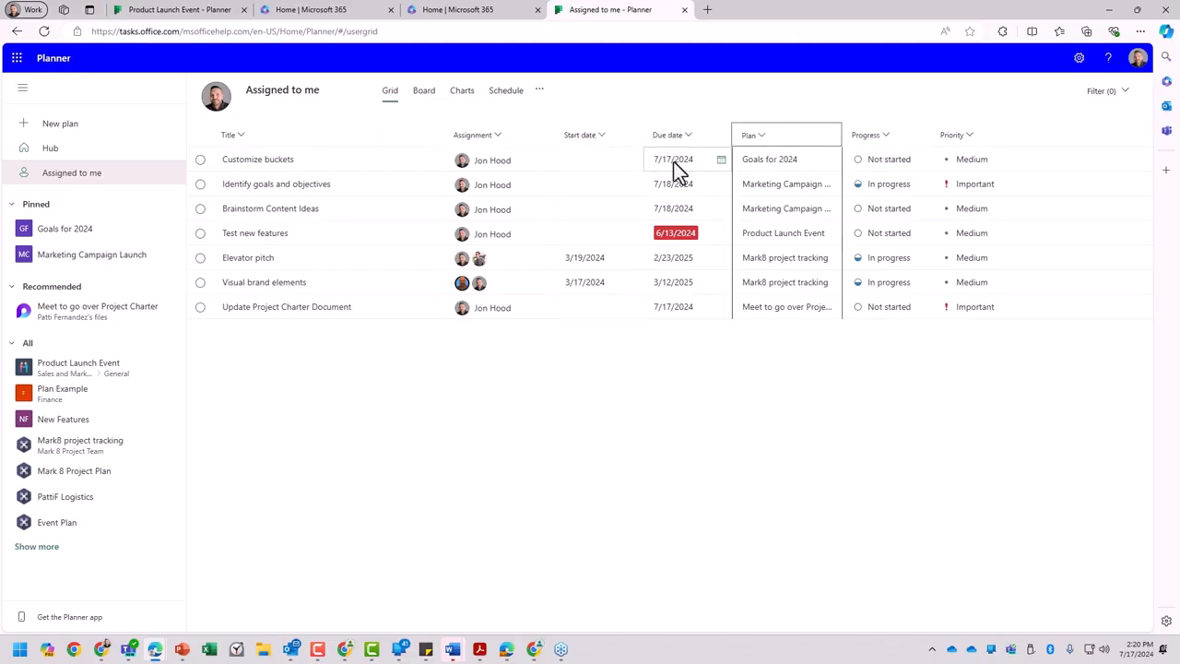
click(984, 142)
click(889, 138)
click(823, 103)
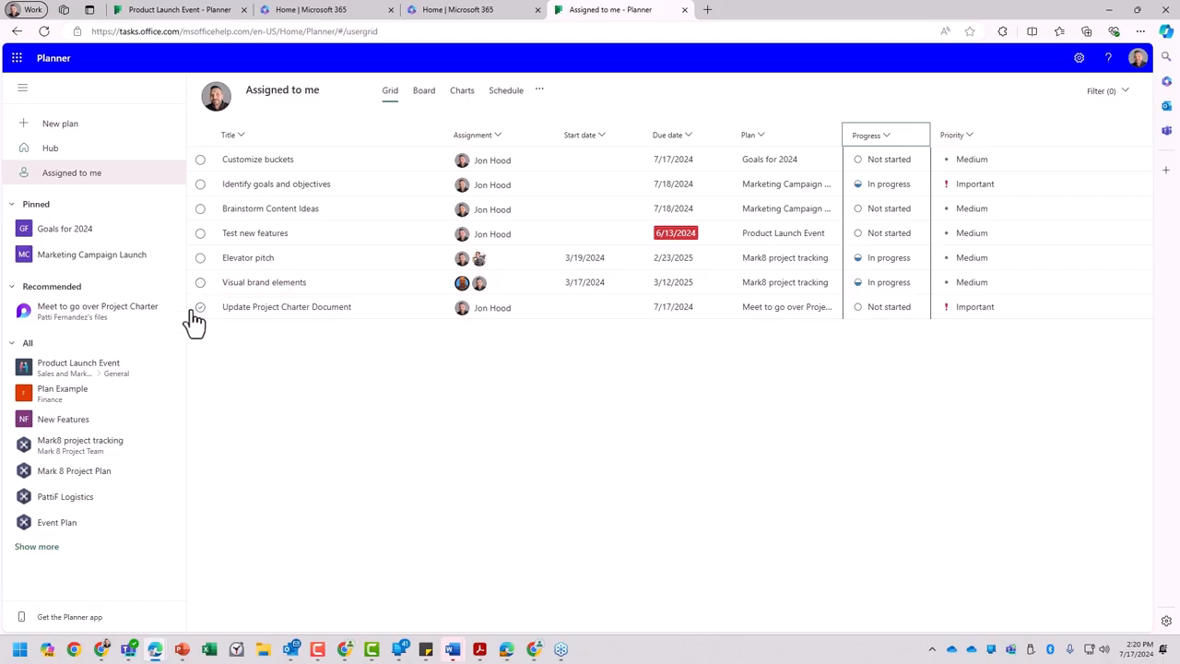
- Mark the Test new features task as completed, and reset its progress to In progress
click(200, 233)
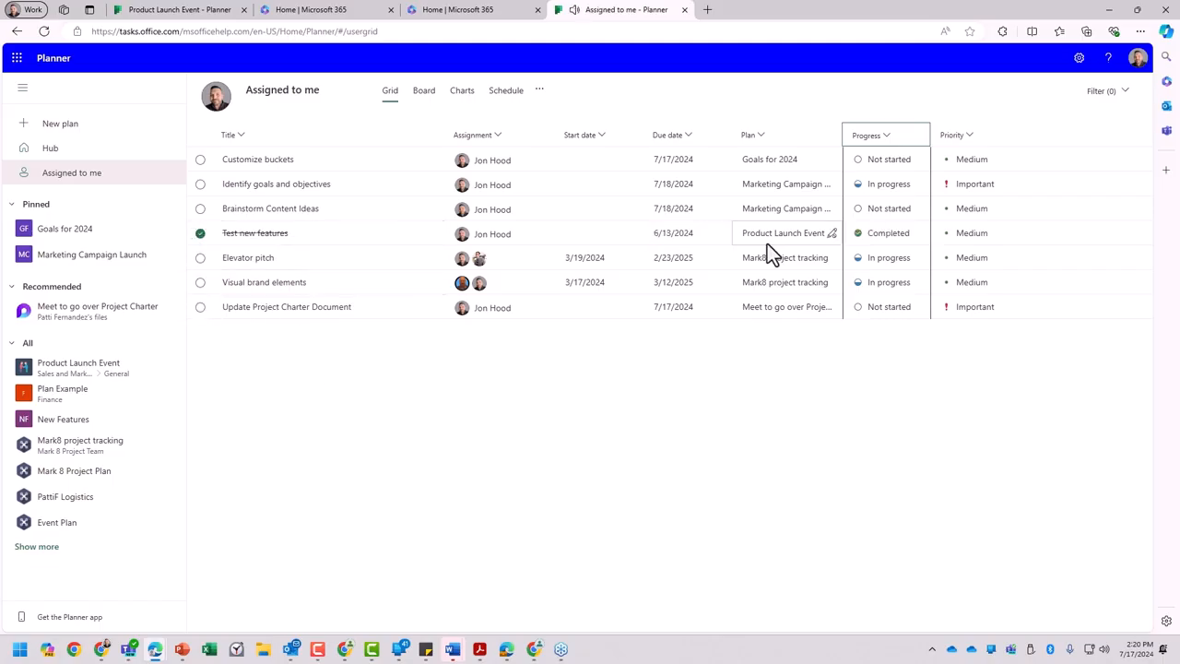
click(919, 236)
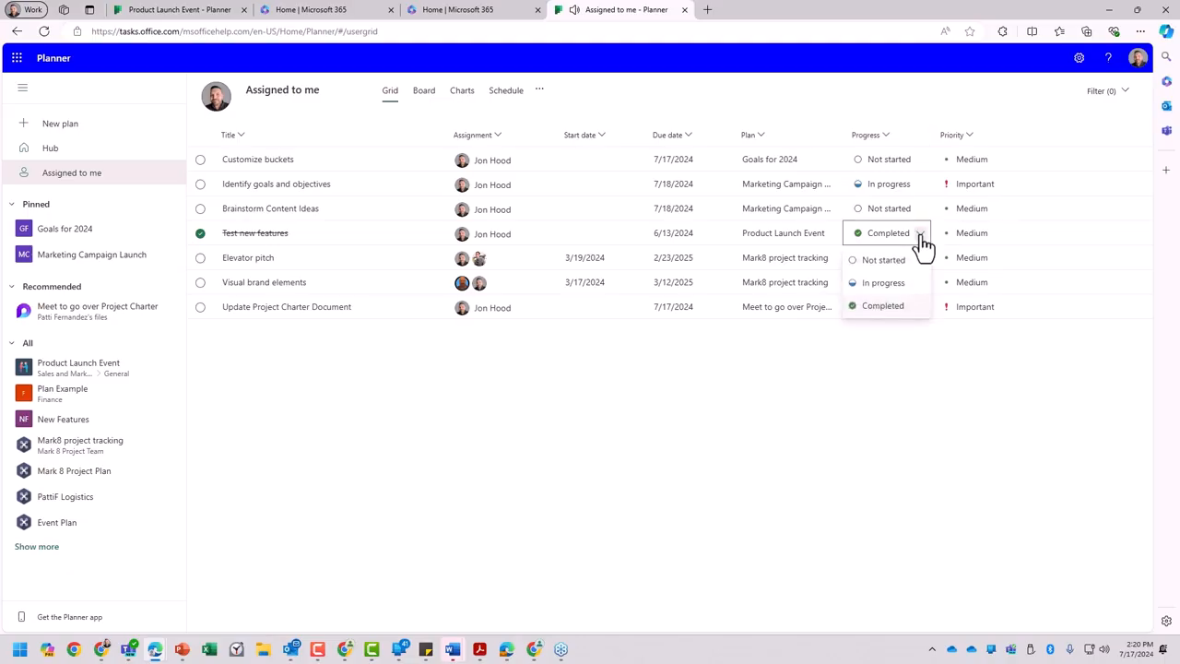
click(907, 282)
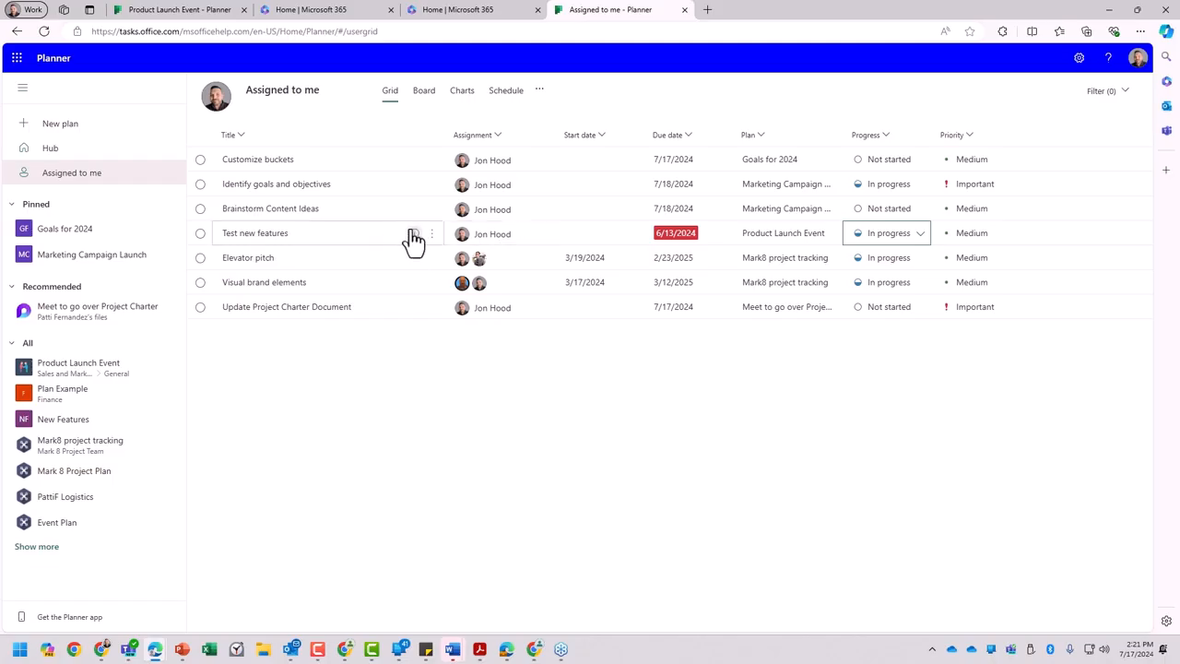
- Review the details and suggested attachments of the Test new features task, and close them
click(412, 234)
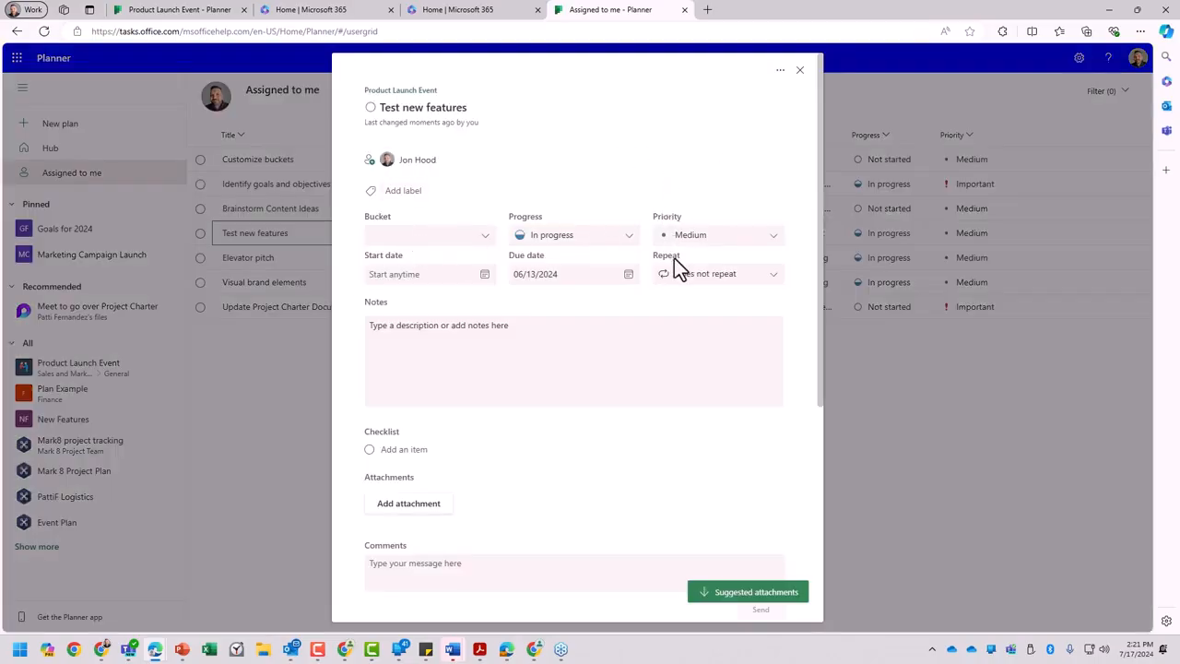
click(761, 597)
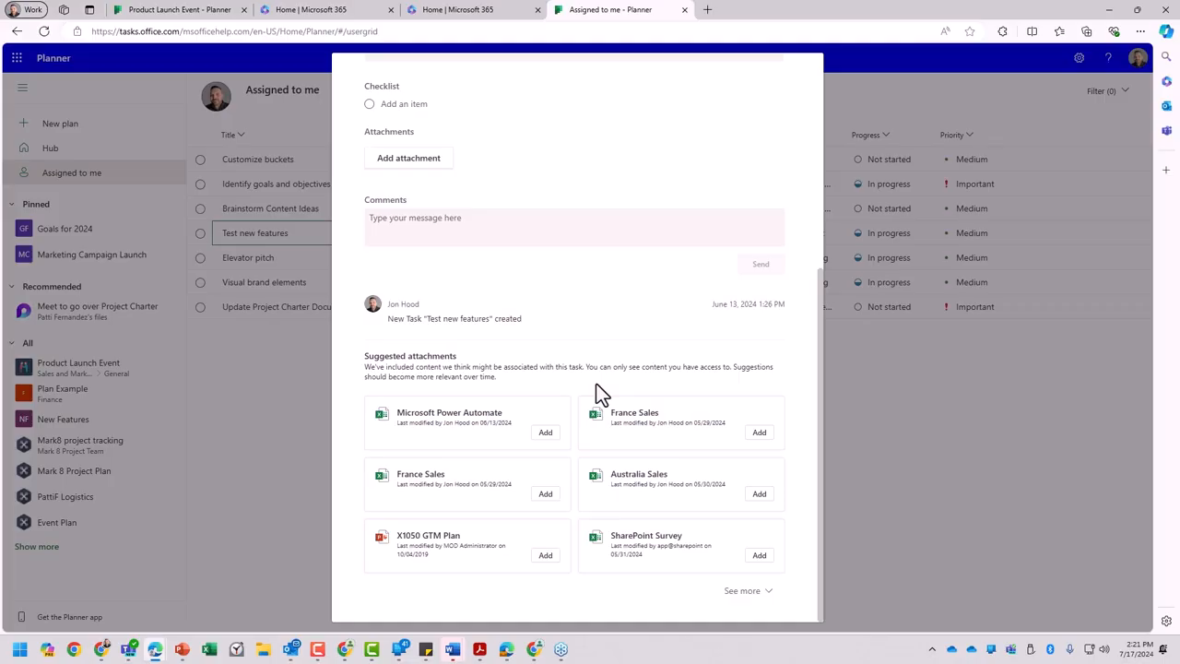
click(886, 360)
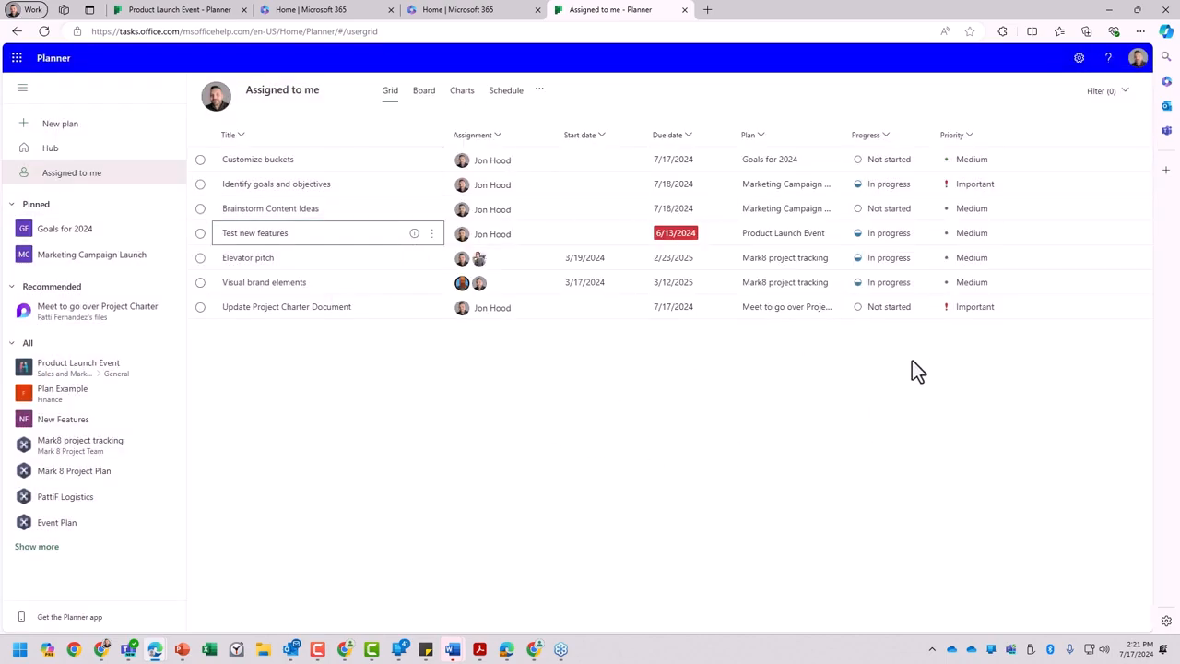
- Review the action options of the Test new features task, and add a second plan member to its assignees
click(431, 236)
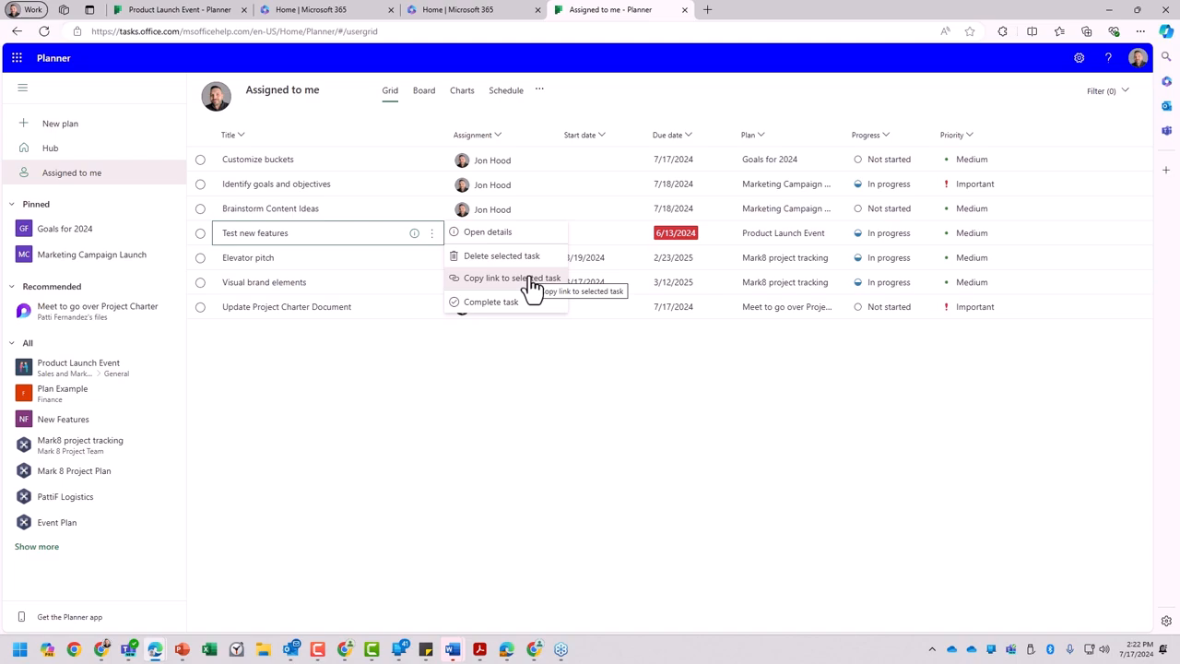
click(551, 361)
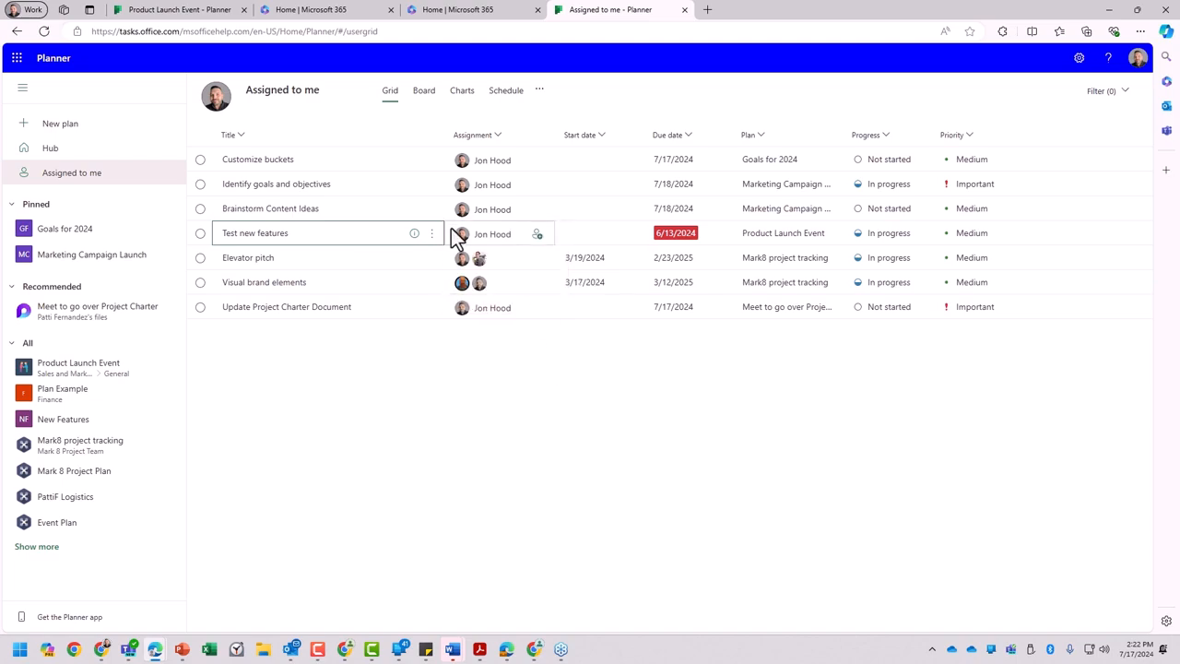
click(483, 244)
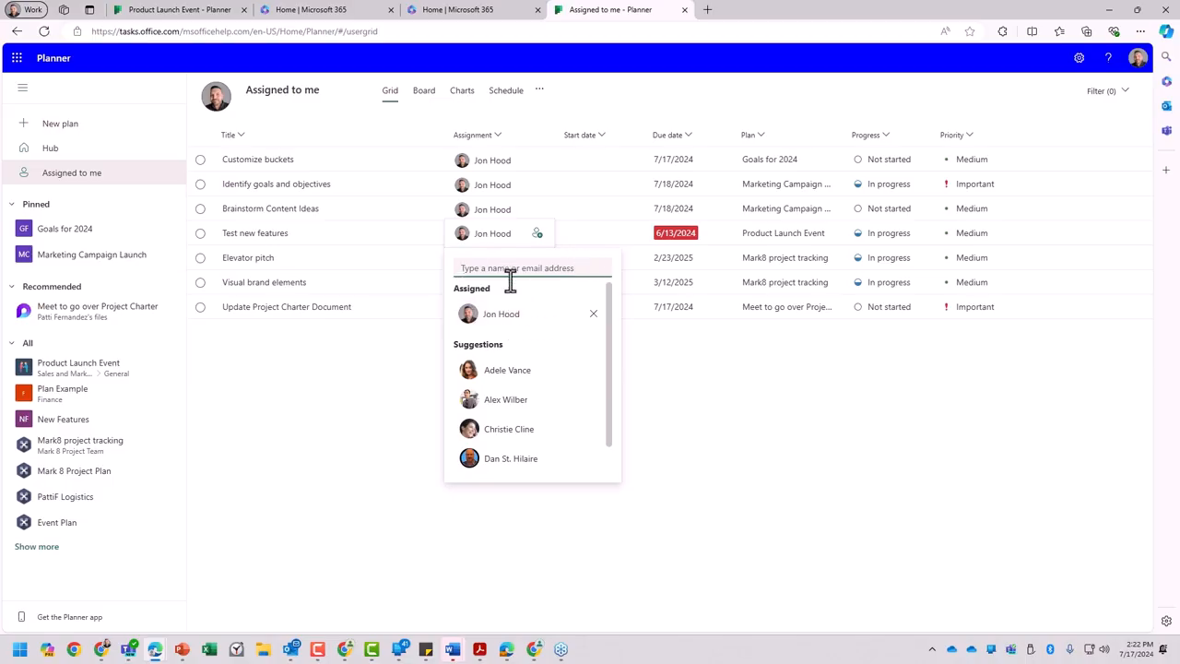
text(dav)
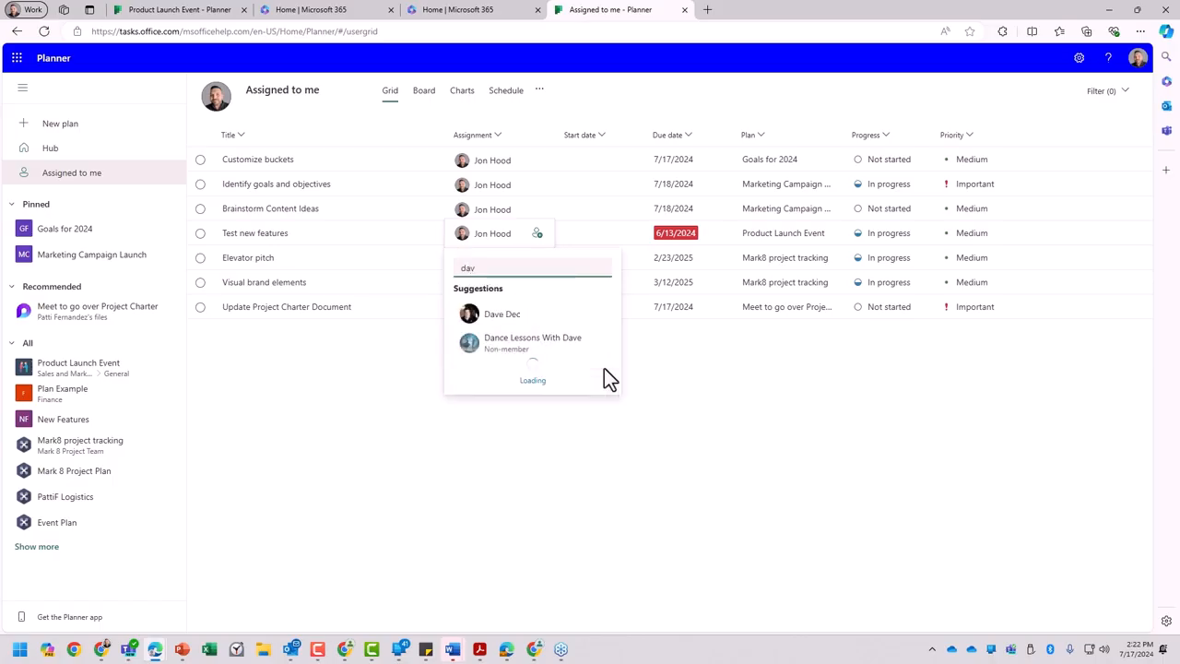
click(486, 316)
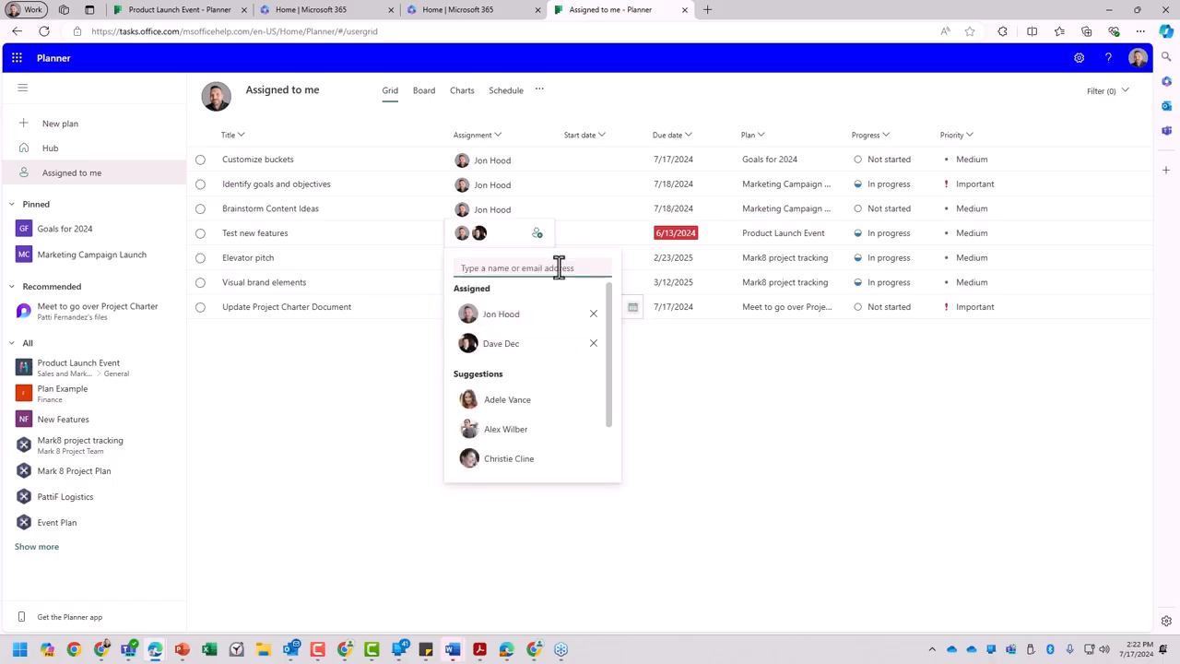
click(715, 396)
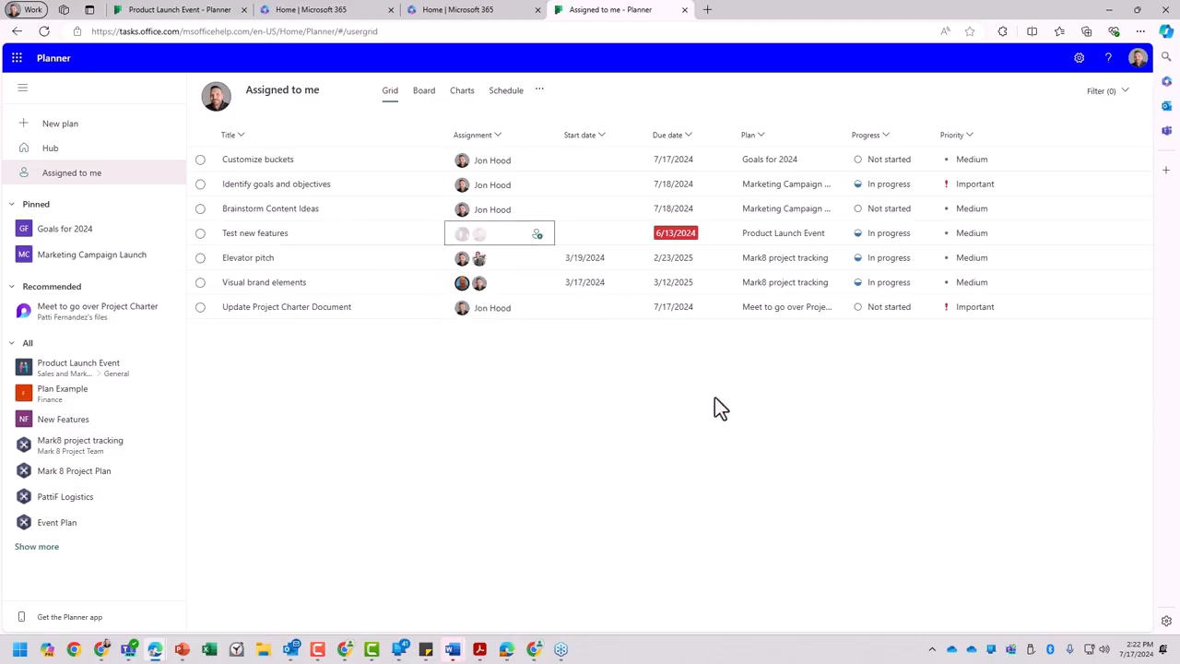
click(493, 236)
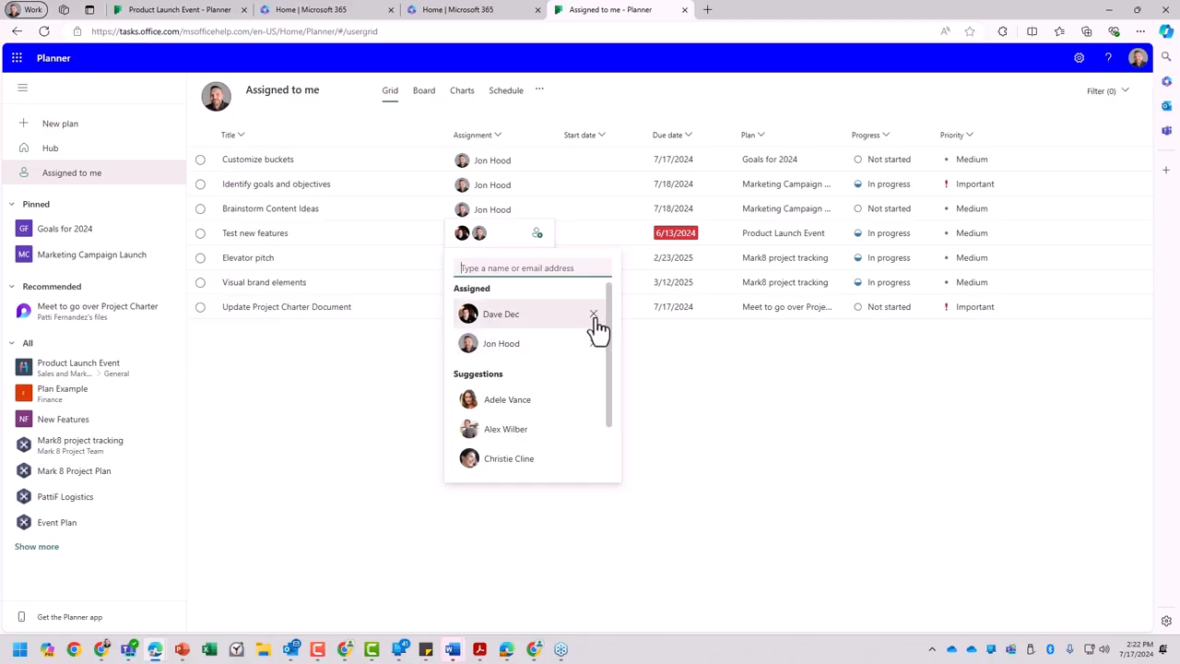
click(692, 365)
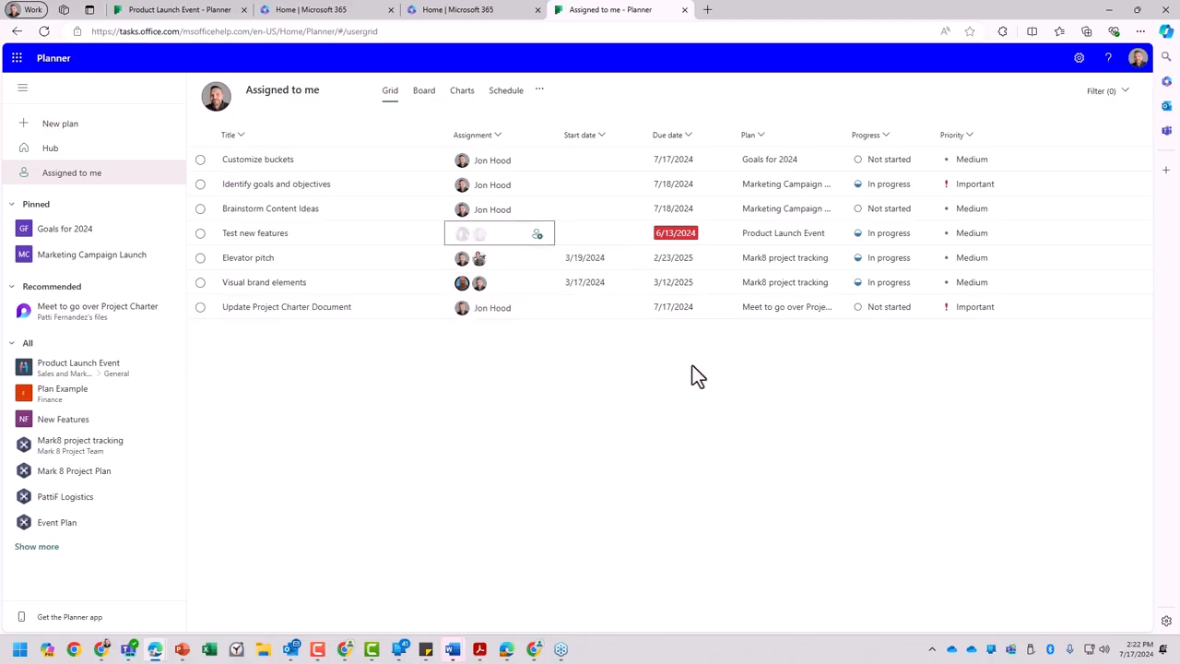
- Set the due date of the Test new features task to 7/19/2024
click(678, 230)
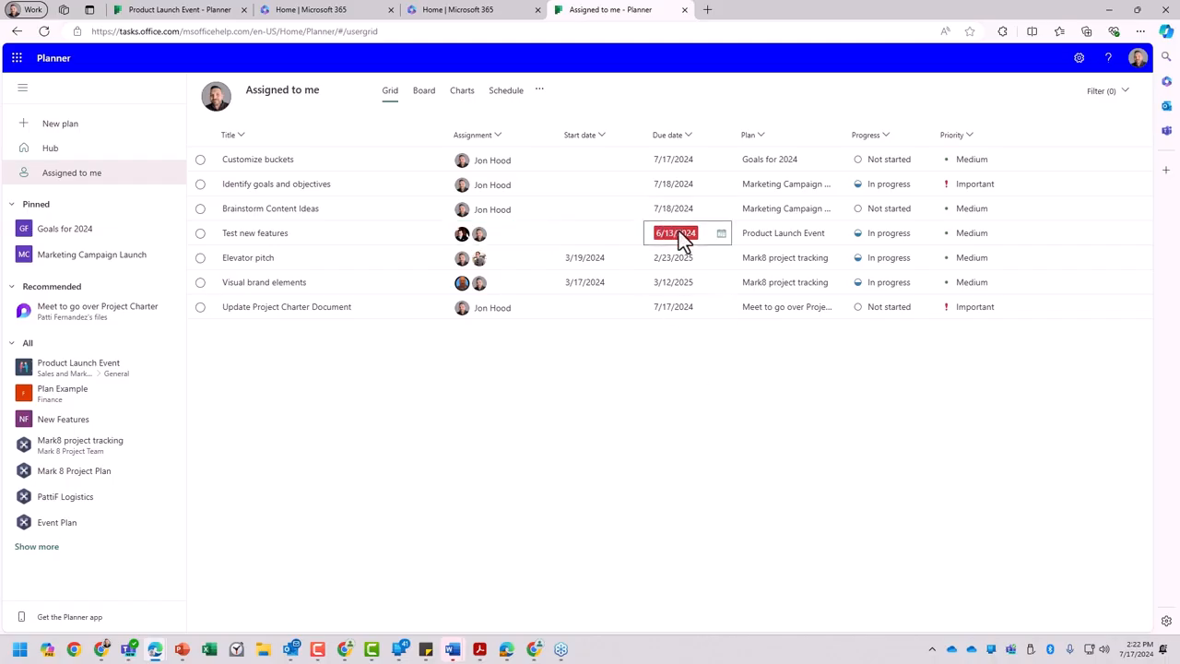
click(720, 234)
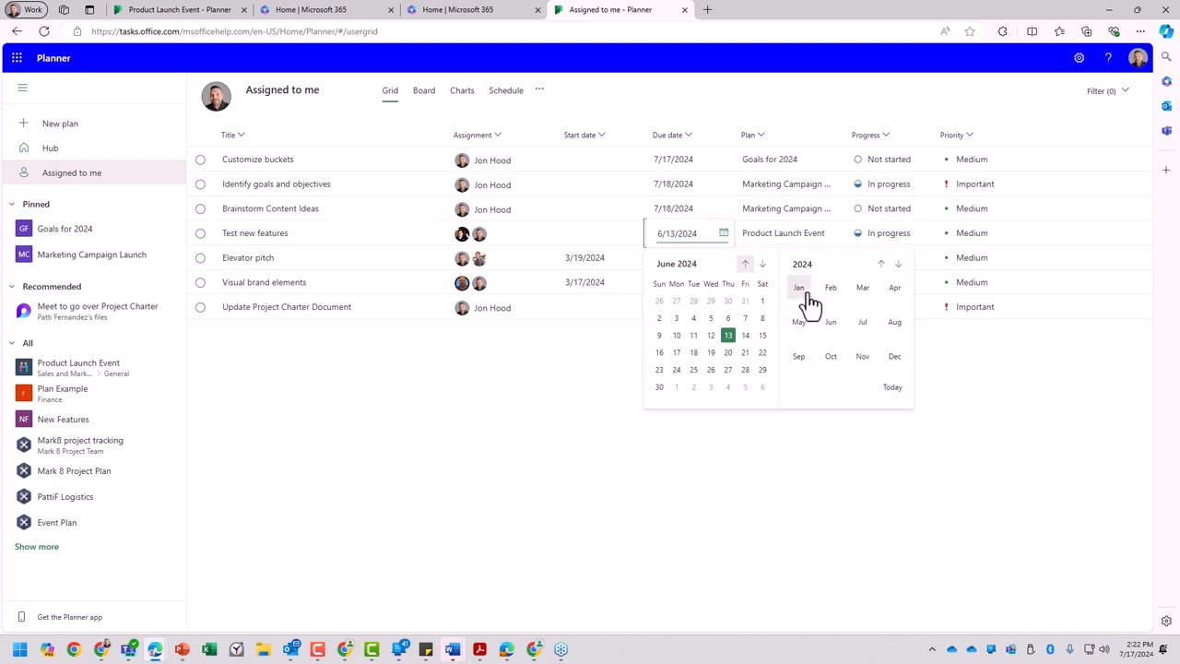
click(861, 334)
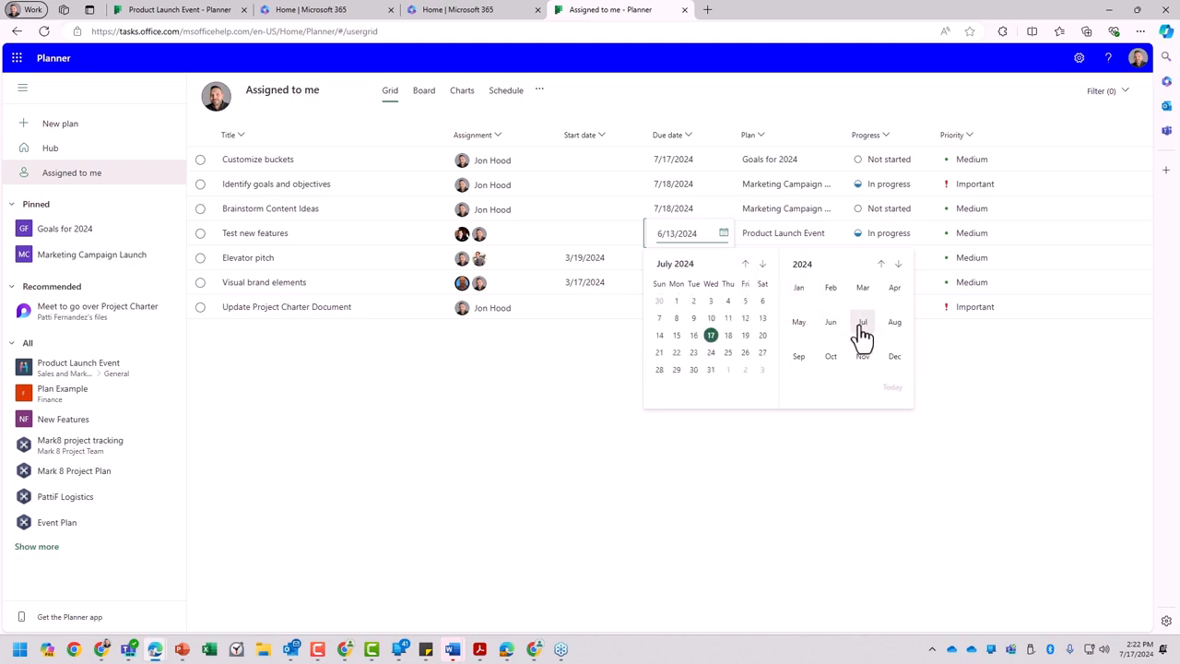
click(745, 352)
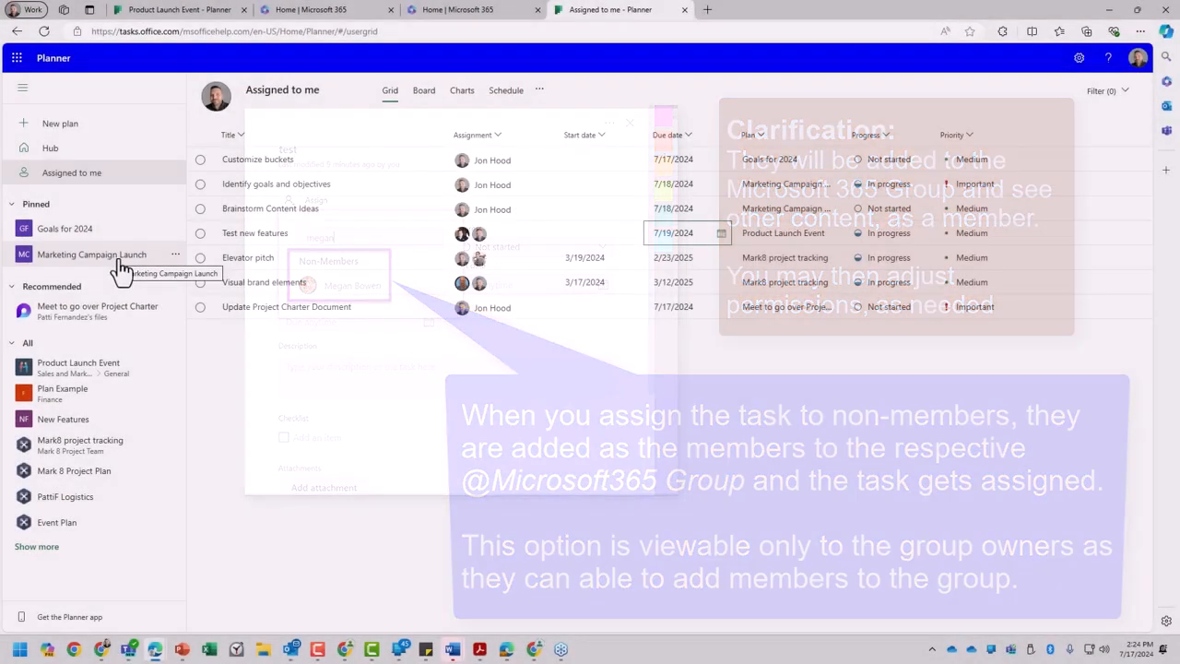
- Check the member list of the Marketing Campaign Launch plan, and open the Product Launch Event plan for comparison
click(119, 262)
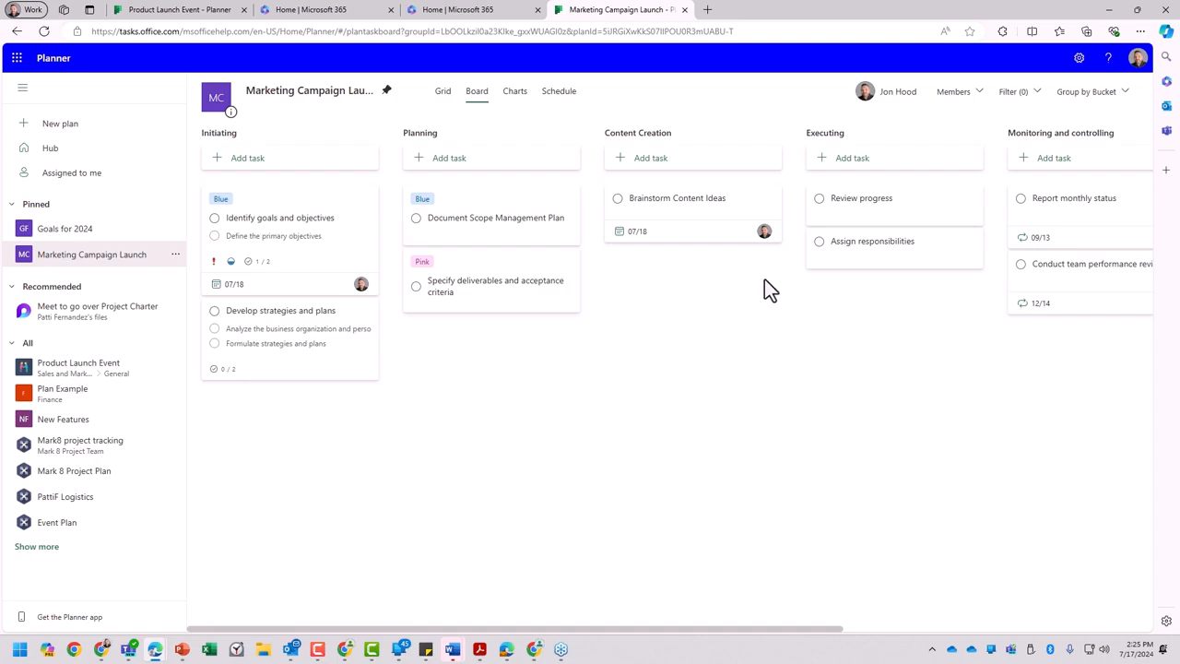
click(969, 93)
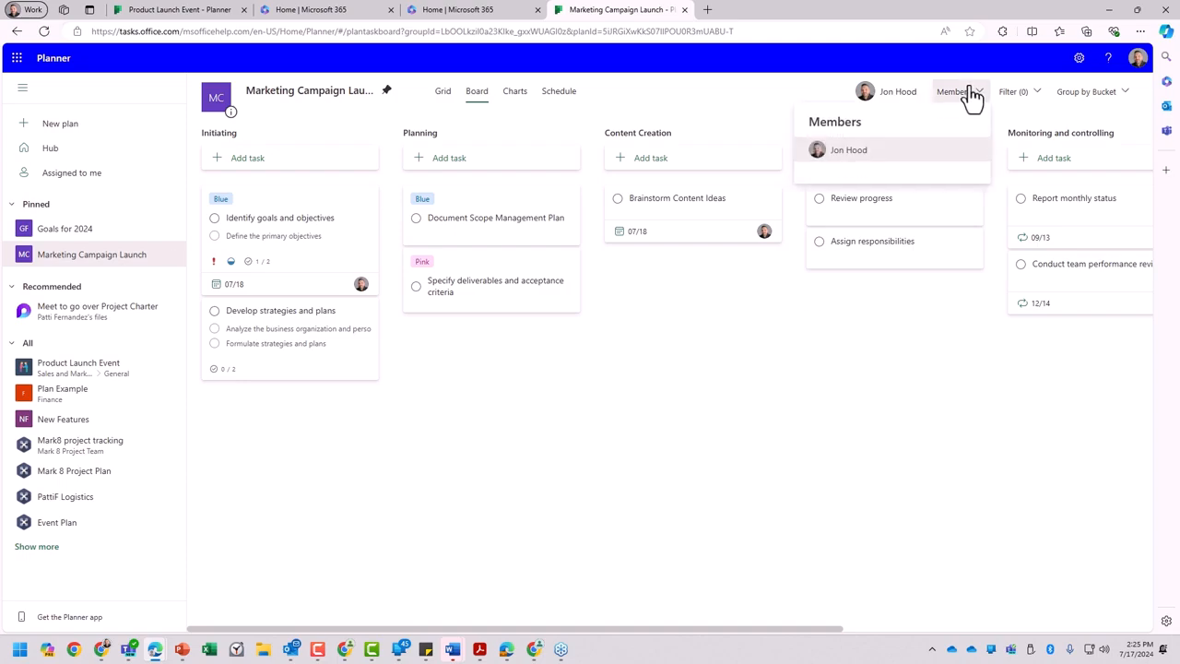
click(93, 369)
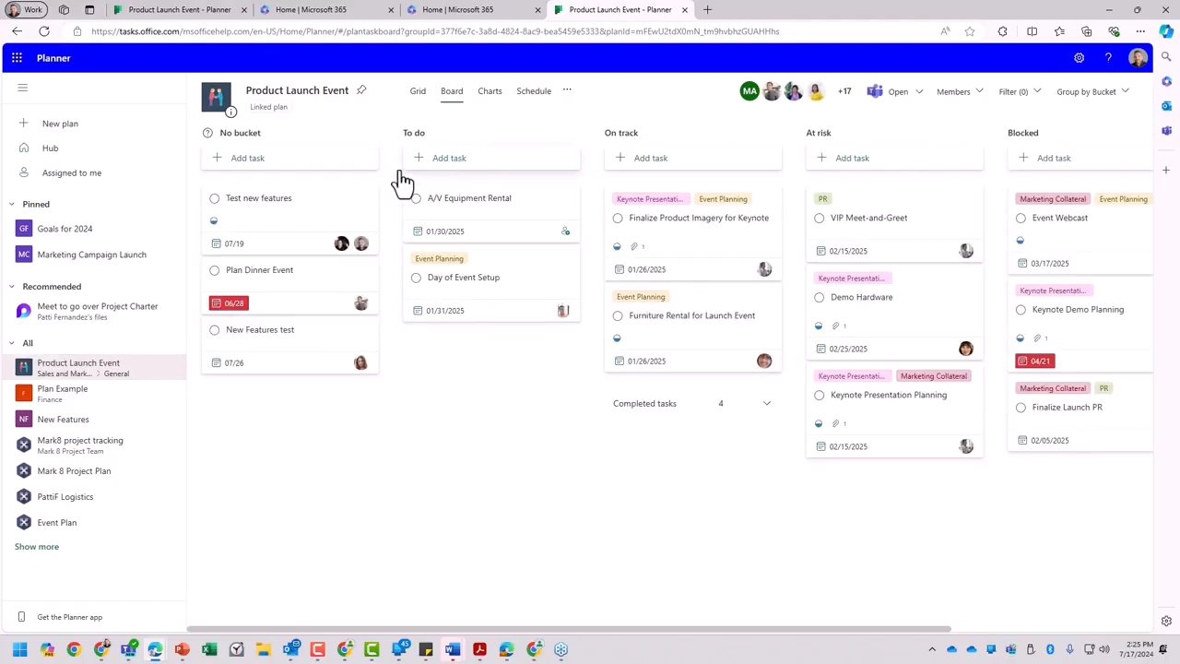
- Show my assigned tasks in Grid view and check the Progress options of Test new features and the Priority options of Brainstorm Content Ideas
click(72, 173)
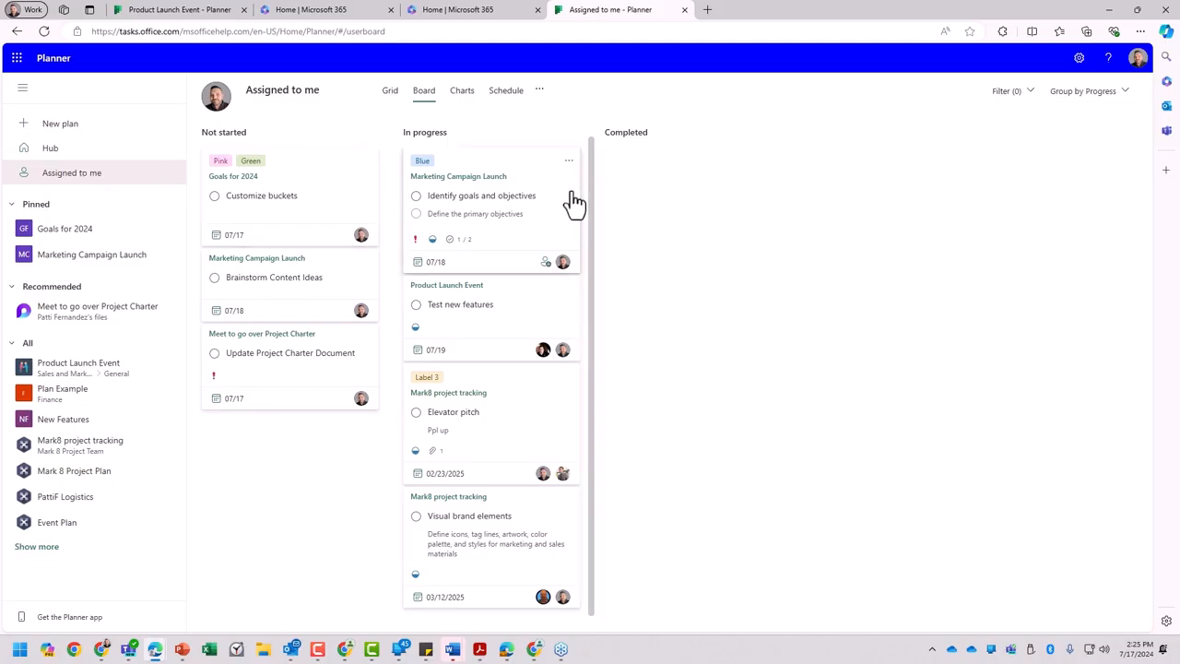
click(392, 94)
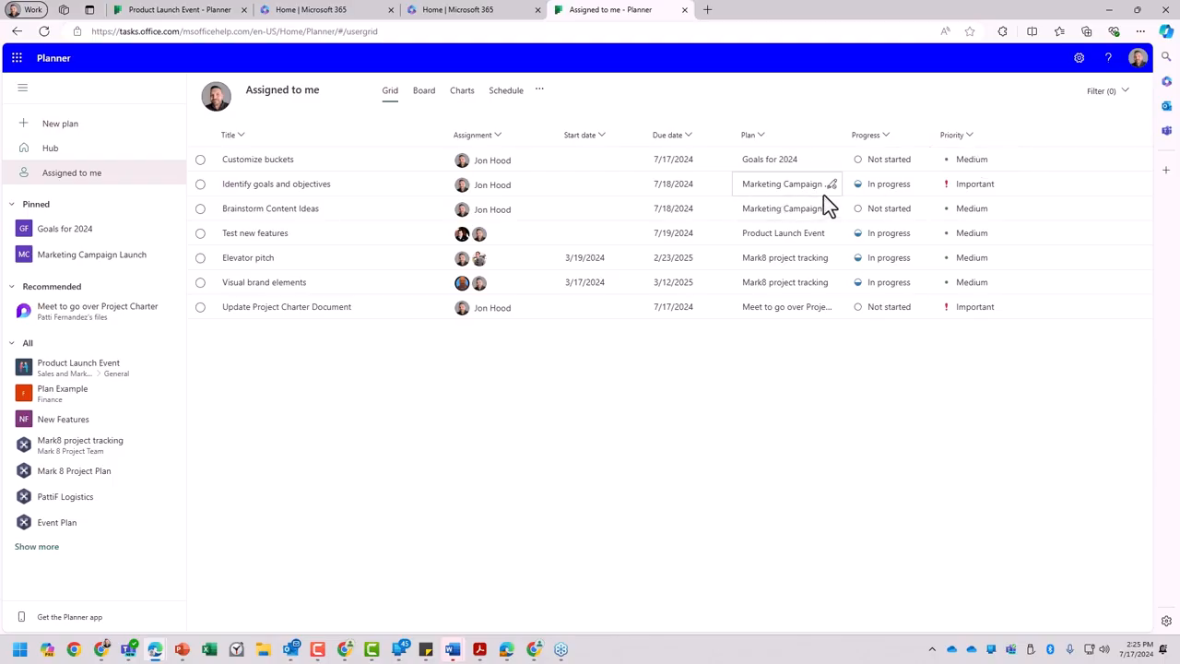
click(919, 235)
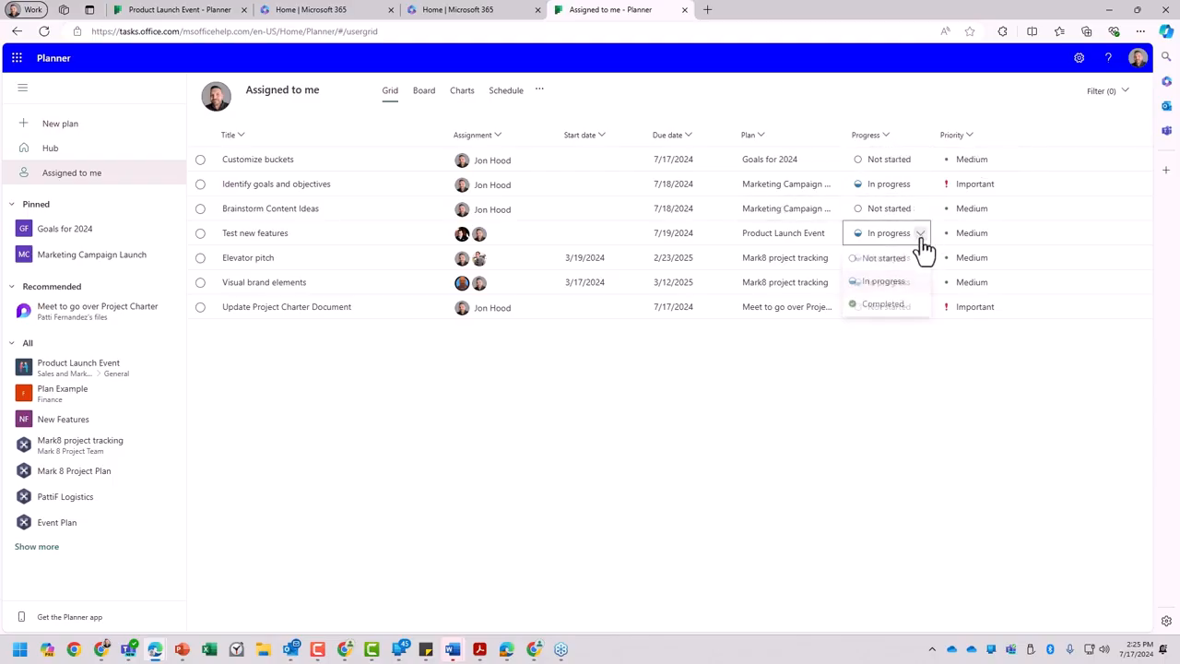
click(937, 107)
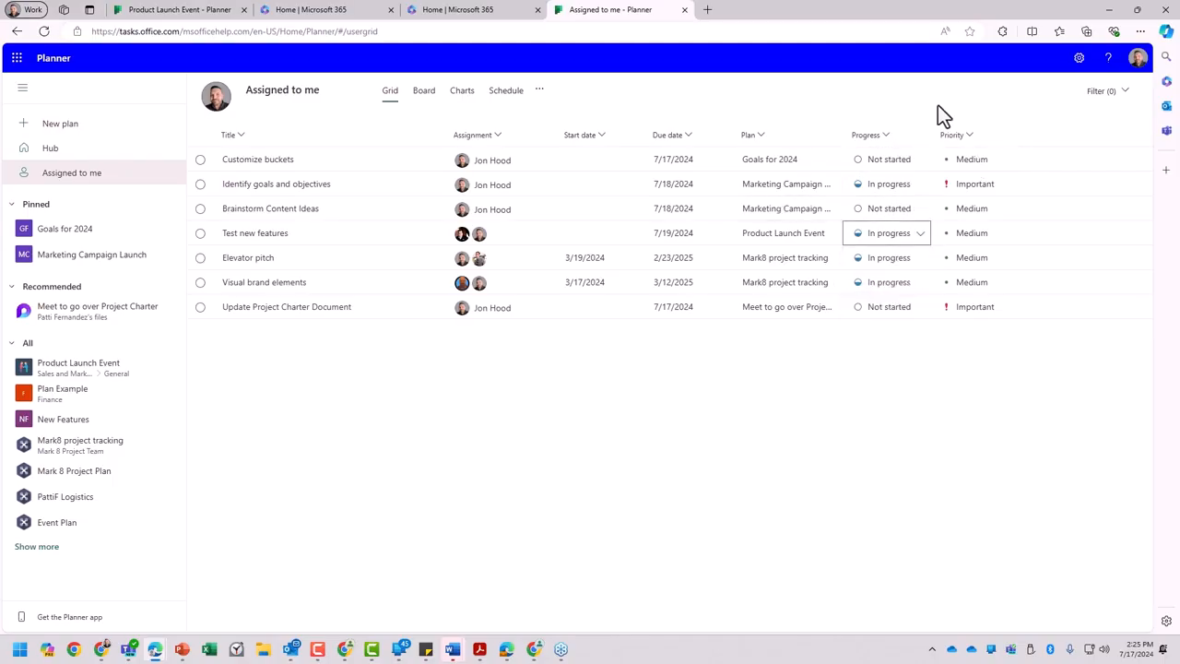
click(1008, 211)
click(878, 98)
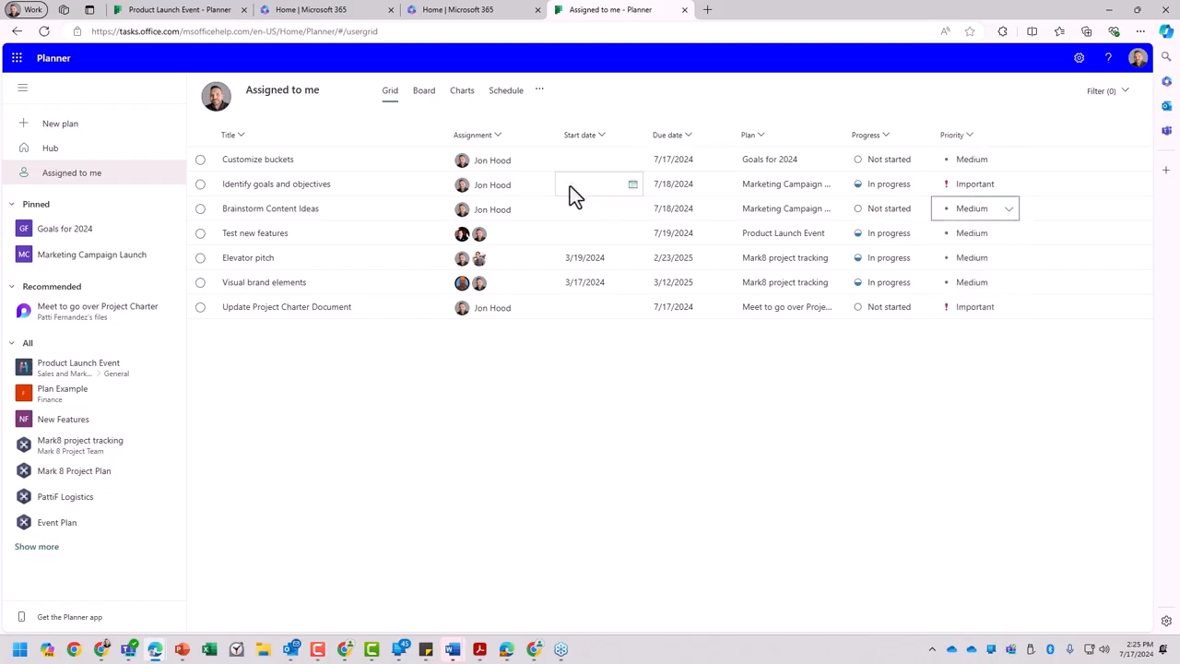
- Open the Product Launch Event plan and review its full member list and its linked content
click(87, 370)
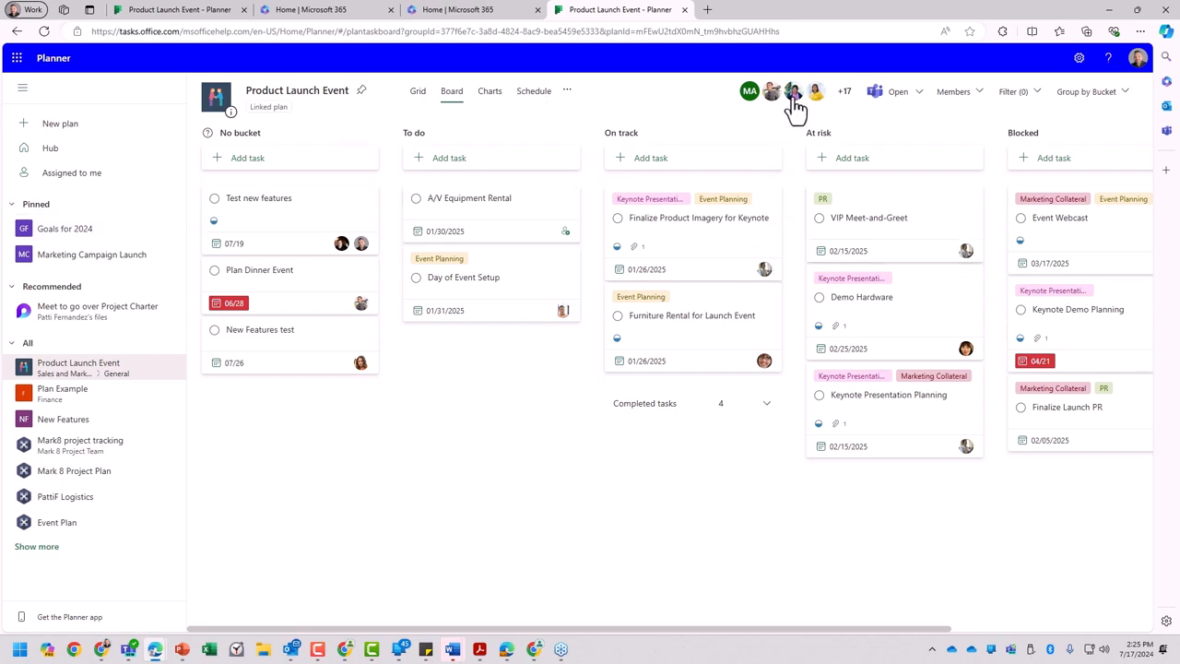
click(844, 93)
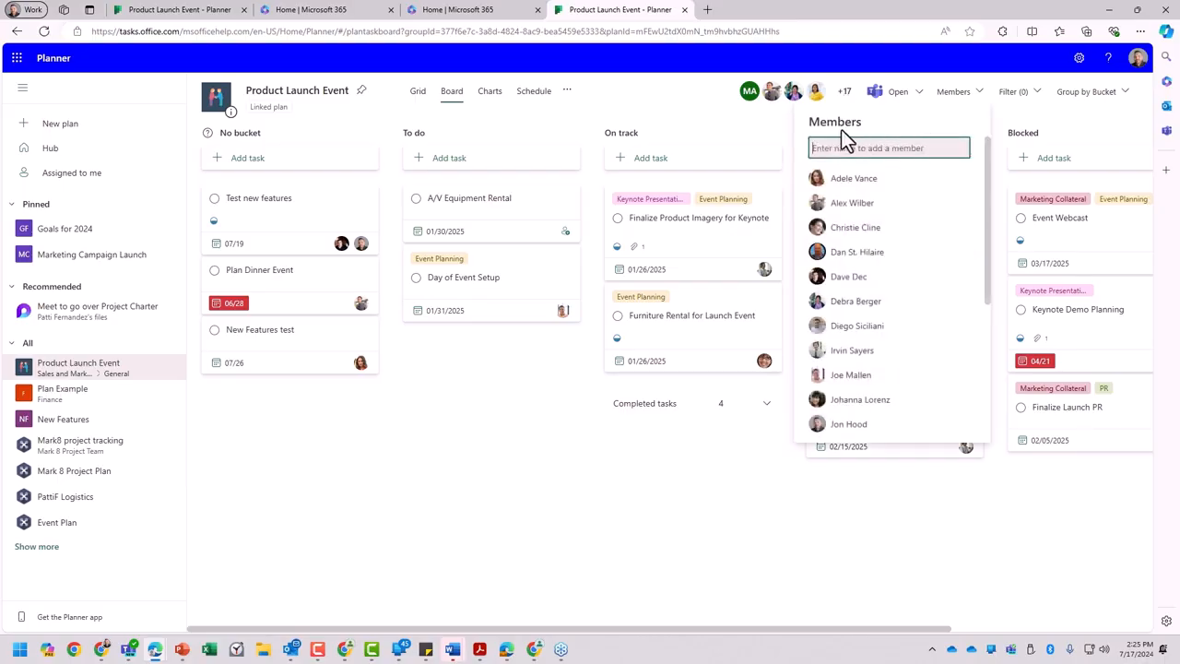
scroll(882, 293, down, 5)
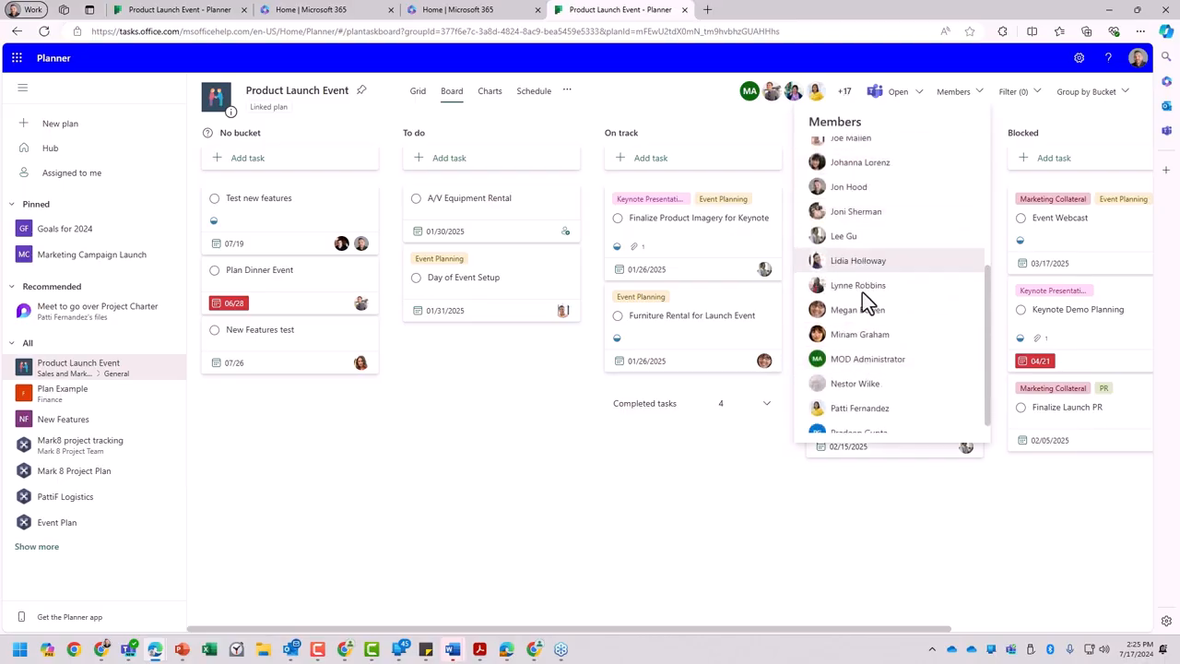
scroll(873, 266, up, 3)
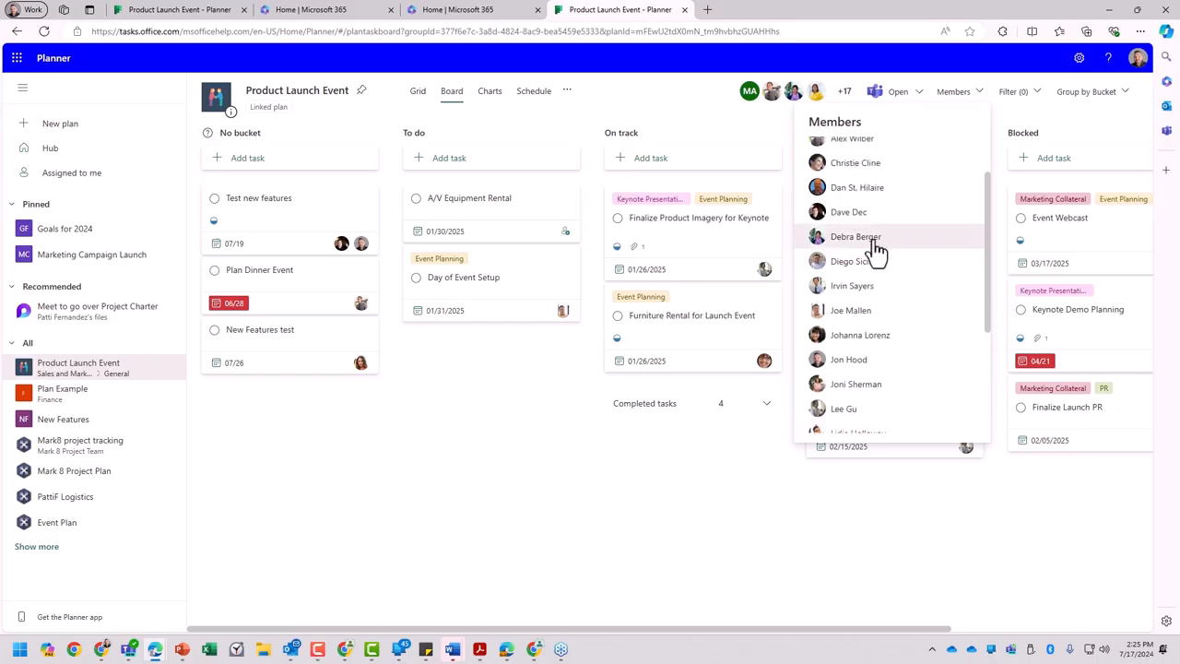
click(279, 117)
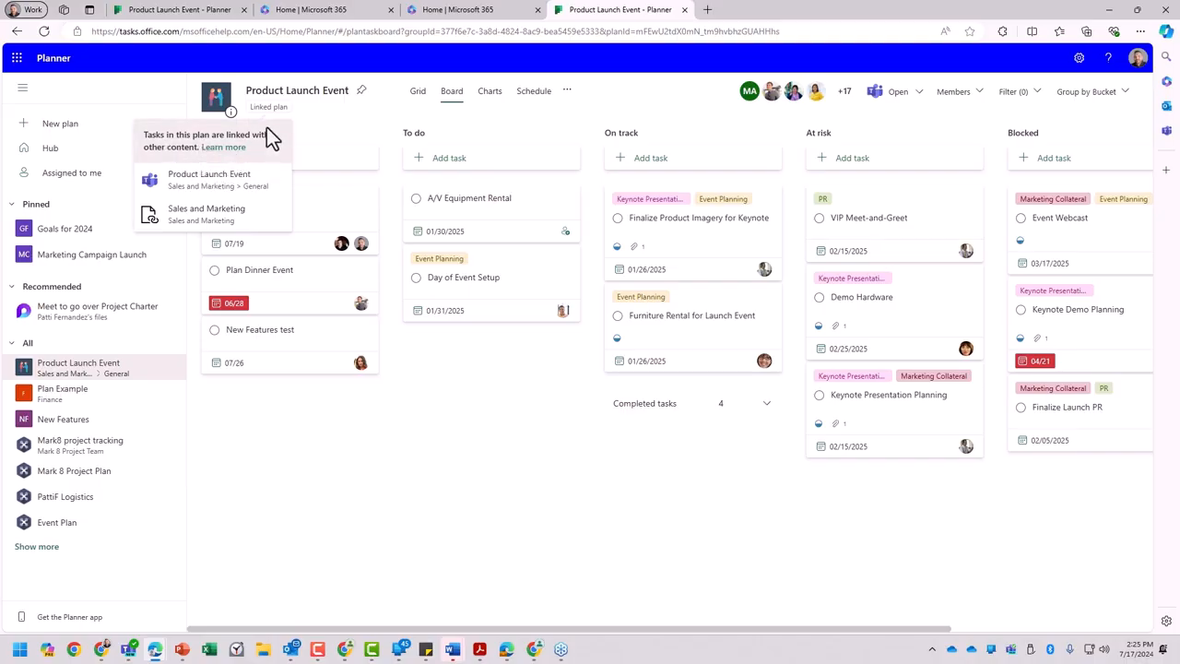
click(318, 115)
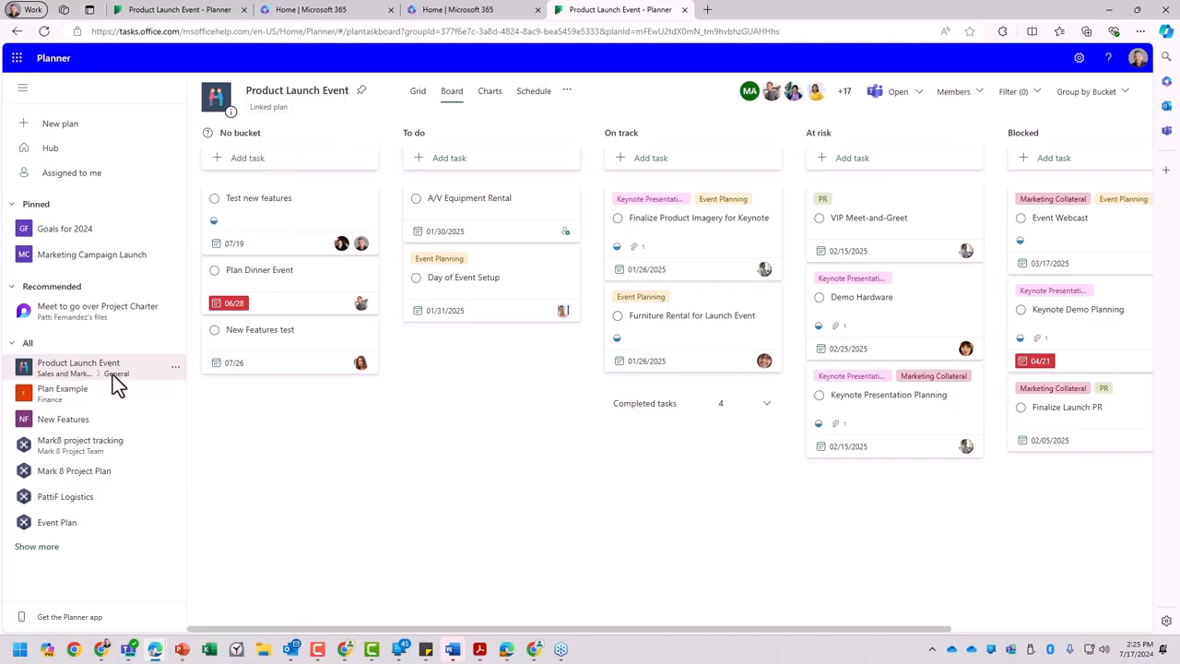
- Switch to SharePoint from the Microsoft 365 apps and open the New Employee Onboarding site
click(16, 59)
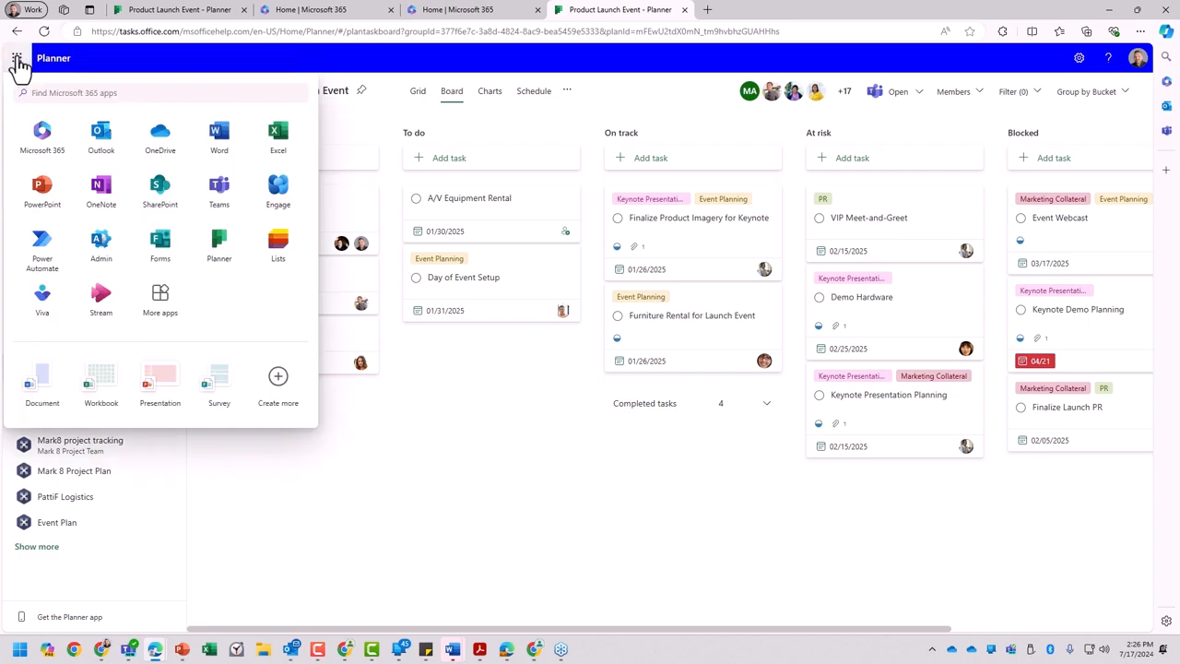
click(159, 191)
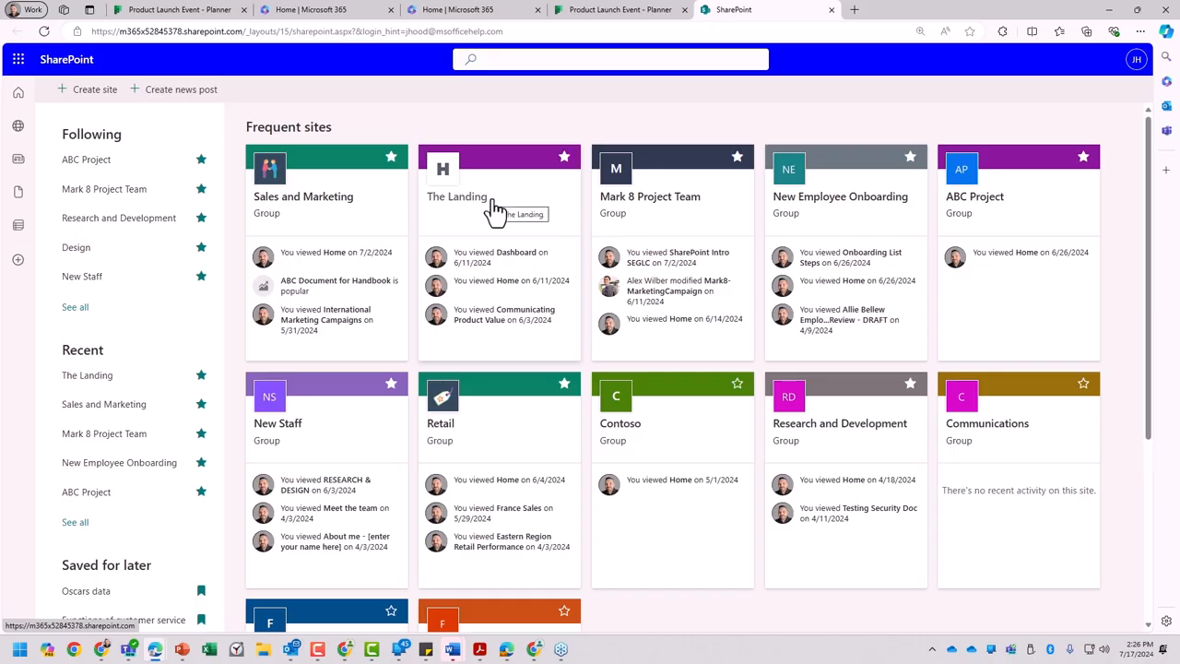
click(834, 228)
click(905, 262)
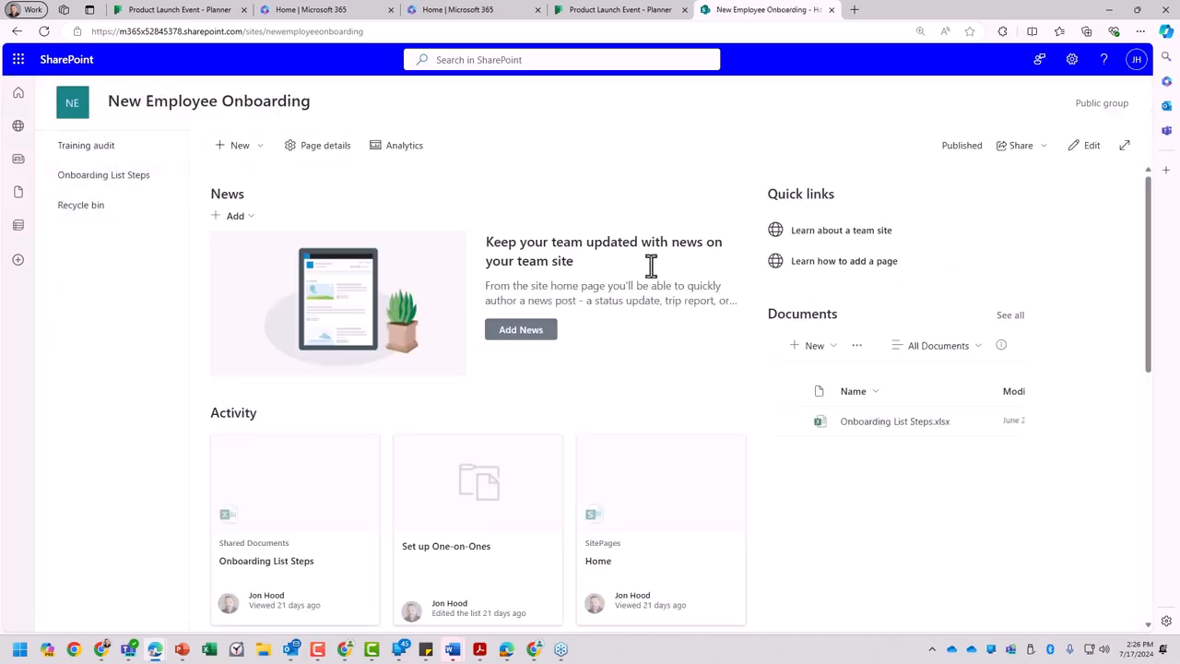
- Highlight the group privacy label in the header of the New Employee Onboarding site
drag(1076, 103, 1143, 104)
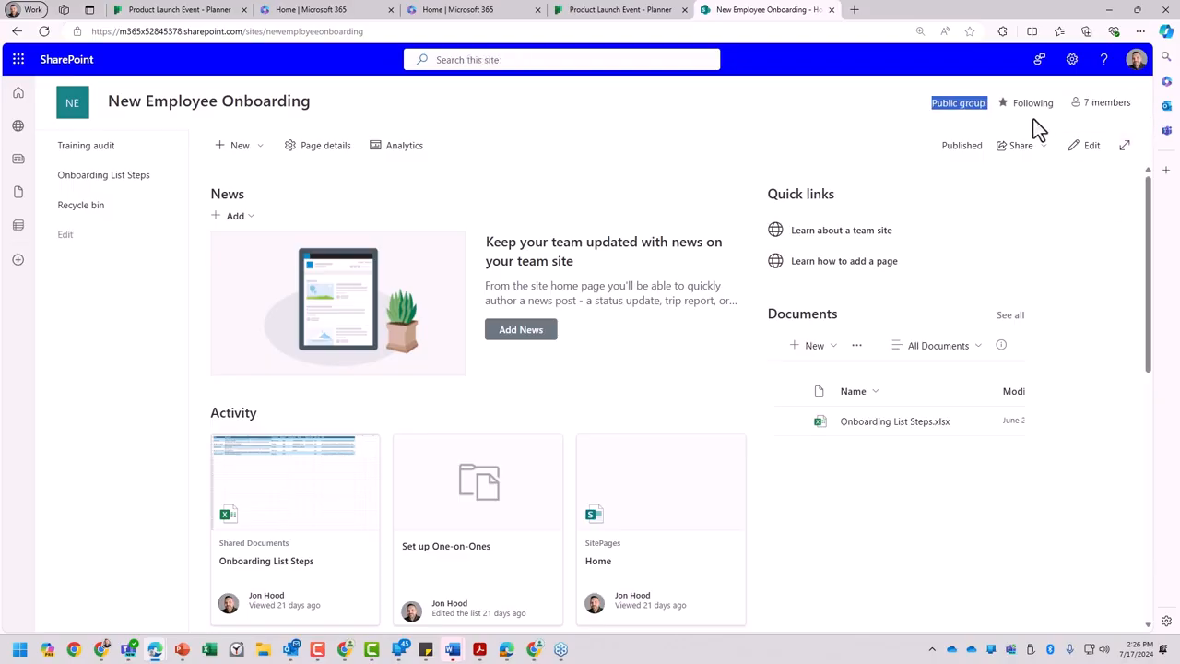
click(966, 105)
drag(934, 104, 984, 107)
drag(980, 103, 929, 104)
mouse_move(189, 109)
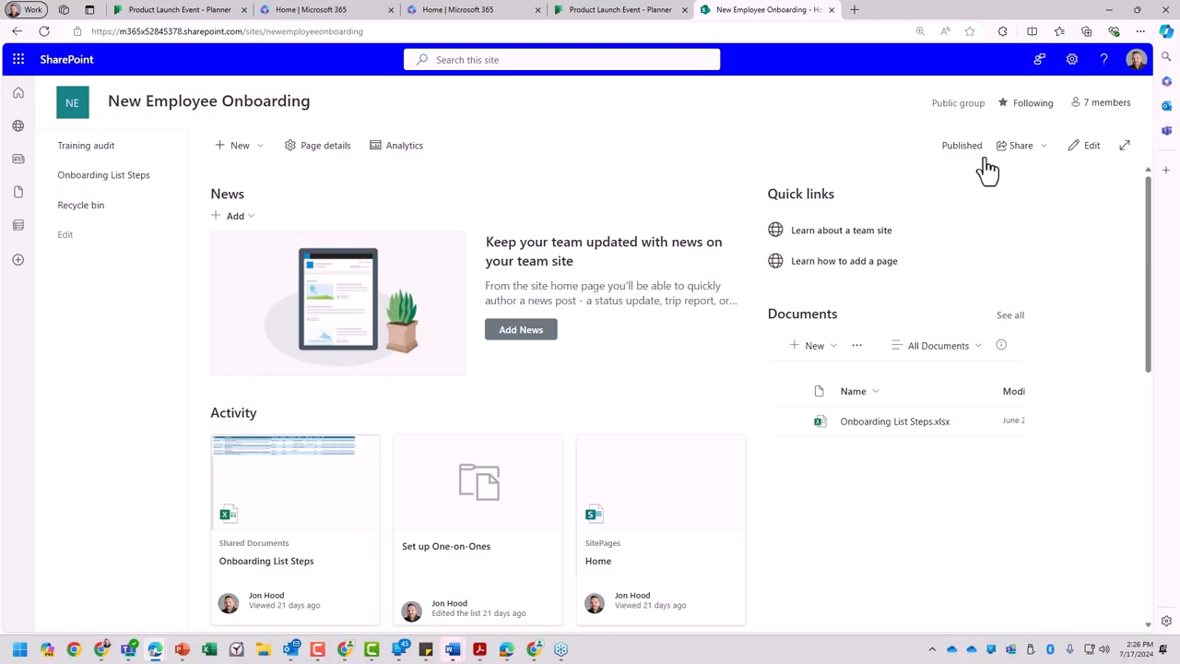
drag(986, 102, 911, 103)
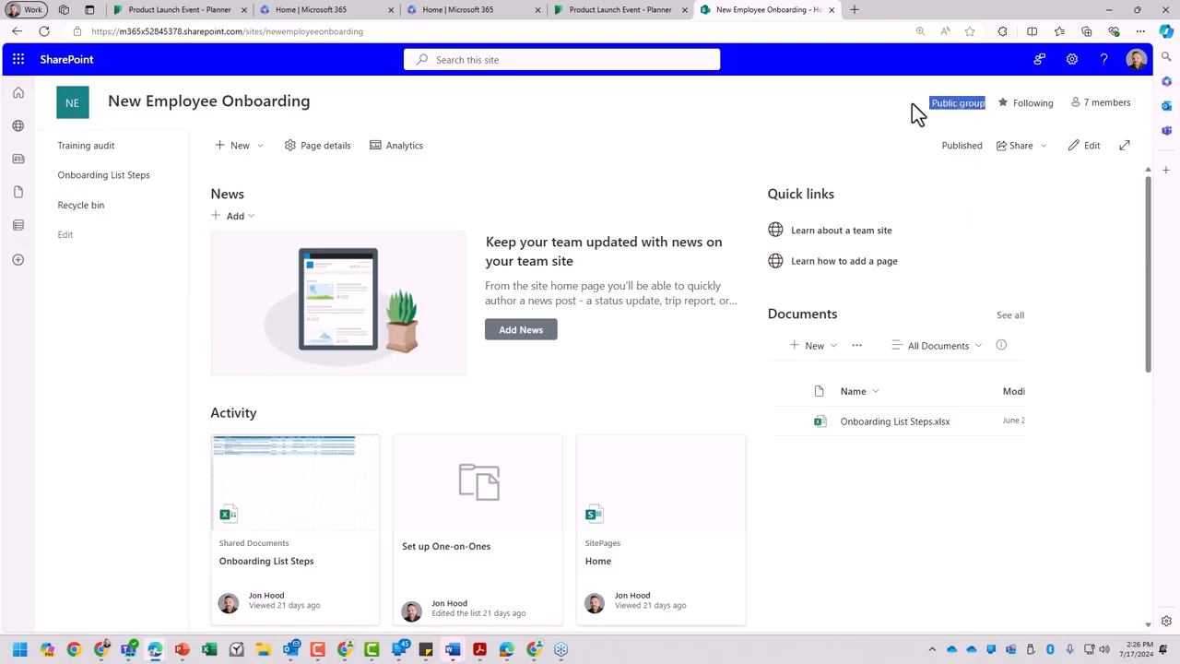
- Return to the SharePoint start page, view the Microsoft templates for a new team site, and discard the new site
click(19, 32)
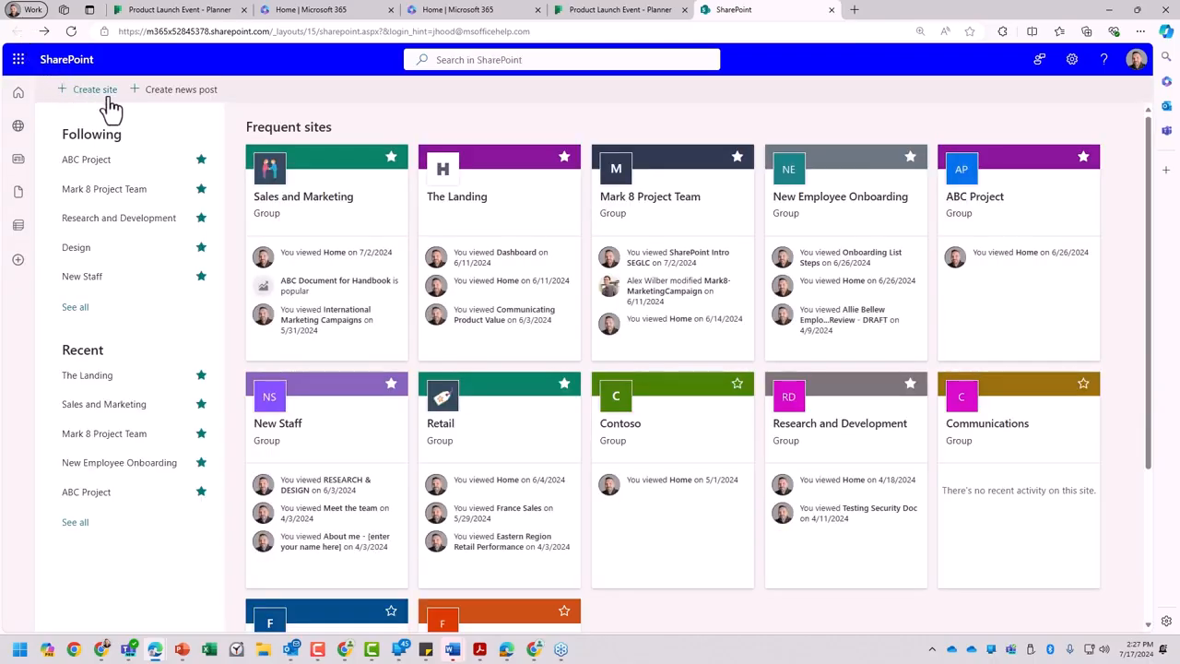
click(111, 100)
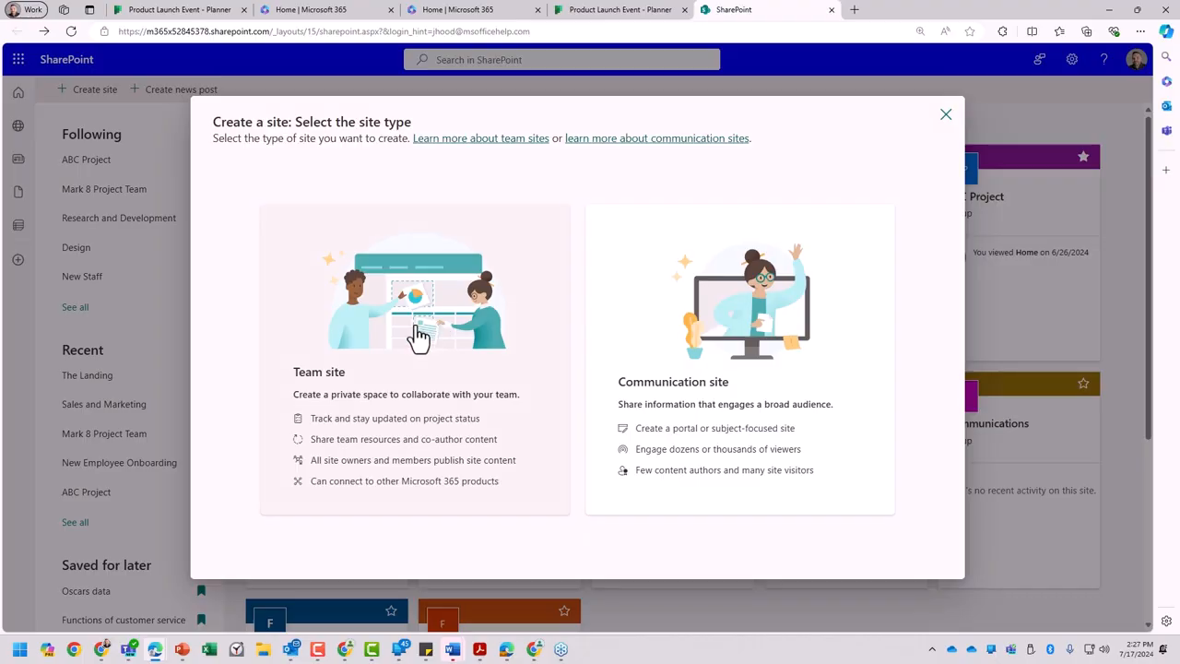
click(419, 338)
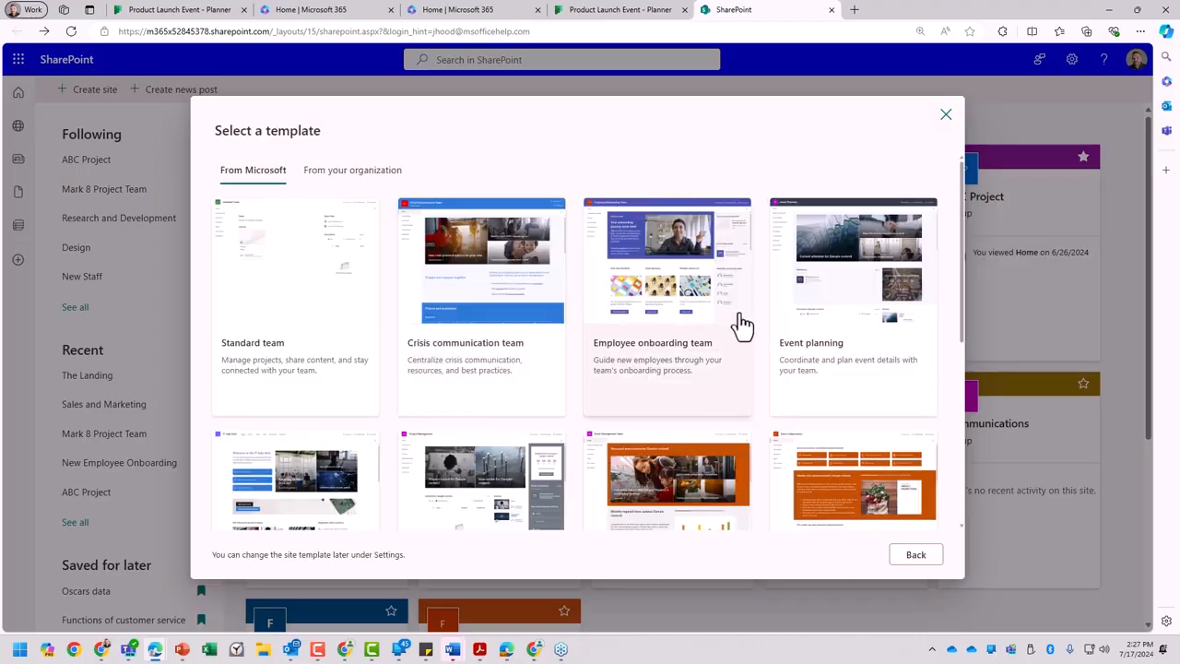
click(946, 116)
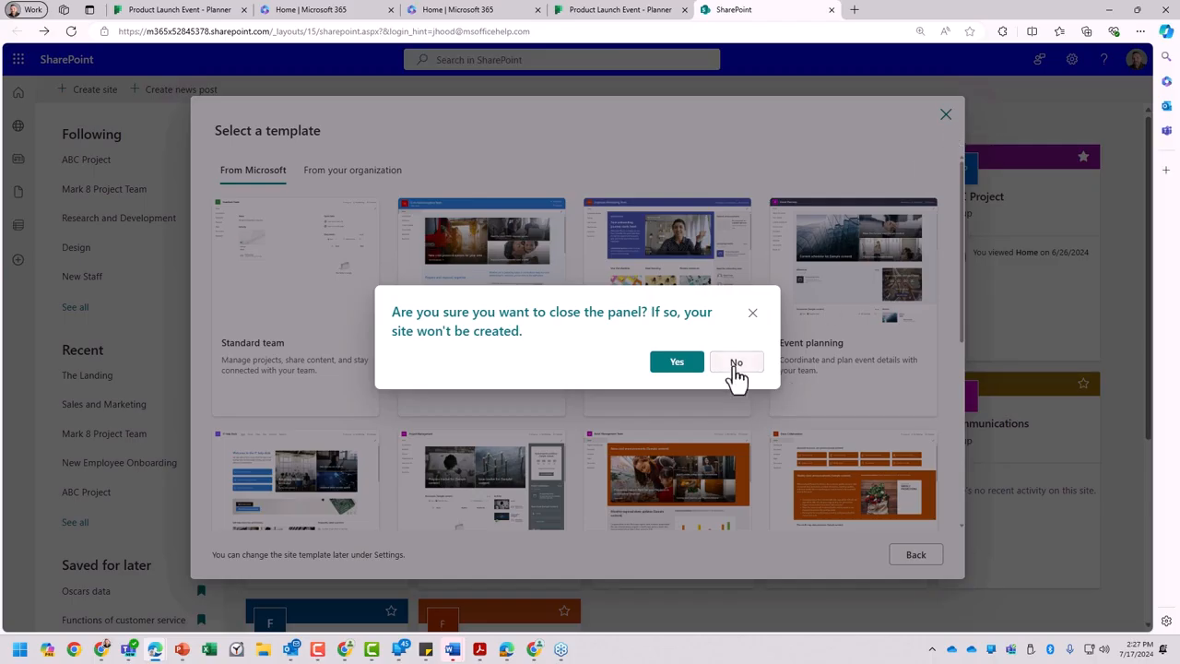
click(676, 371)
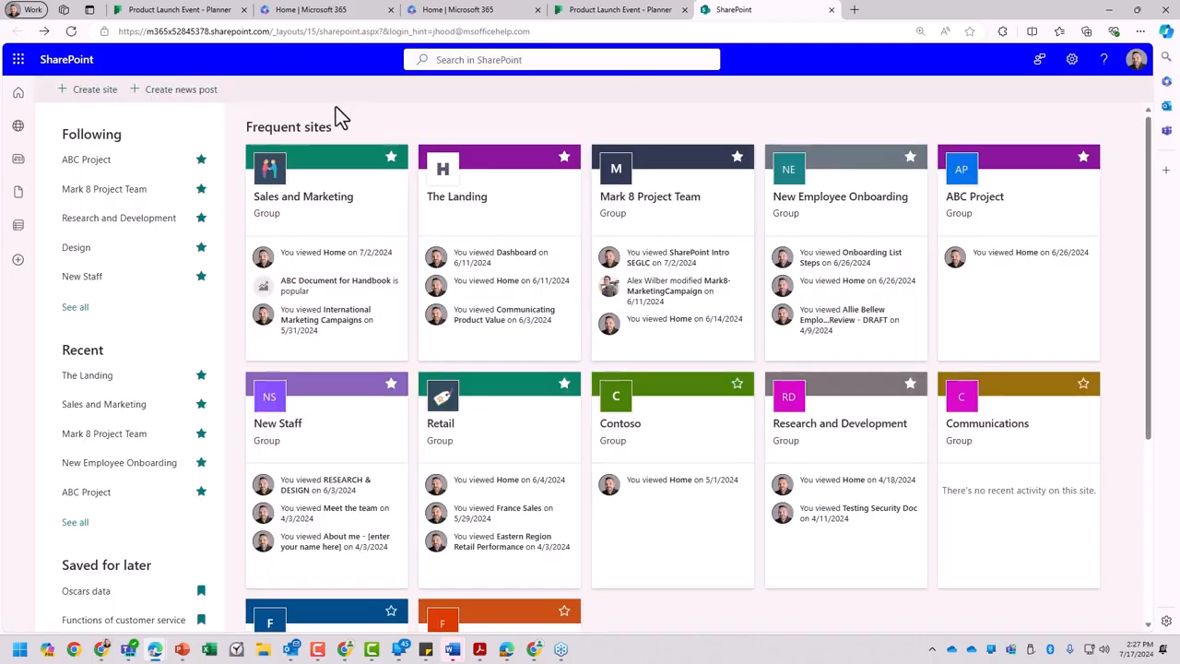
- Switch back to the Product Launch Event plan in Planner and review its full member list
click(627, 11)
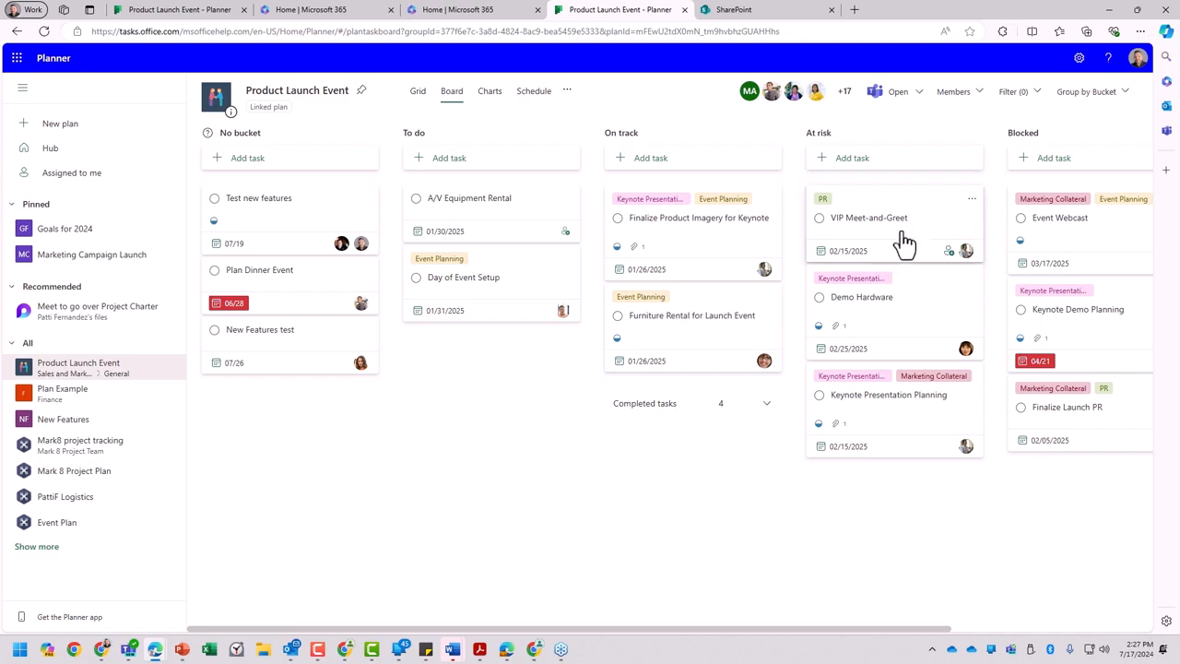
click(839, 96)
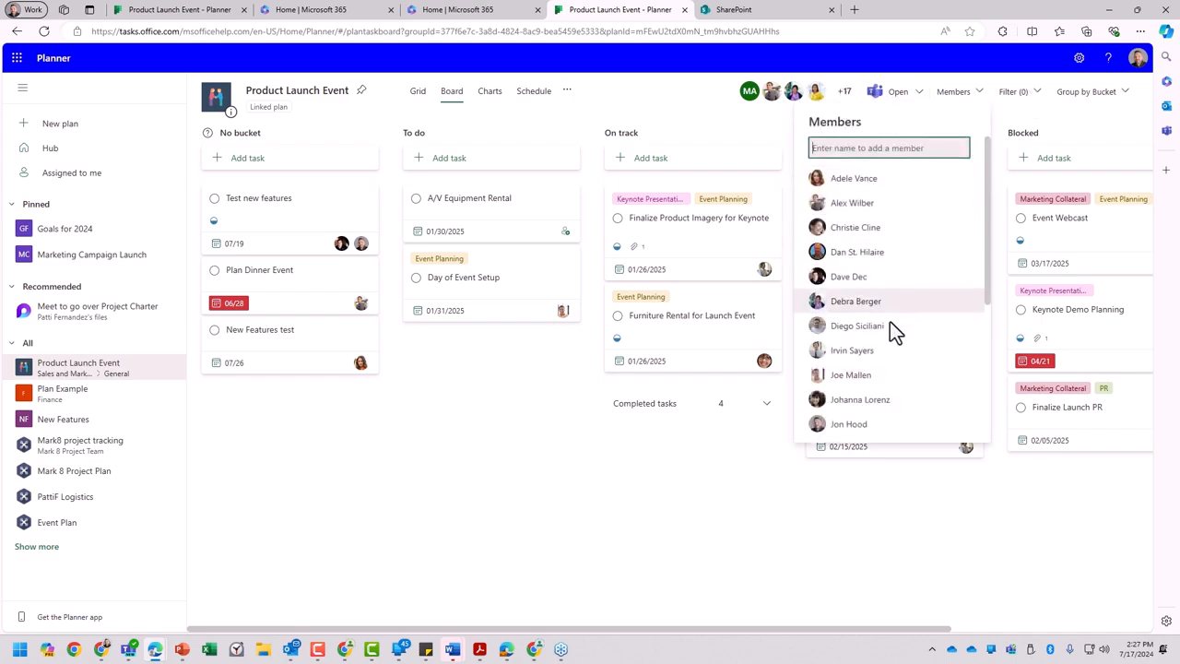
scroll(884, 387, down, 3)
scroll(880, 318, down, 2)
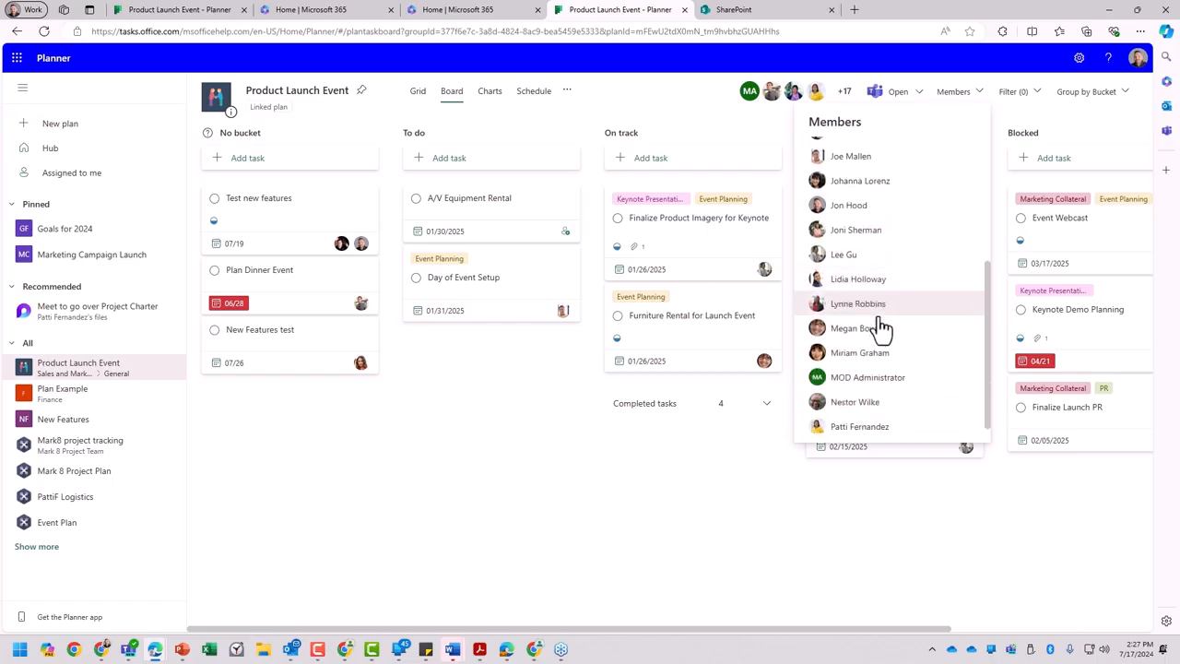
scroll(880, 320, up, 5)
click(563, 517)
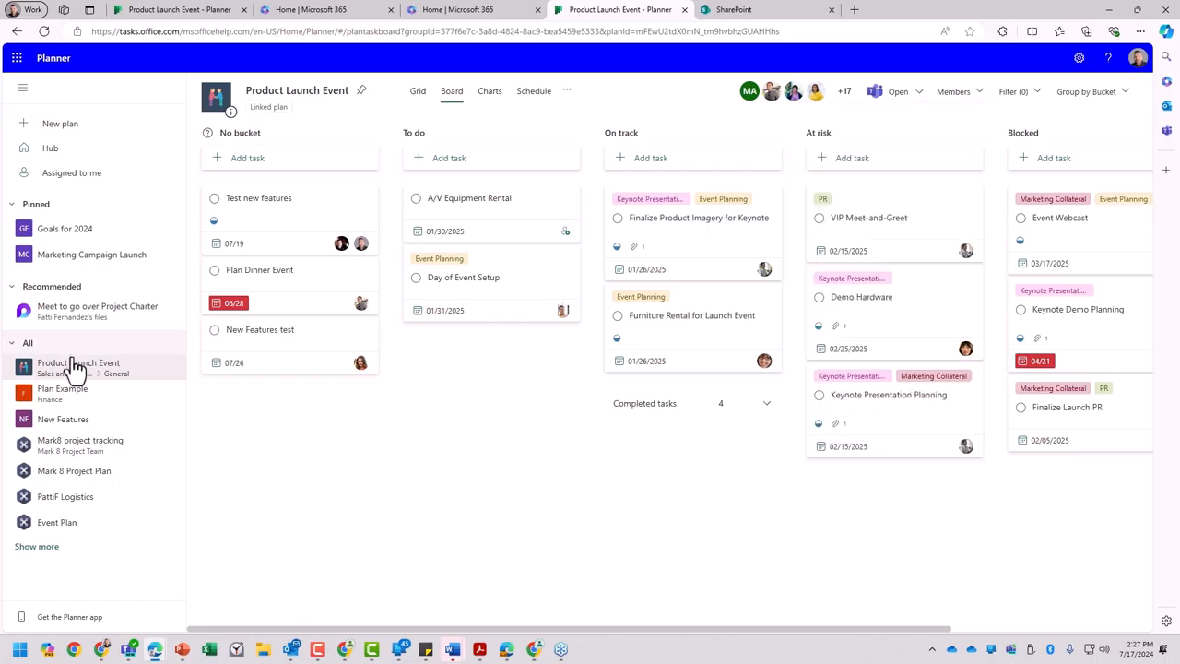
- Open the Mark8 project tracking plan from the list of all plans and pin it
click(11, 345)
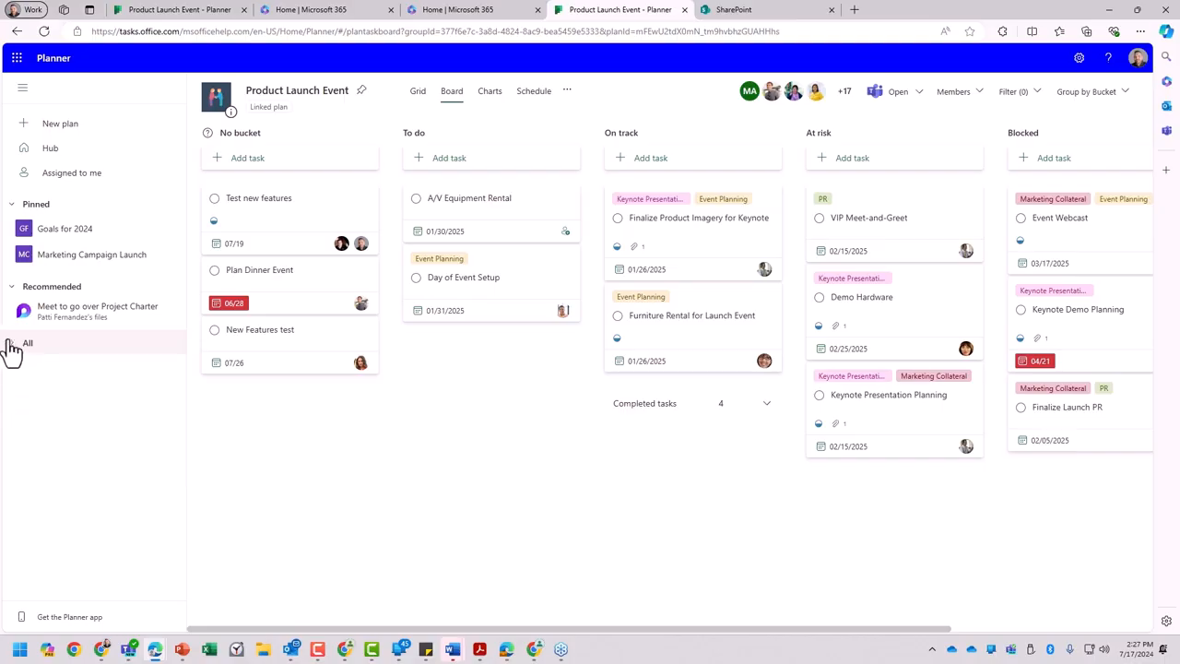
click(19, 348)
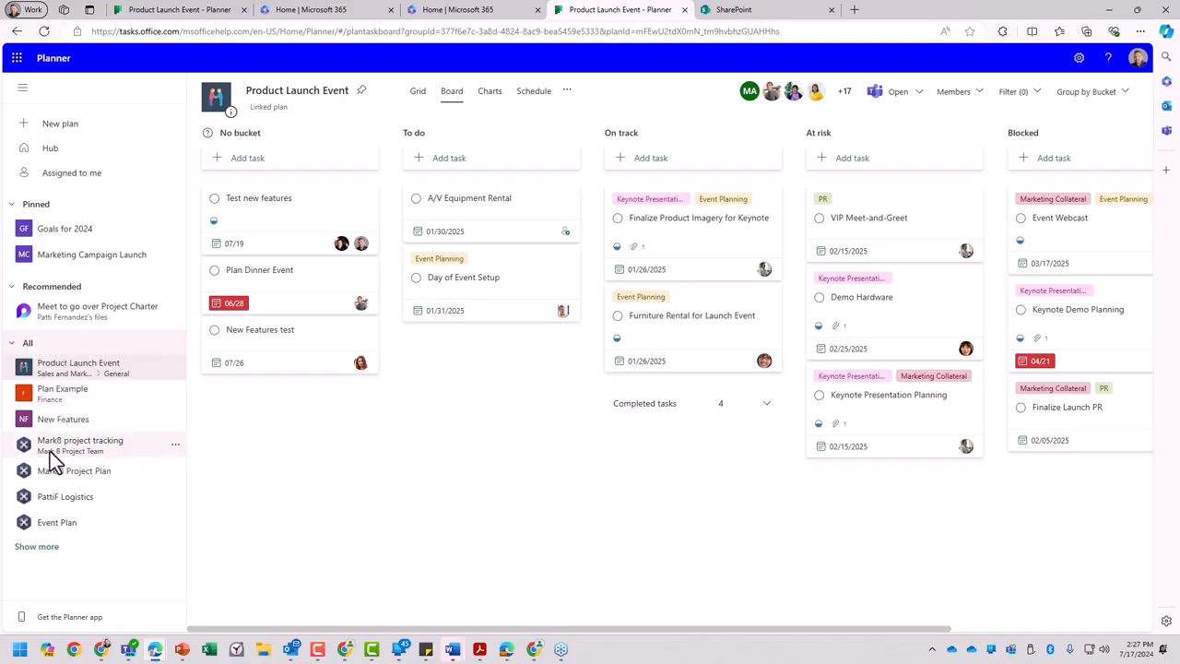
click(98, 449)
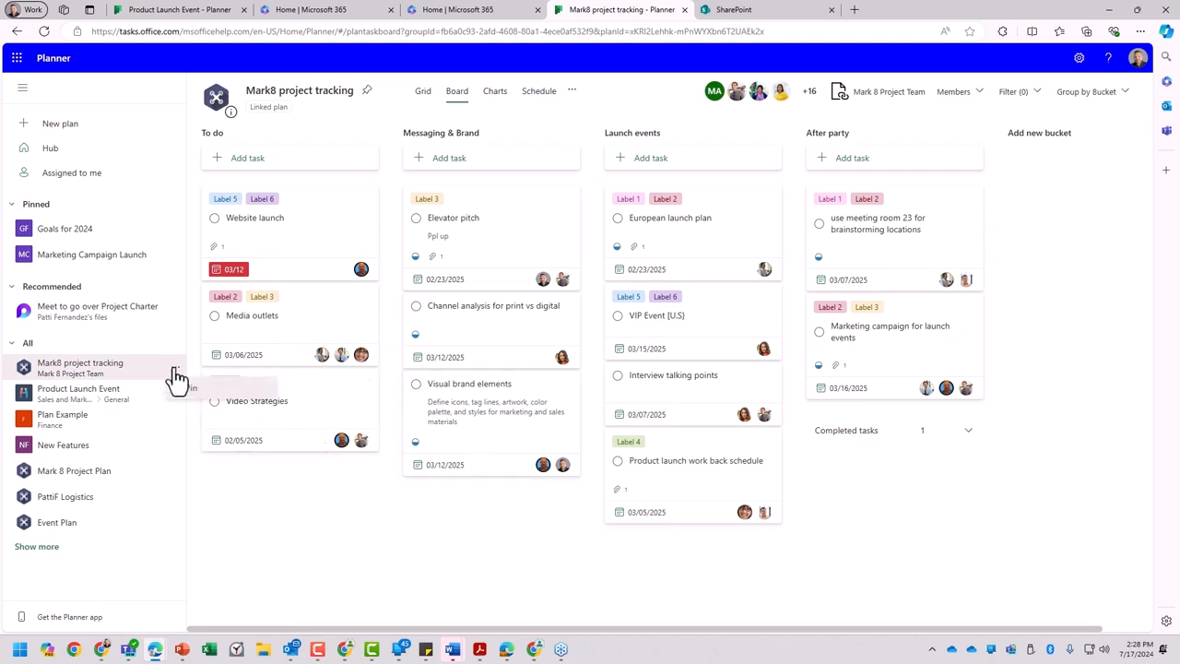
click(193, 389)
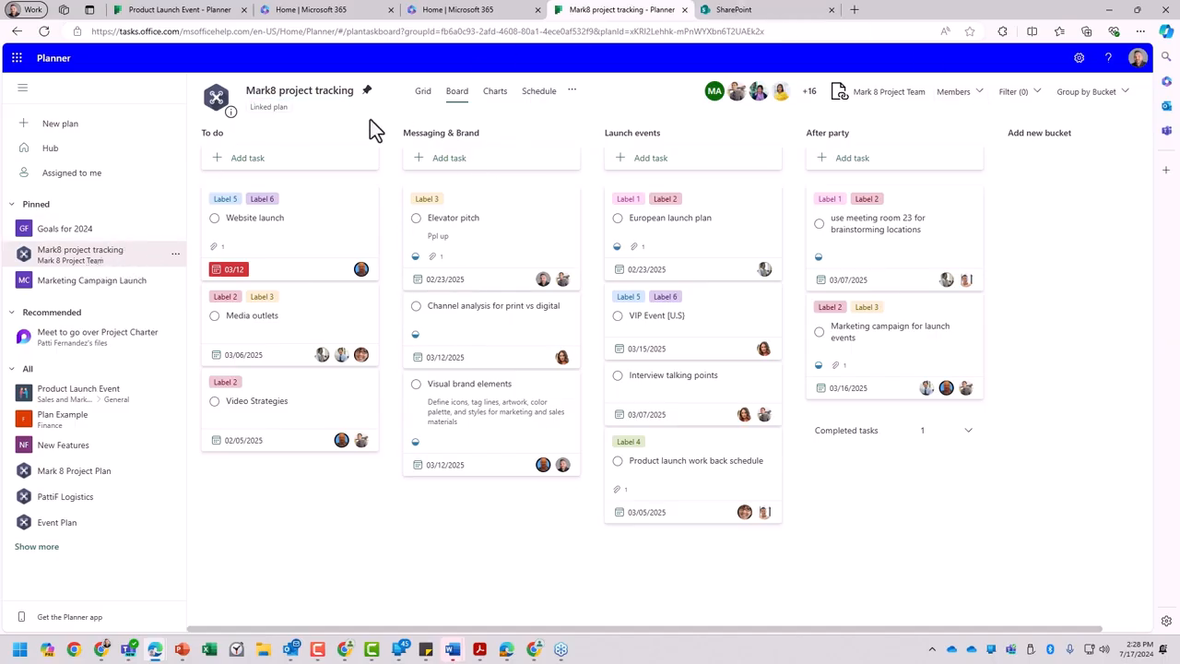
- In Grid view, mark the tasks "use meeting room 23 for brainstorming locations" and European launch plan as completed
click(422, 92)
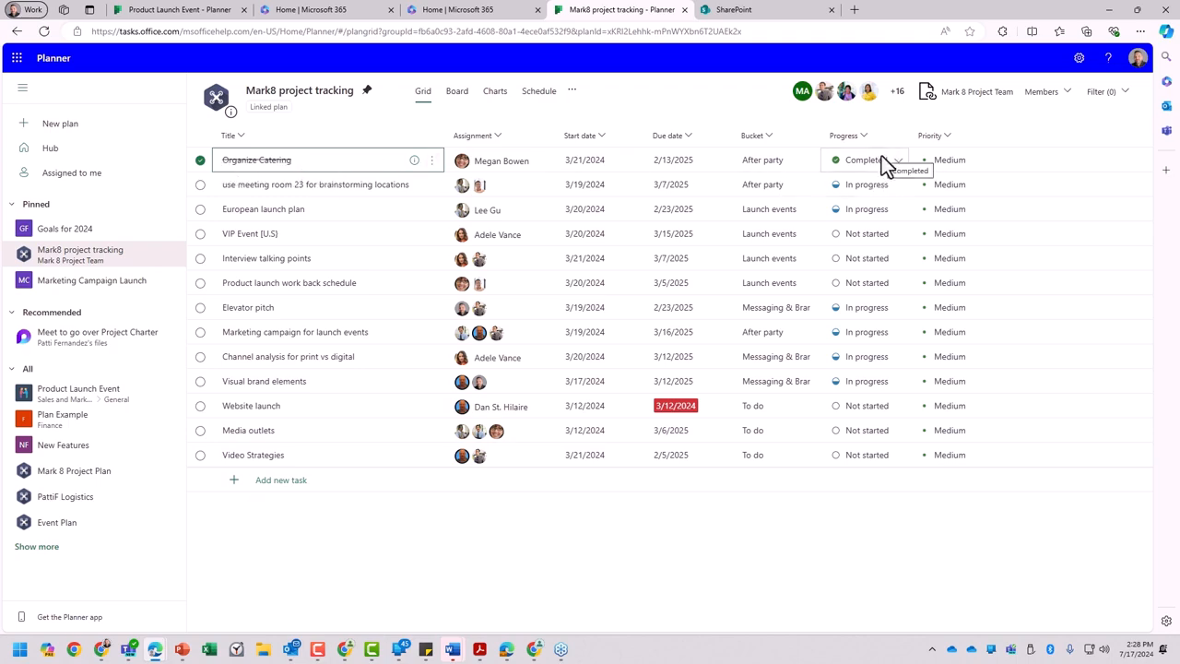
click(200, 185)
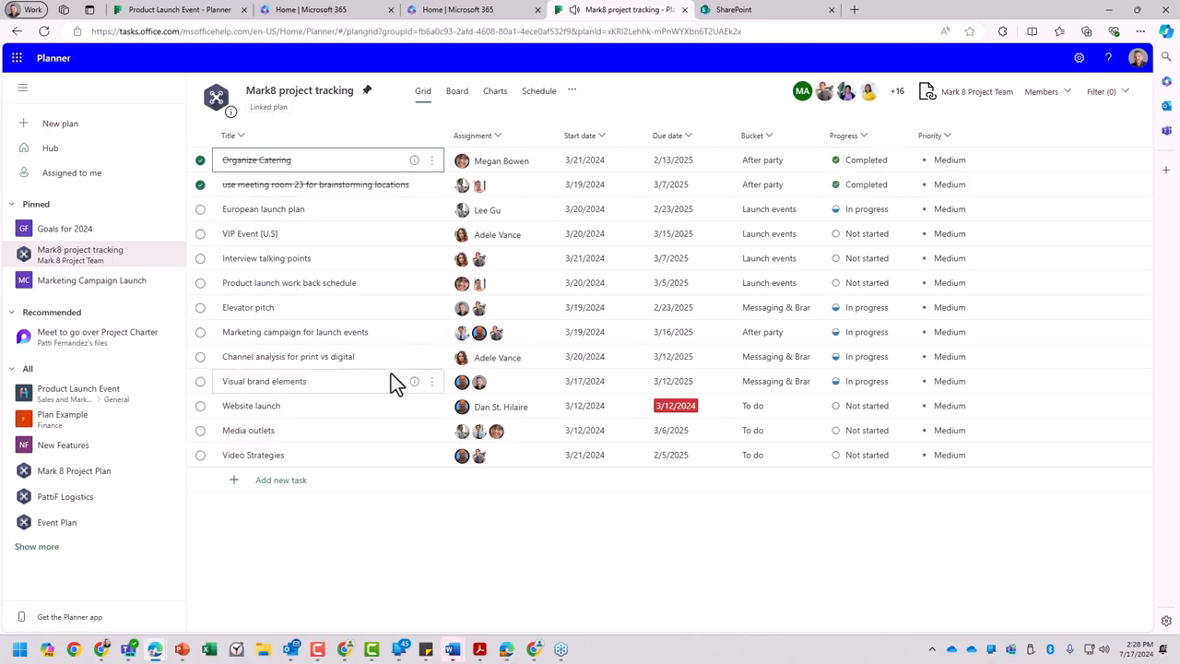
click(200, 209)
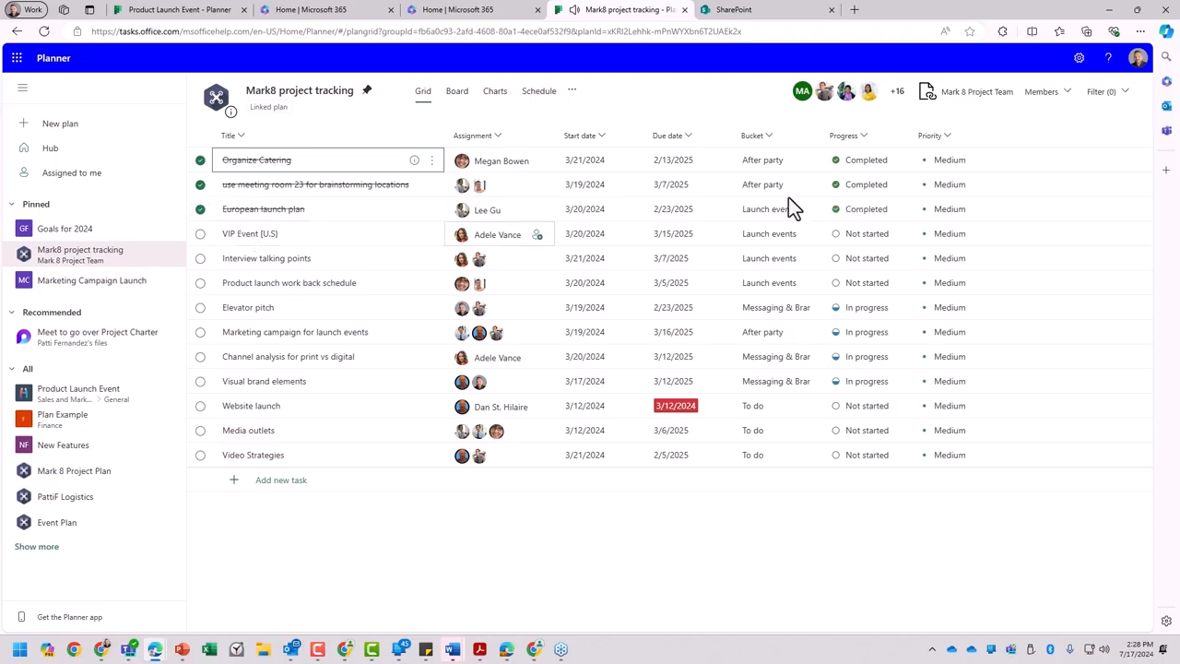
- Filter the plan's tasks by the due option Late and check who is assigned to Website launch
click(1123, 92)
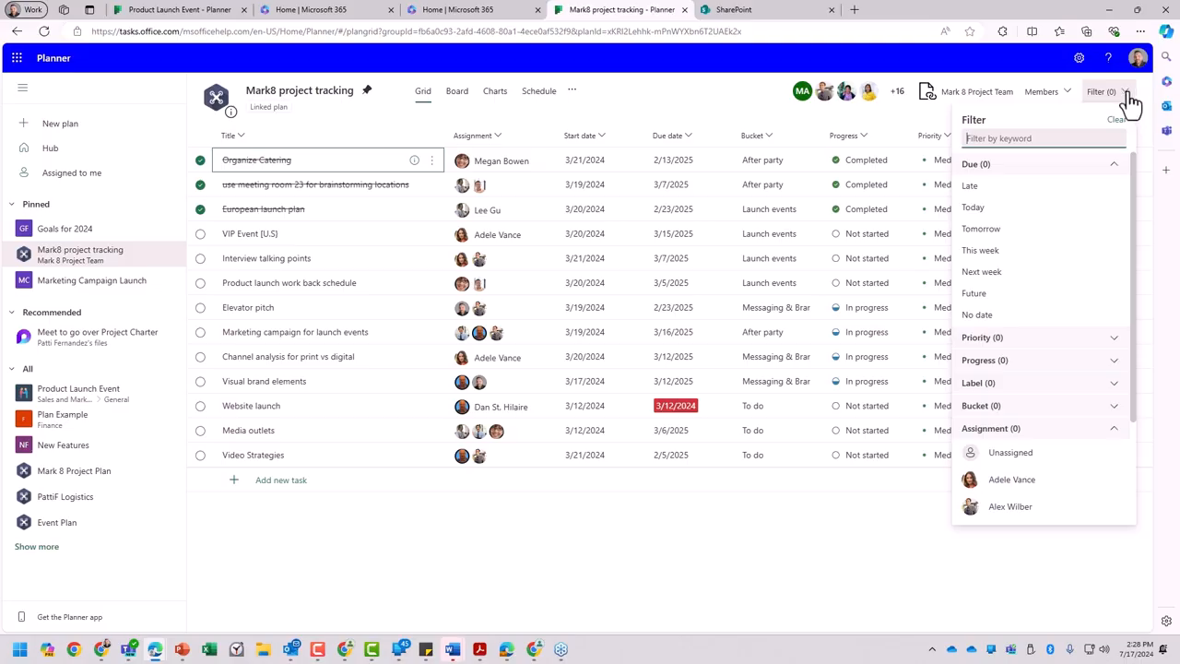
click(1018, 193)
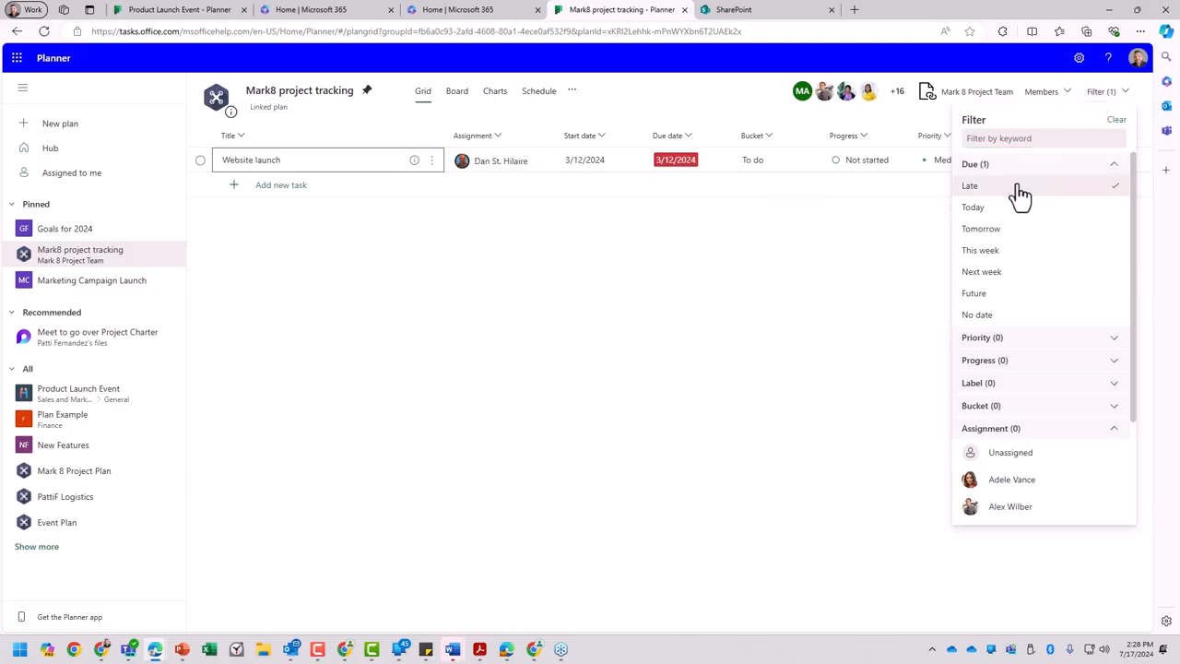
click(463, 170)
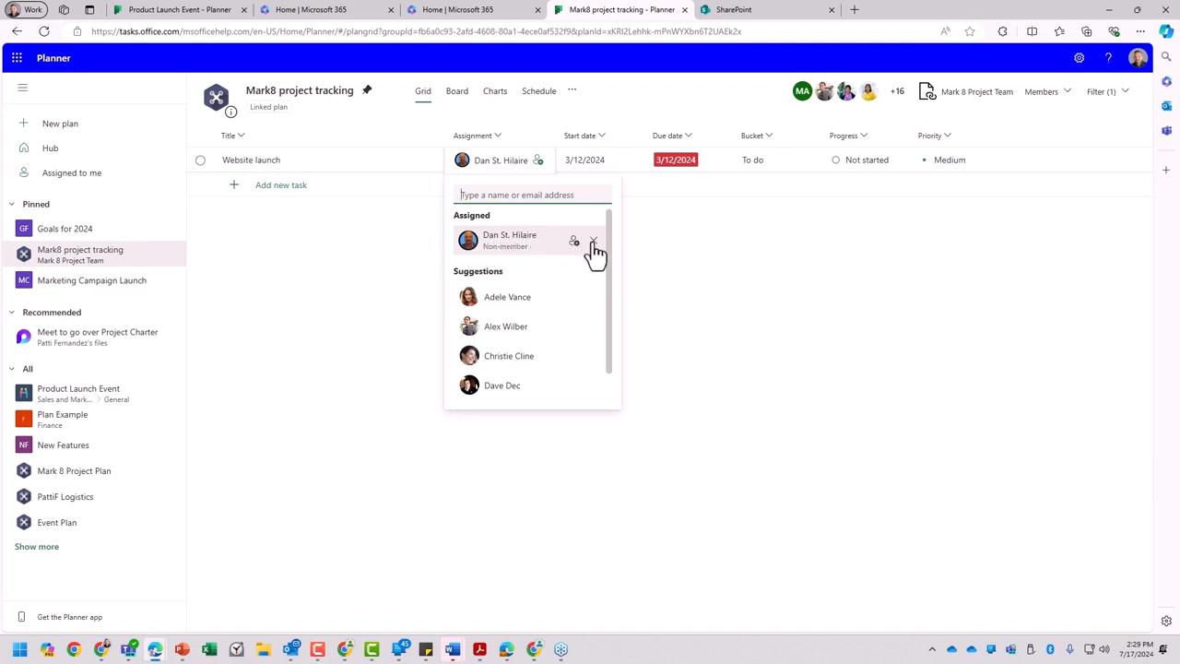
click(679, 252)
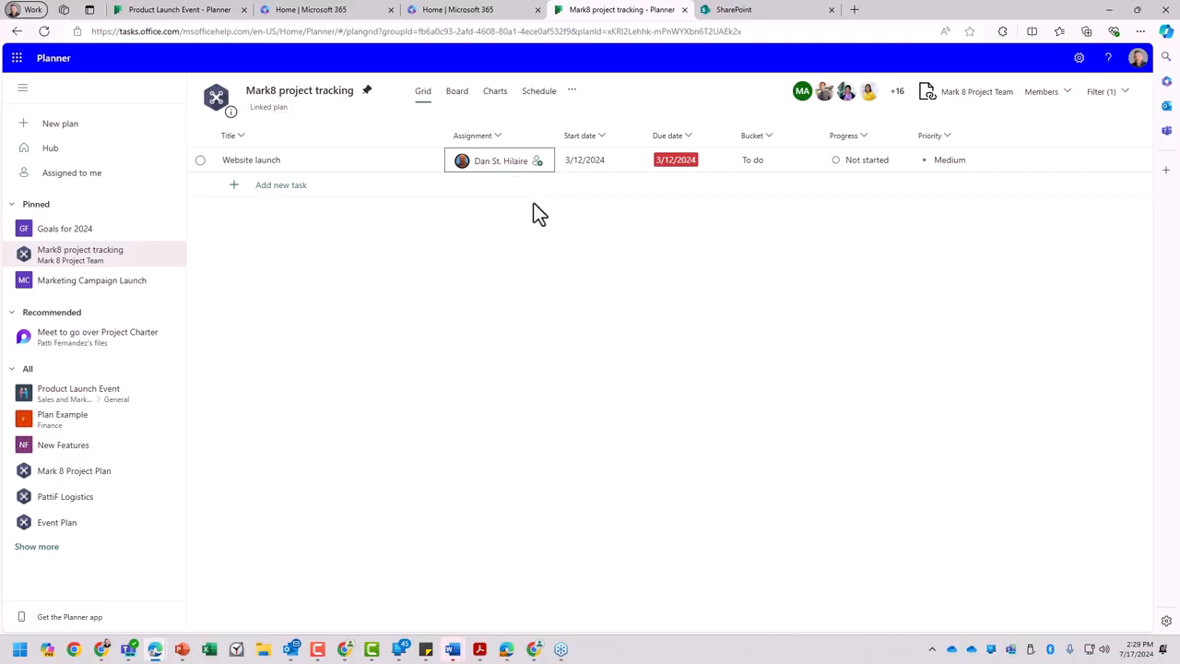
- View the linked Mark 8 Project Team SharePoint site, and return to the plan in Board view
click(974, 92)
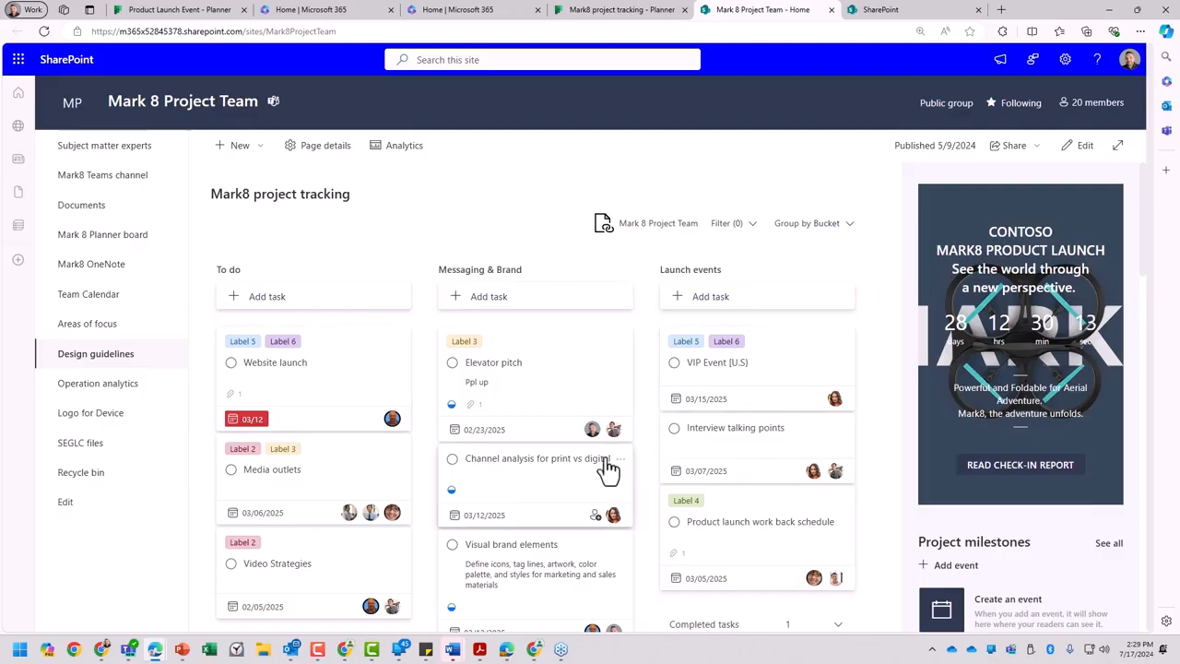
click(635, 13)
click(456, 97)
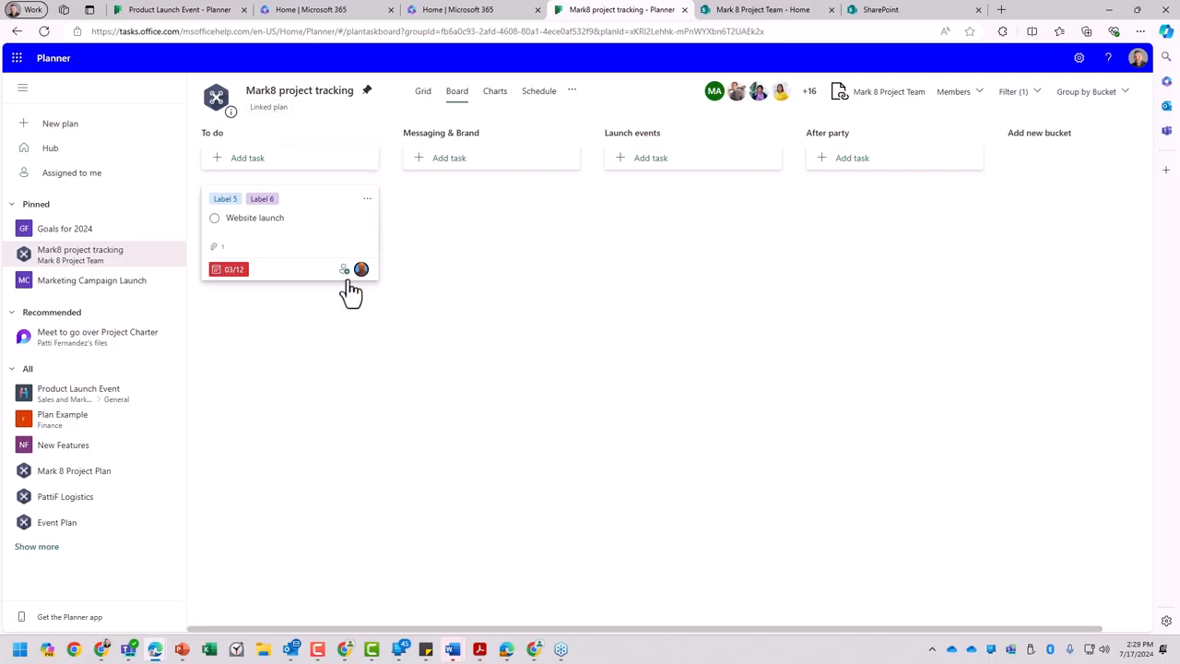
- Rename the Messaging & Brand bucket to Messaging & Branding and the Launch events bucket to Launch Events
click(508, 135)
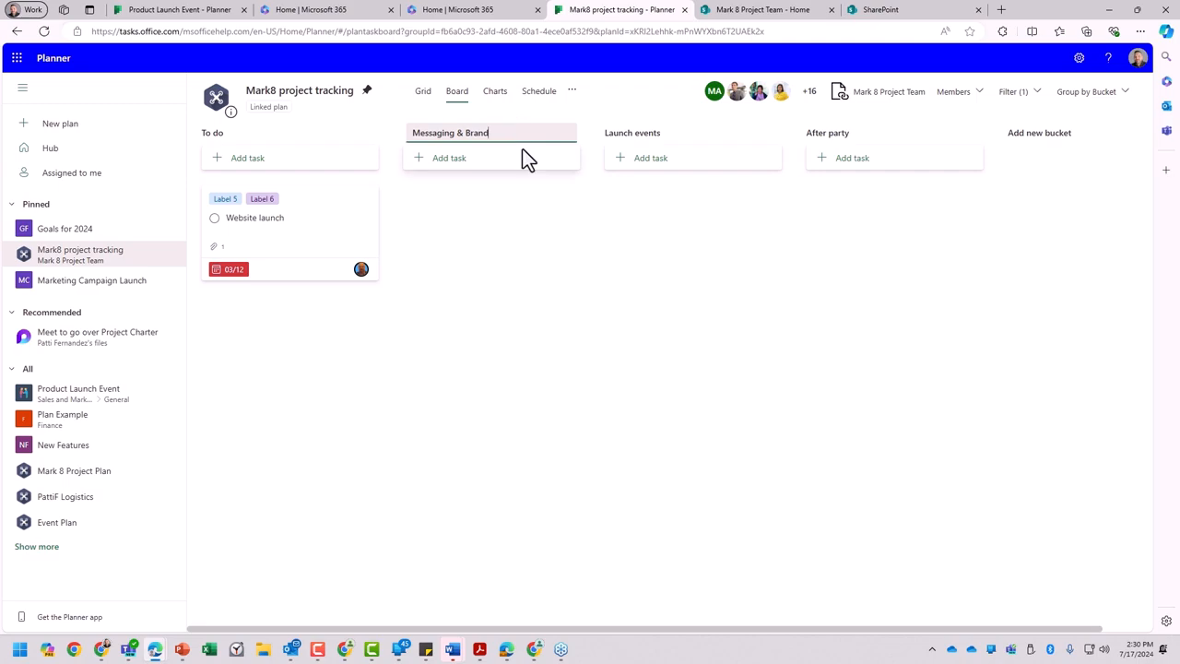
text(ing)
click(525, 180)
click(672, 137)
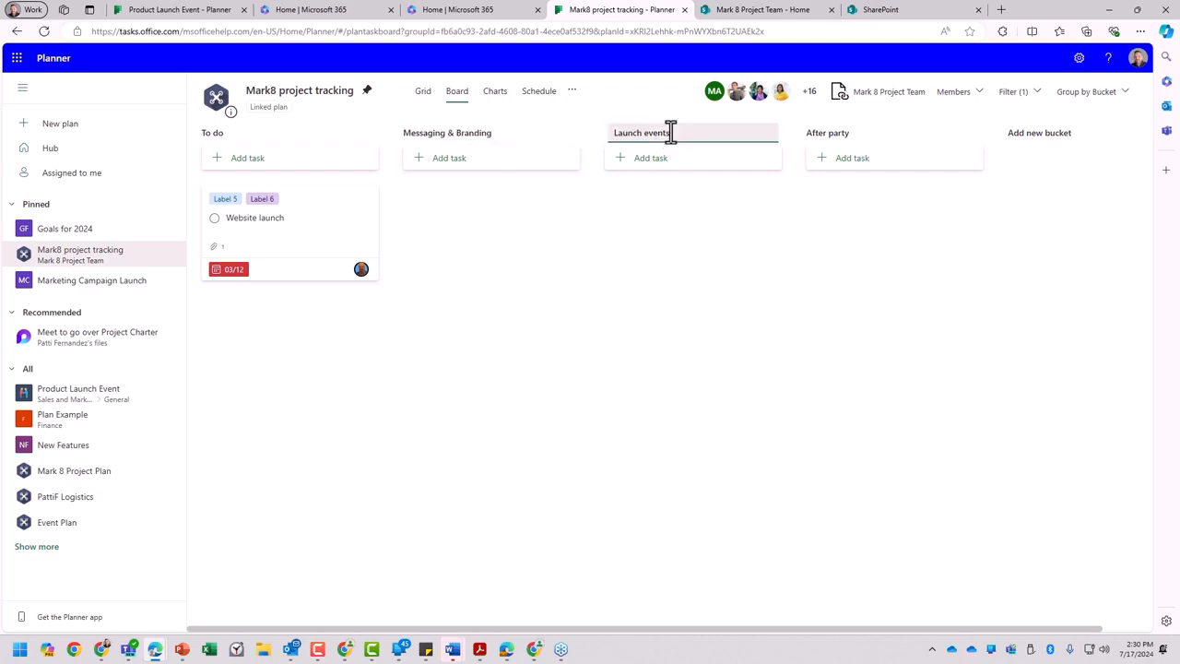
key(BackSpace)
text(E)
click(764, 192)
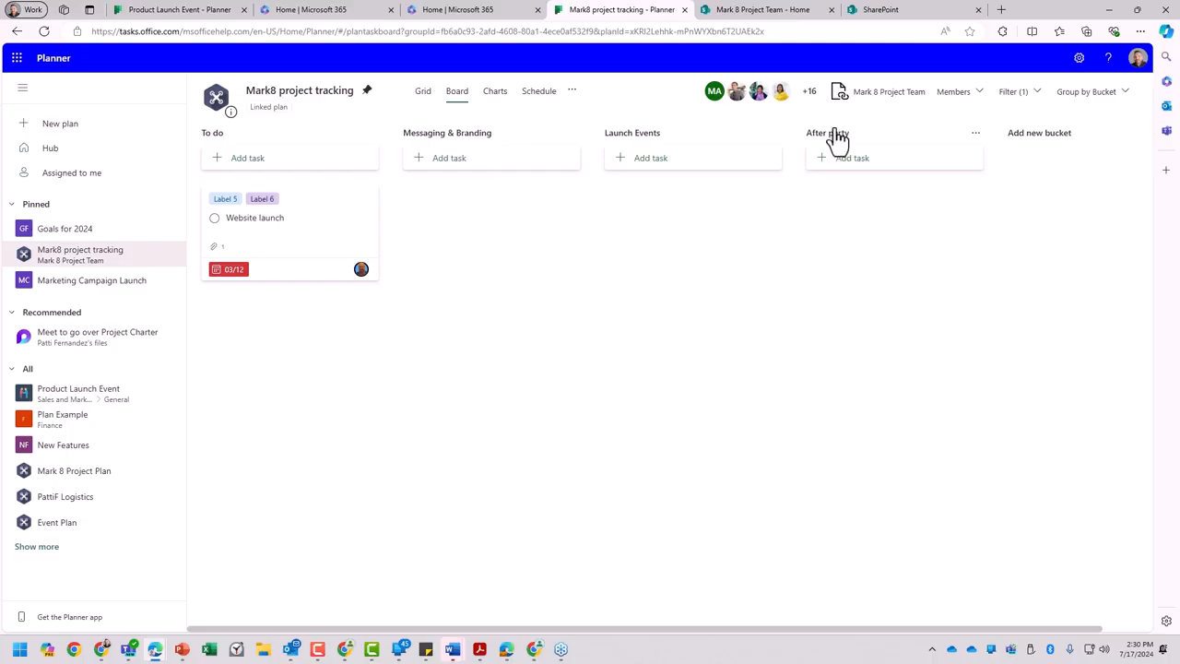
- Move the After party bucket ahead of Launch Events and add a Follow up survey ideas bucket right after Messaging & Branding
drag(834, 140, 611, 164)
scroll(996, 250, right, 2)
click(1003, 141)
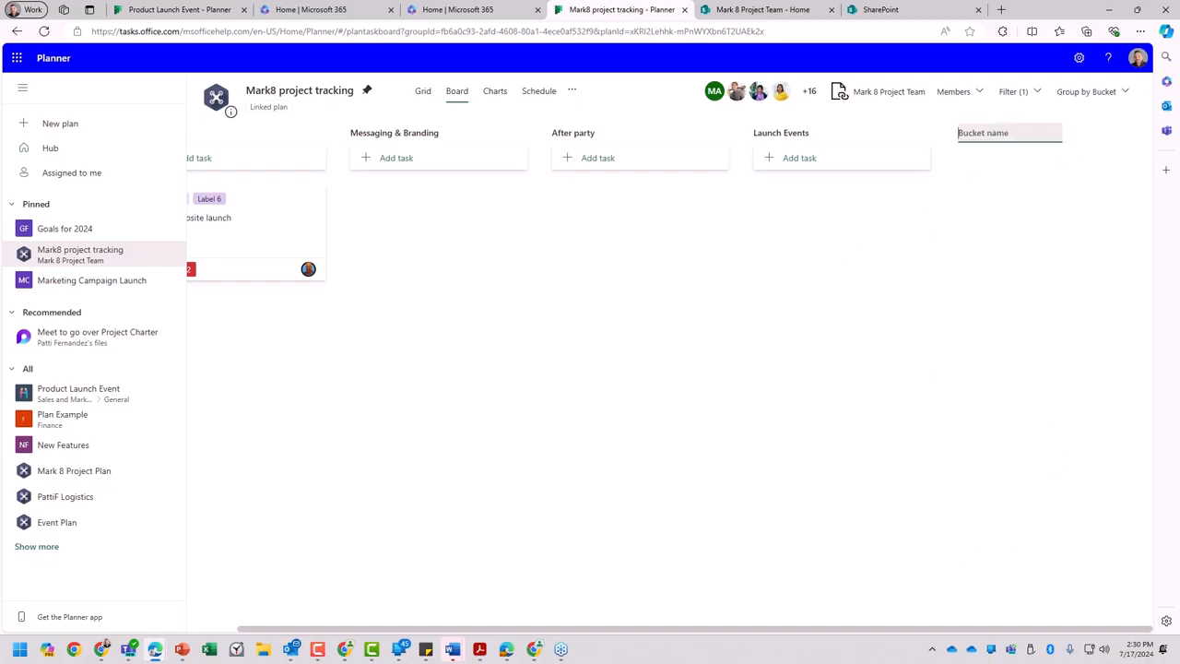
key(alt+Tab)
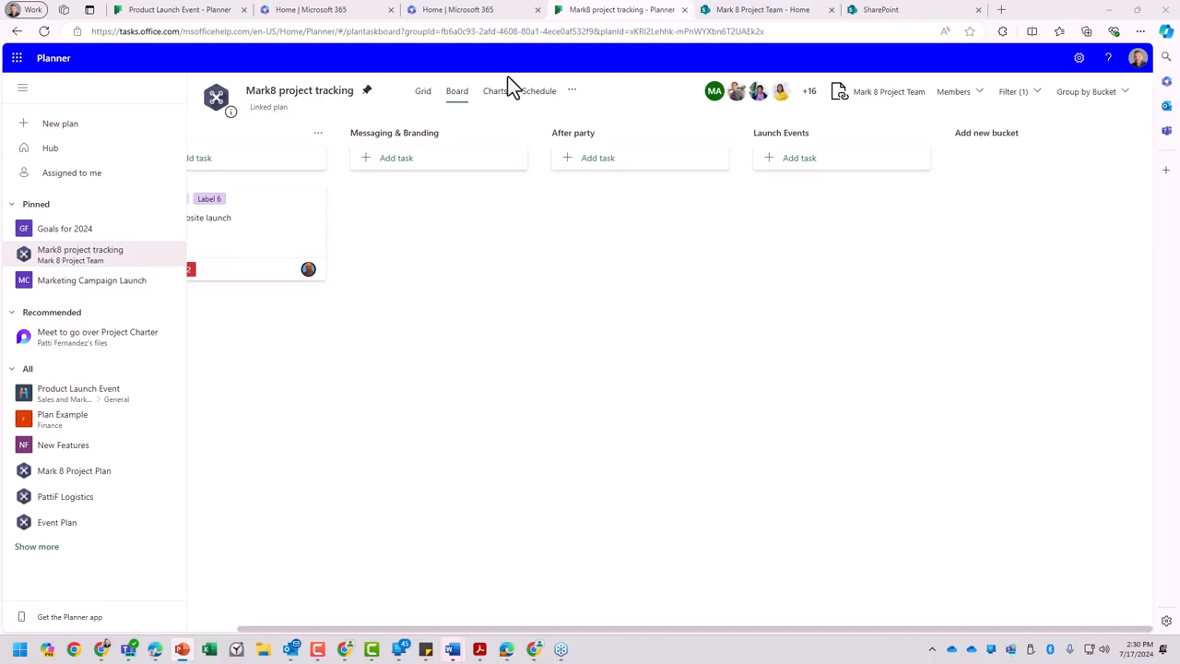
click(999, 135)
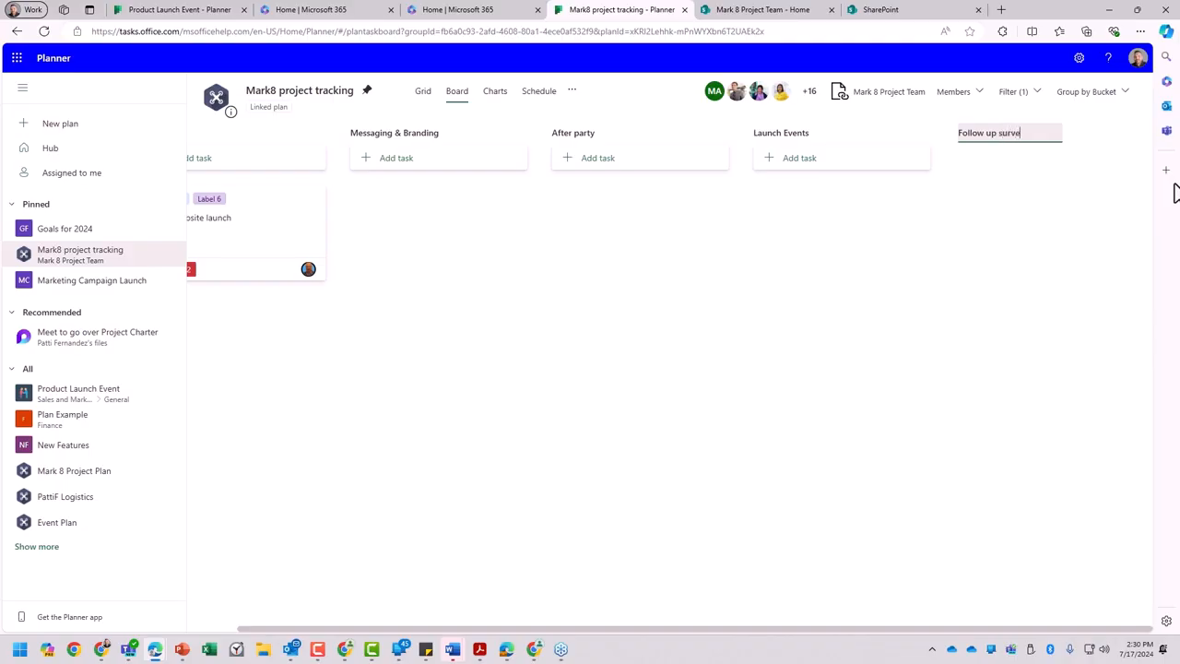
text(Follow up survey ideas)
key(Return)
drag(1032, 138, 765, 162)
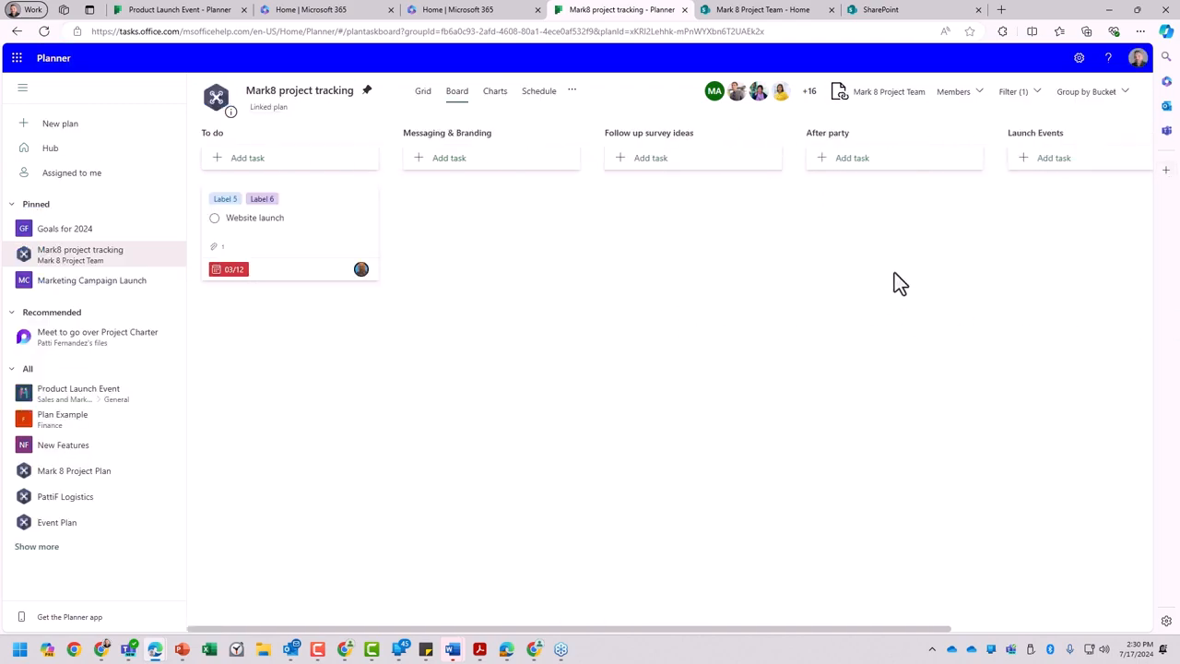
- Examine all buckets of the board from To do to Launch Events, varying the browser zoom between 125% and 90%
drag(937, 268, 745, 267)
drag(955, 283, 1084, 283)
drag(781, 632, 715, 632)
scroll(429, 230, up, 2)
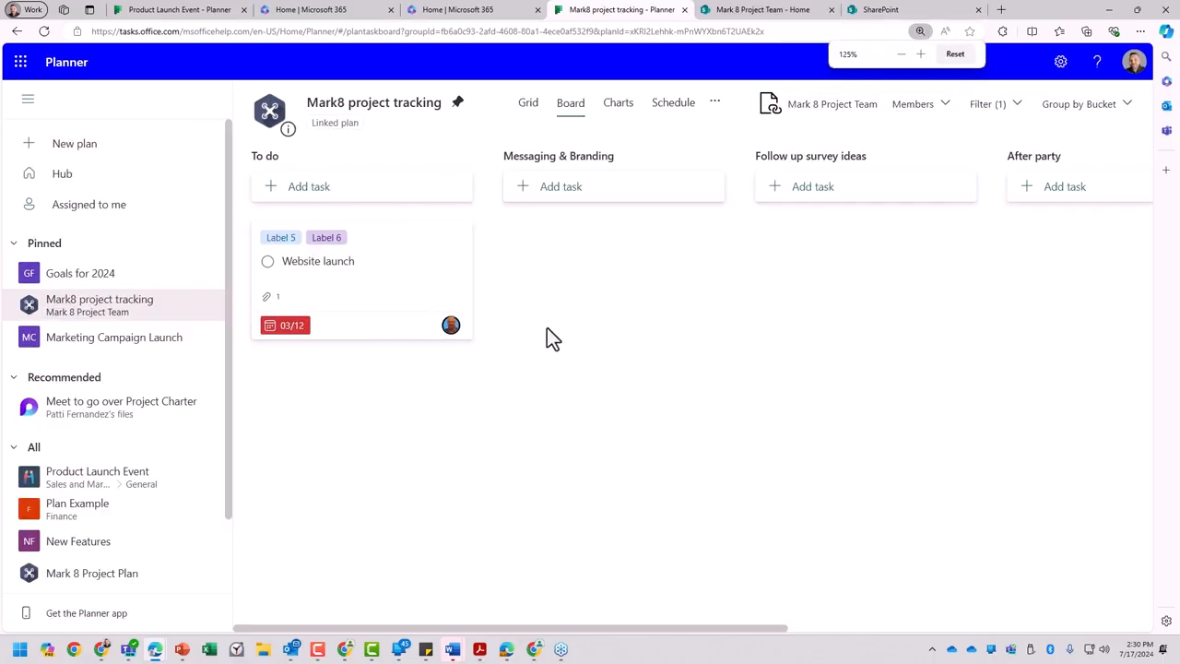
drag(1023, 276, 417, 303)
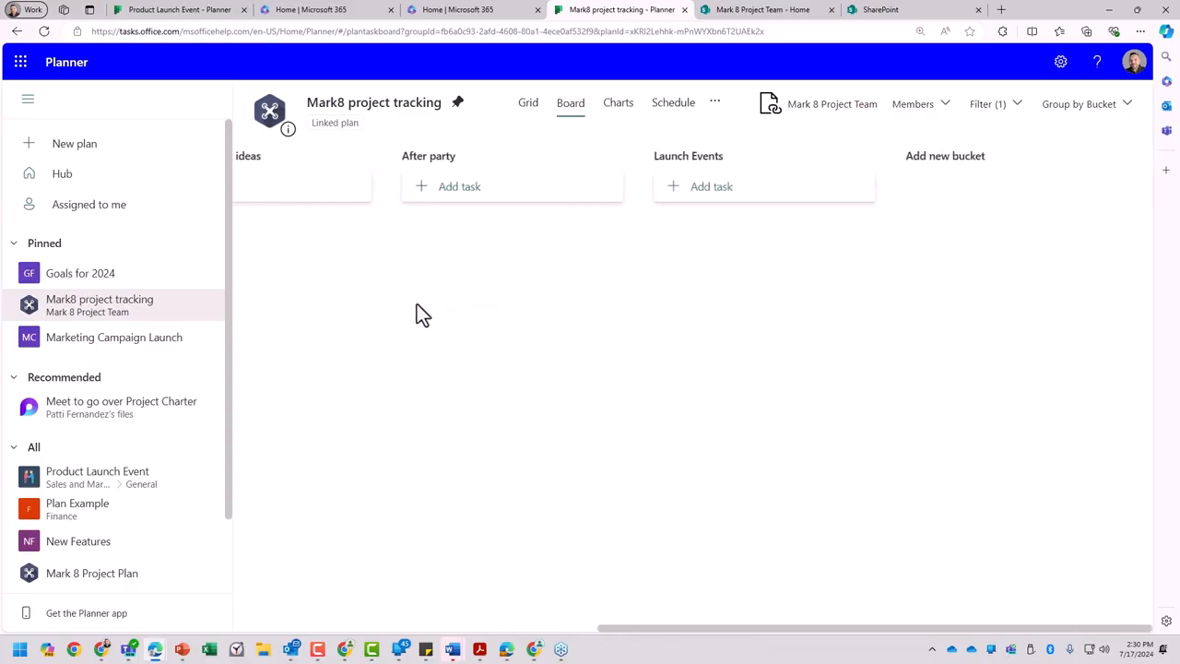
scroll(663, 293, left, 10)
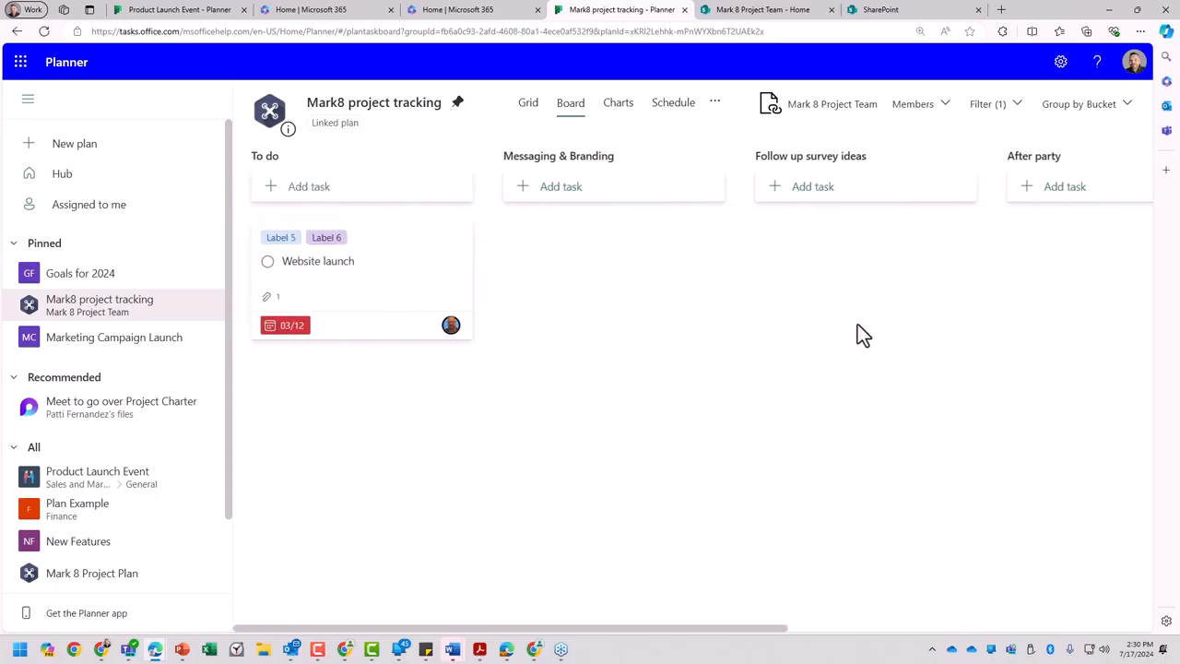
key(ctrl+minus)
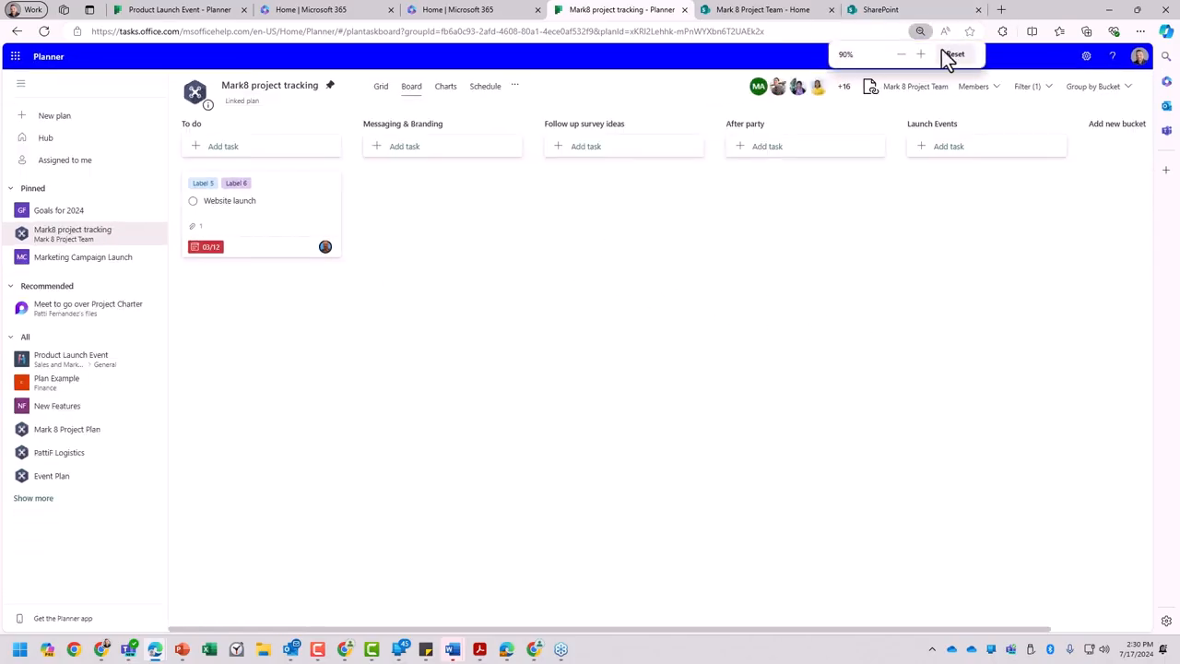
key(ctrl+plus)
key(ctrl+plus)
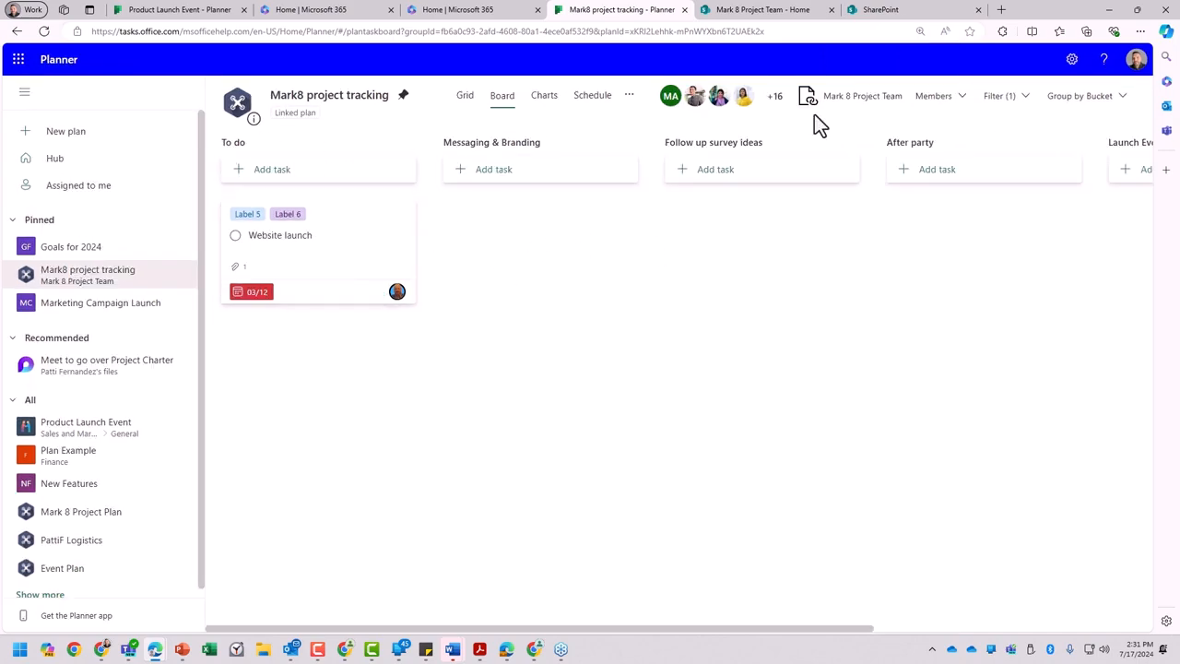
- Show the Mark8 project tracking plan in Charts view
right_click(515, 232)
click(453, 234)
scroll(477, 237, right, 3)
scroll(618, 253, left, 2)
drag(788, 629, 774, 610)
click(545, 100)
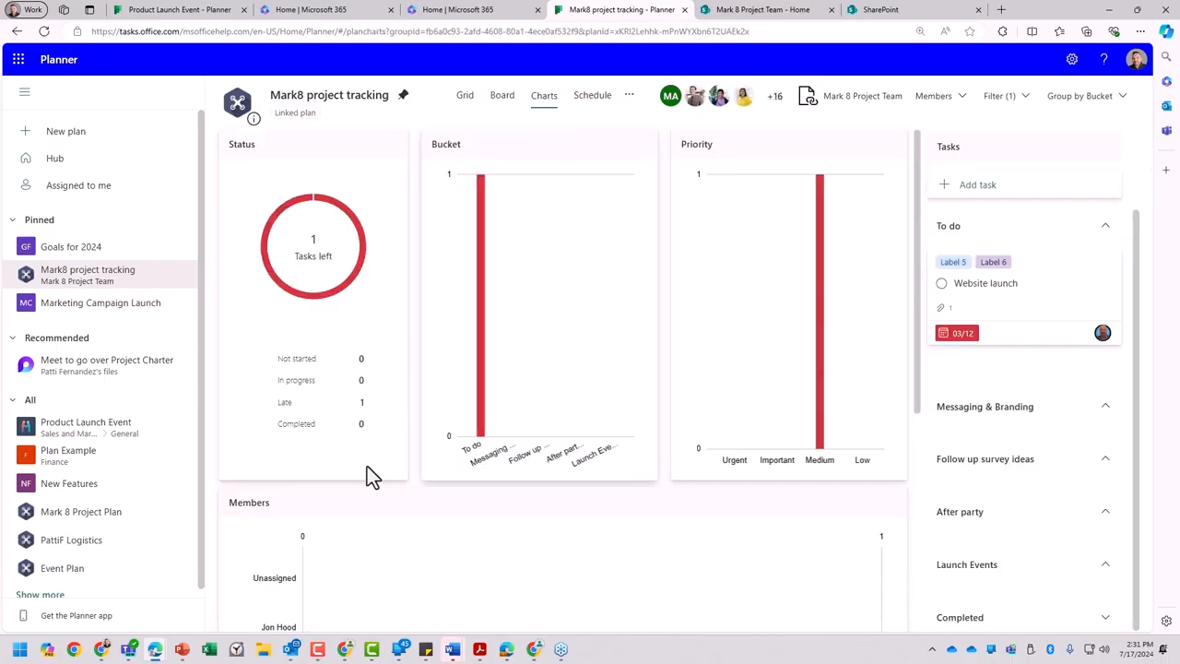
- Open the Product Launch Event plan's charts and examine the status, bucket, priority and member breakdowns
click(72, 428)
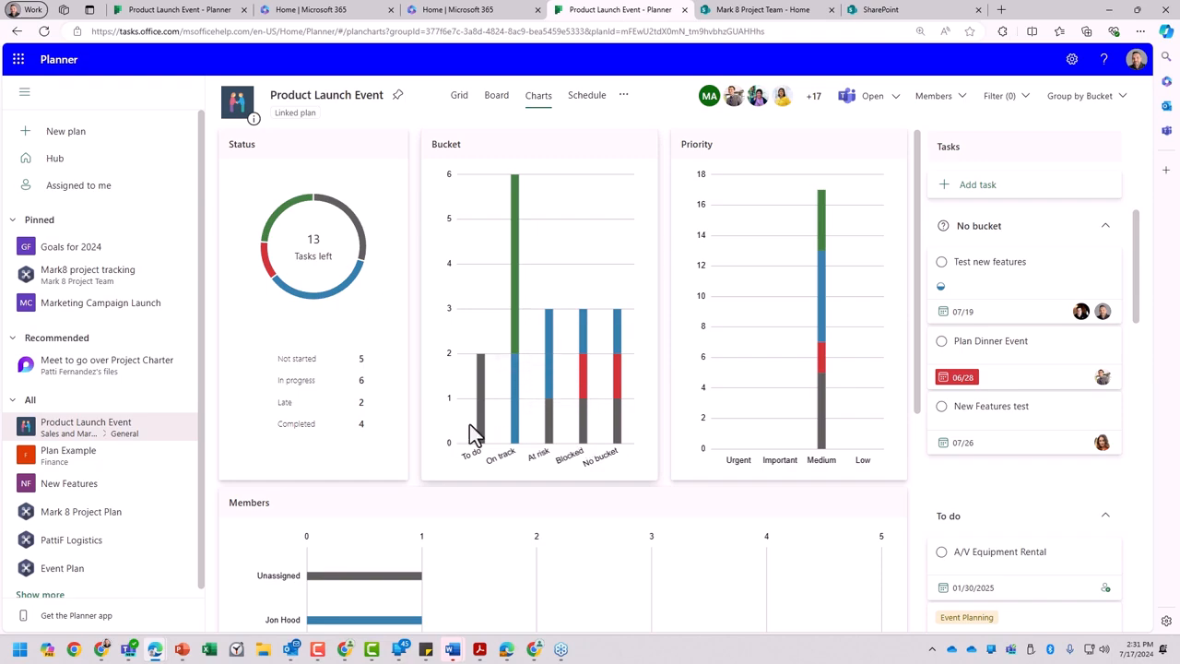
mouse_move(360, 222)
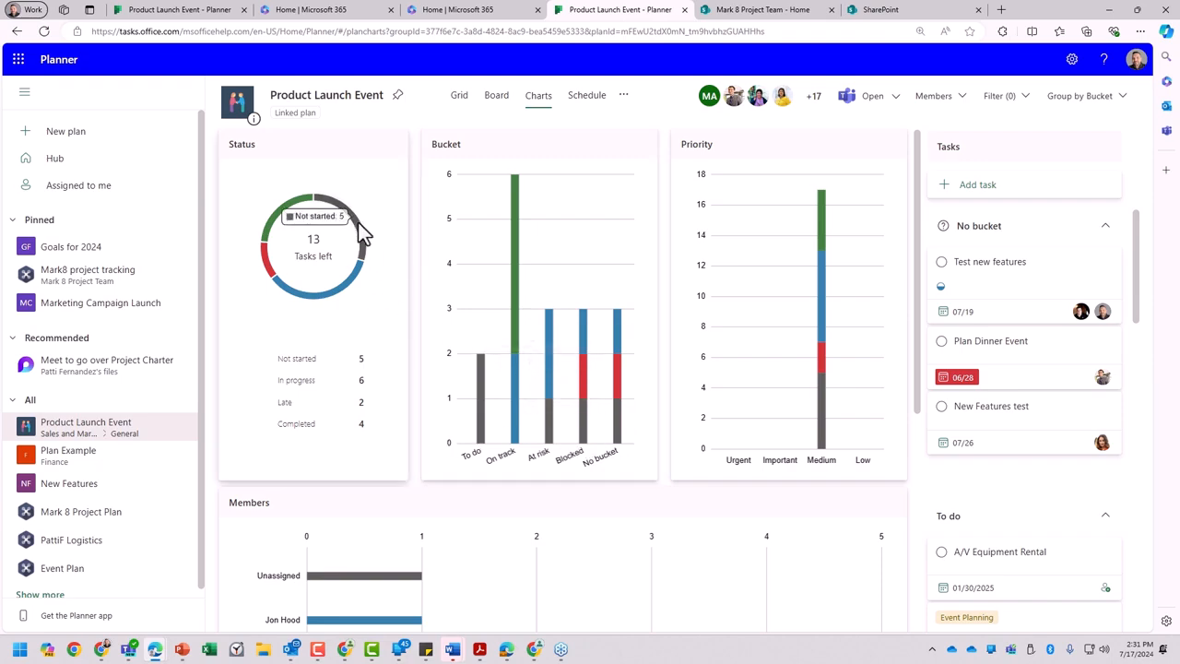
mouse_move(358, 286)
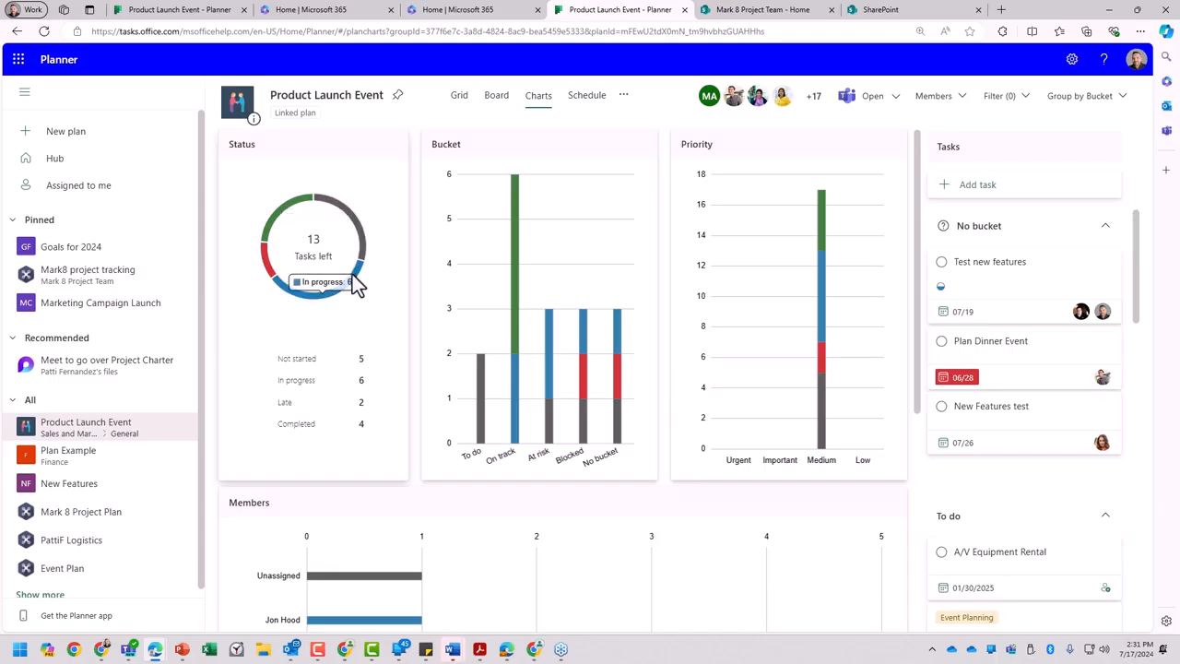
mouse_move(517, 263)
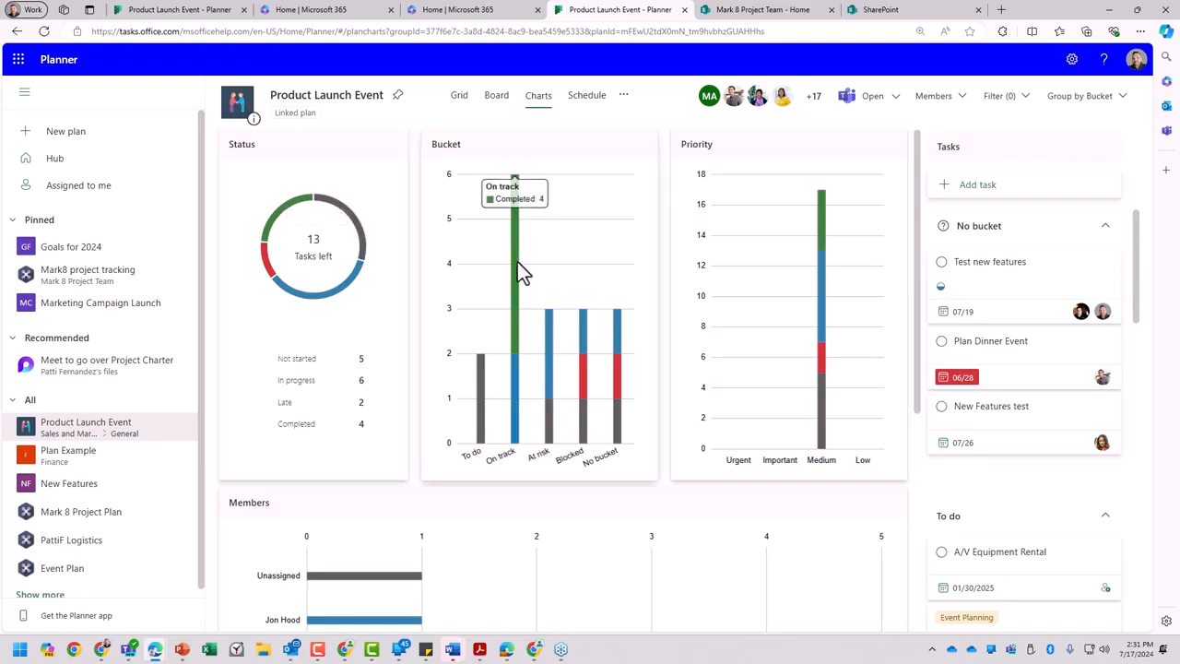
mouse_move(514, 401)
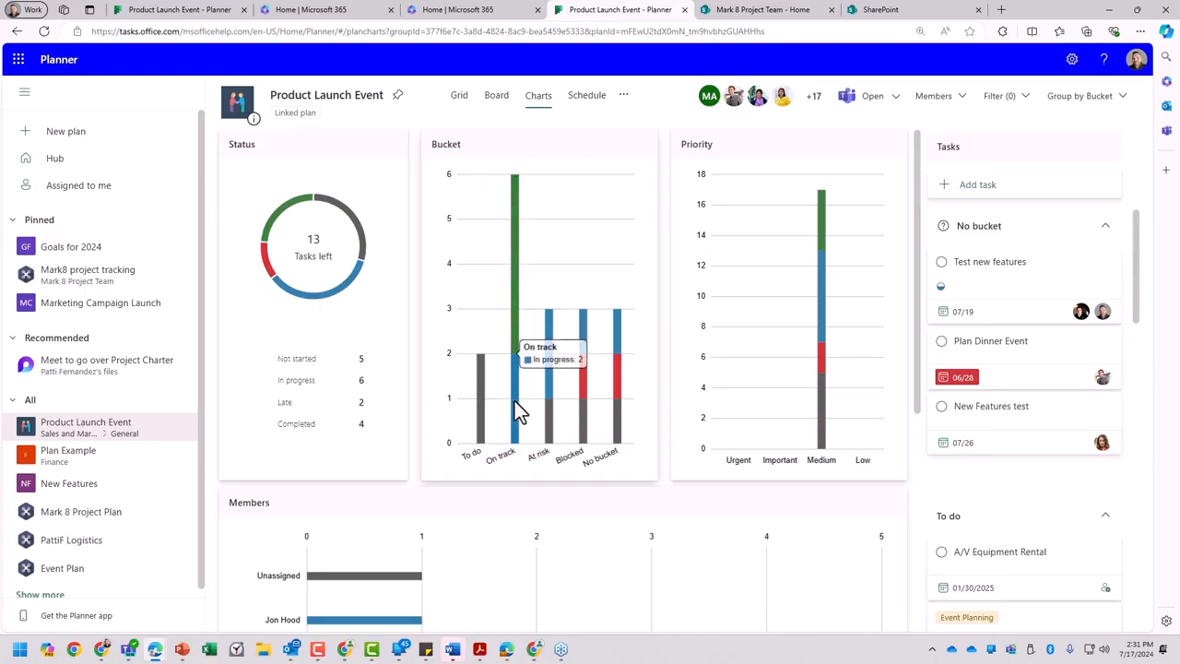
mouse_move(581, 431)
mouse_move(827, 362)
scroll(785, 445, down, 3)
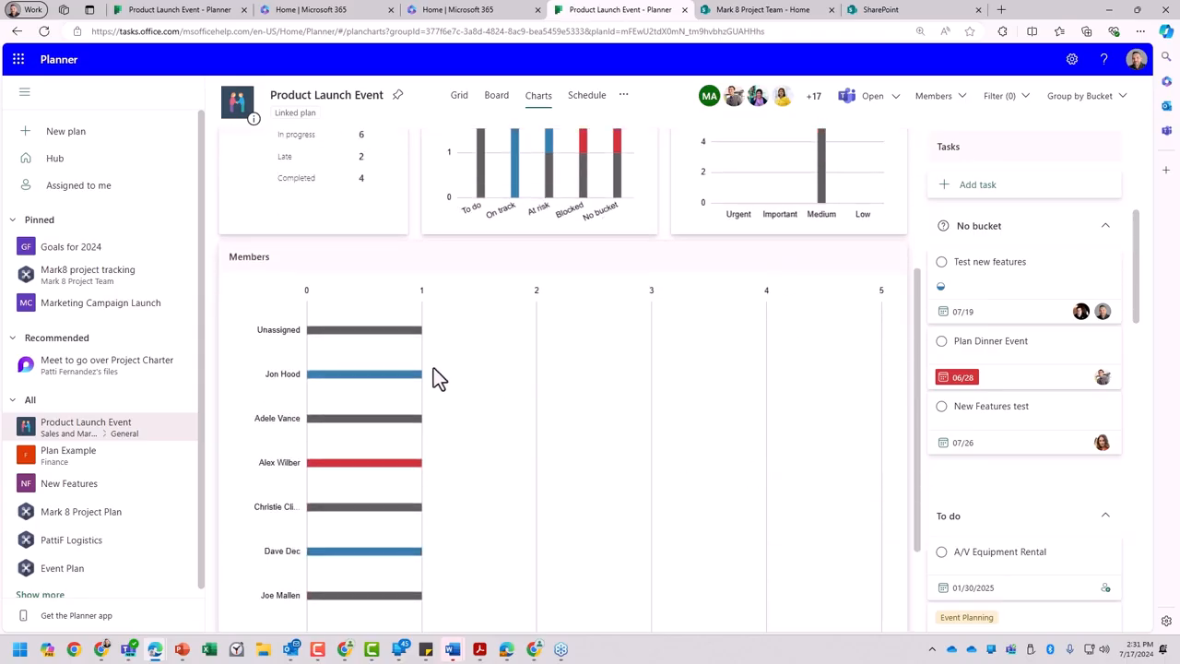
scroll(276, 277, down, 2)
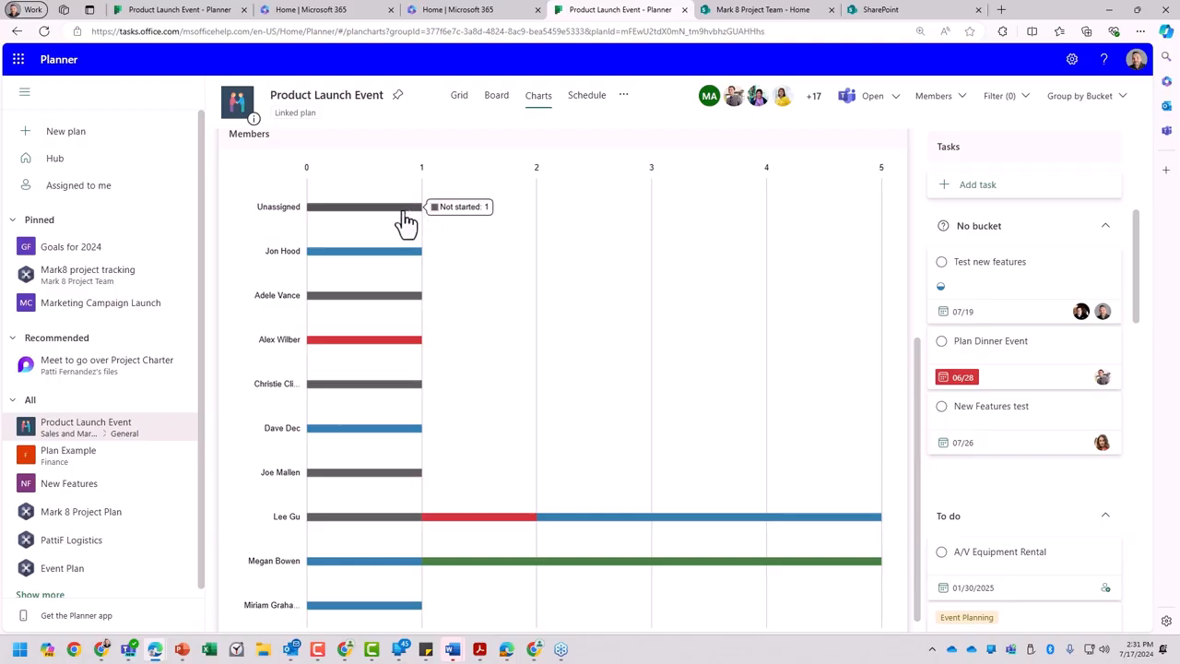
- Filter the Members chart to the person with the late task and open the Plan Dinner Event task
click(337, 350)
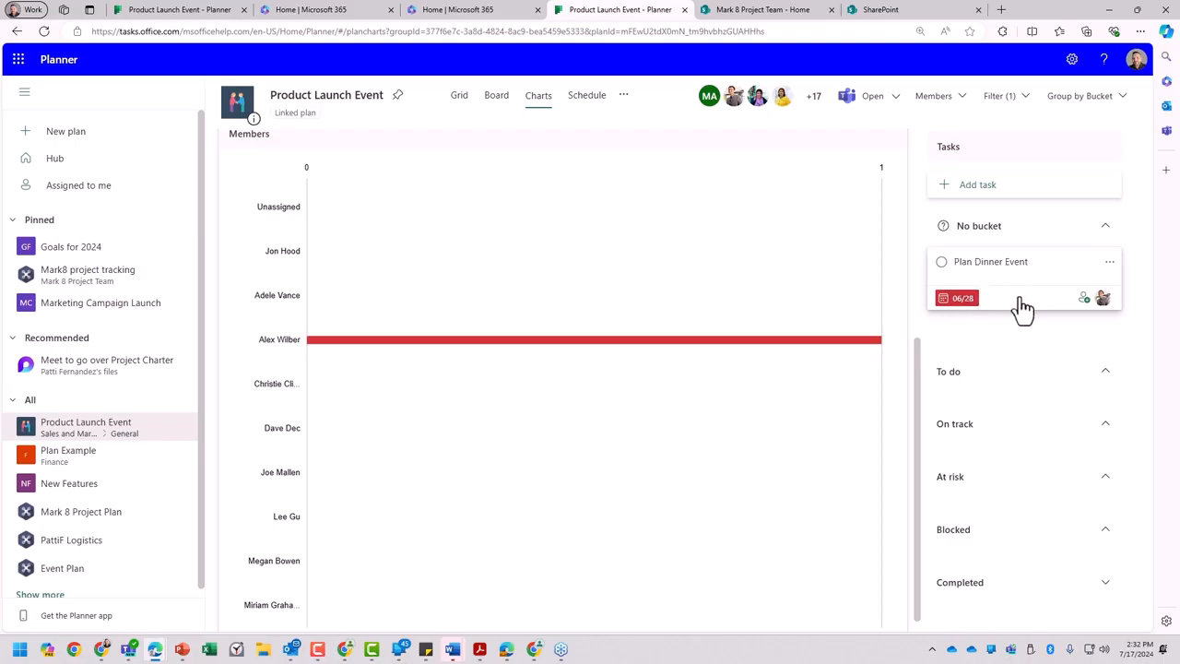
click(979, 299)
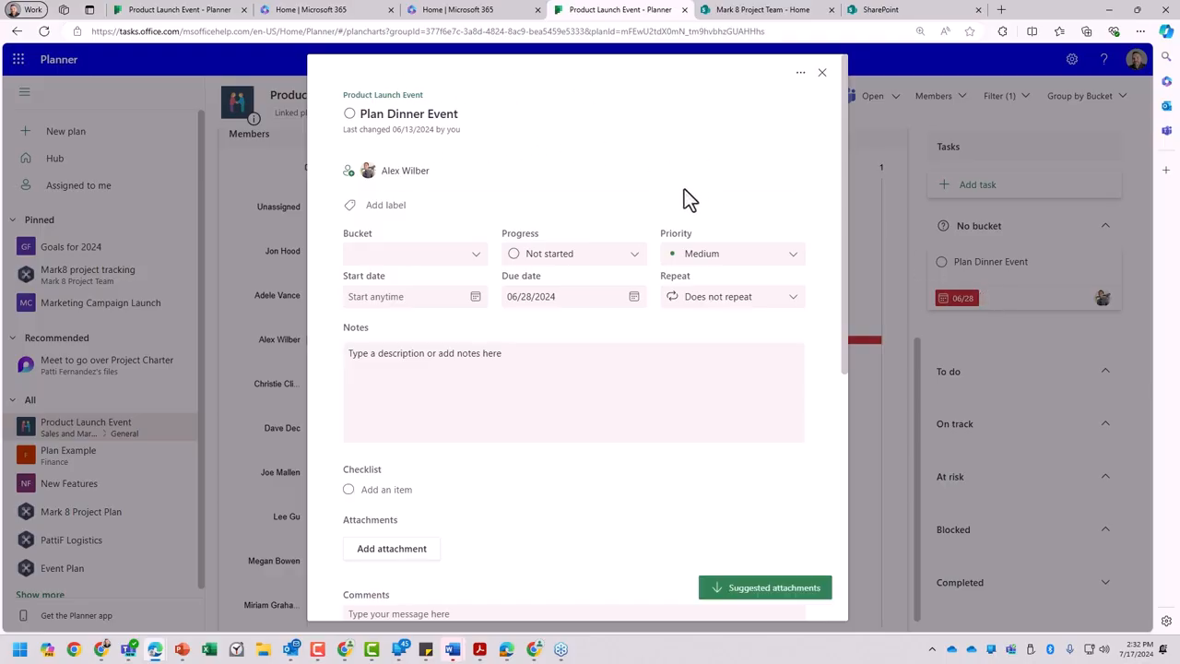
scroll(451, 143, down, 1)
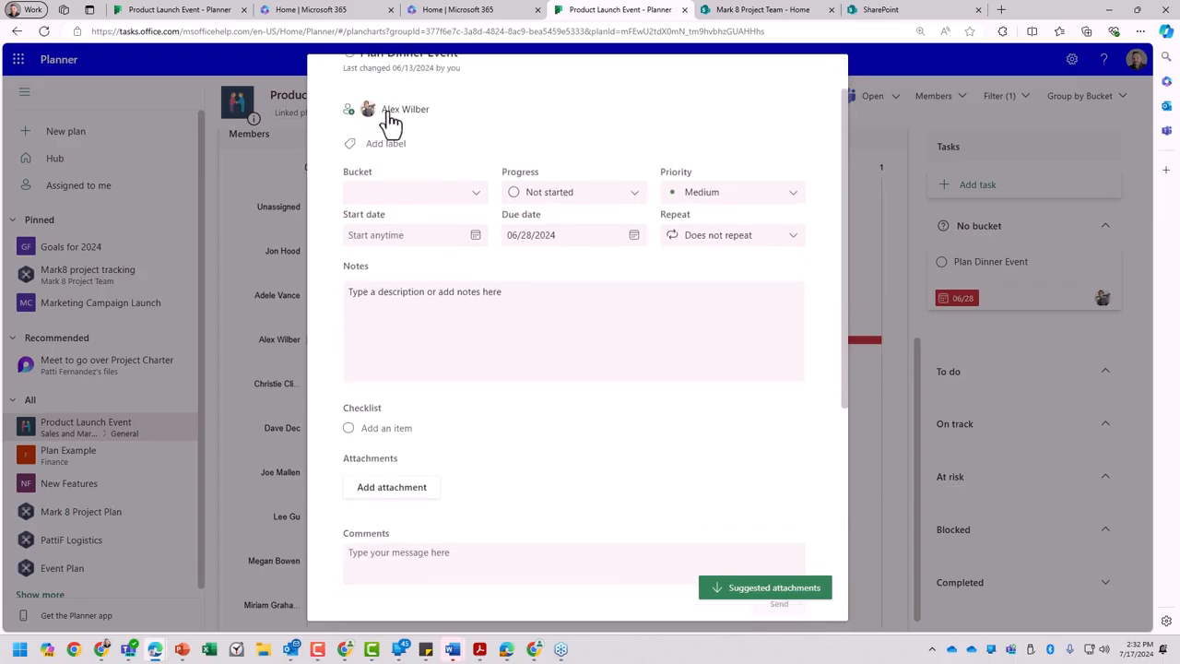
scroll(473, 122, up, 1)
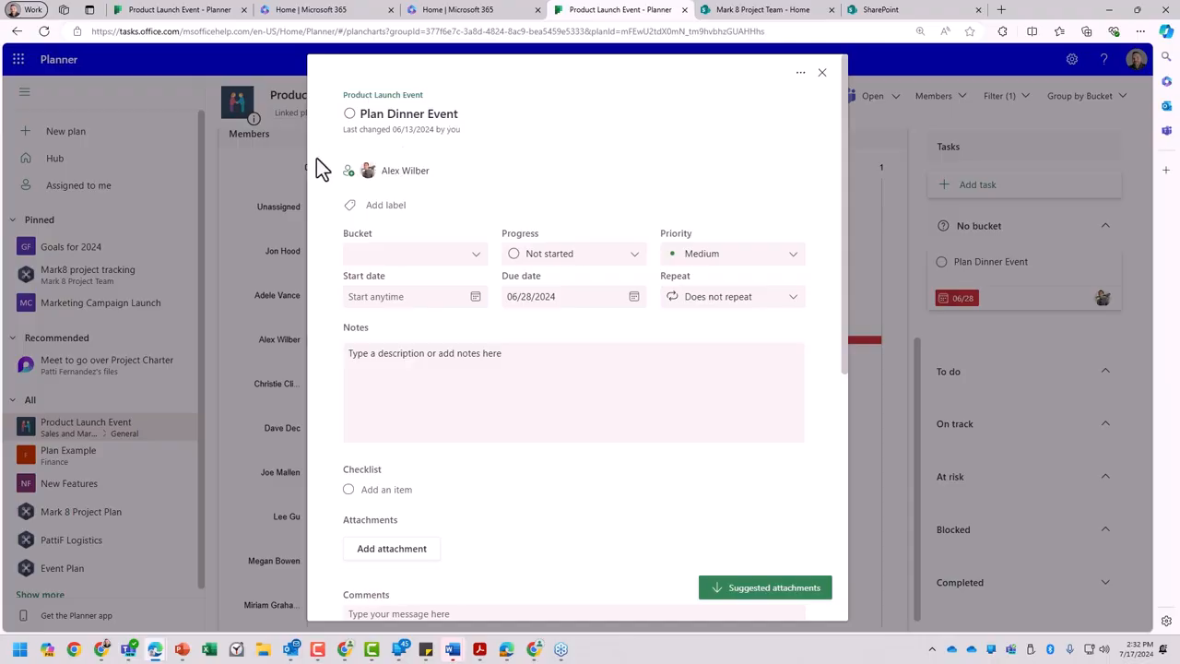
- Assign a second team member to the Plan Dinner Event task, searching by first name
click(350, 174)
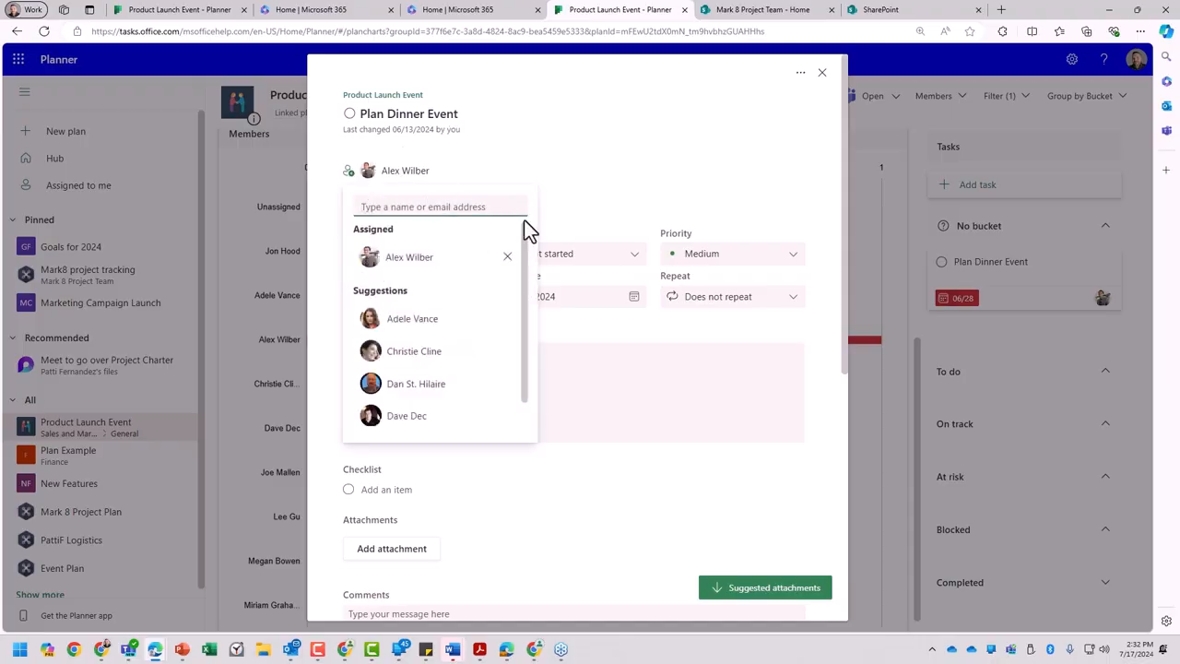
text(jon)
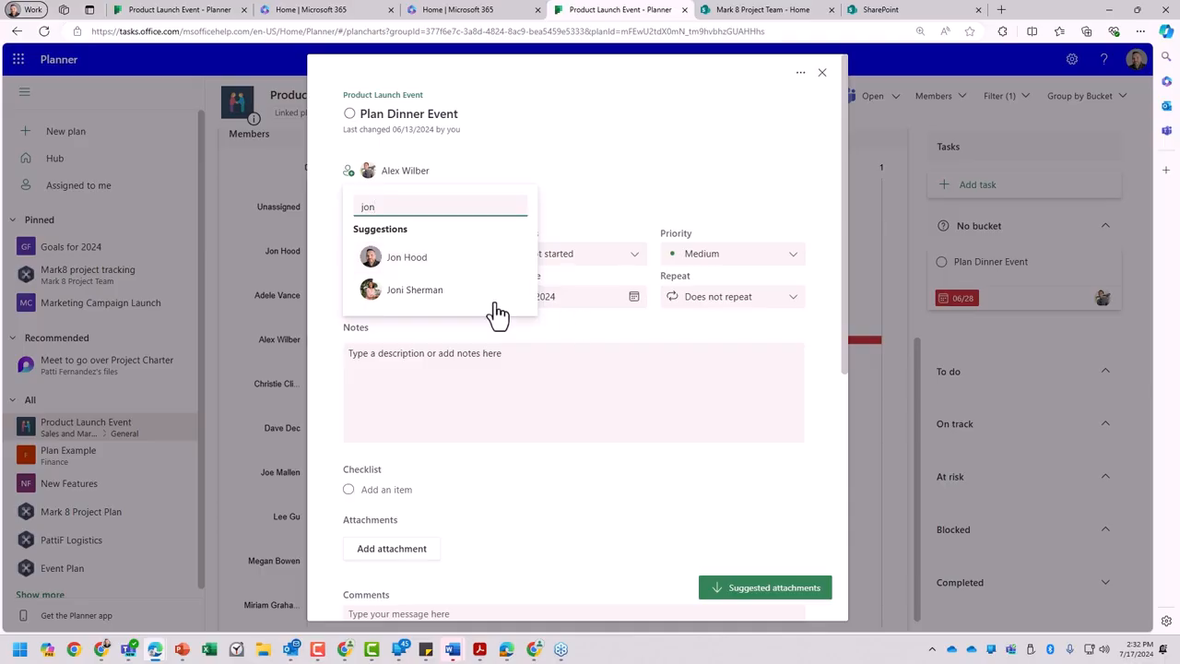
click(371, 258)
click(663, 179)
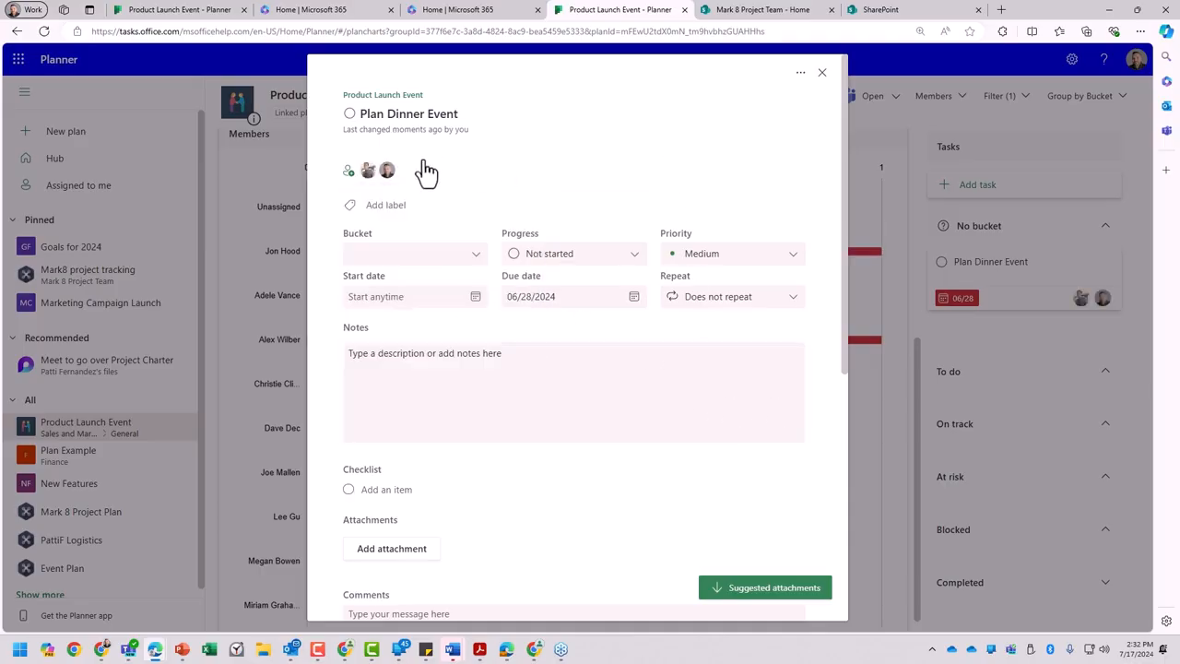
- Review the labels available for the task and view the name editor of the Event Planning label
click(390, 214)
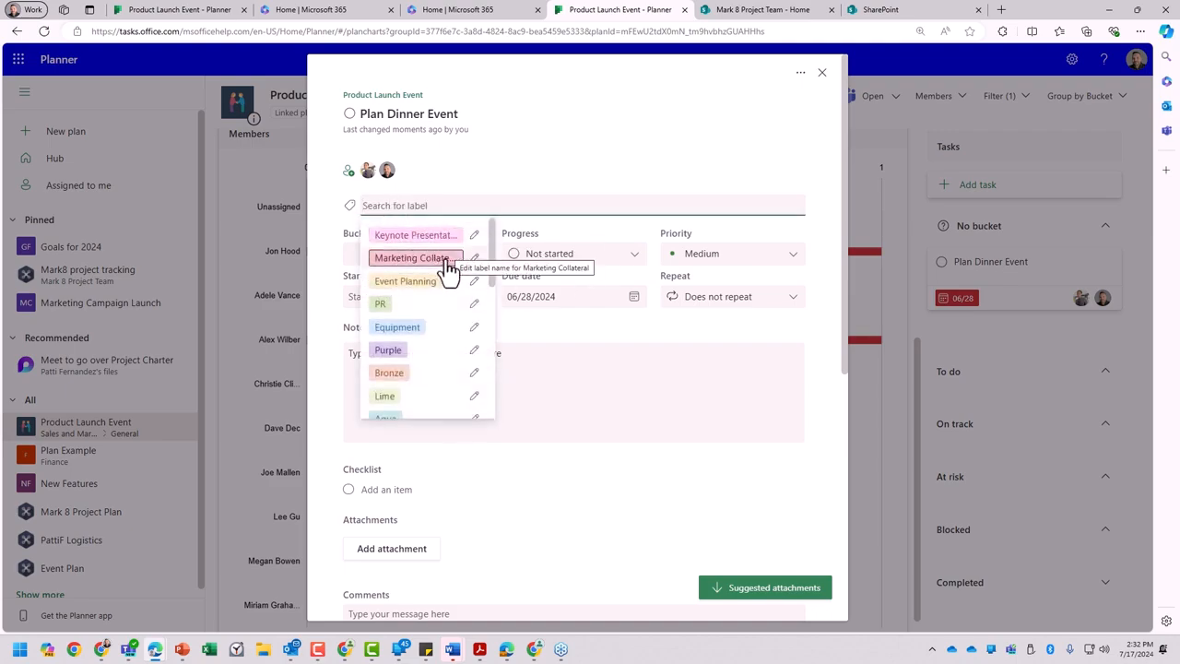
scroll(435, 258, down, 1)
scroll(429, 253, down, 2)
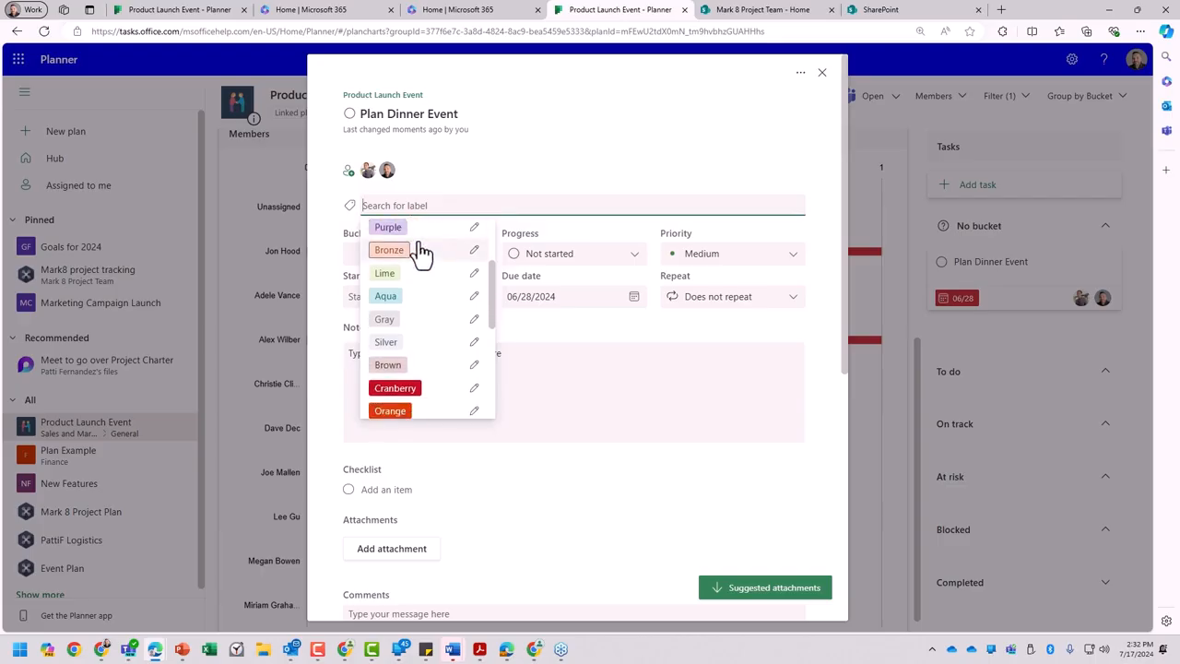
scroll(421, 265, down, 2)
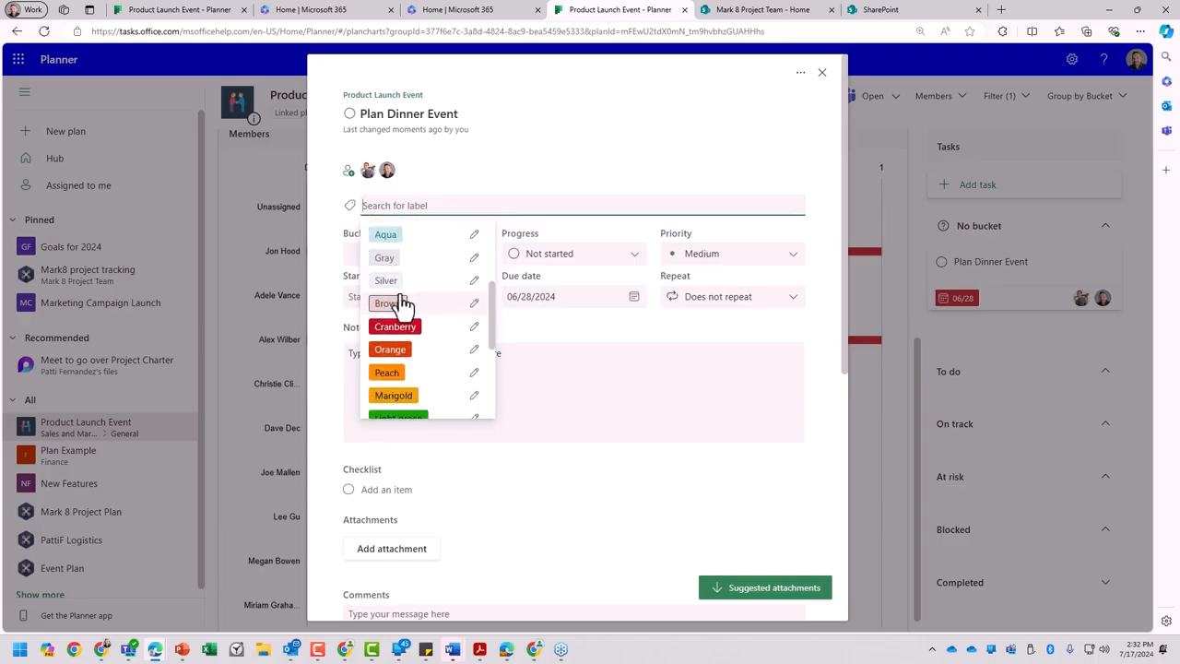
scroll(404, 302, down, 1)
scroll(407, 300, down, 3)
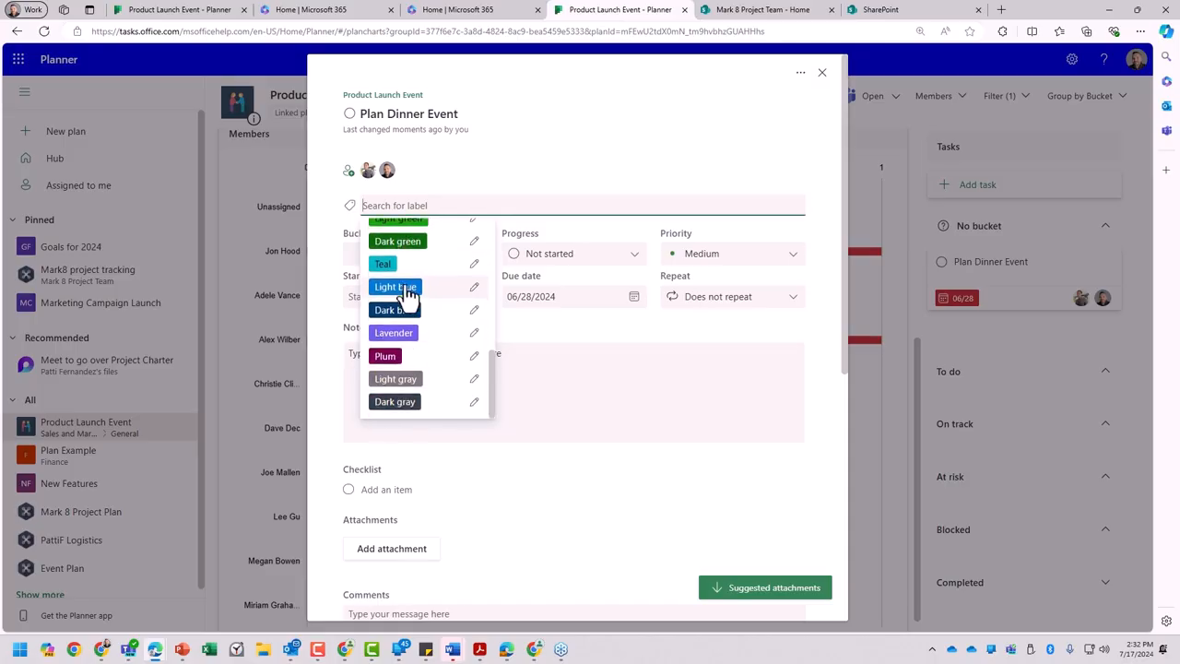
scroll(419, 318, up, 3)
scroll(424, 327, up, 5)
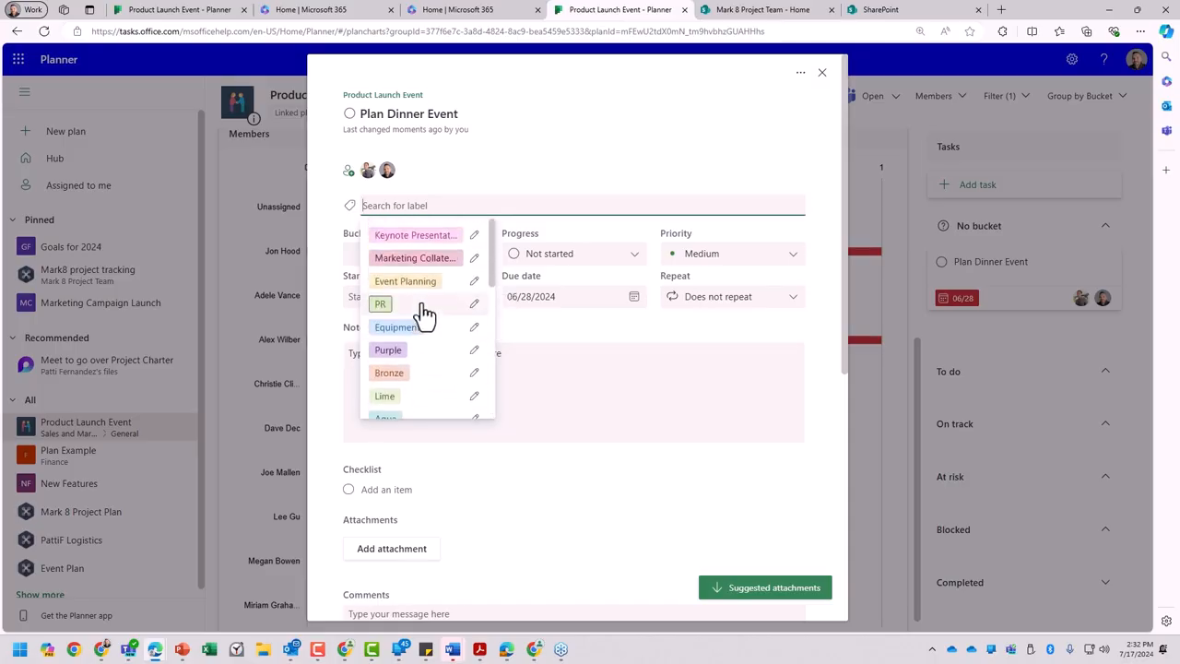
click(474, 282)
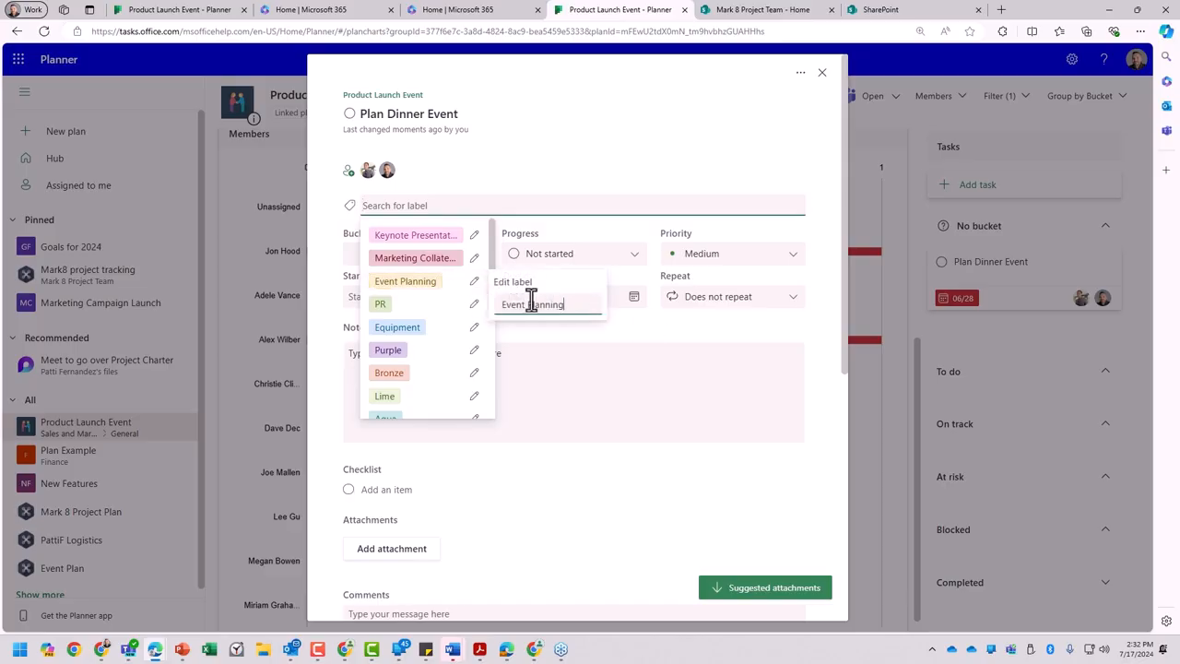
click(520, 189)
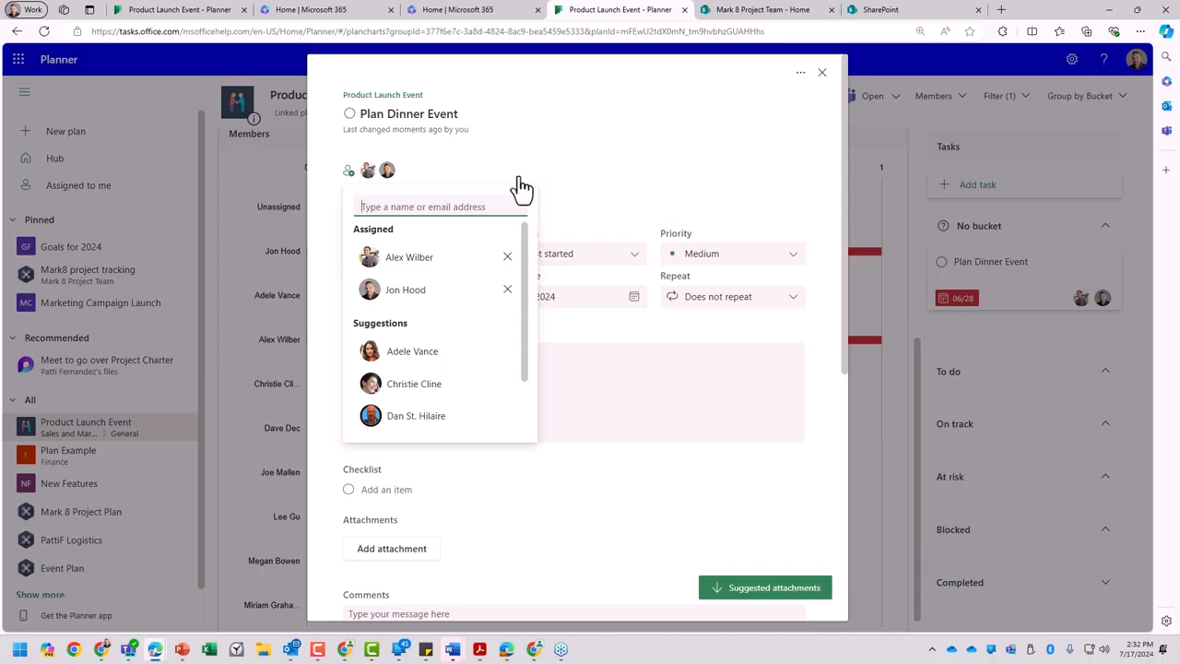
click(543, 169)
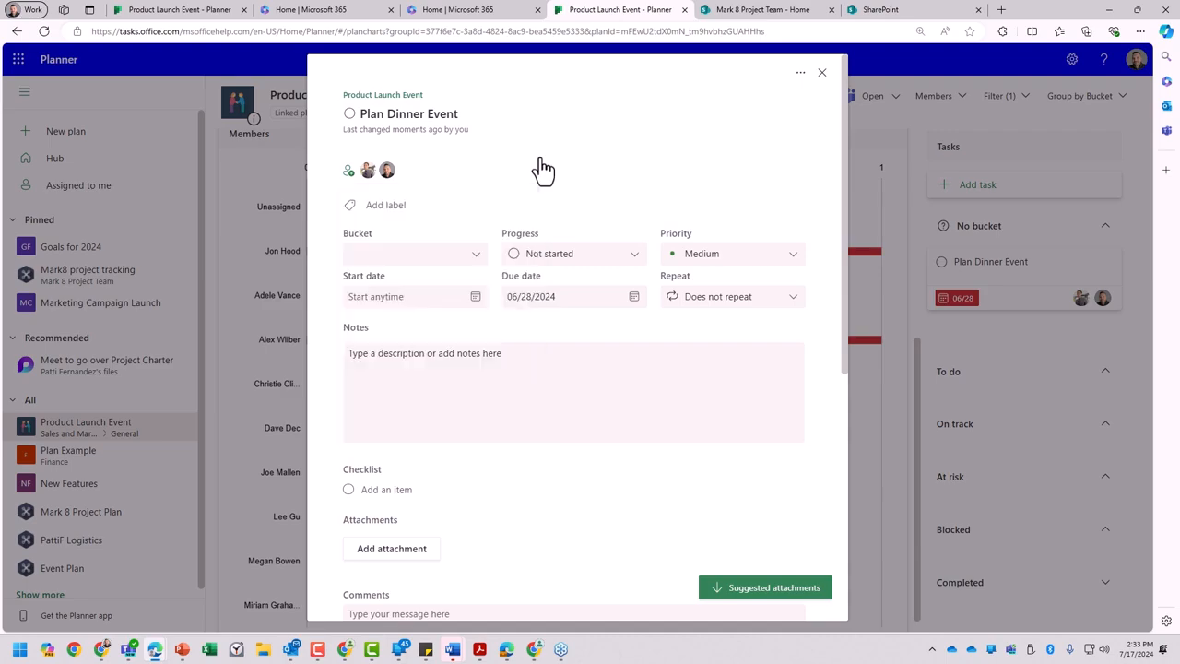
- Apply the Event Planning and Silver labels to the Plan Dinner Event task
click(386, 206)
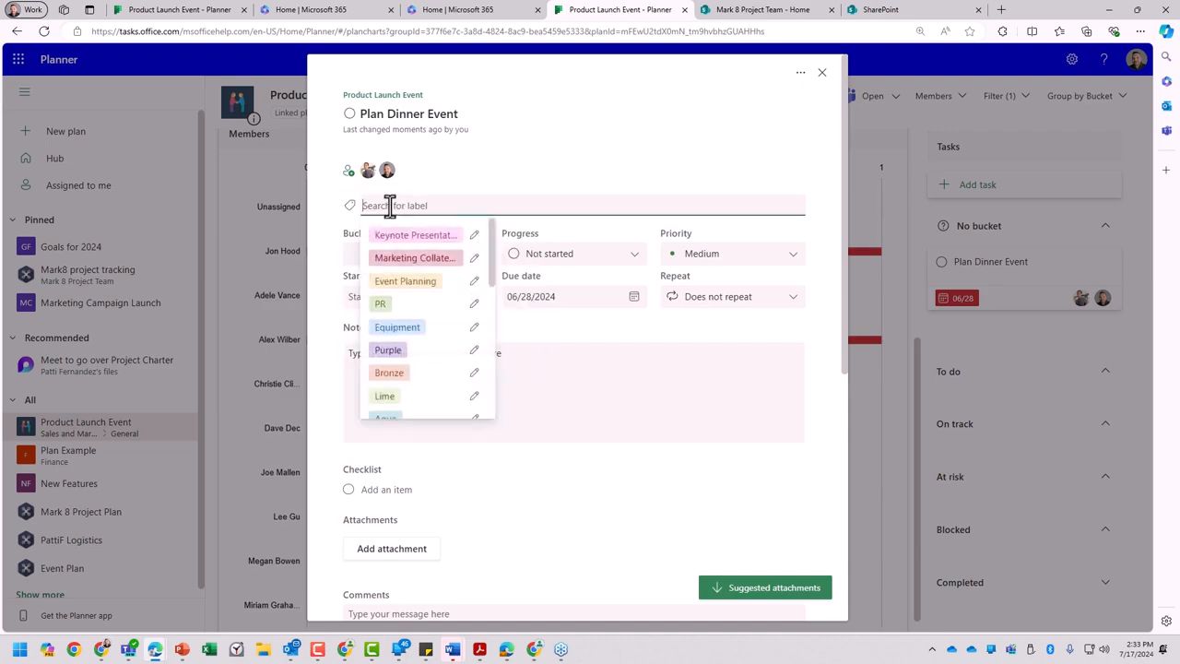
click(417, 286)
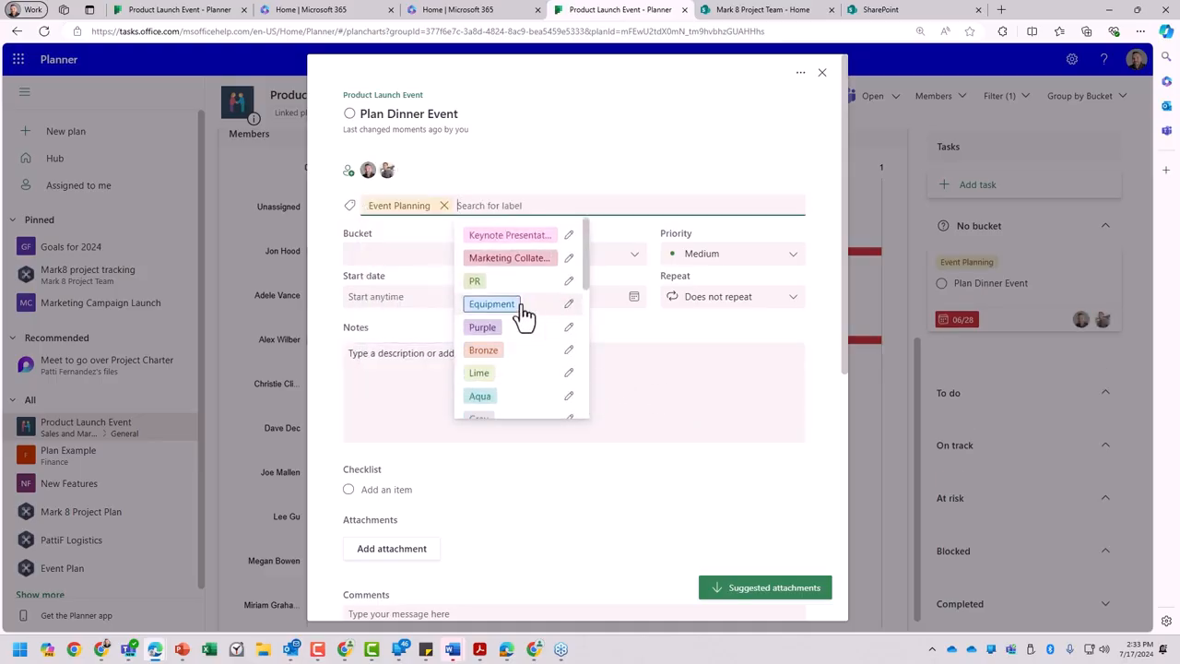
scroll(526, 359, down, 2)
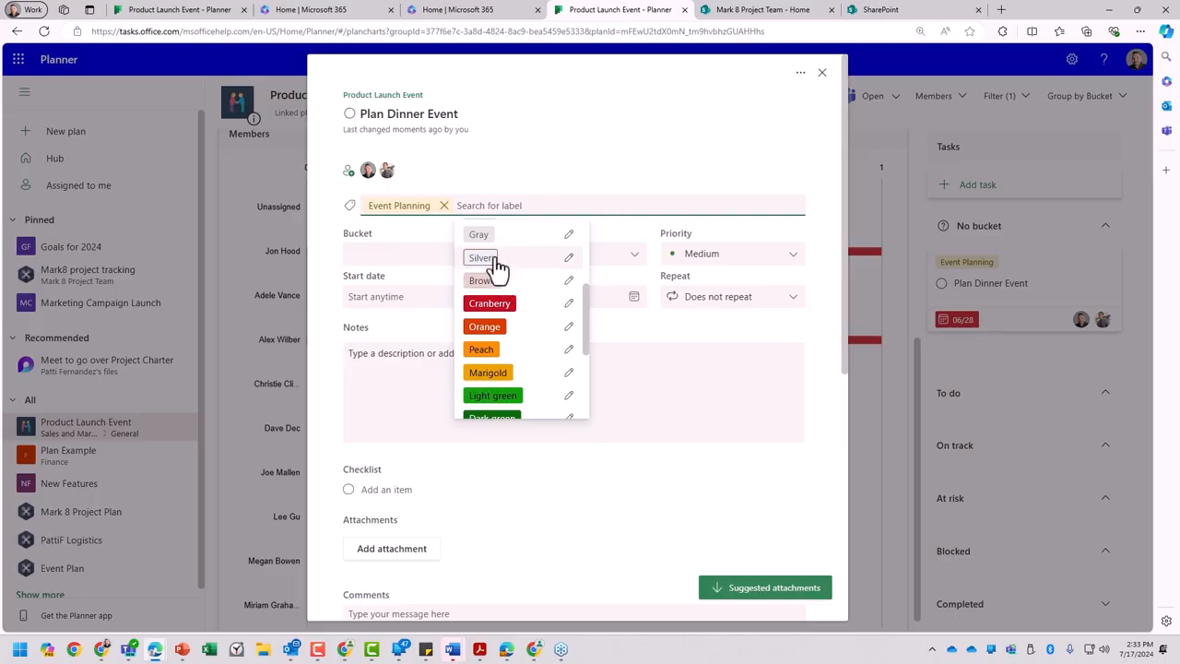
click(488, 259)
- Rename the Silver label to the second assignee's first name
click(471, 204)
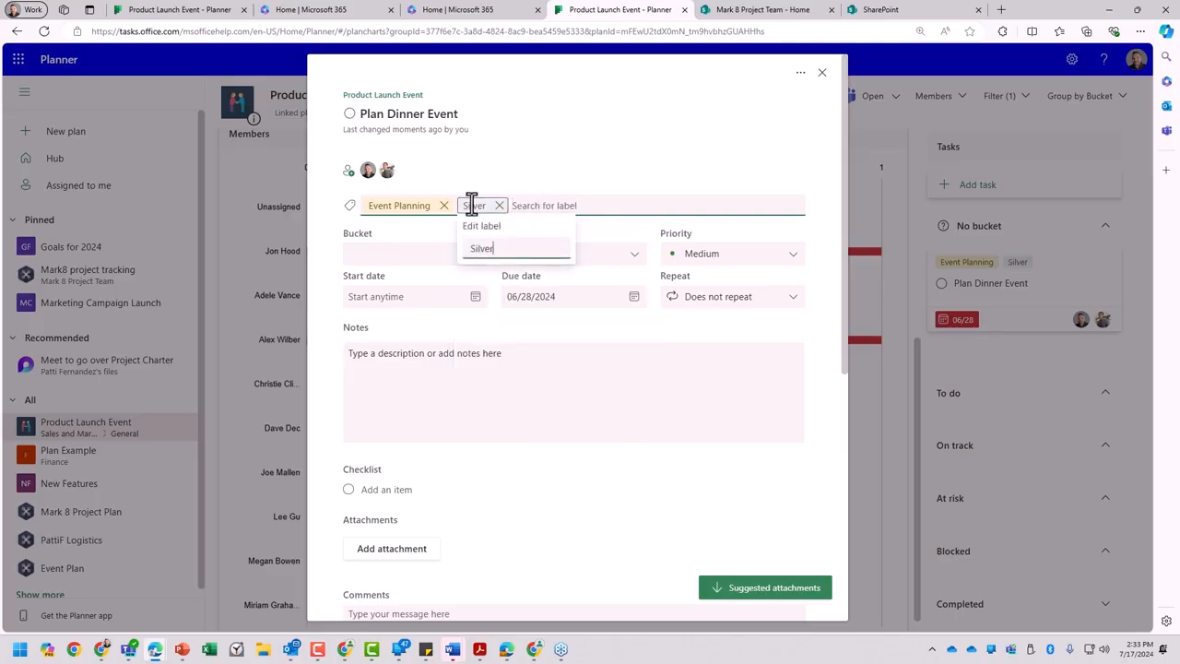
drag(502, 247, 458, 257)
text(Jon)
click(586, 139)
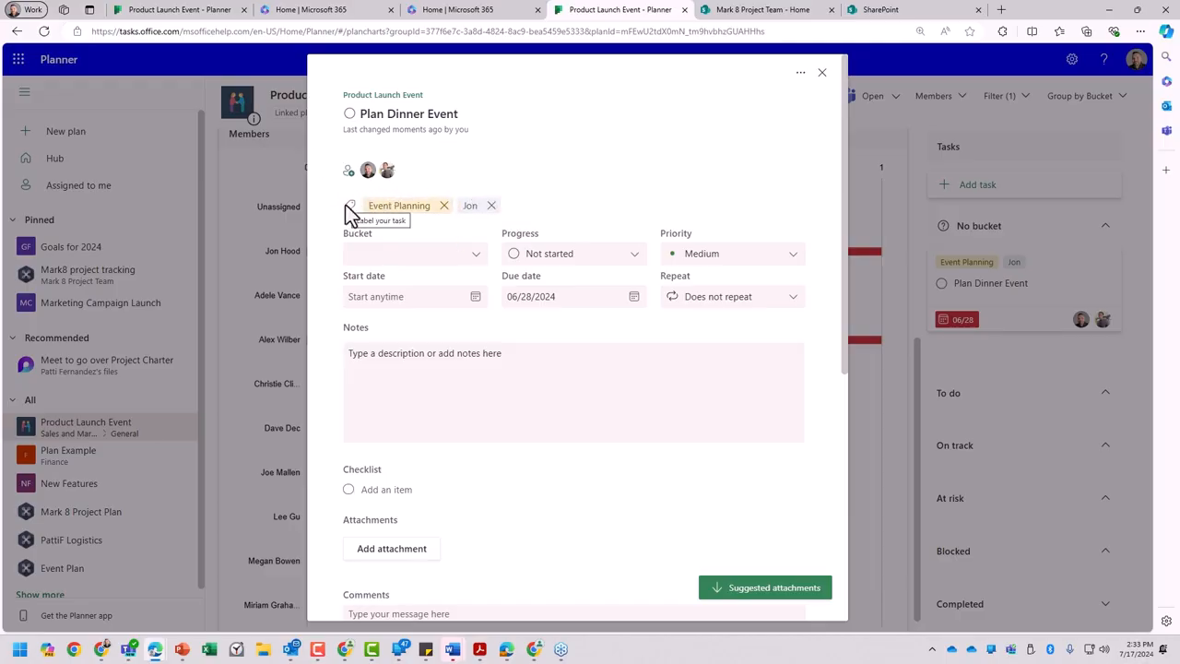
- Set the task's bucket to At risk and its progress to In progress
click(474, 255)
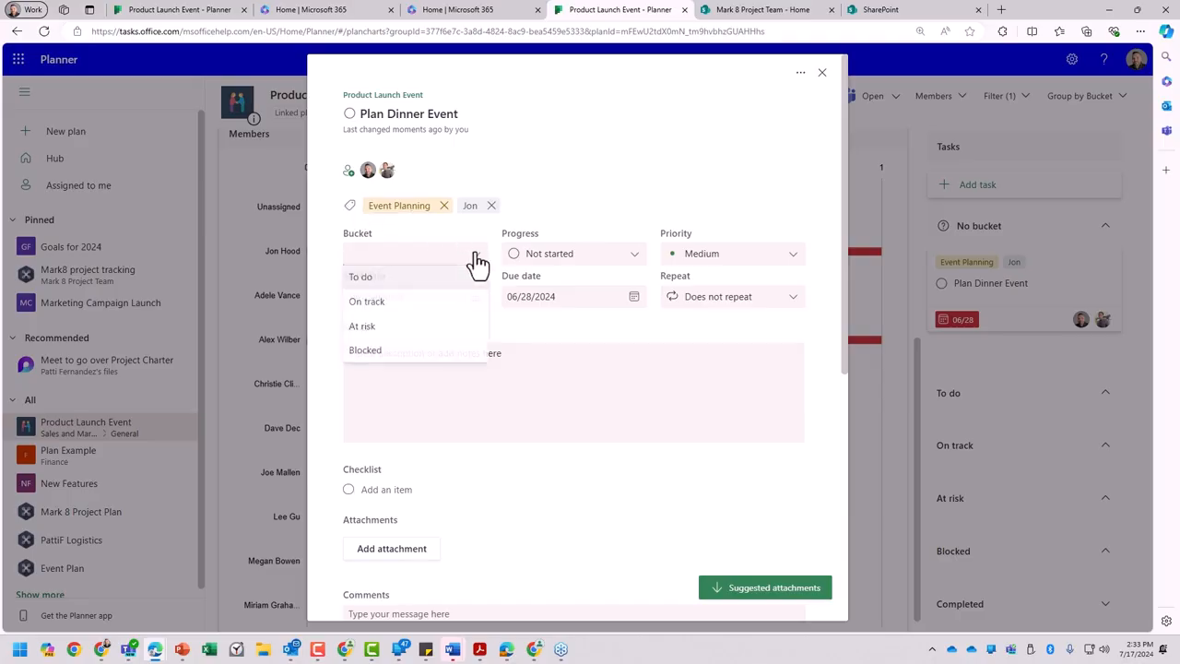
click(428, 334)
click(564, 254)
click(553, 304)
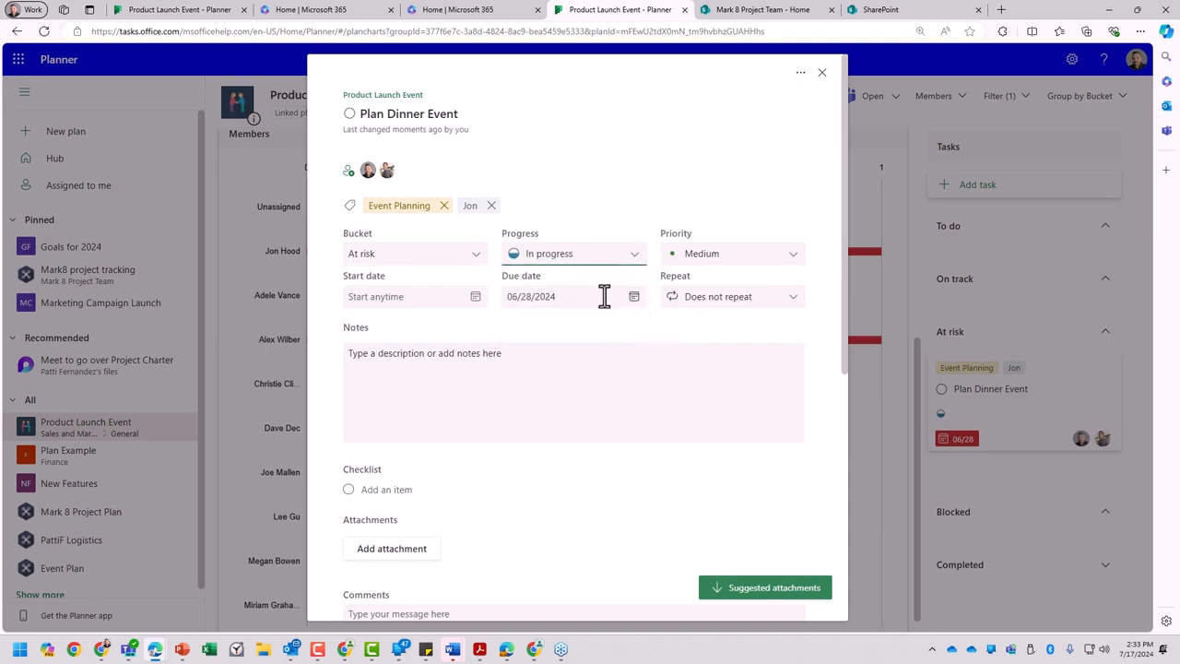
- Set the task's start date to 07/17/2024 and its due date to 07/19/2024
click(475, 297)
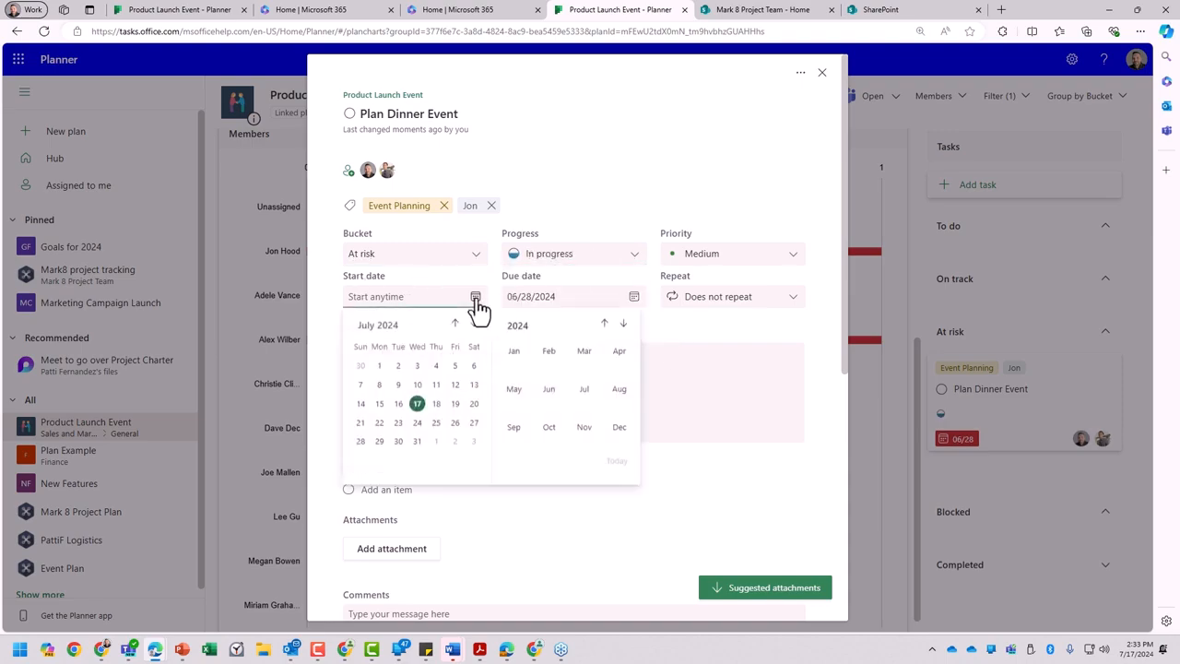
click(421, 407)
click(634, 297)
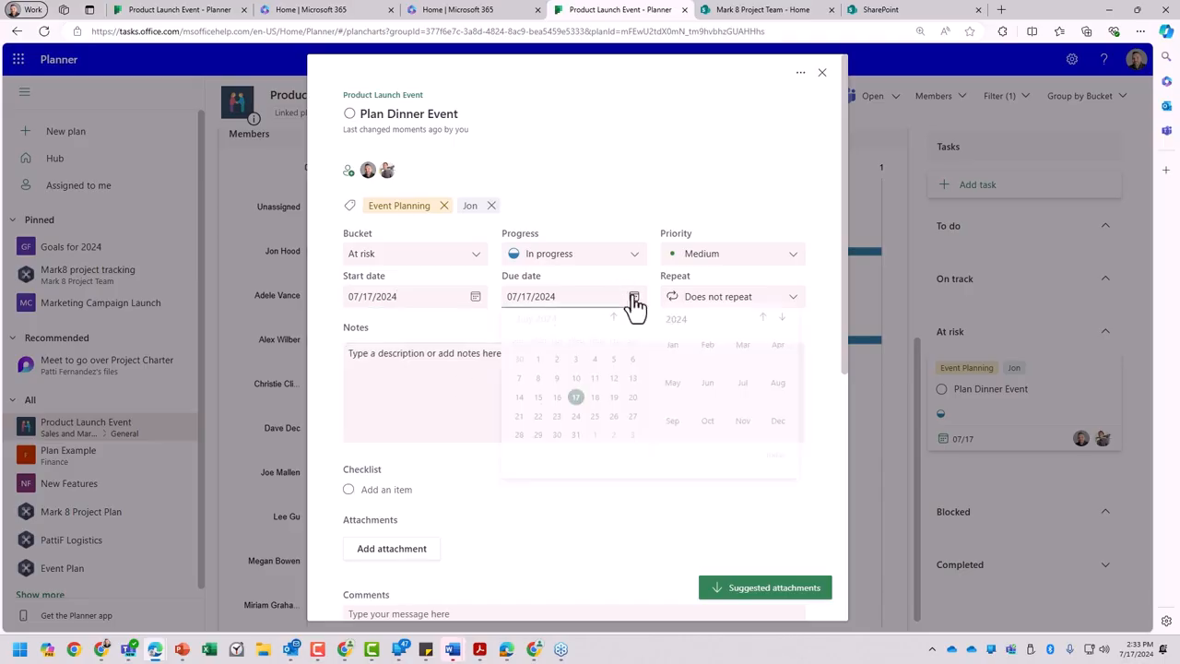
click(614, 405)
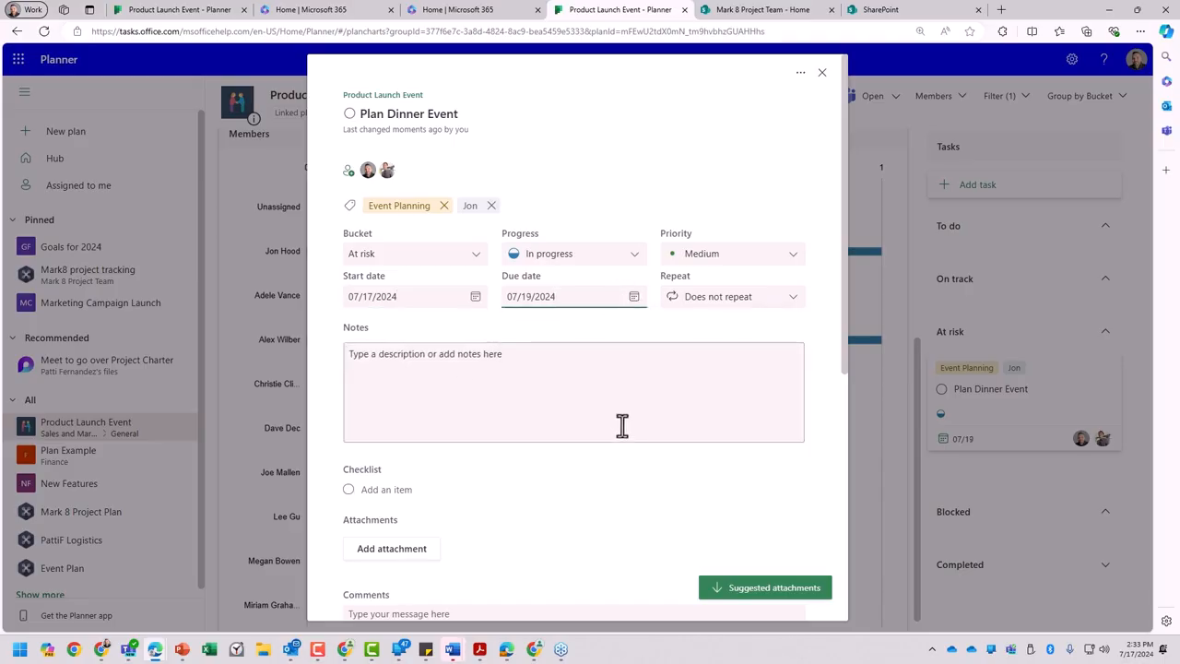
- Look over the task's repeat options and its notes, checklist, attachments and comments sections
click(753, 302)
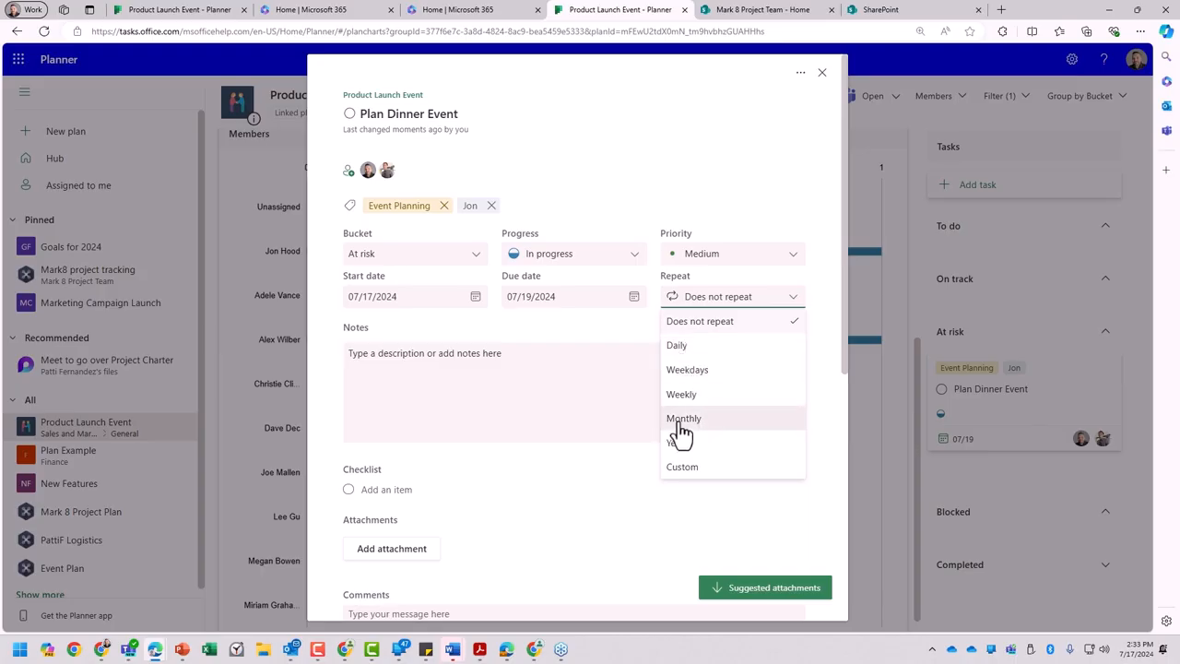
click(615, 411)
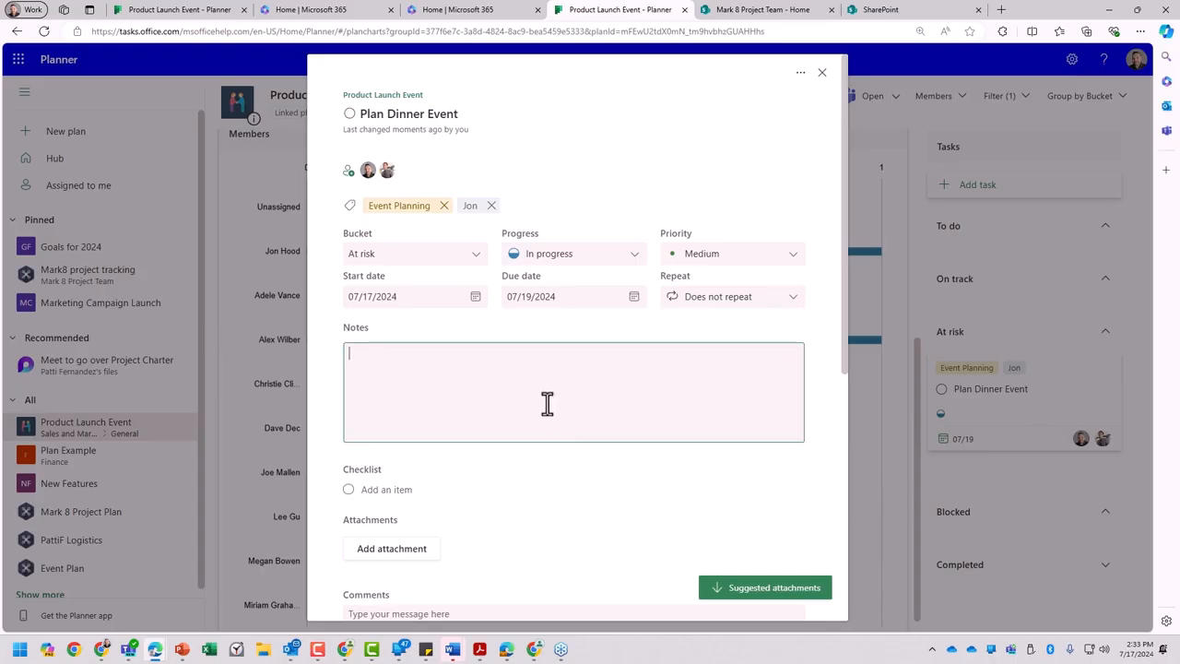
scroll(565, 415, down, 5)
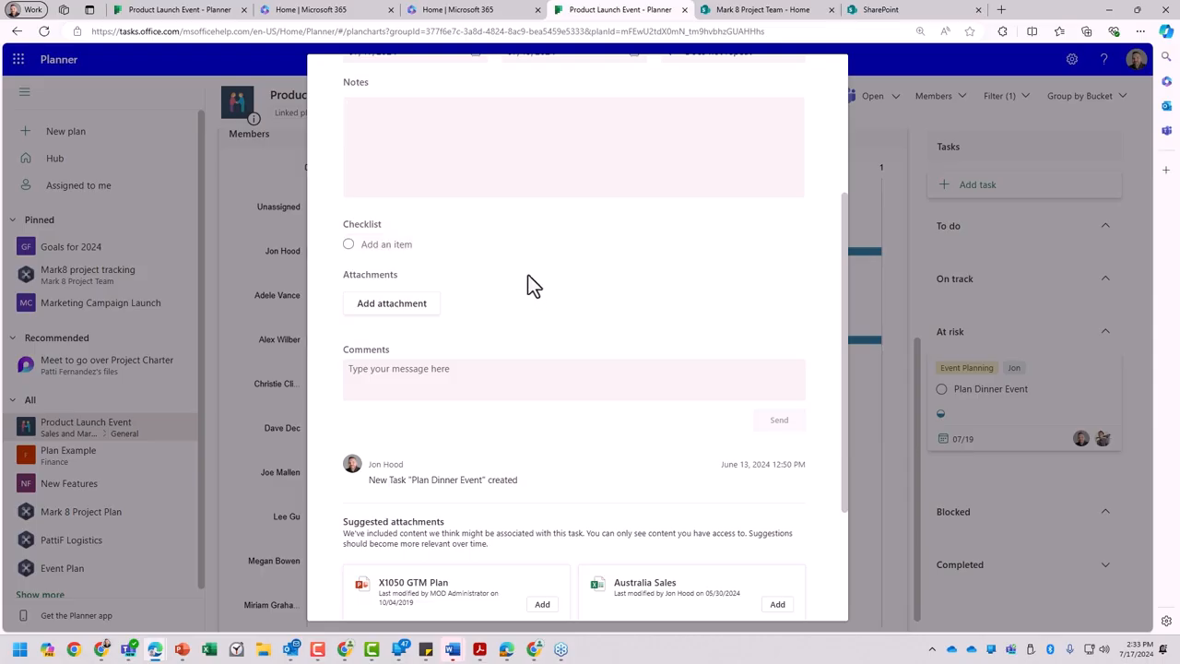
- Add the checklist item "Procure menu ideas" to the Plan Dinner Event task
scroll(483, 231, up, 2)
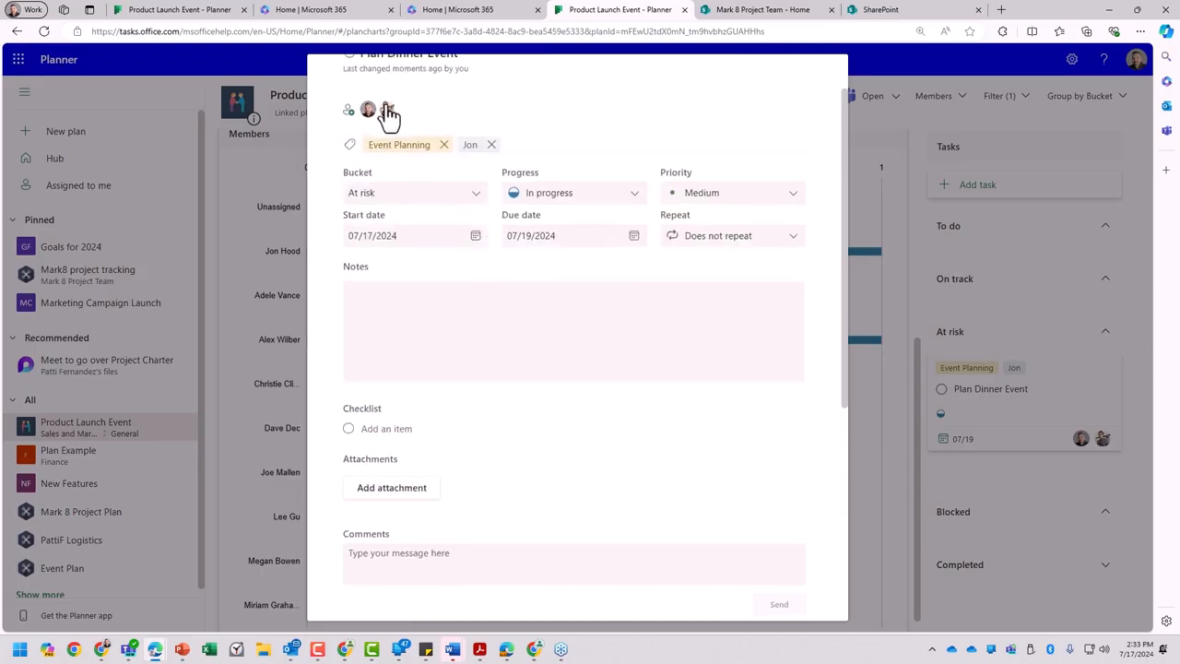
scroll(398, 197, down, 1)
scroll(416, 324, down, 3)
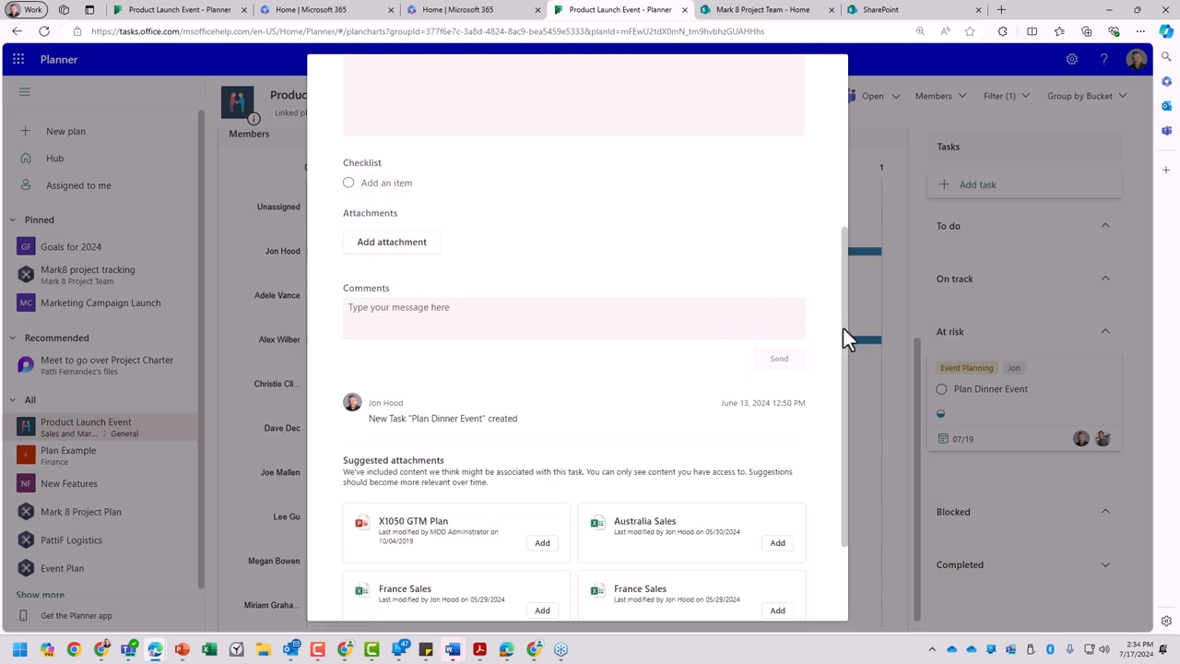
text(Procure menu ideas)
key(Return)
- Add a second checklist item reading "Ask via MS Forms survey about preferences"
text(Ask v)
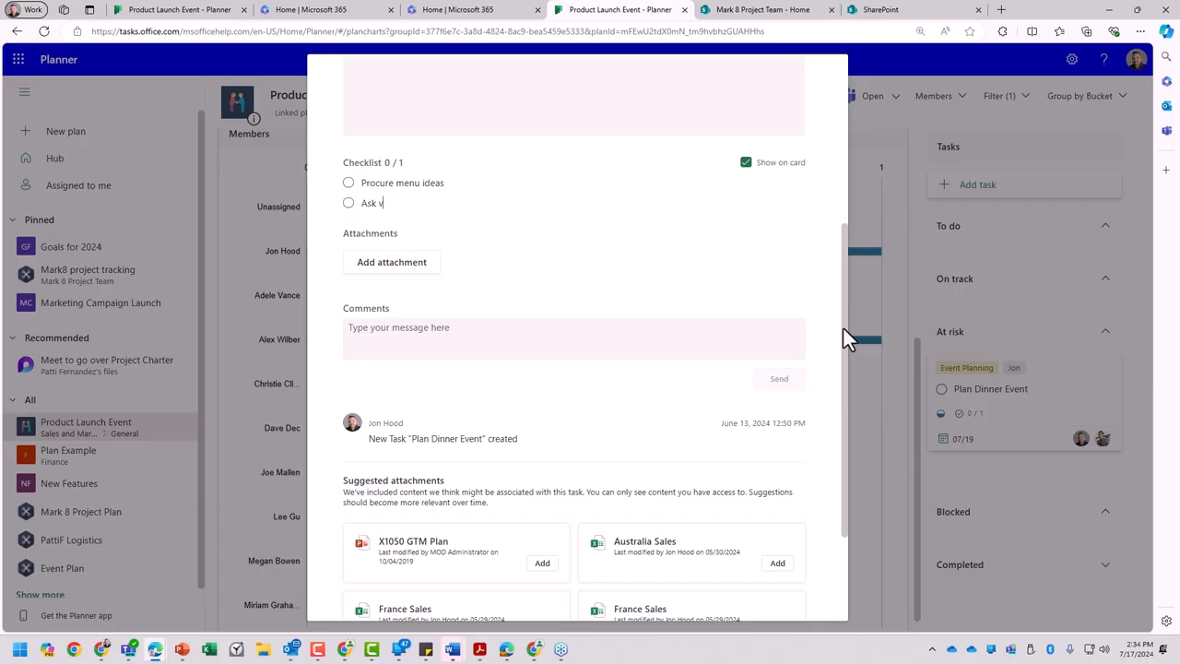
text(ia MS Forms survey about preferenc)
key(Return)
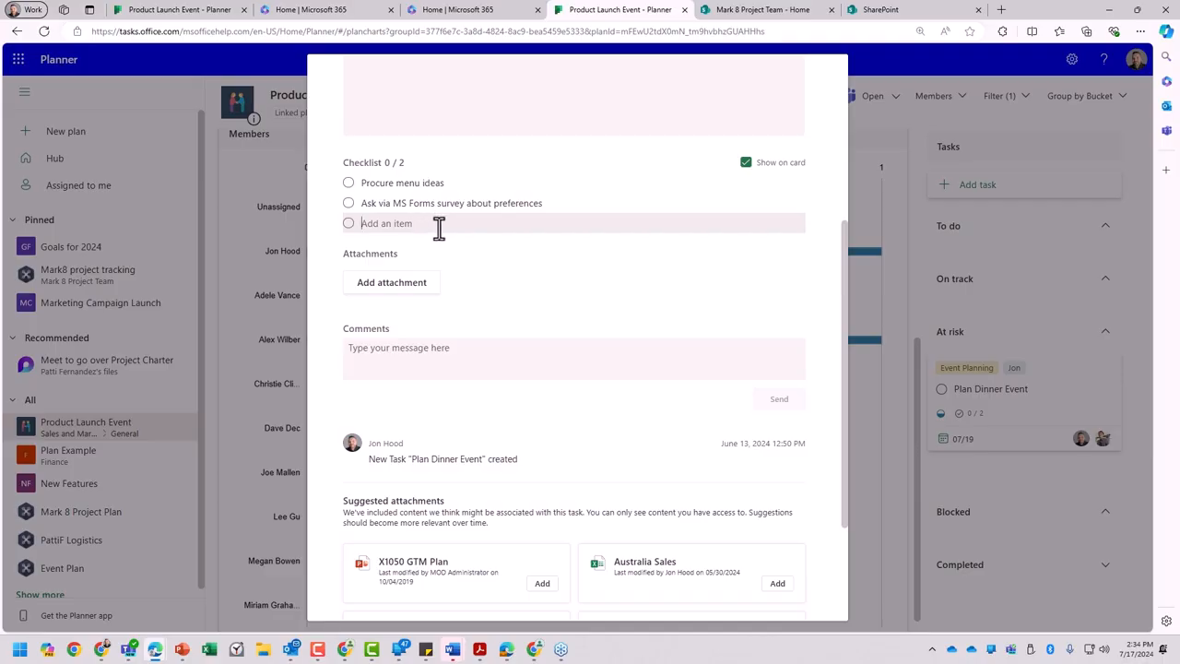
- Attach Branding Elements.pptx from the team files to the task
click(410, 288)
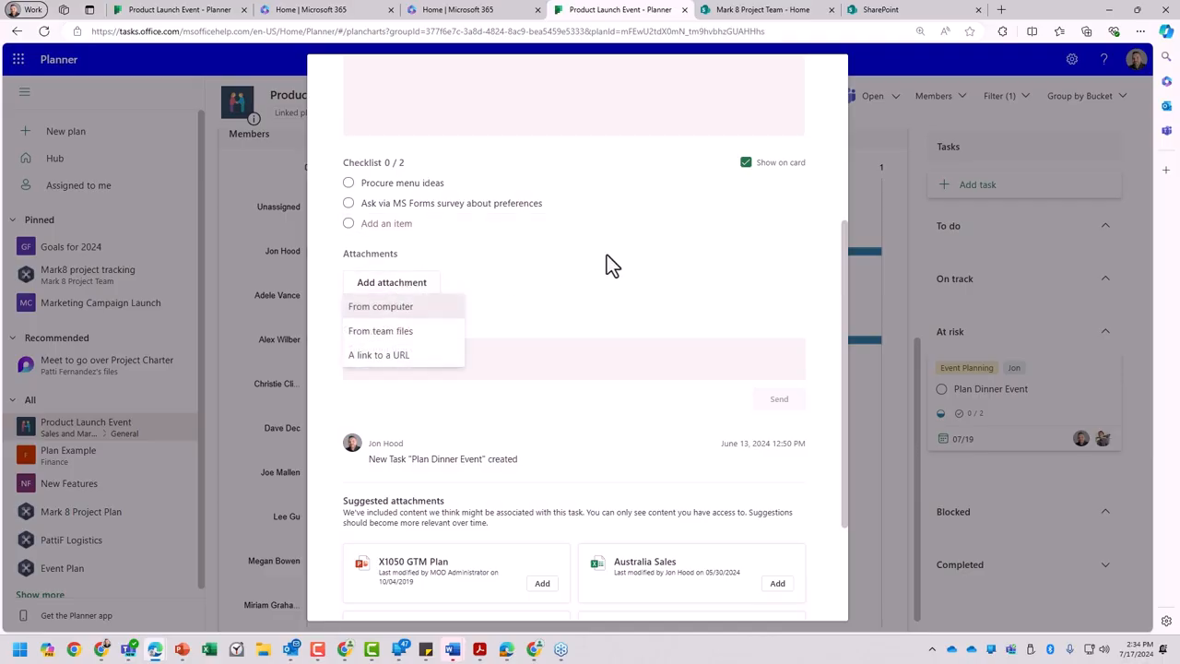
click(426, 334)
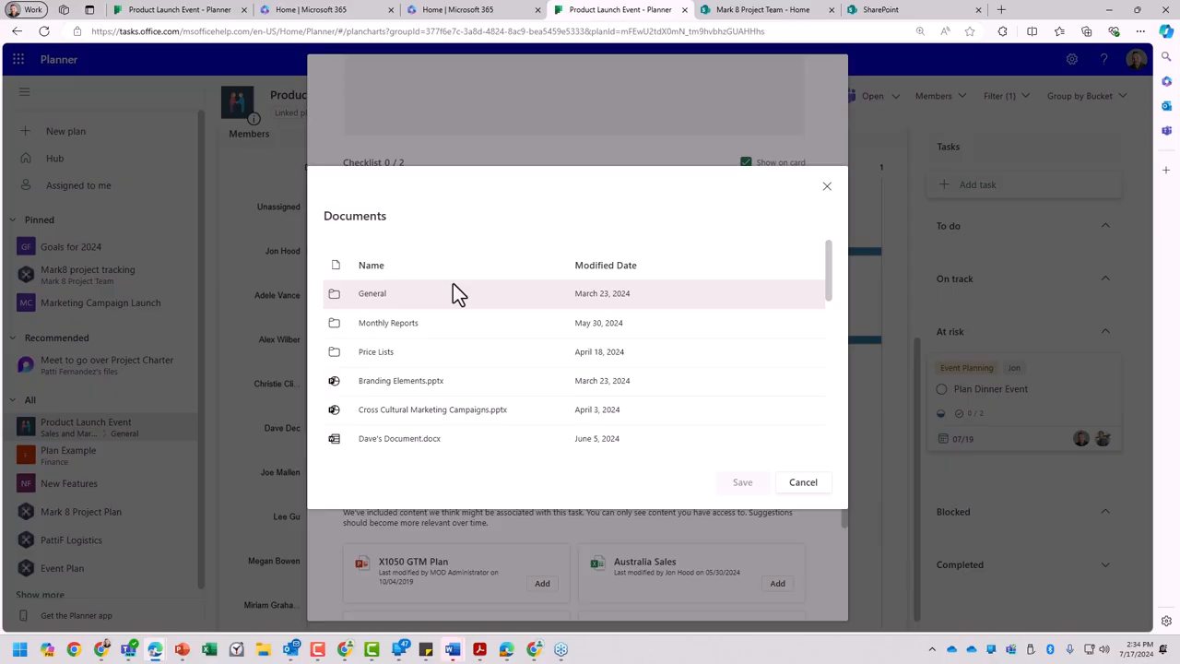
click(386, 392)
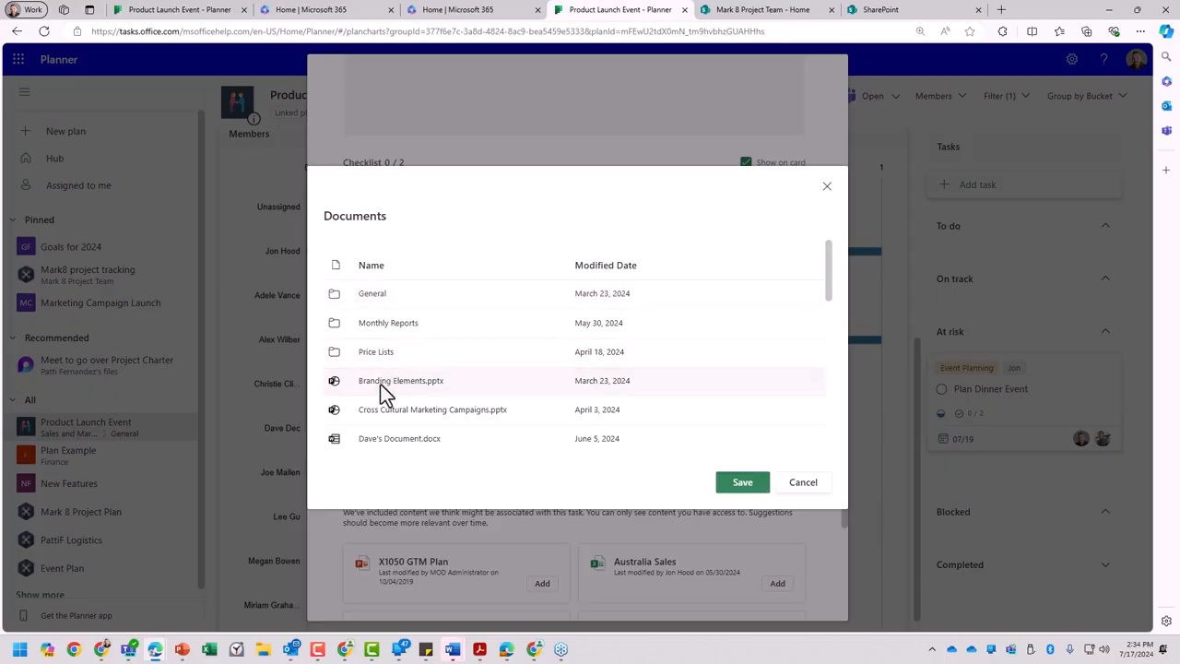
click(740, 482)
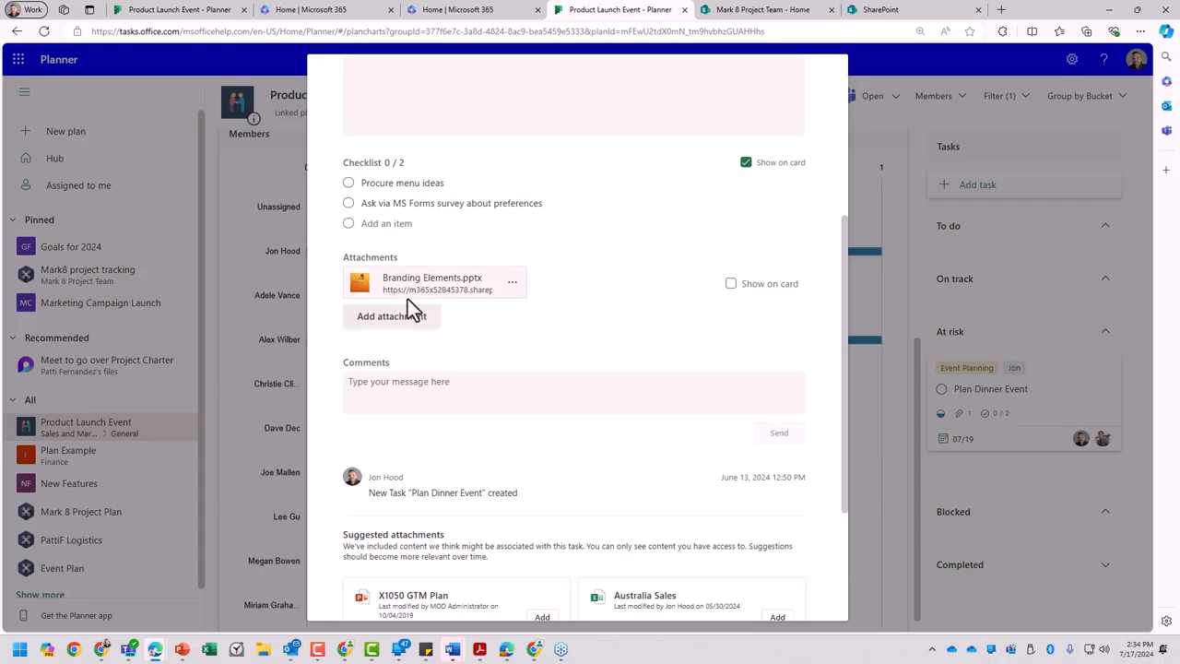
- Set the Branding Elements.pptx attachment to show on the task card
scroll(408, 258, up, 3)
scroll(429, 368, down, 2)
scroll(429, 464, down, 1)
click(731, 284)
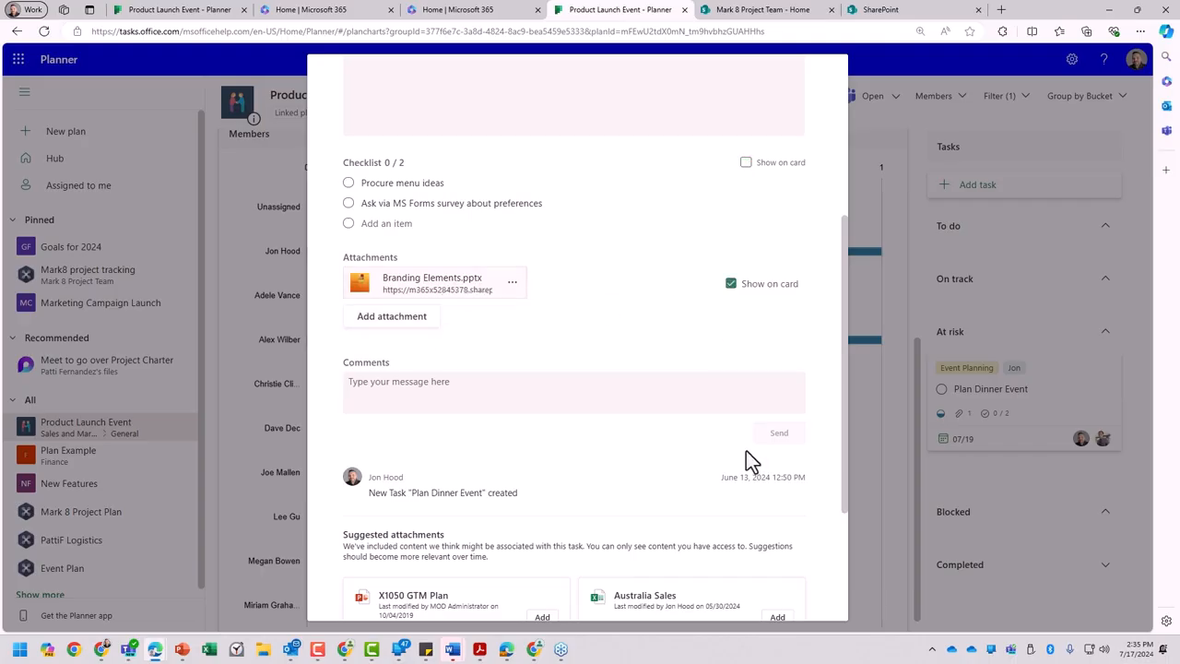
- Close the task and, in the Board view, move the Plan Dinner Event card to the On track bucket
click(898, 261)
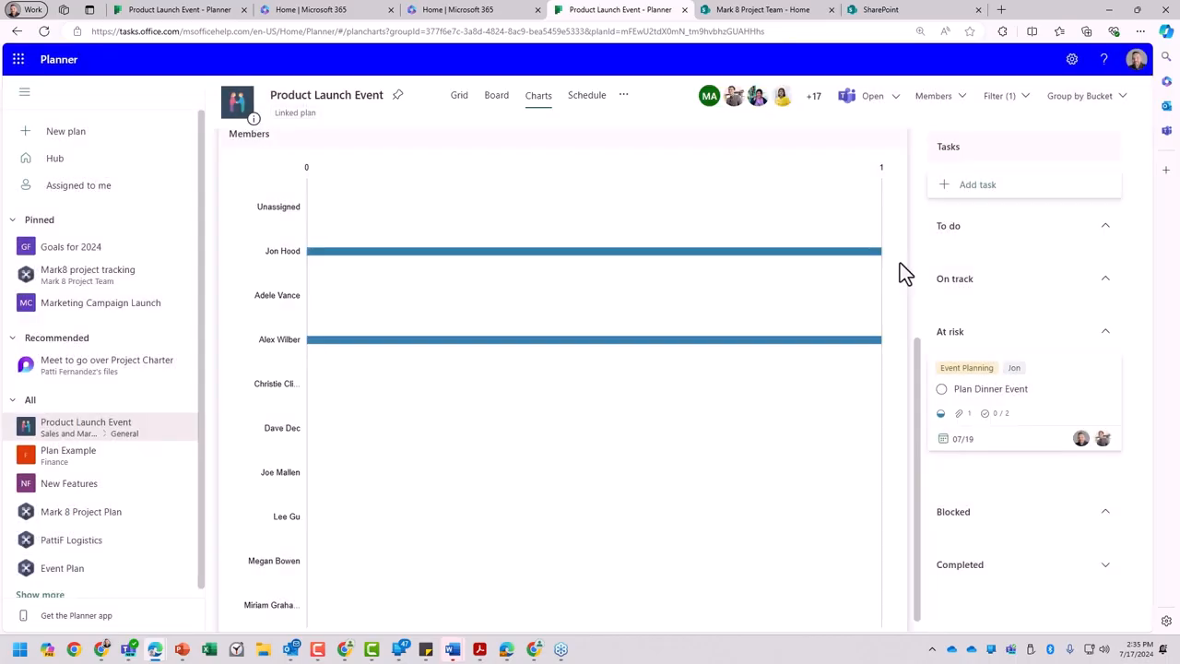
click(495, 98)
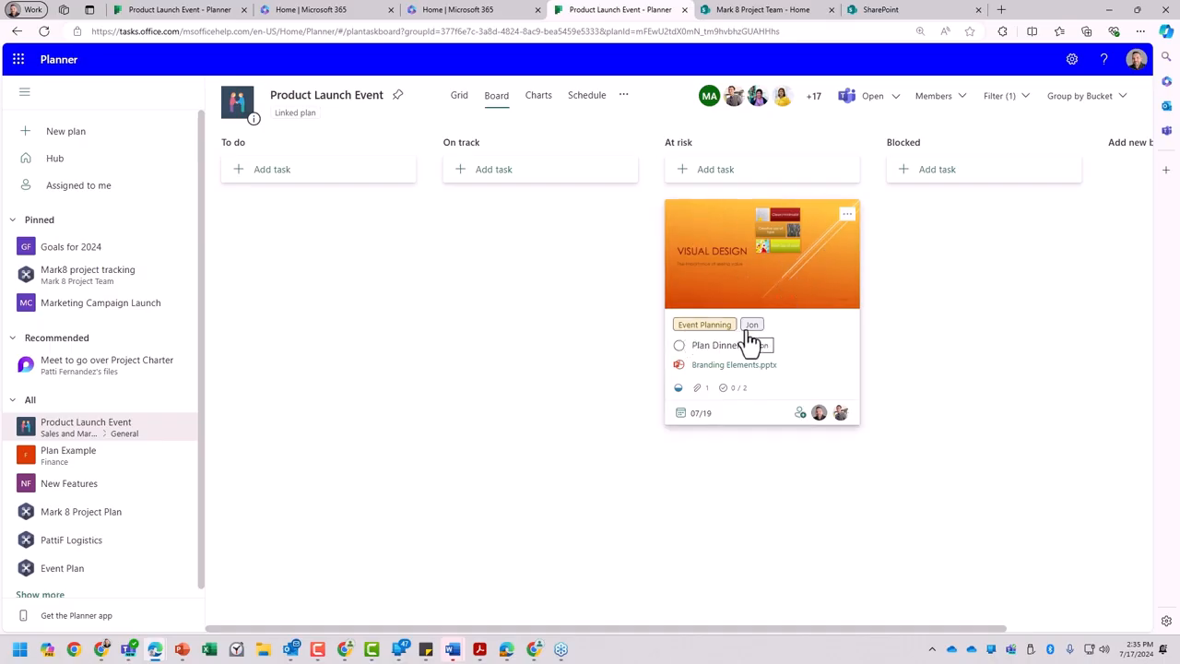
drag(737, 245, 516, 243)
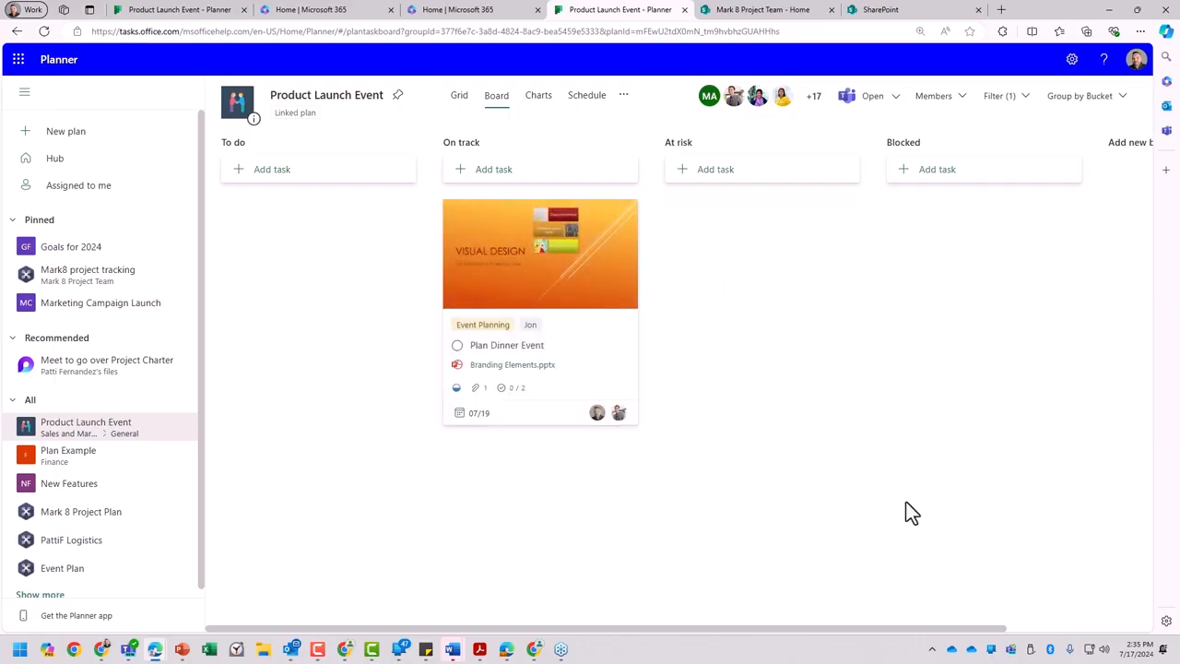
- Post a comment on Plan Dinner Event greeting the second assignee, with "I'm good to take this over...enjoy your vacation!" and a sunglasses emoji
click(550, 295)
scroll(825, 466, down, 4)
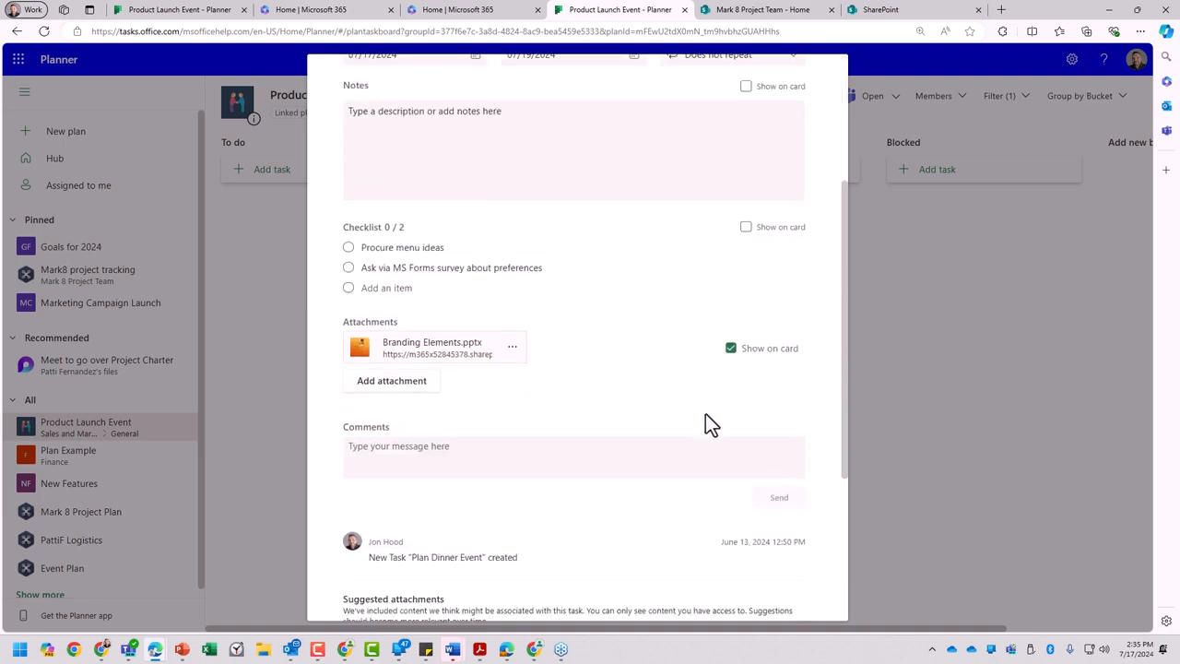
click(451, 327)
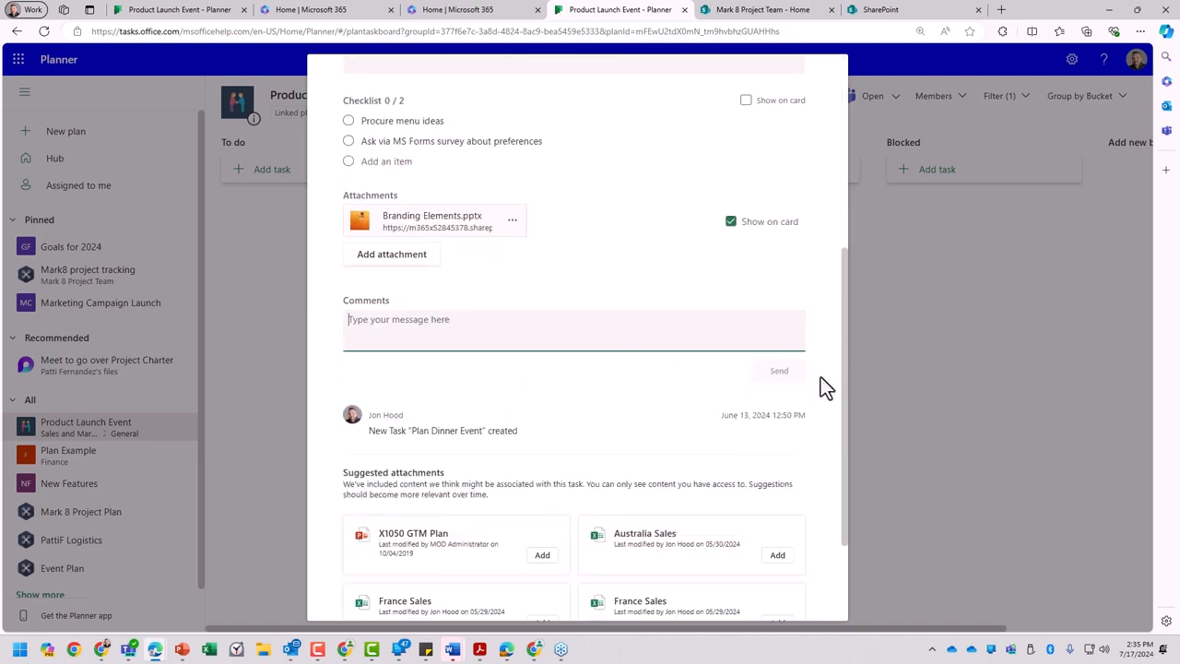
text(Ale)
key(BackSpace)
key(BackSpace)
text(@)
key(BackSpace)
text(Alex, I'm good to take this o)
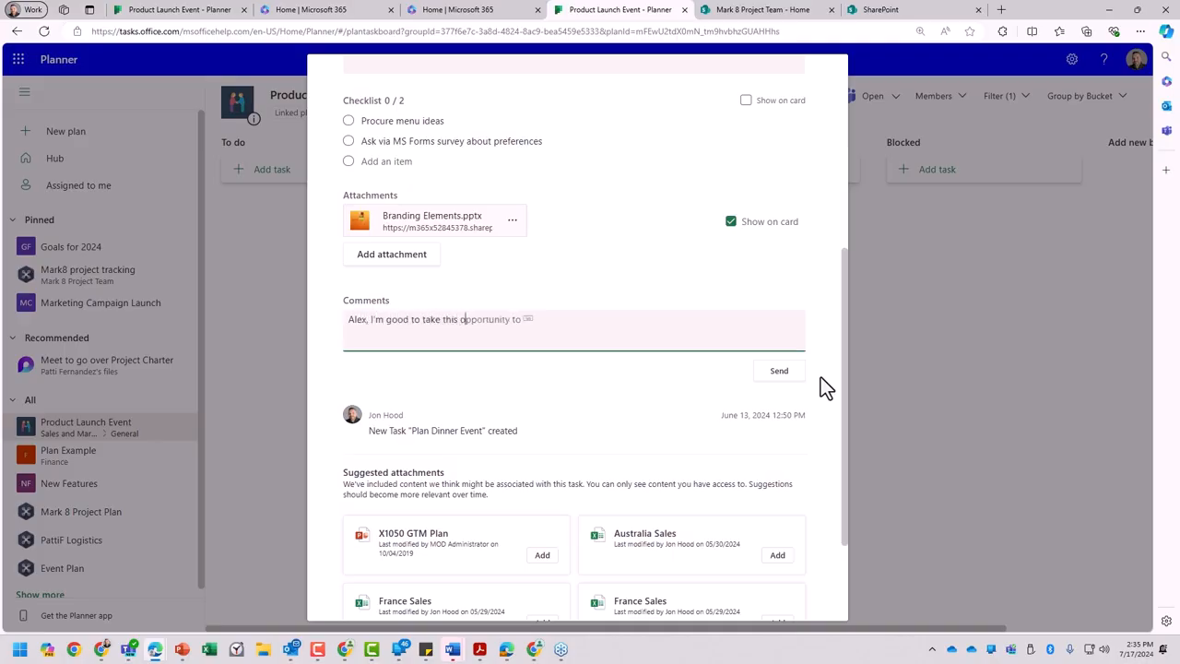
text(ver...enjoy your vacation!)
key(super+period)
click(731, 458)
click(792, 373)
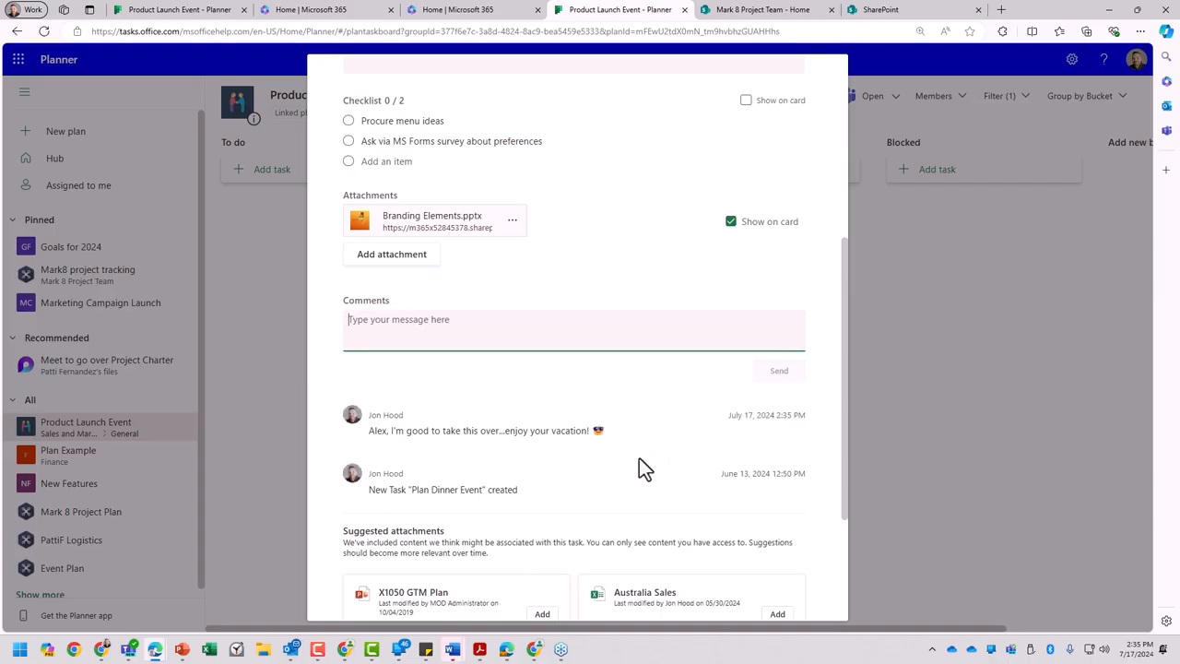
- Look over the task's suggested attachments and close the task
scroll(555, 468, down, 3)
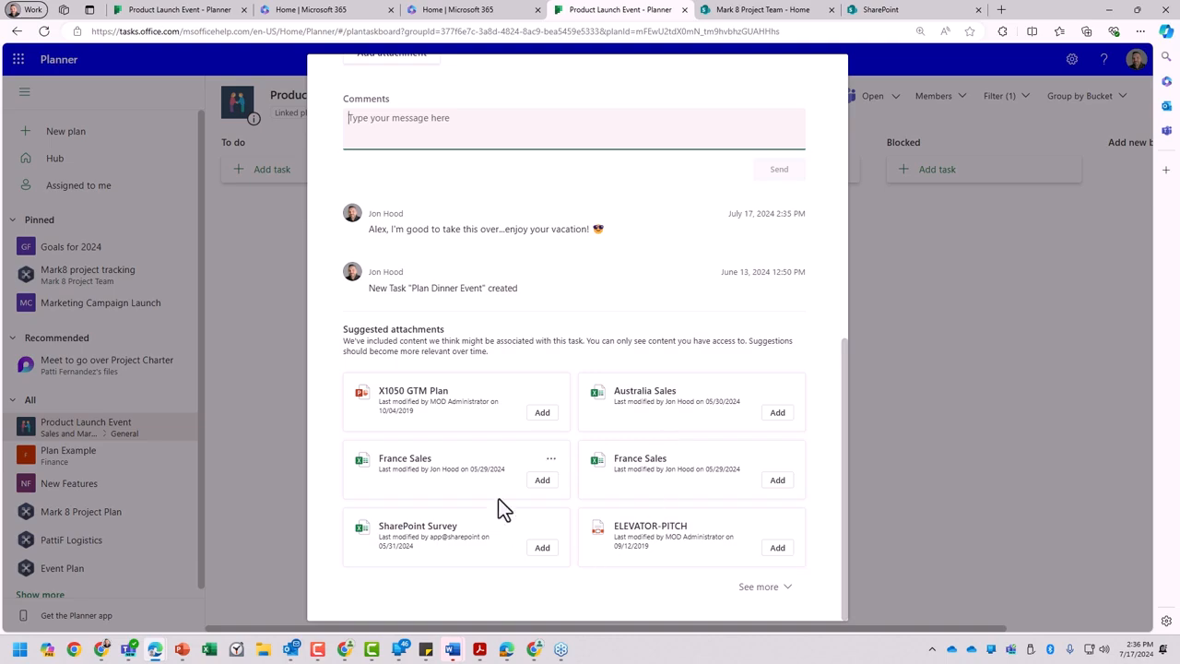
scroll(489, 433, up, 6)
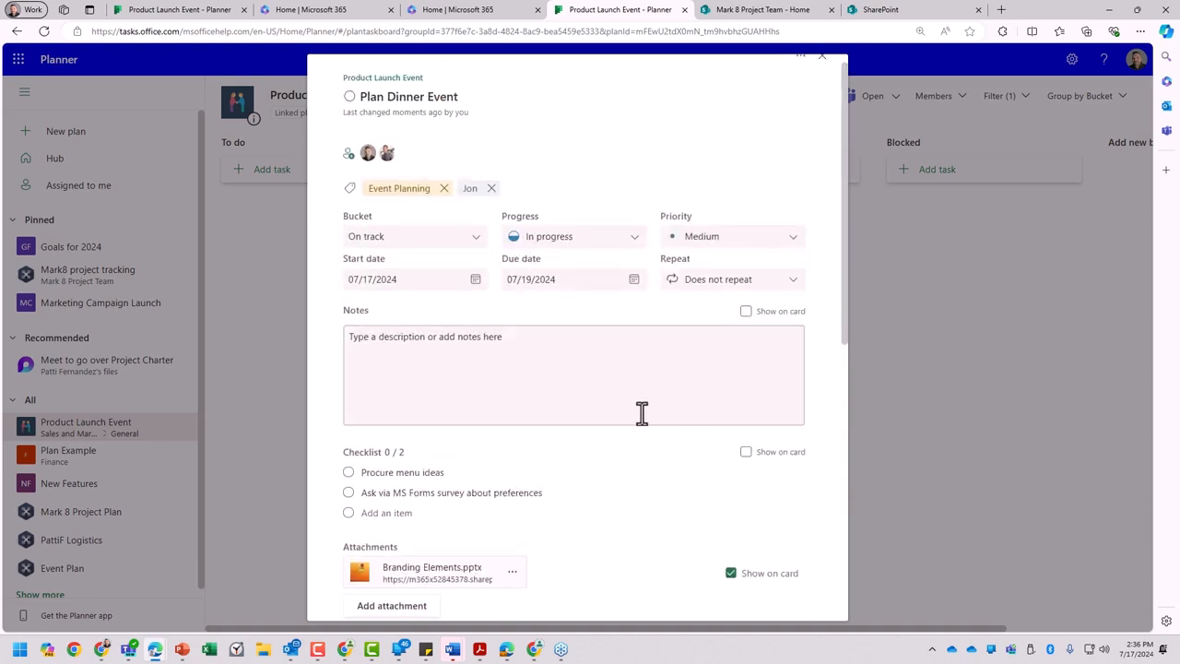
click(940, 307)
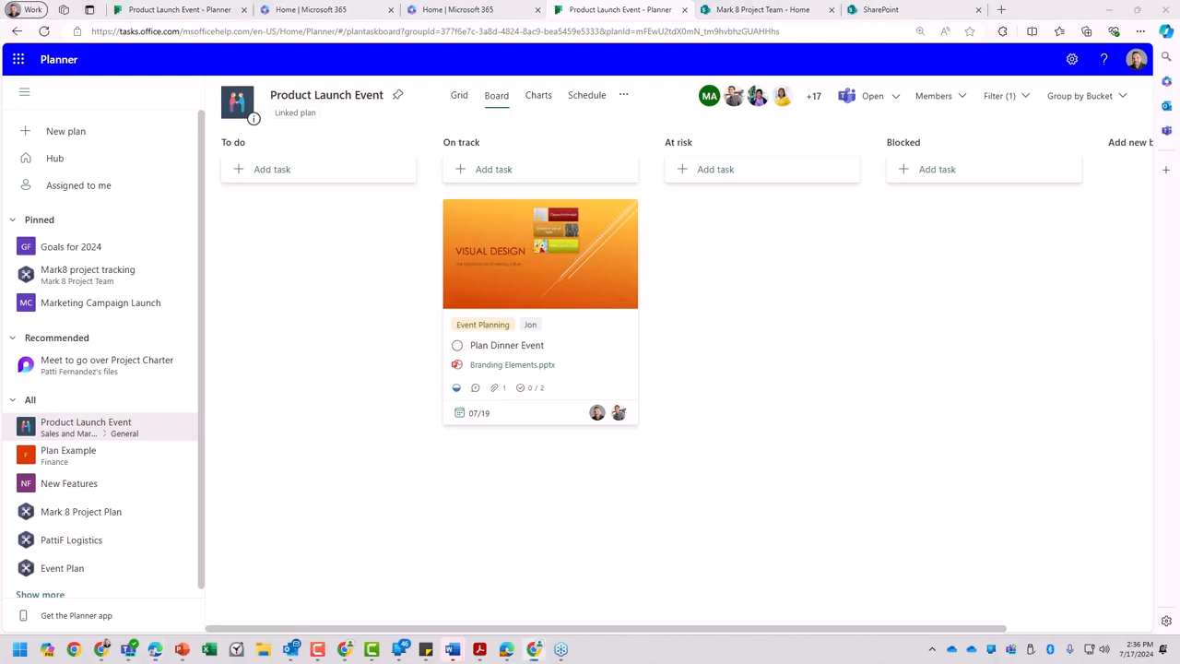
- Switch to the second assignee's Teams window, close the open task and check which account is signed in
drag(1179, 129, 570, 1)
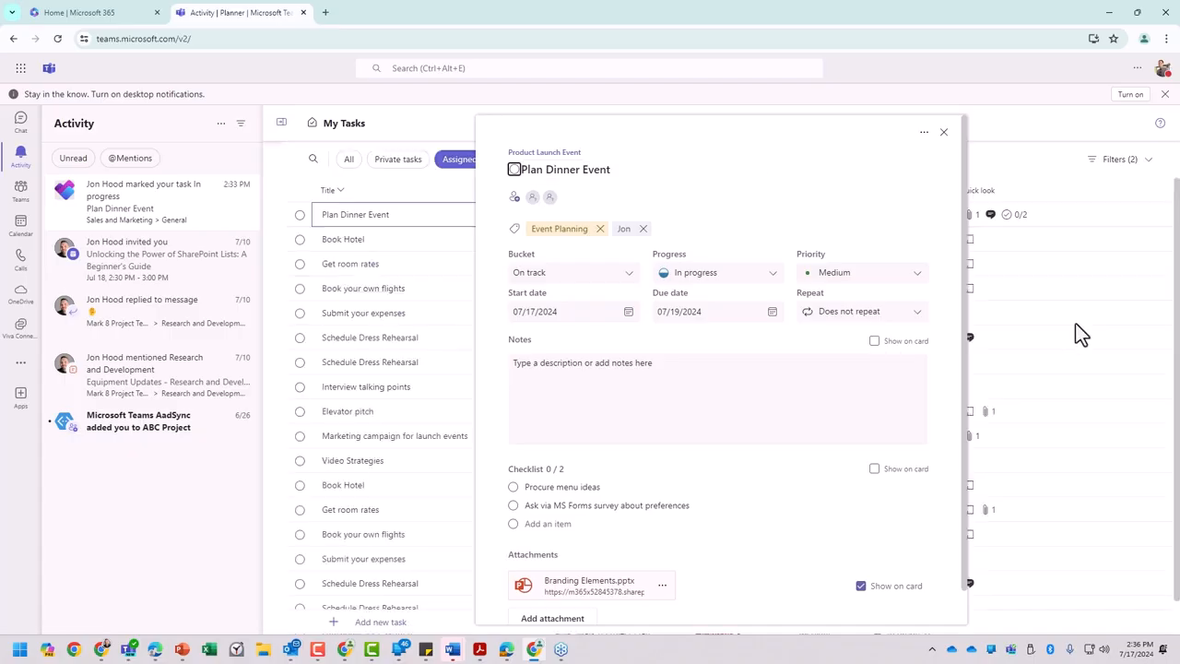
click(942, 131)
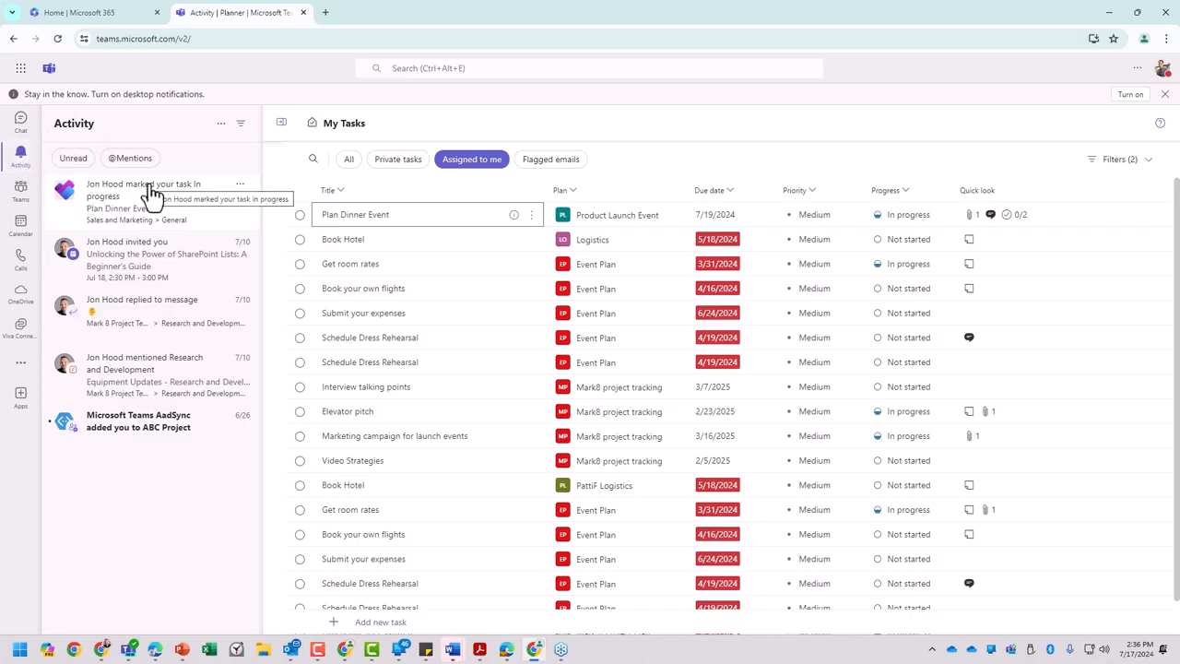
click(1162, 70)
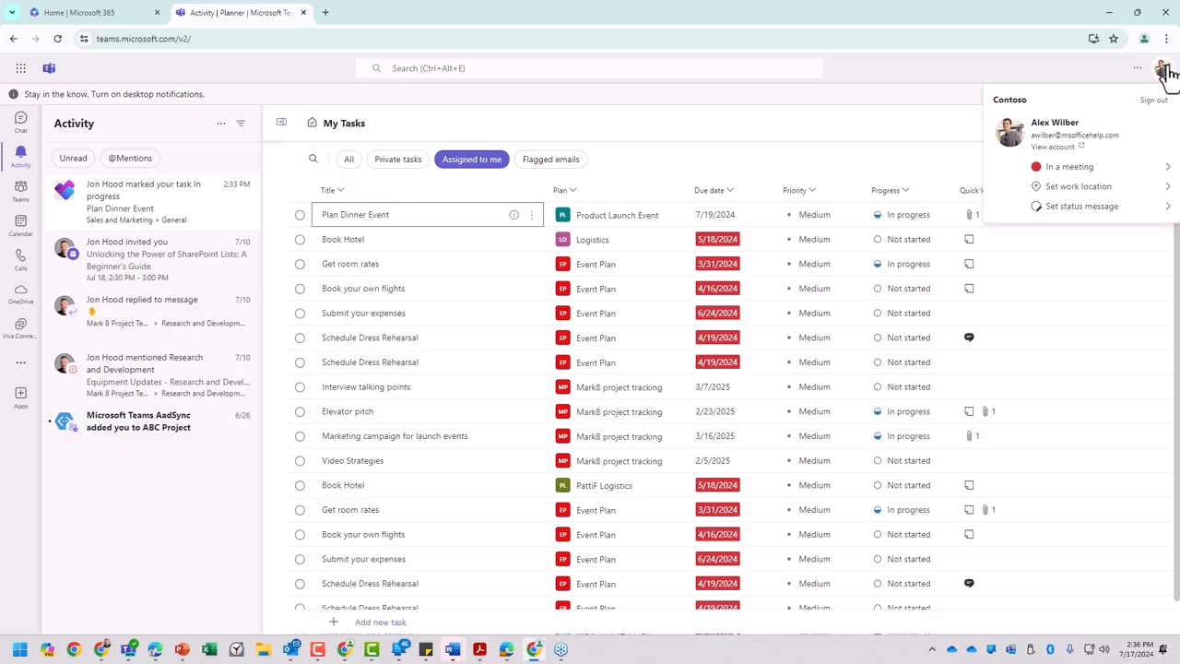
- Open Plan Dinner Event from the activity feed's task notification and review its checklist, attachment and comments sections
click(201, 197)
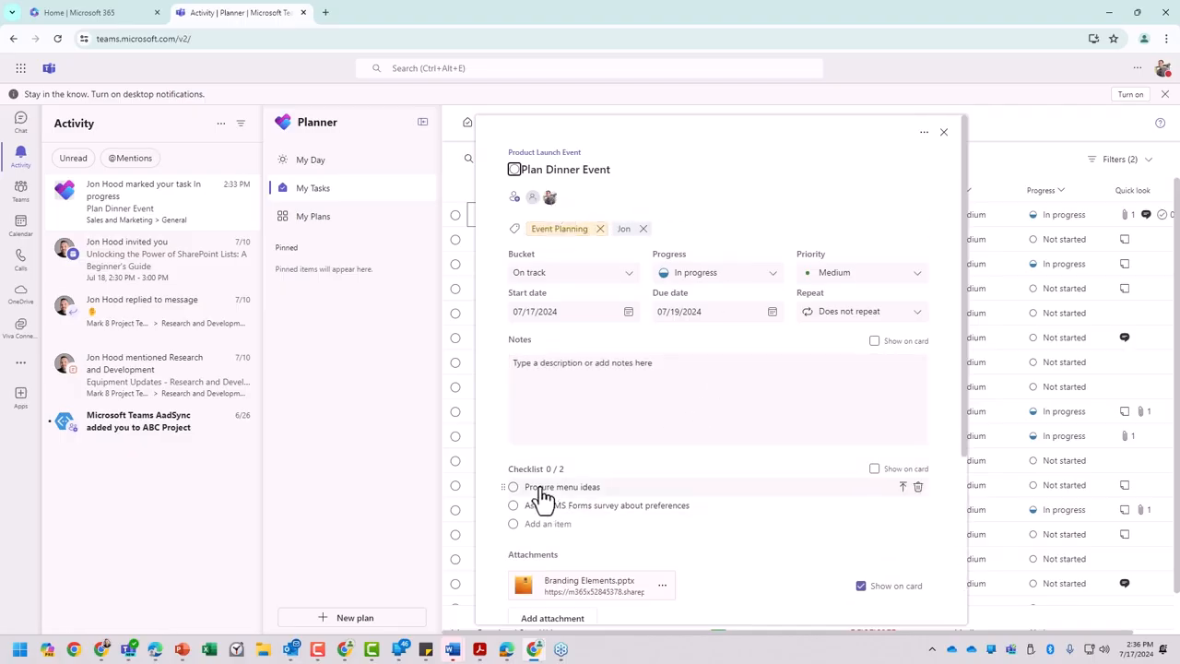
scroll(643, 529, down, 2)
drag(579, 18, 739, 2)
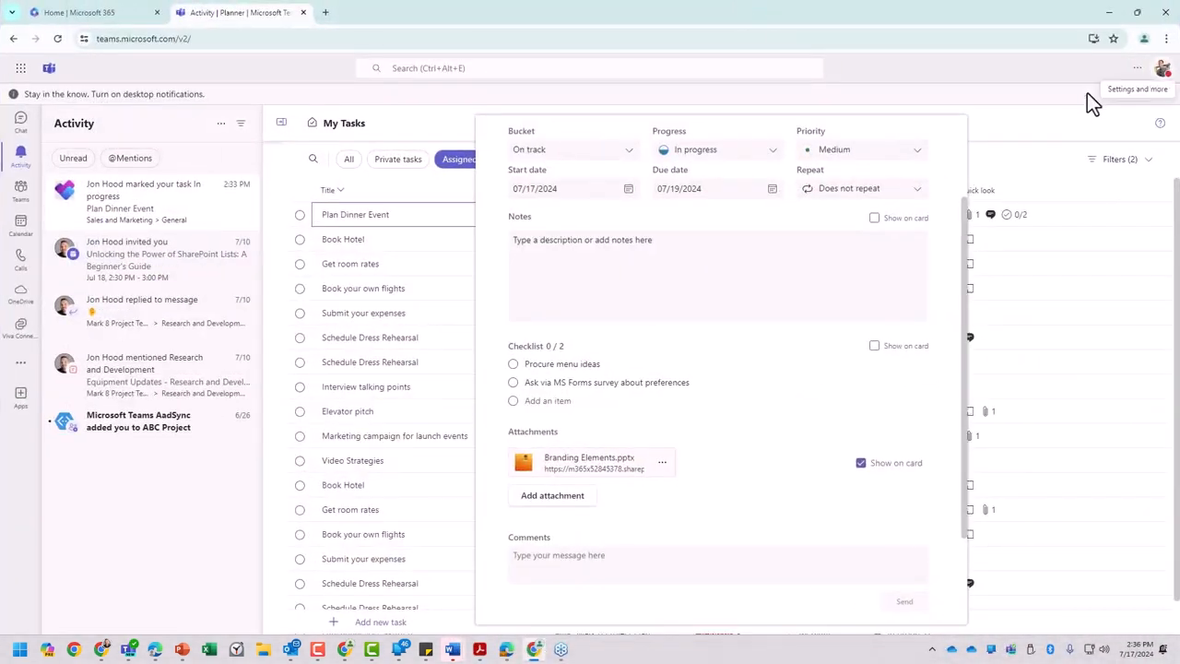
click(988, 114)
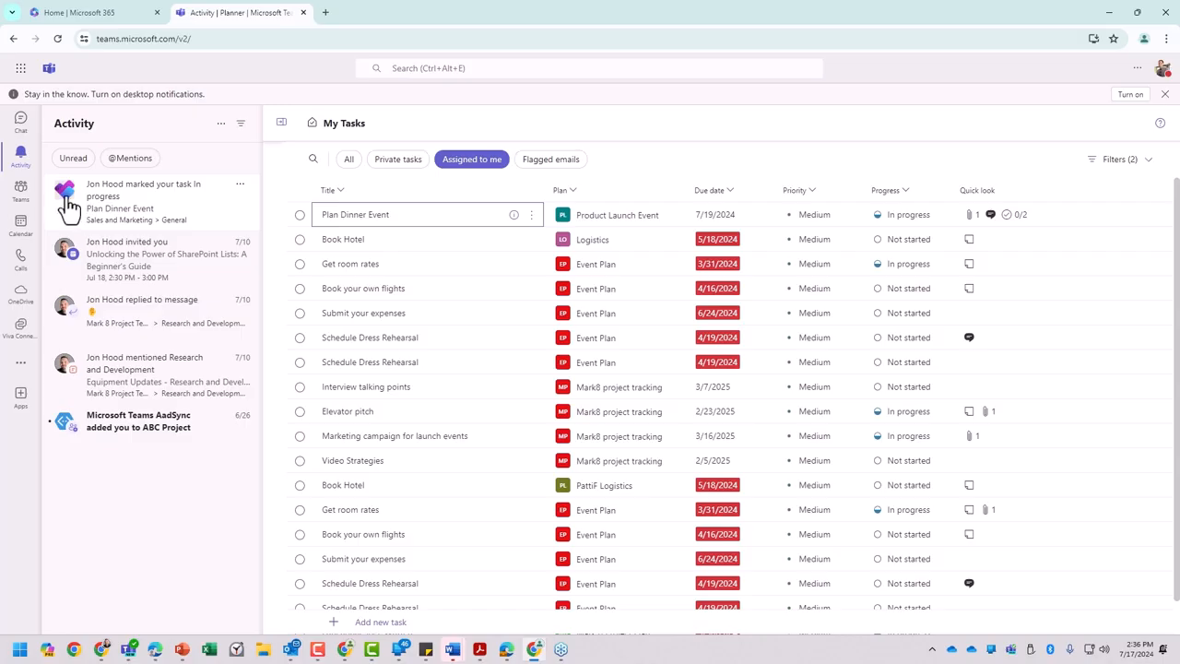
mouse_move(67, 205)
click(110, 210)
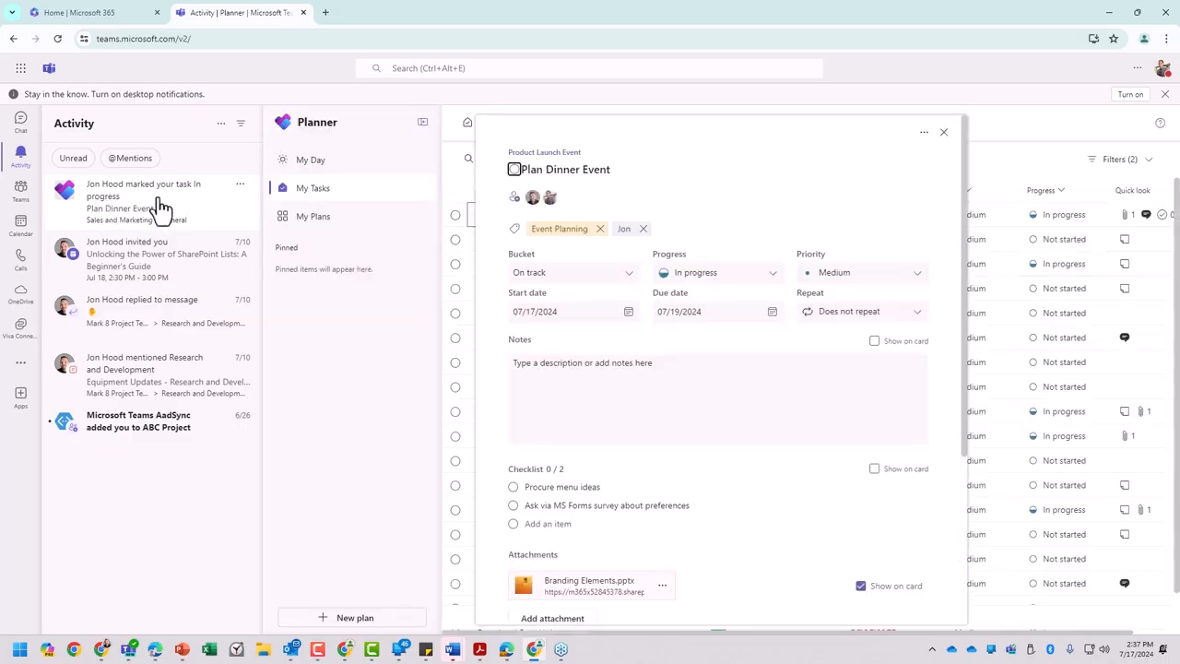
click(112, 203)
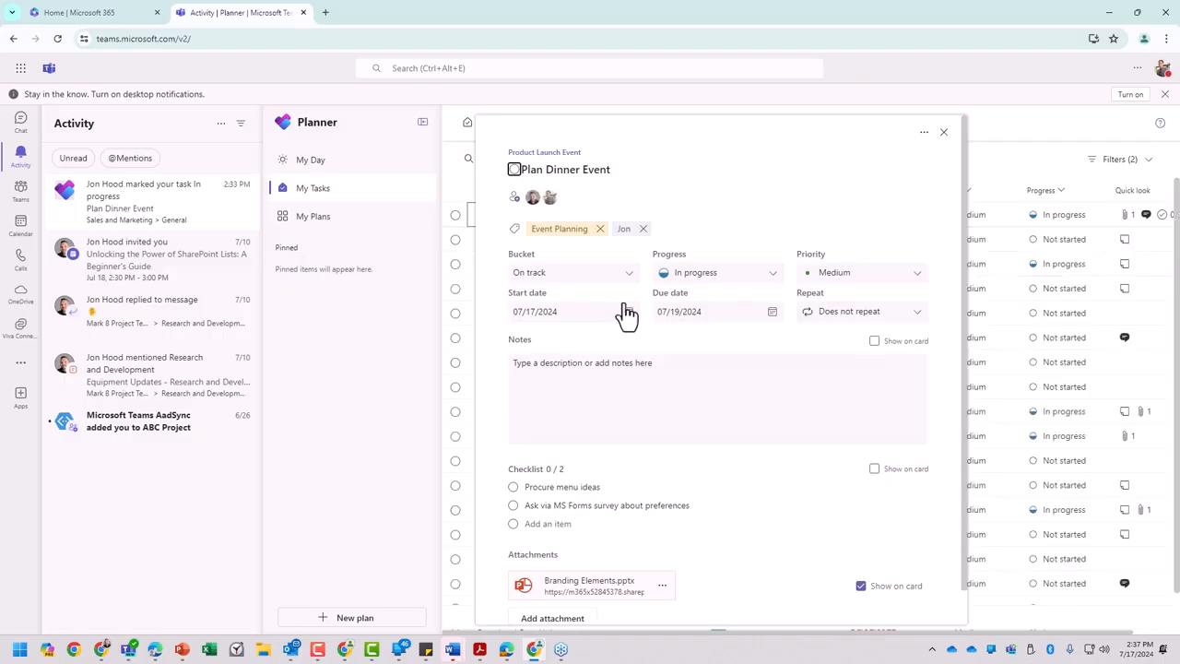
scroll(607, 553, down, 1)
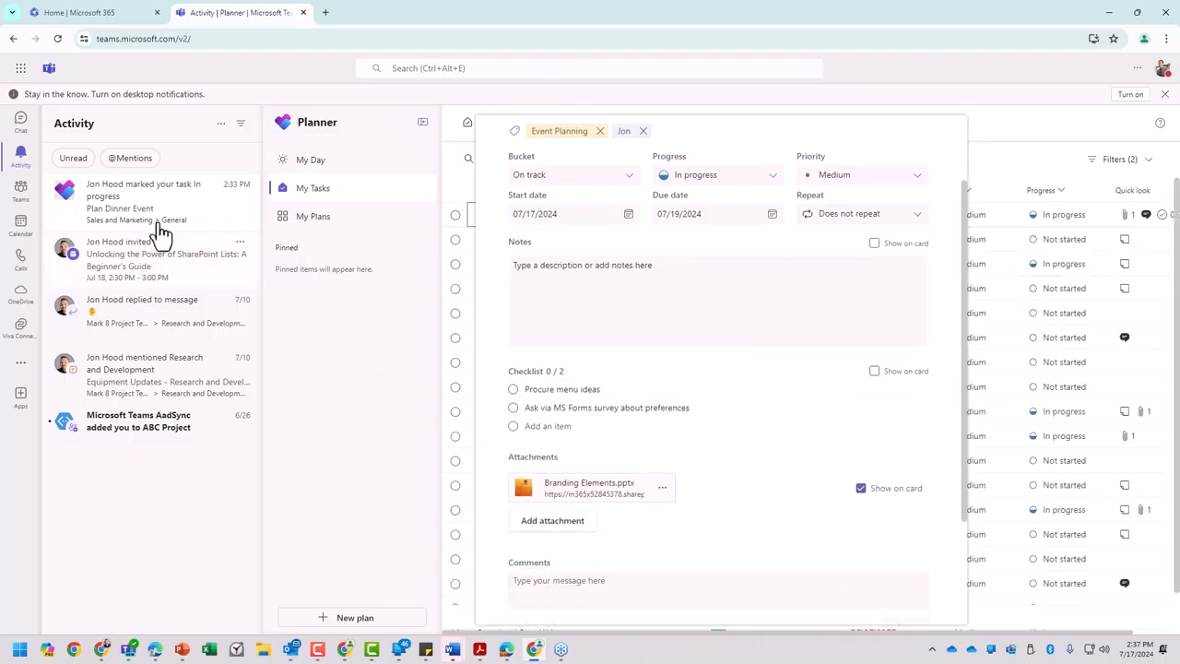
- Switch to Outlook on the web and open the "You have tasks due today" email
click(21, 69)
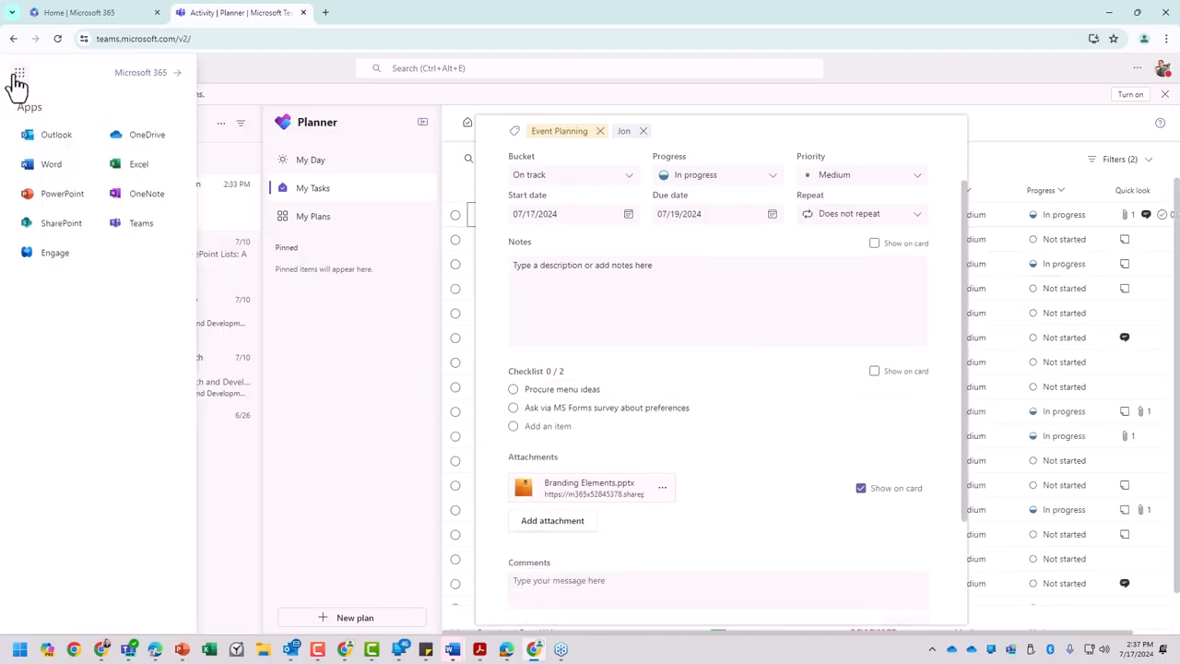
click(44, 138)
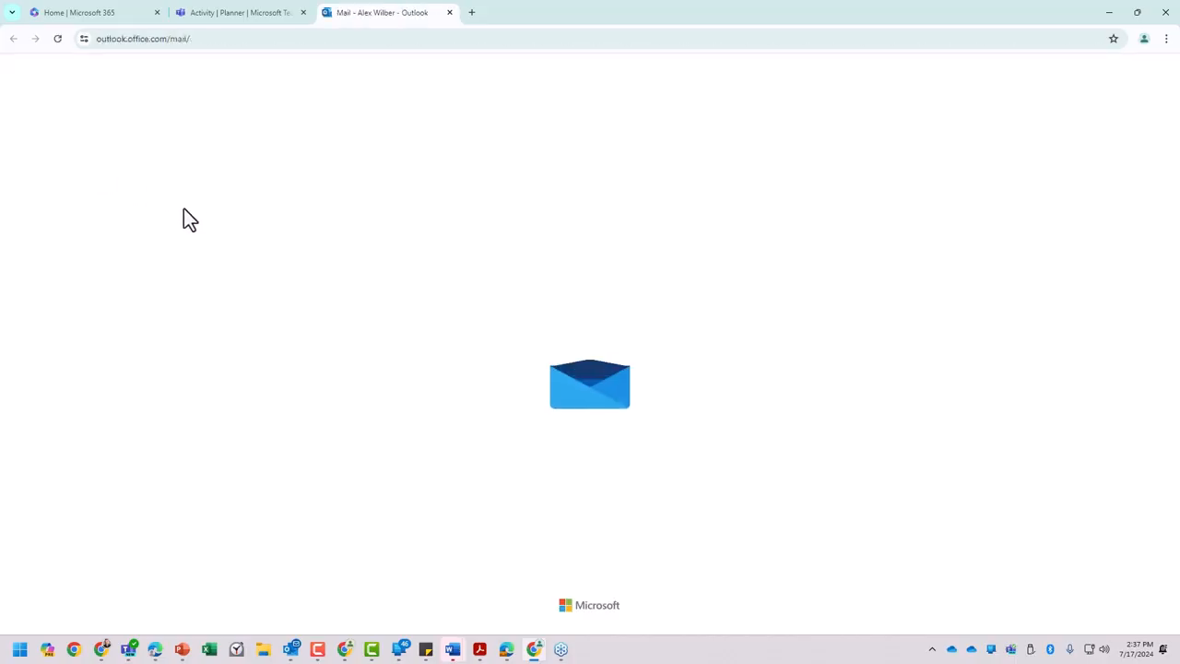
click(260, 196)
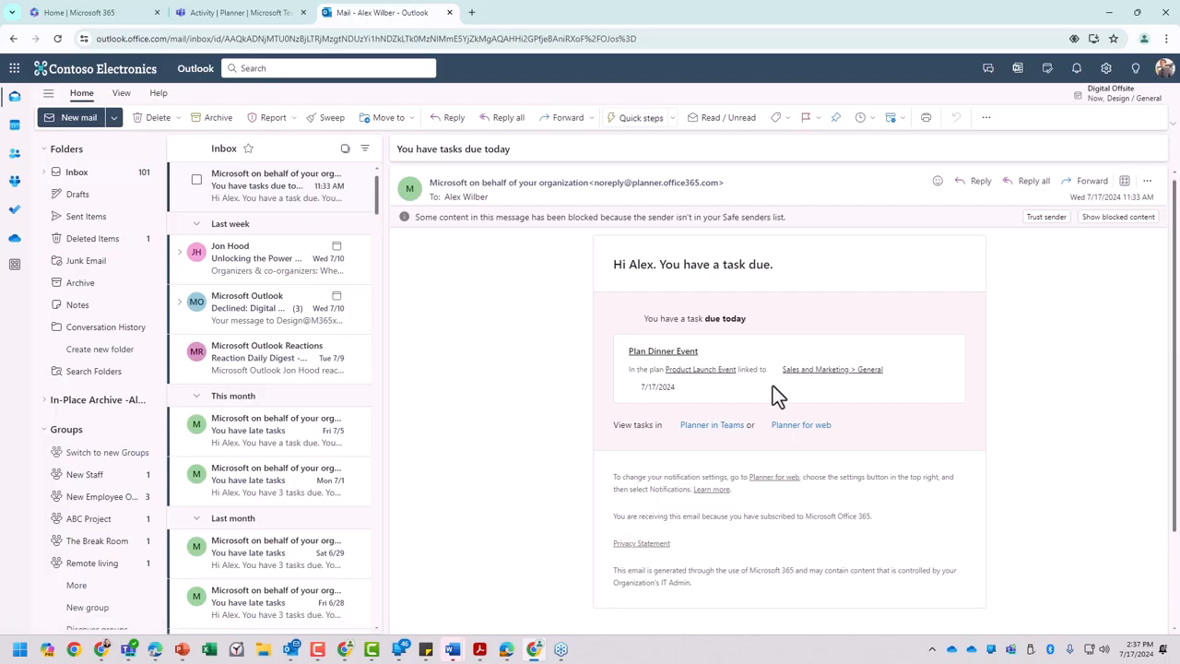
- Open the Plan Dinner Event task from the email, dismiss the Planner welcome tour and close the task to view the board
click(678, 364)
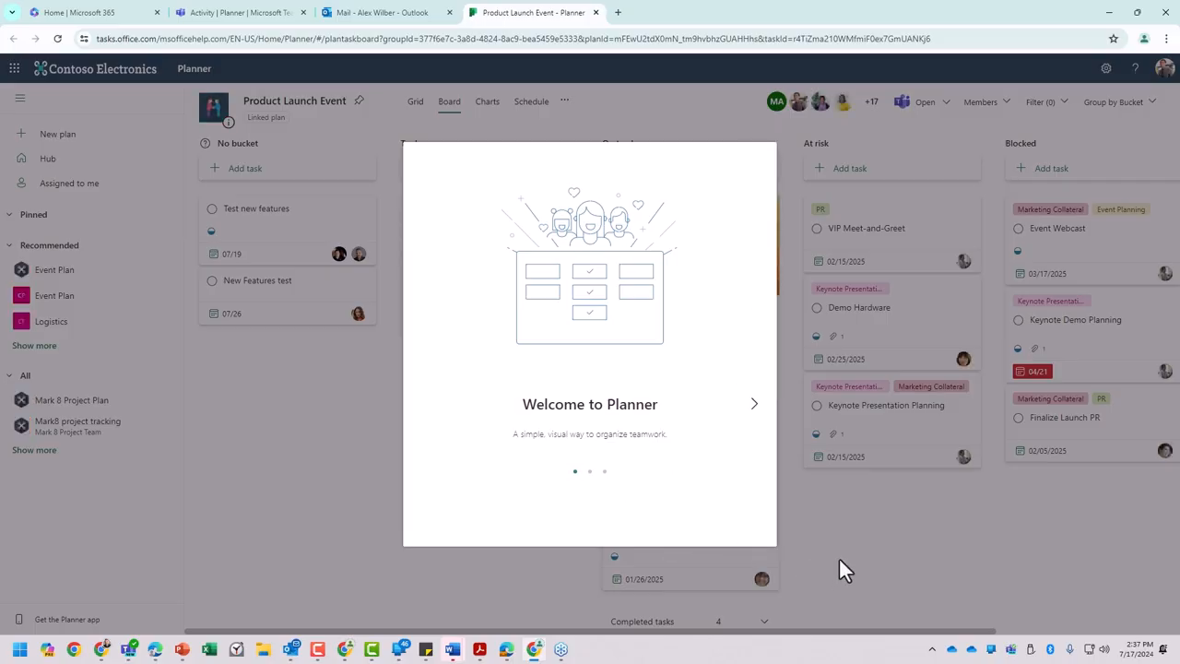
click(755, 409)
click(755, 409)
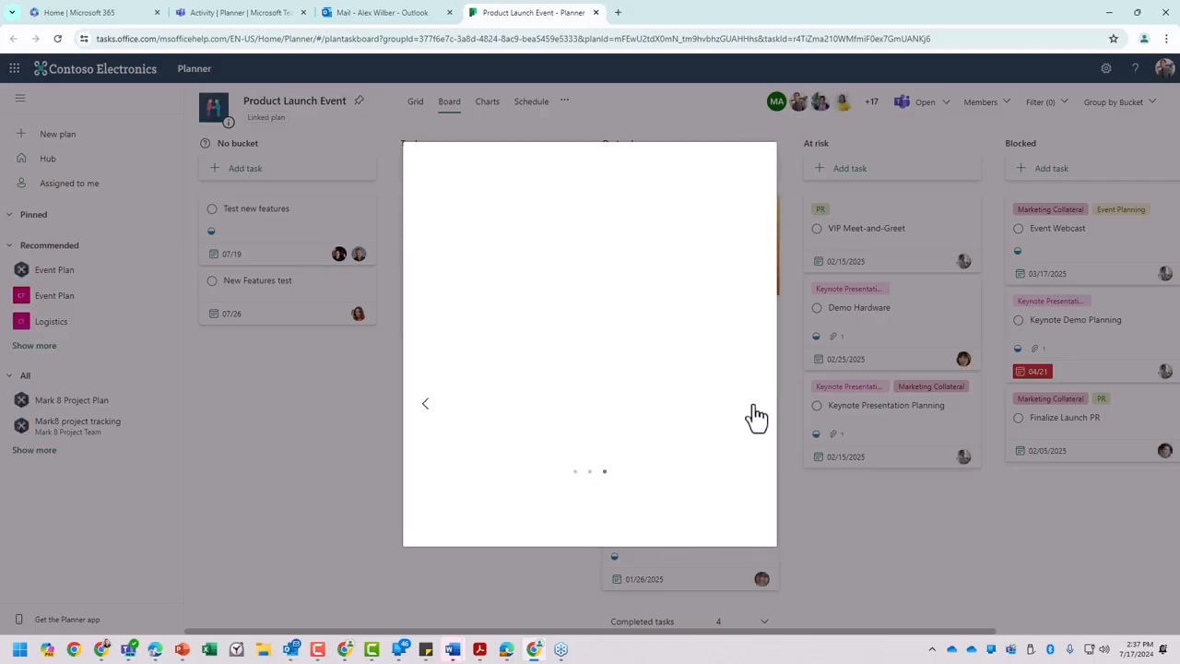
click(592, 541)
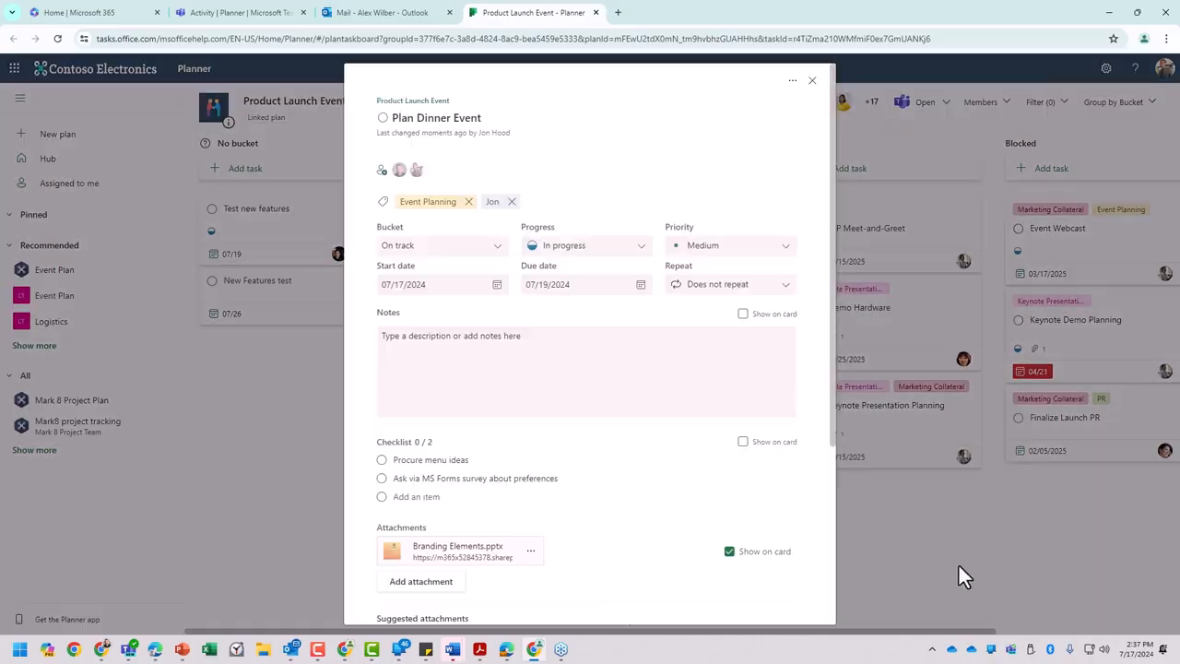
click(905, 529)
click(583, 191)
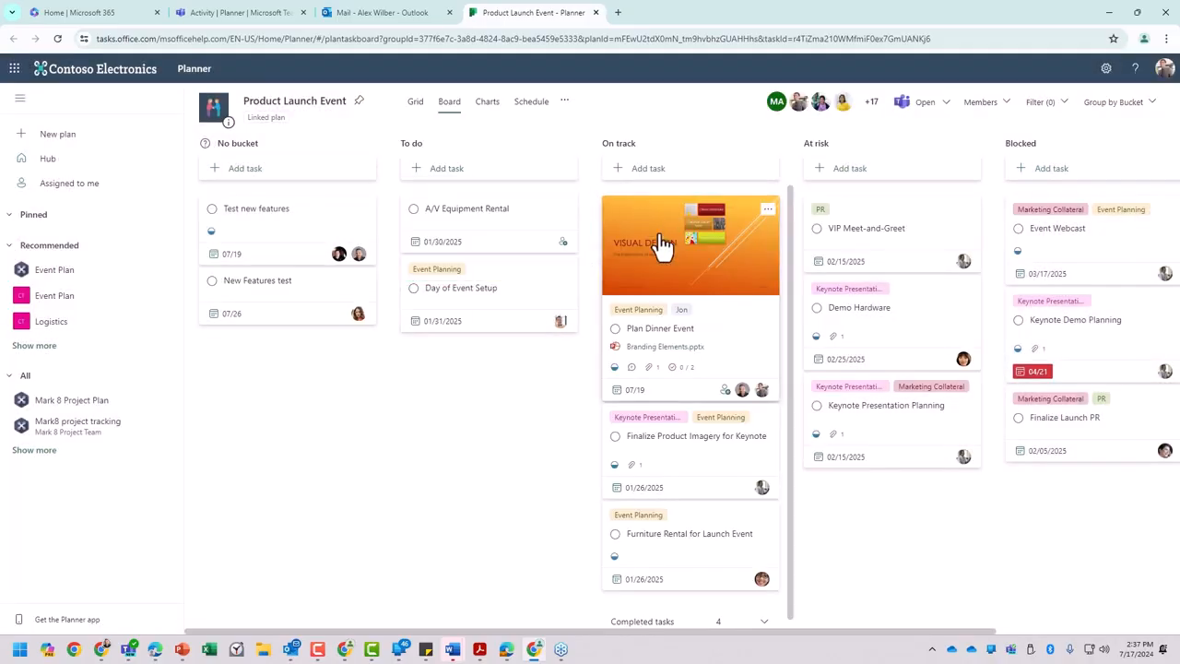
- Open the Plan Dinner Event task, review its details and comments, and mark the Procure menu ideas checklist item complete
click(719, 332)
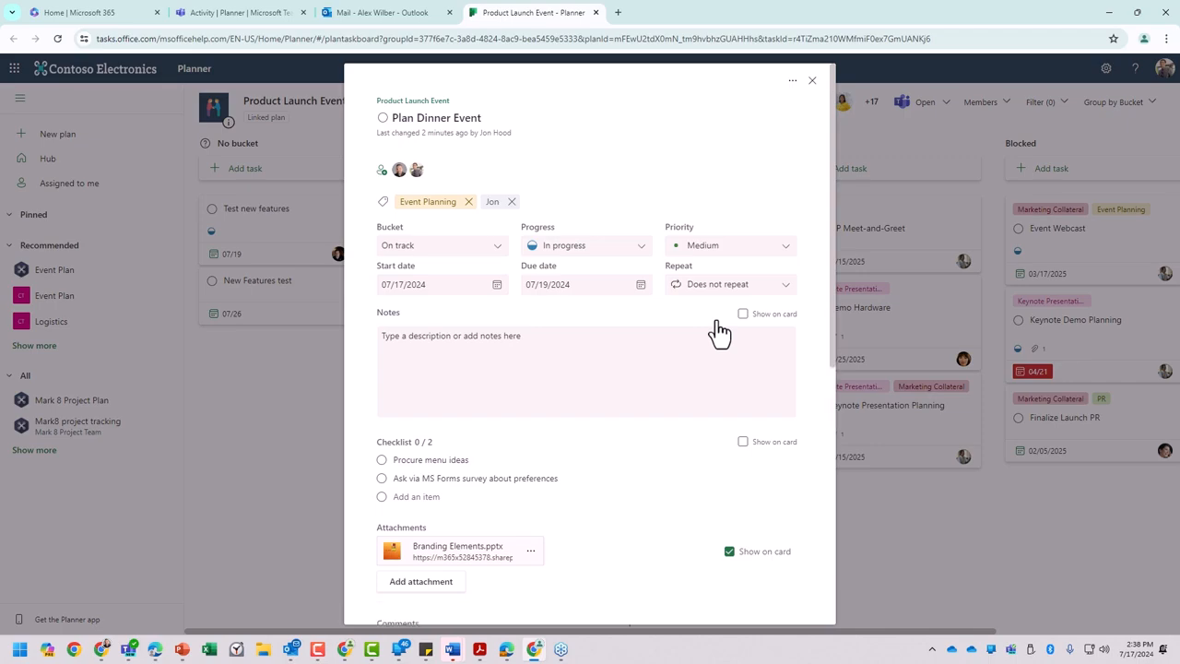
scroll(543, 166, down, 2)
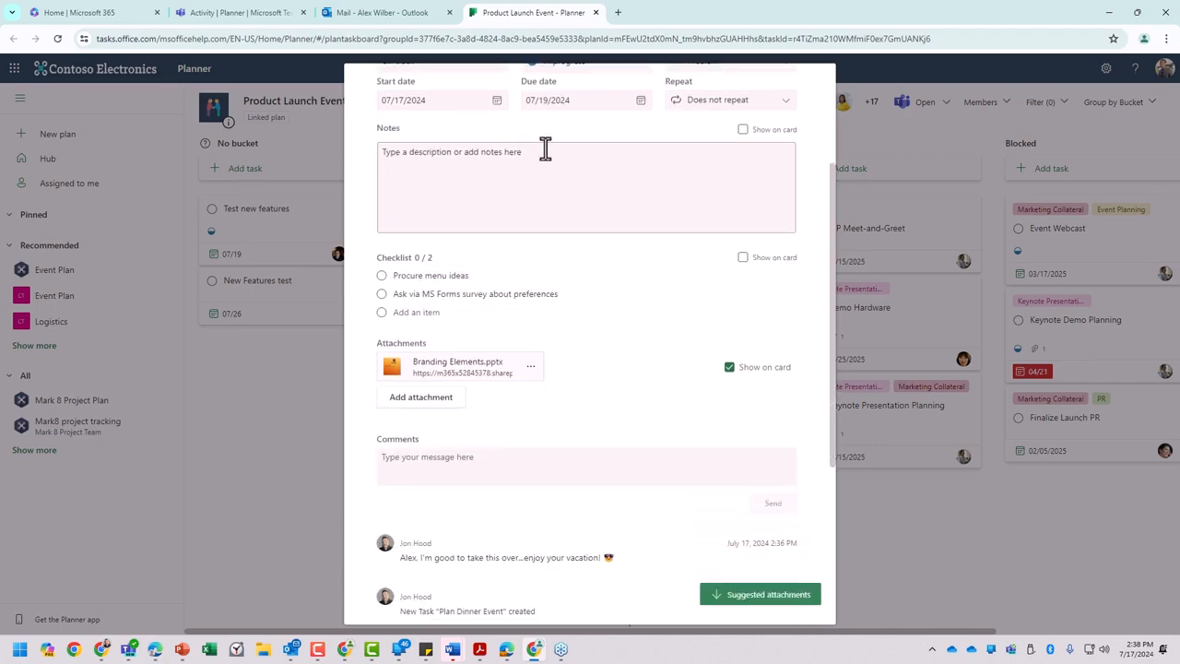
scroll(534, 157, up, 2)
scroll(512, 341, down, 3)
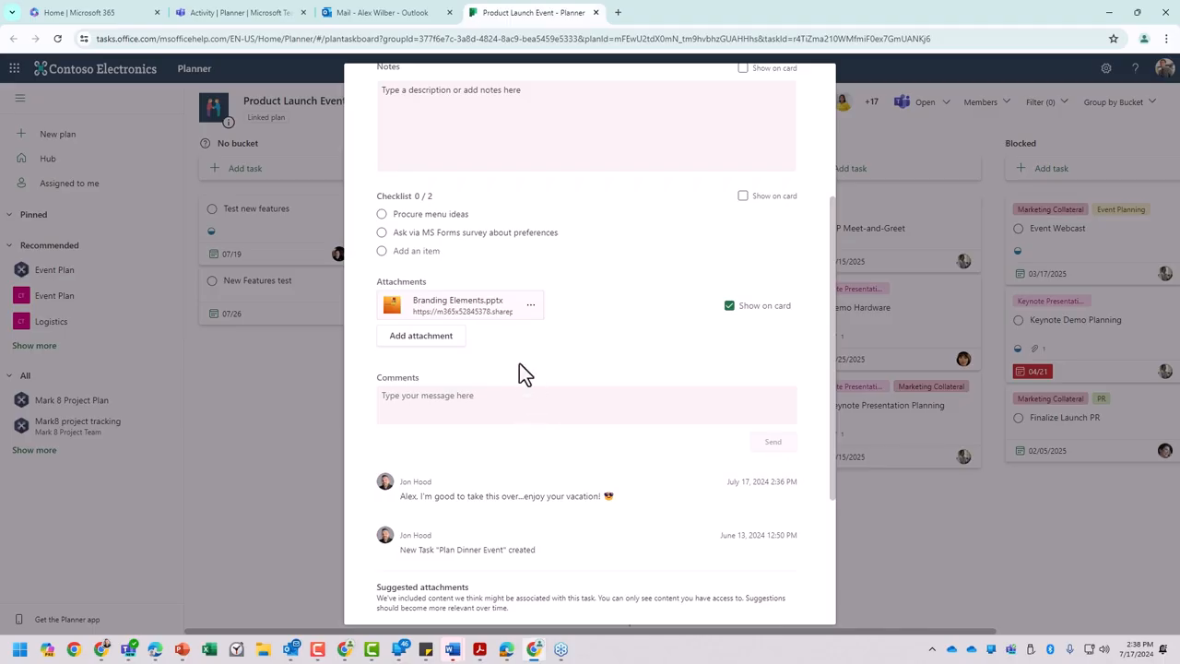
scroll(541, 369, up, 3)
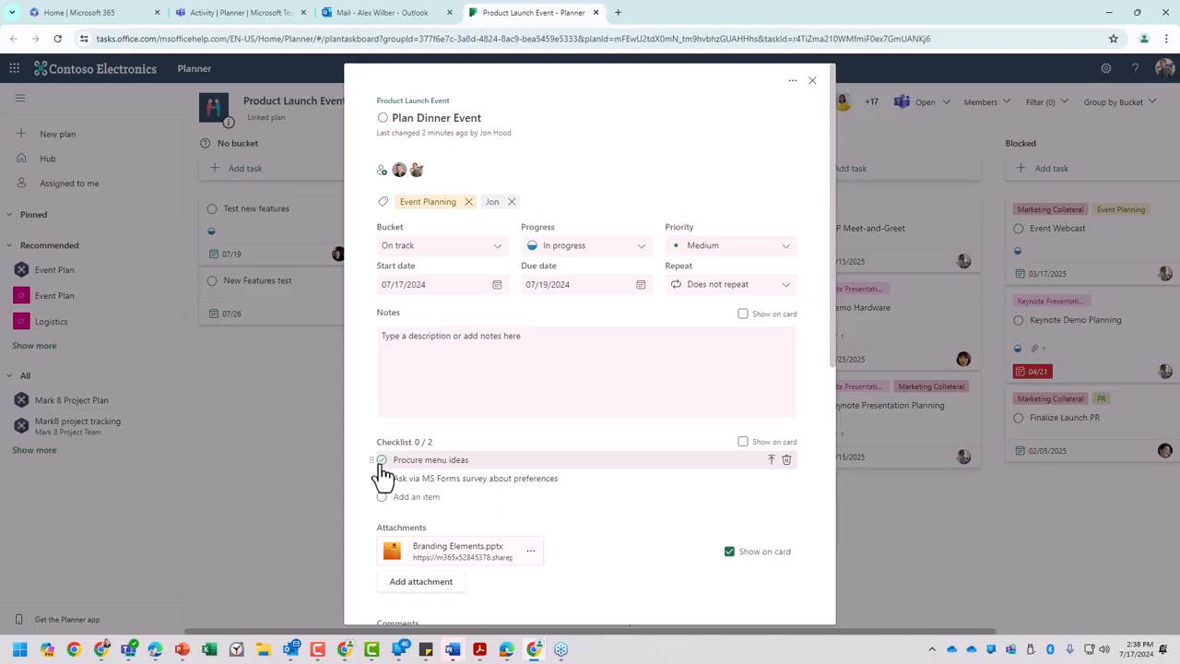
click(382, 460)
- Convert the checklist item Ask via MS Forms survey about preferences into its own task and close Plan Dinner Event
scroll(462, 464, down, 1)
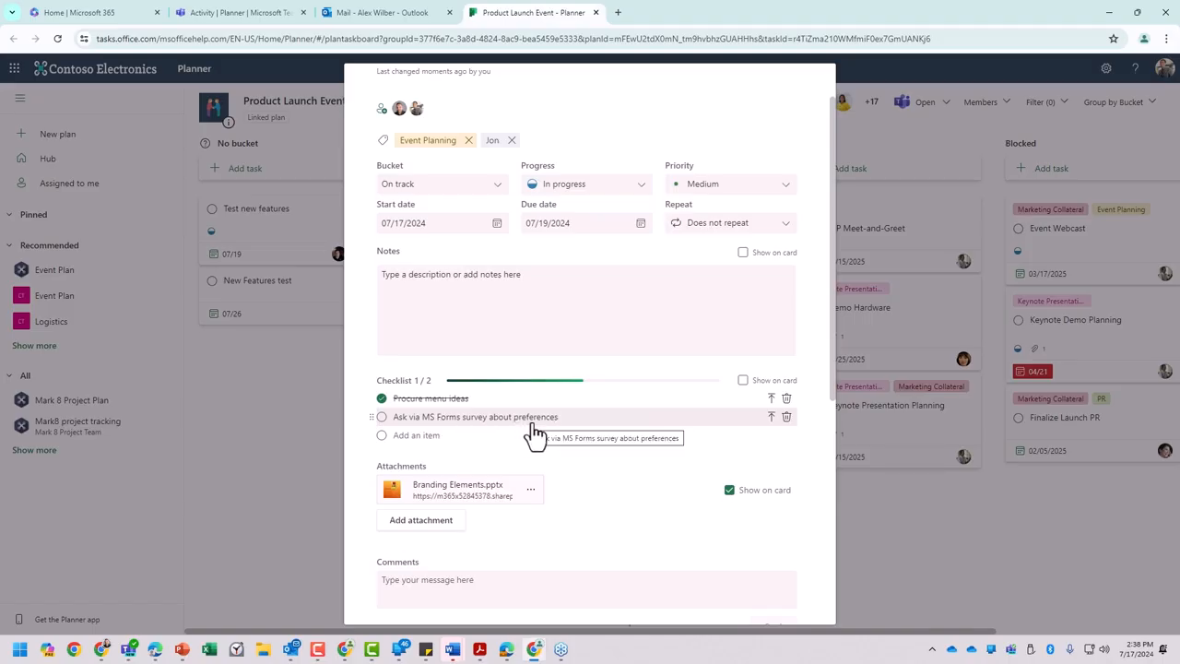
click(771, 417)
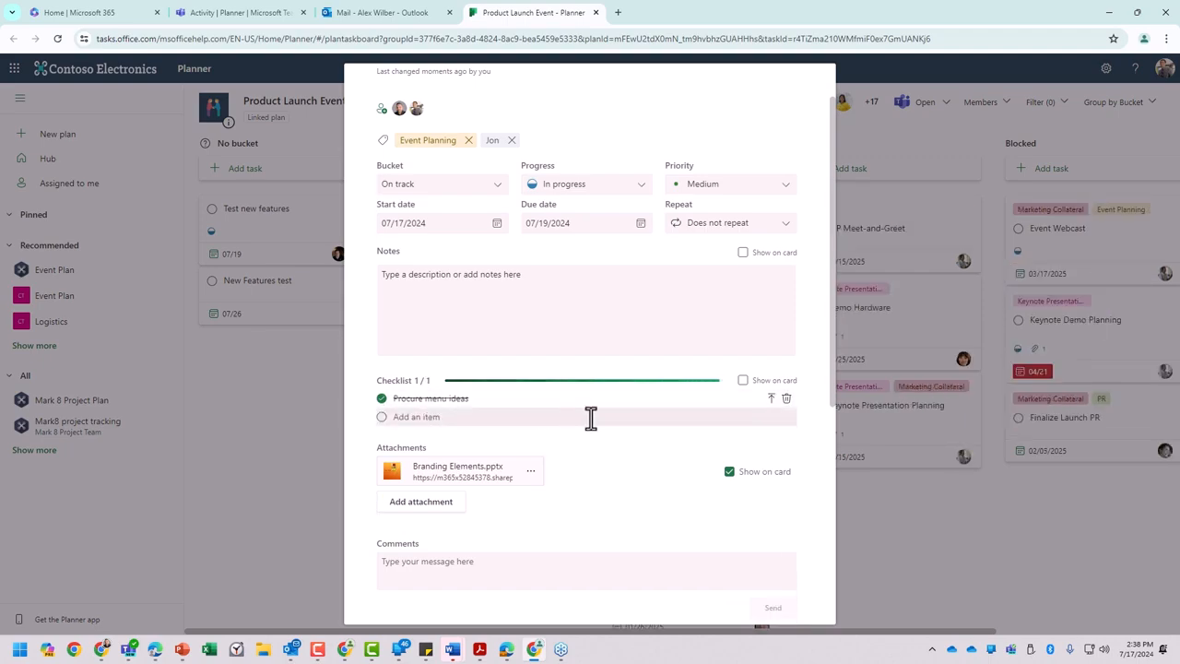
click(913, 536)
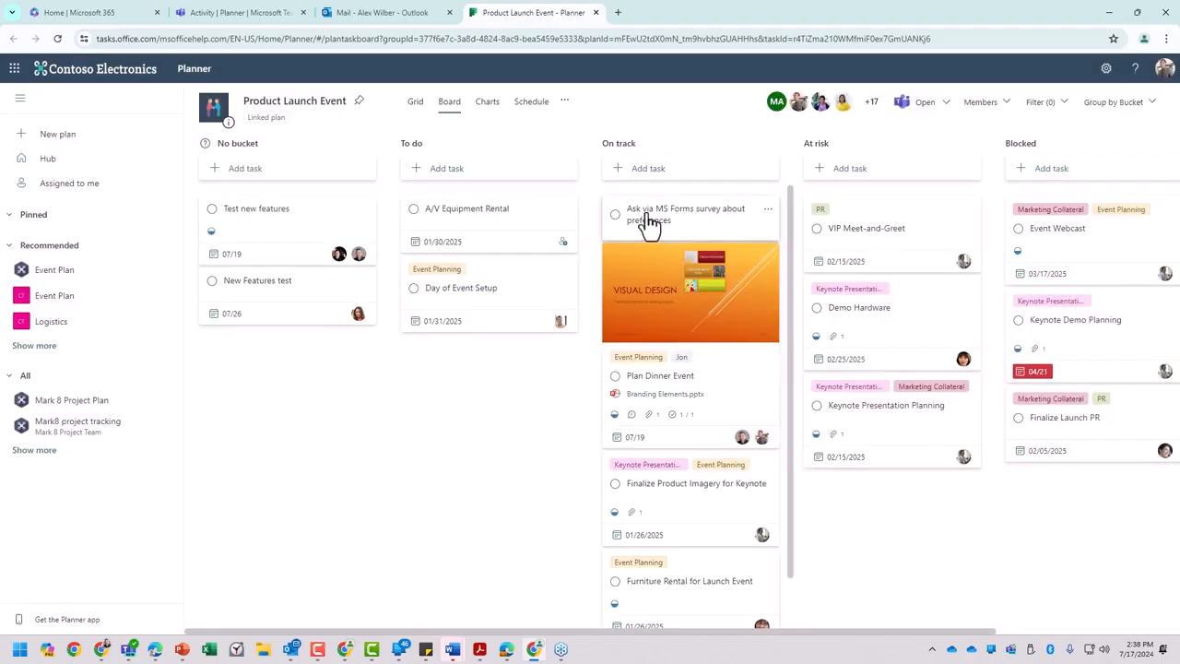
- Assign the Ask via MS Forms survey about preferences task to yourself, set its progress to In progress and close it
click(693, 219)
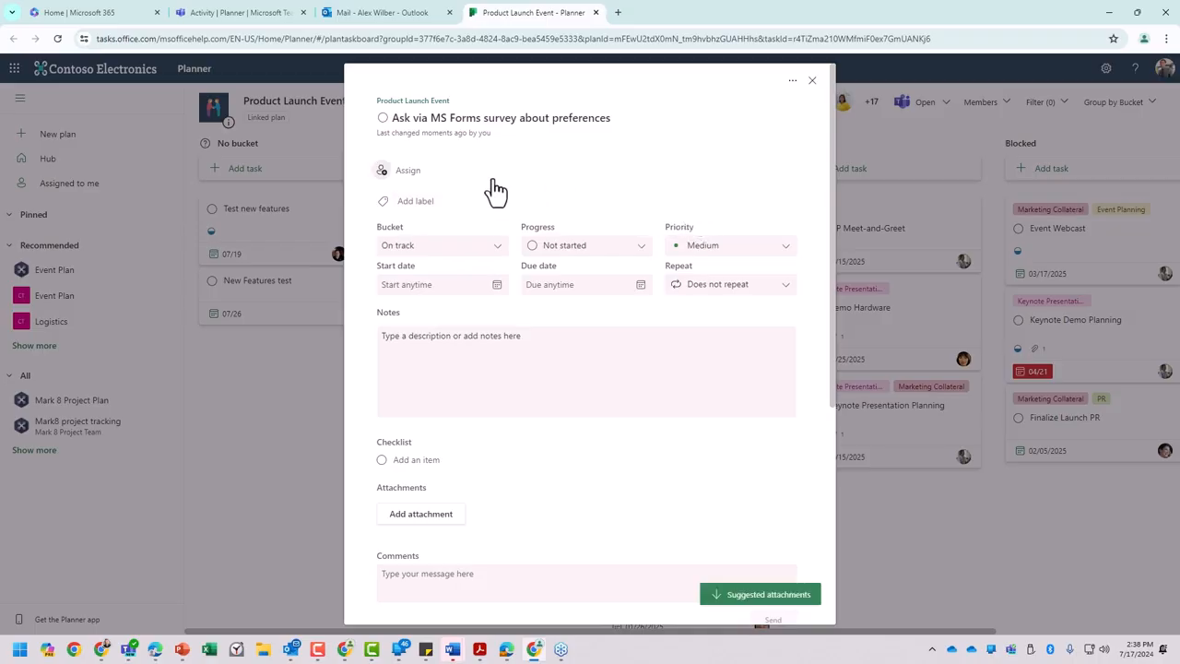
click(402, 175)
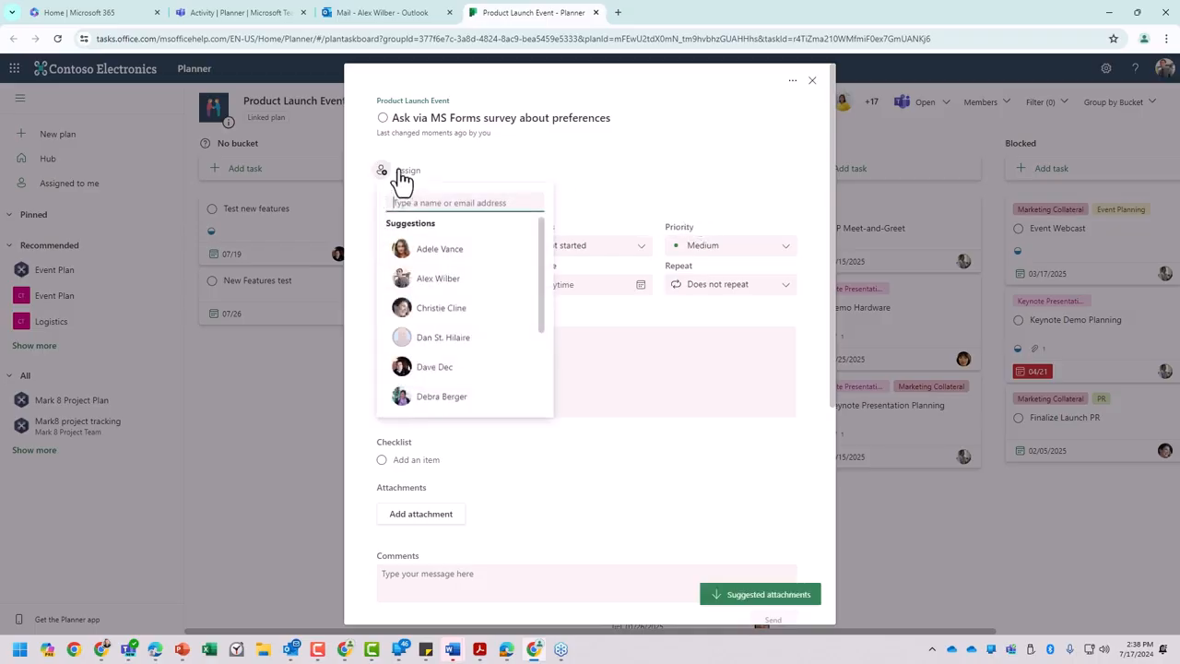
click(438, 278)
click(640, 218)
click(627, 247)
click(619, 290)
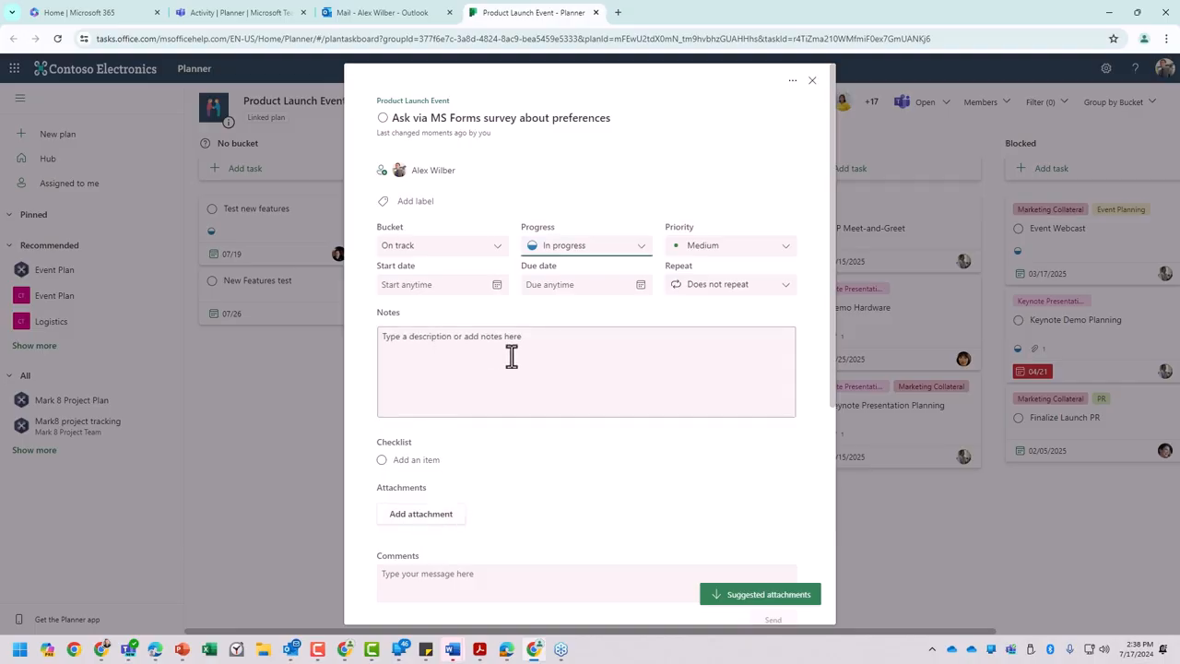
scroll(482, 461, down, 2)
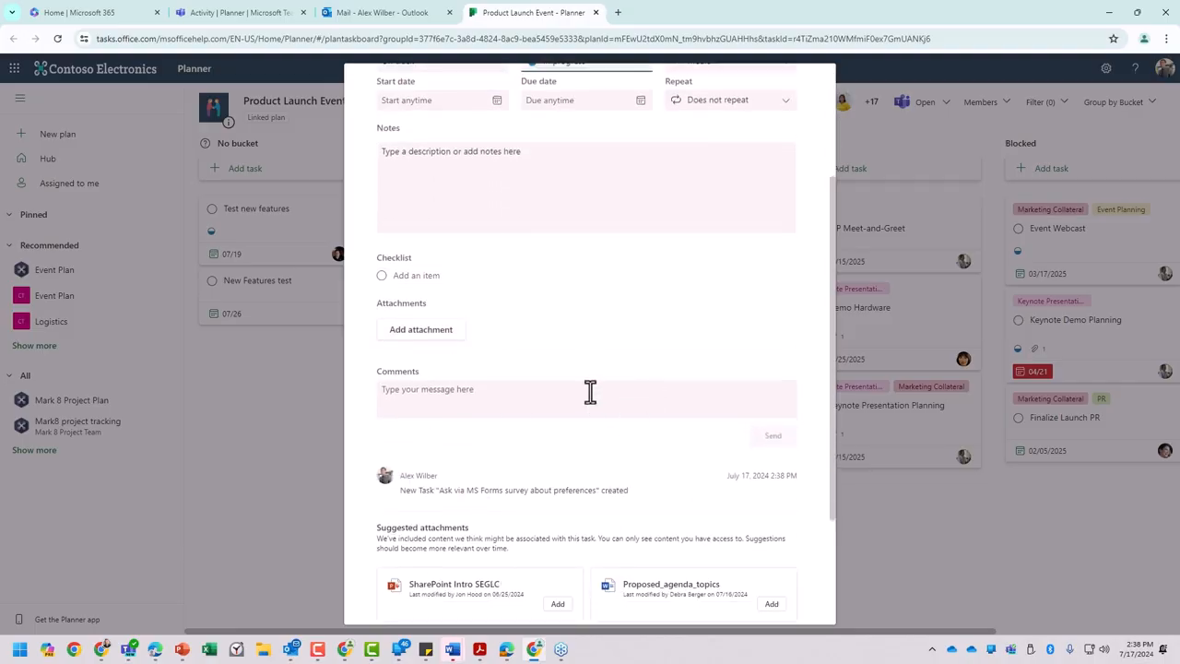
click(967, 547)
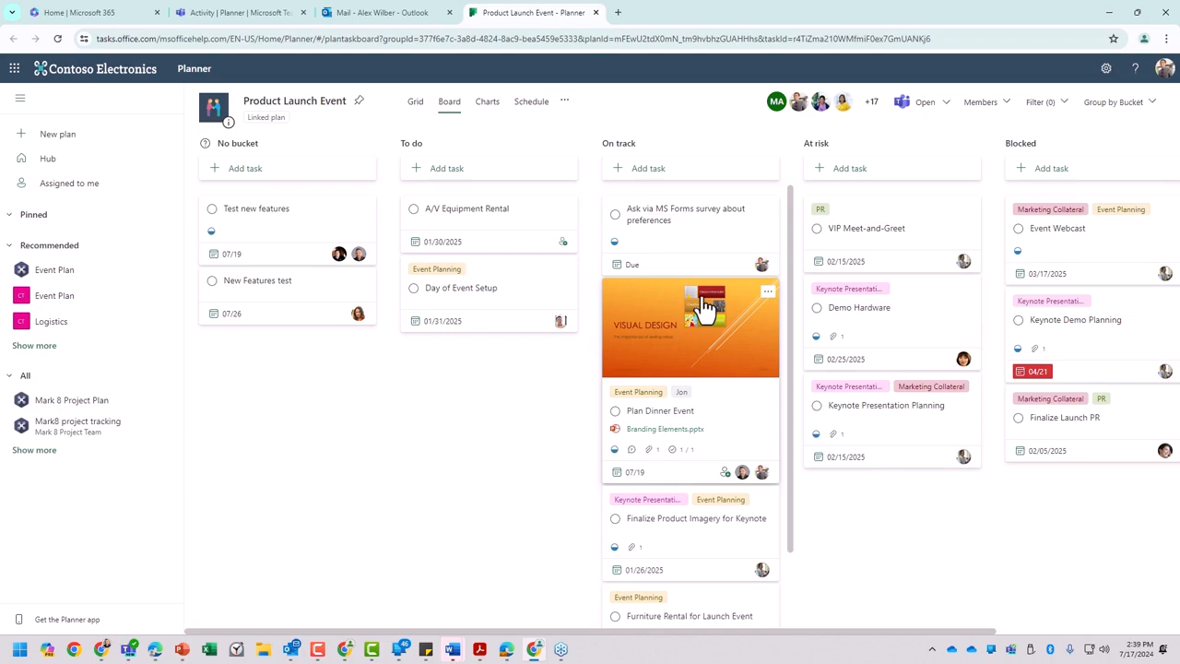
- Return to the first account's Planner window and move the MS Forms survey task from On track to the To do bucket
click(1111, 21)
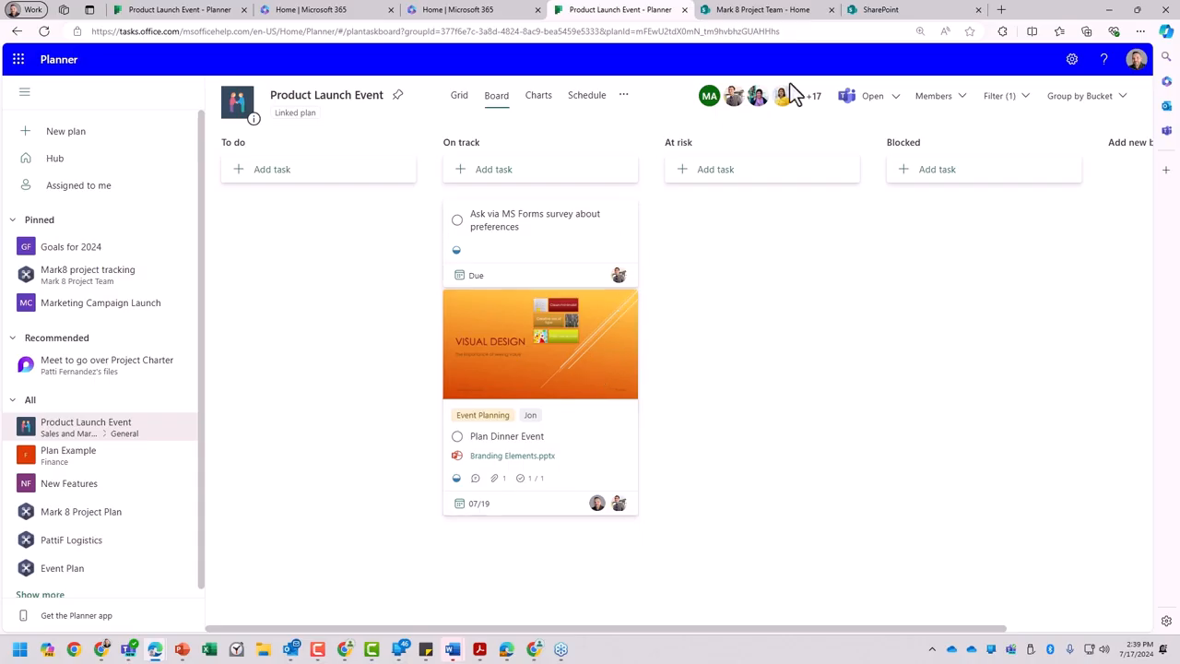
click(496, 98)
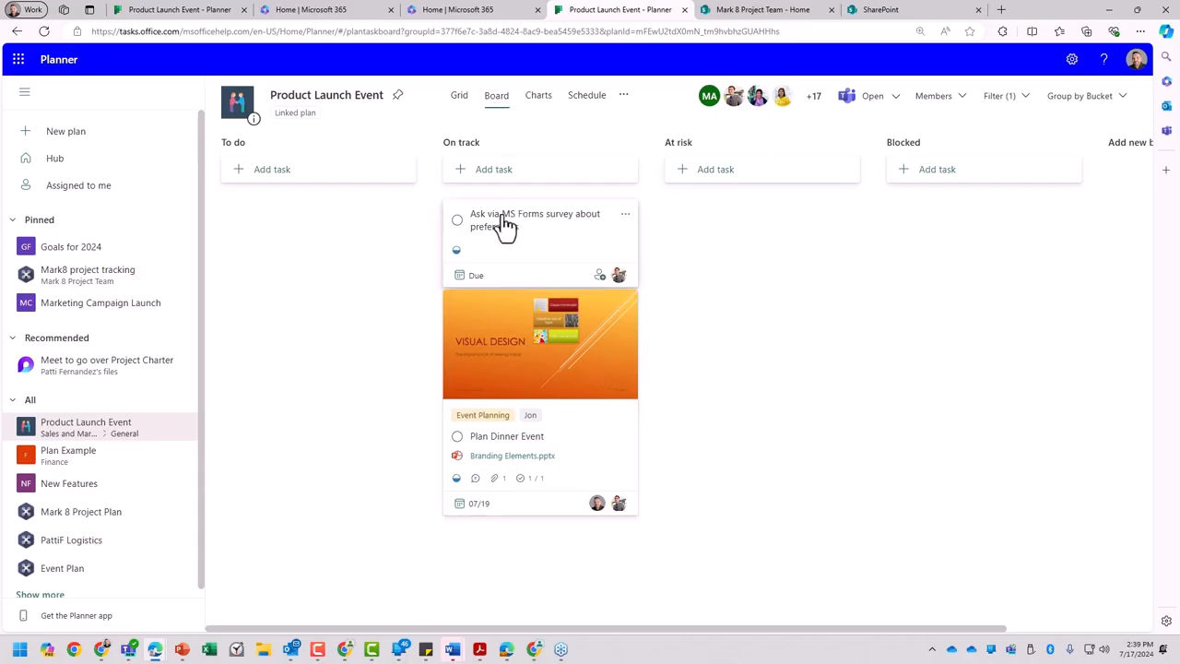
drag(563, 225, 340, 221)
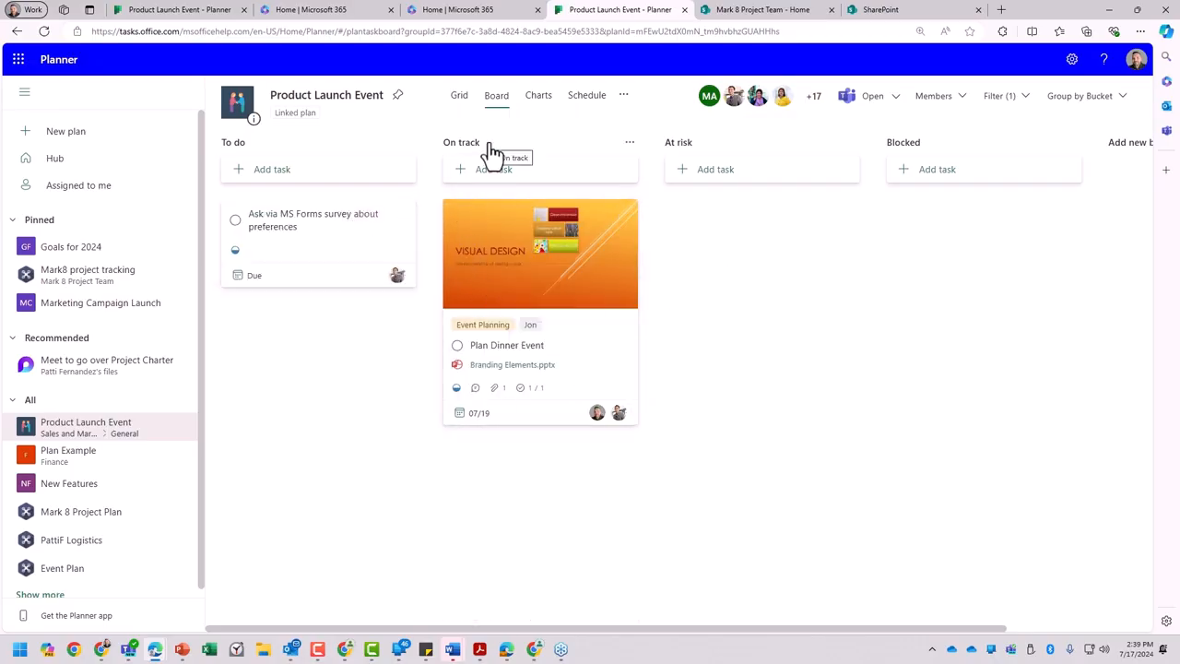
- View the Product Launch Event plan's charts and open the list of Teams and SharePoint locations linked to it
click(539, 101)
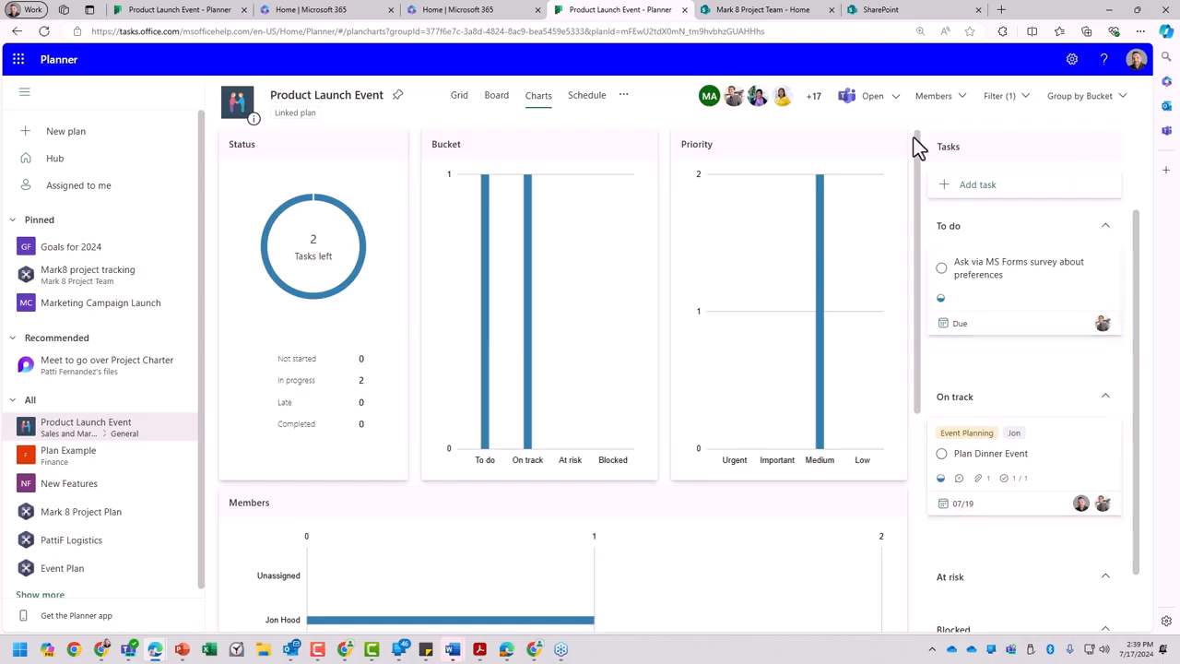
click(881, 103)
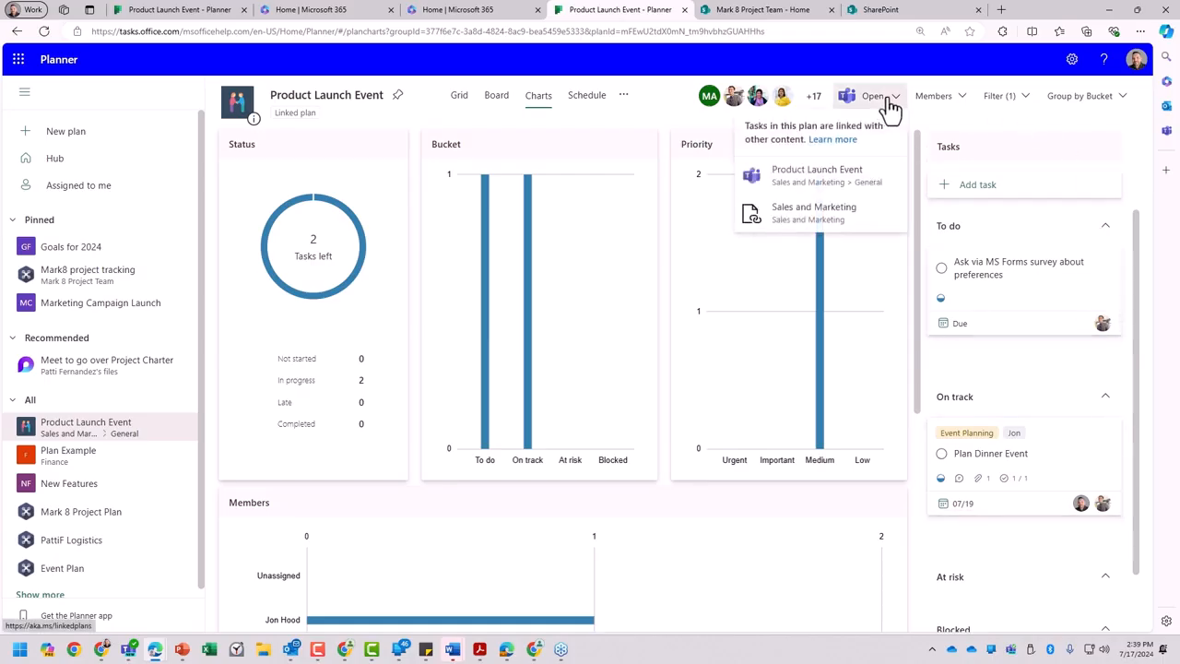
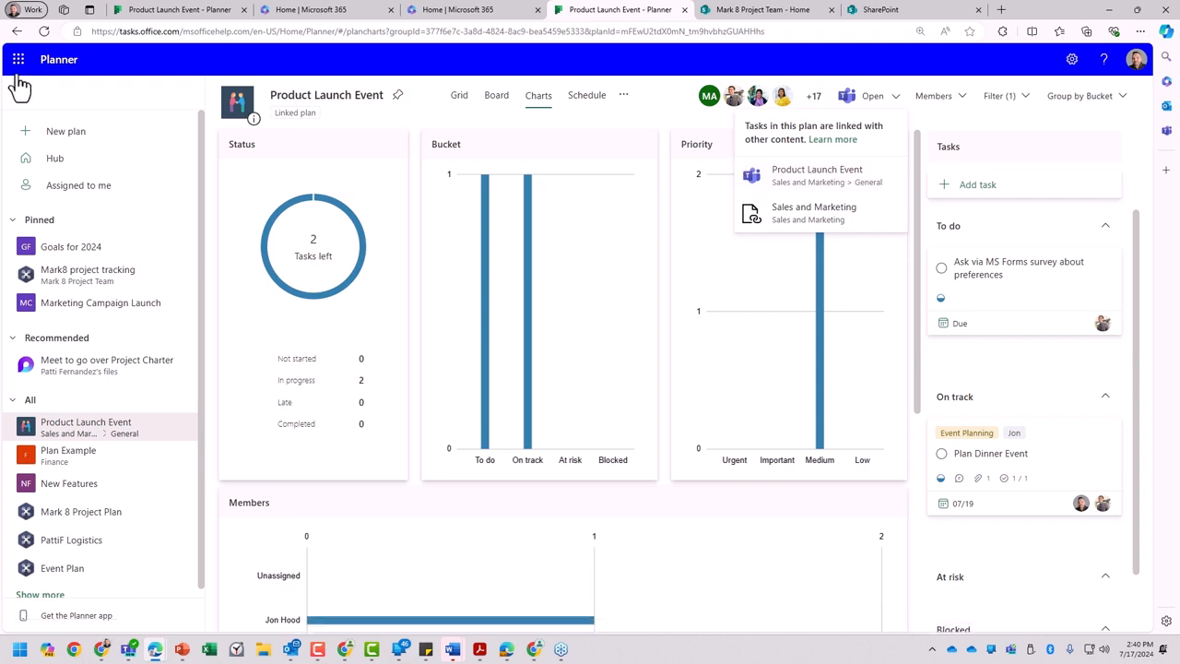
- Leave the Product Launch Event plan in the browser, switch to Microsoft Teams and move Planner to the end of the app bar
click(57, 61)
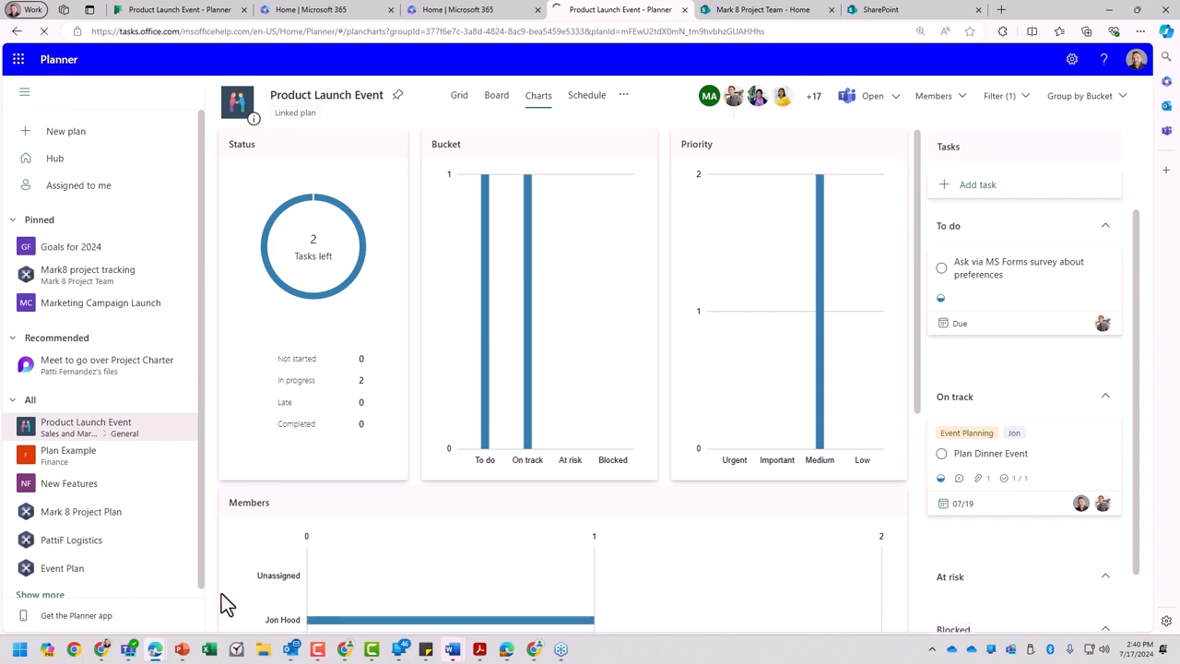
click(130, 650)
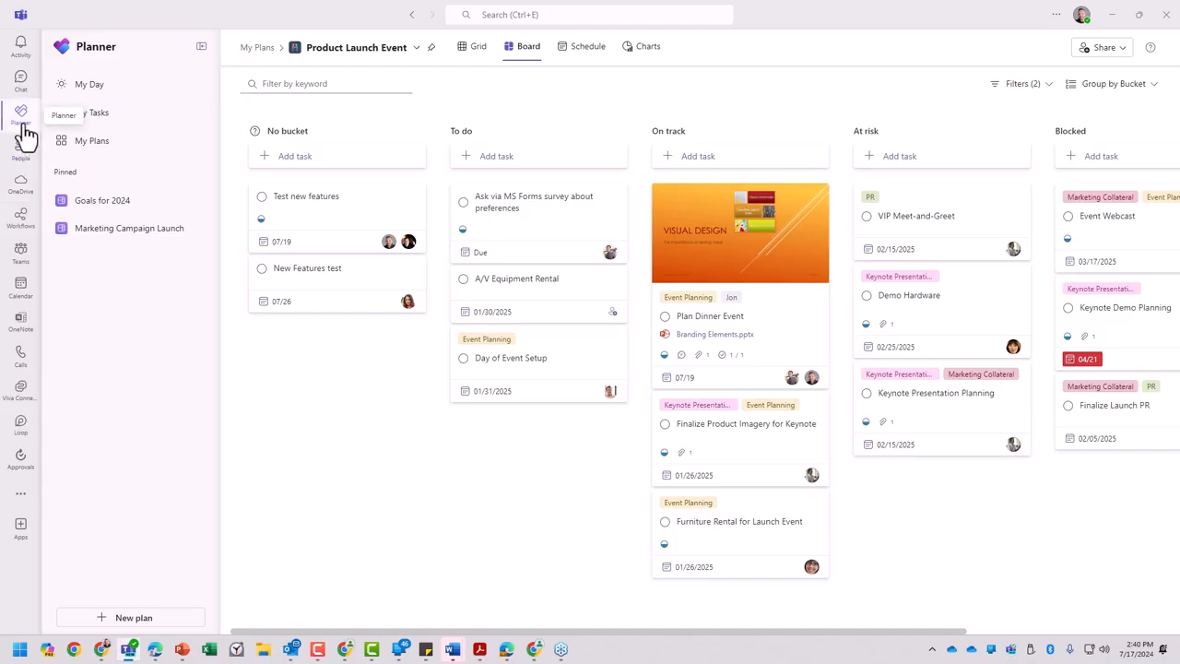
drag(22, 113, 21, 434)
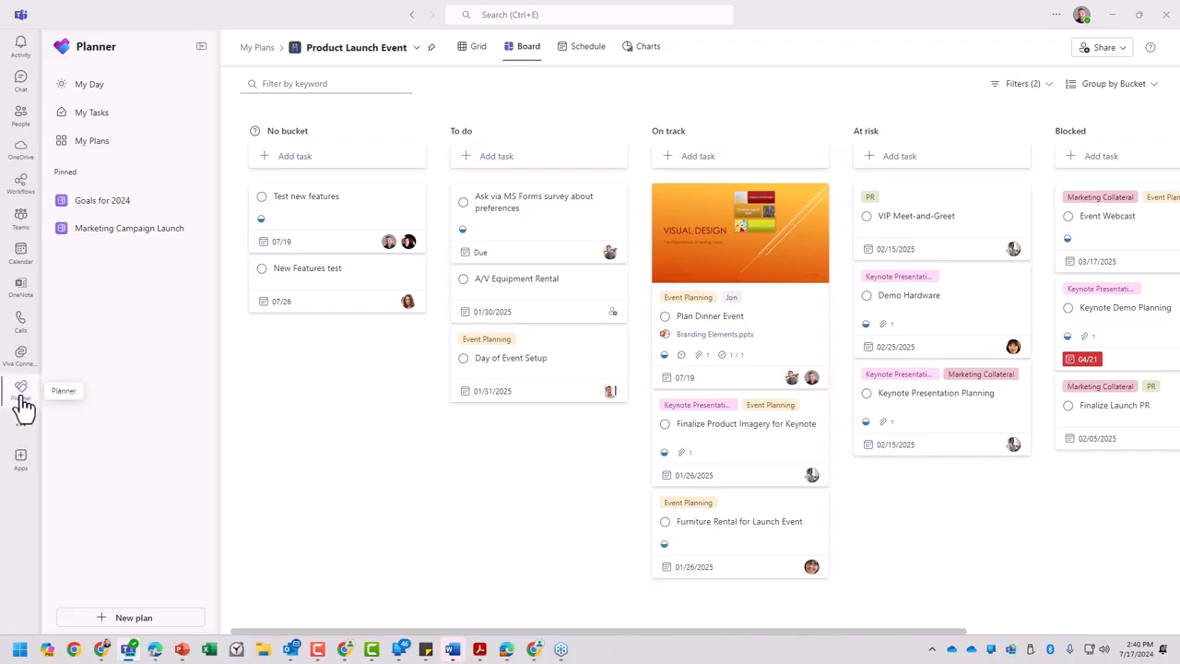
- Search the Teams app store for planner and open the Microsoft Planner app
click(20, 458)
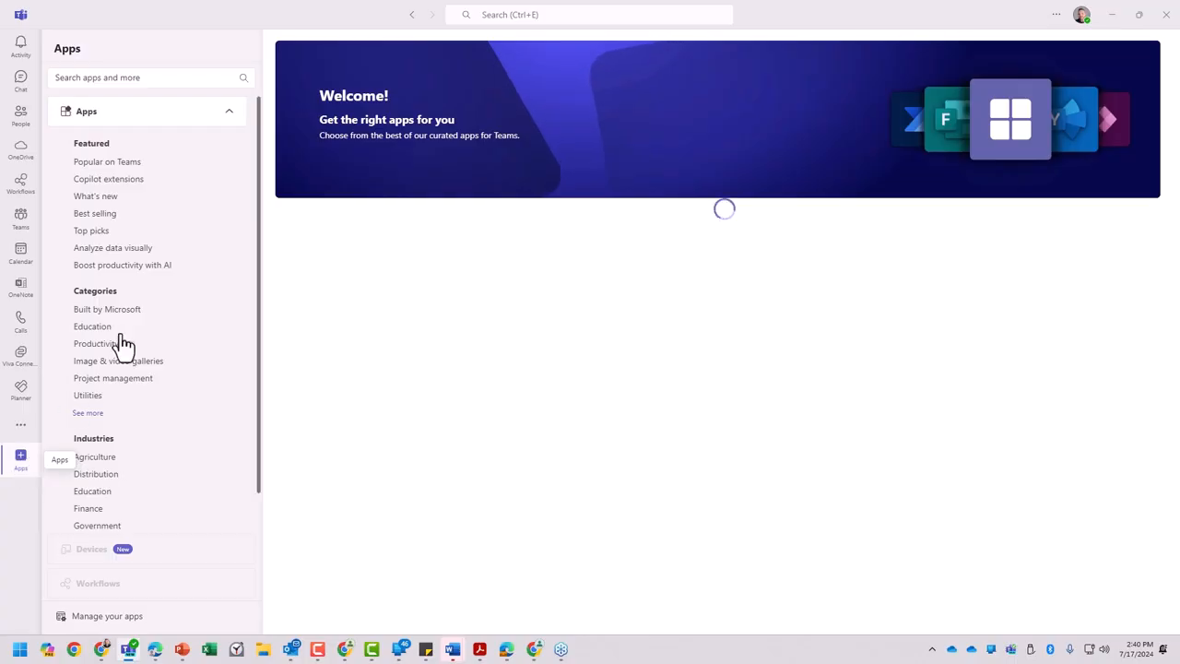
click(167, 80)
text(plNN)
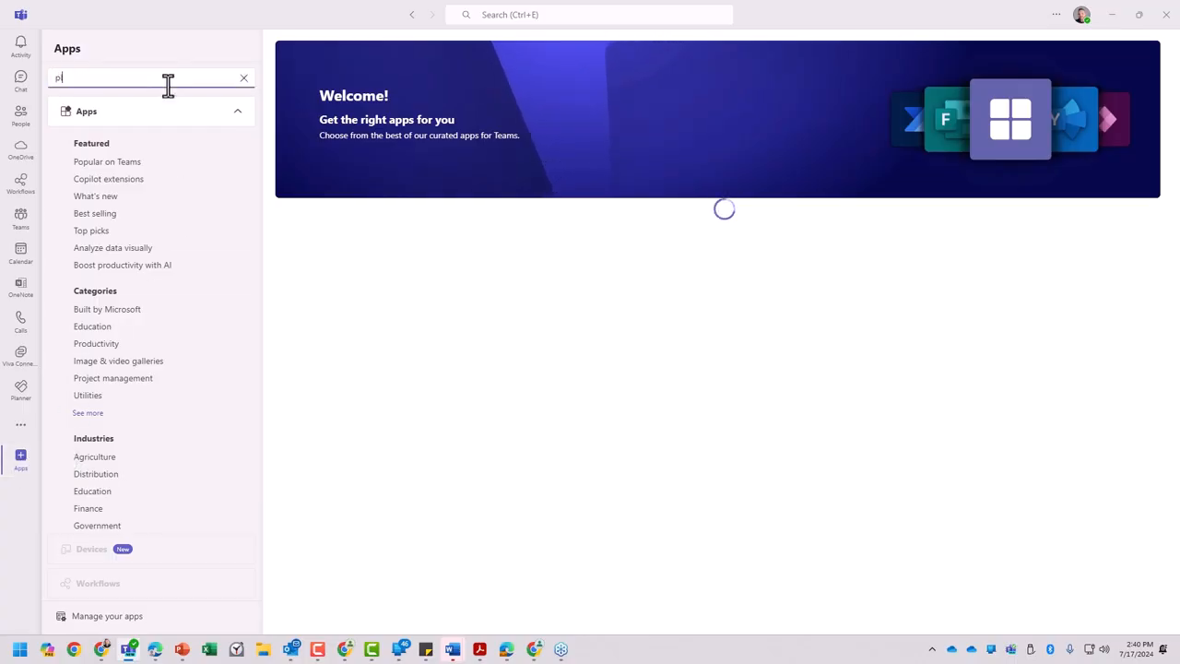
key(BackSpace)
key(BackSpace)
key(BackSpace)
key(BackSpace)
text(planner)
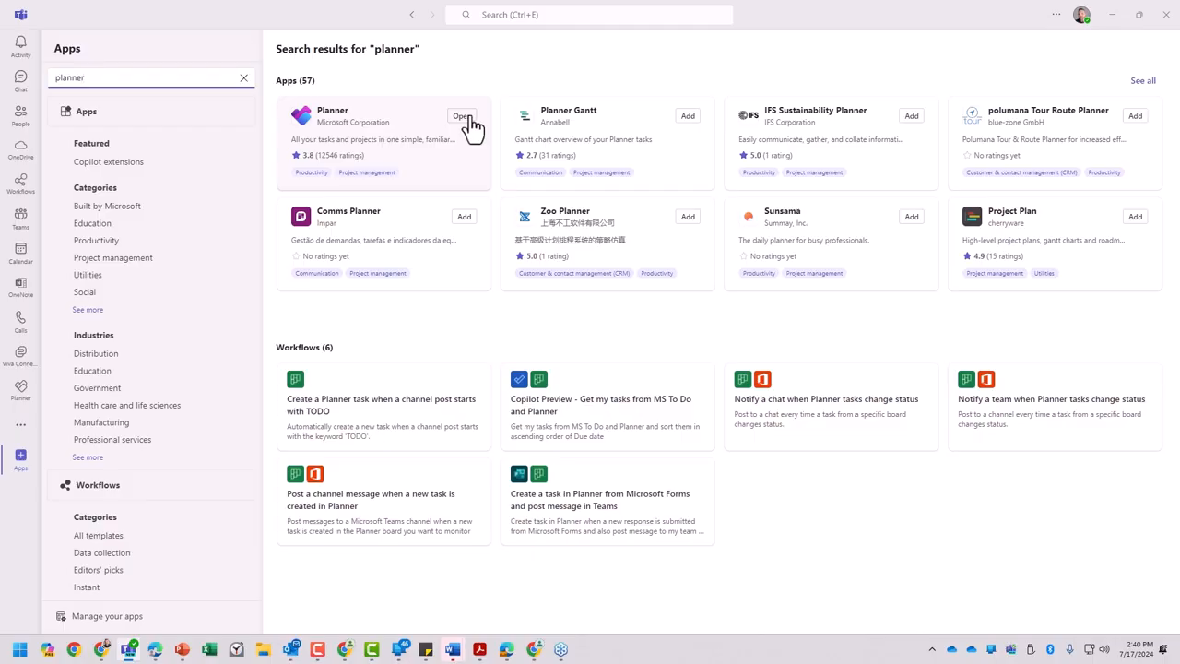
click(463, 118)
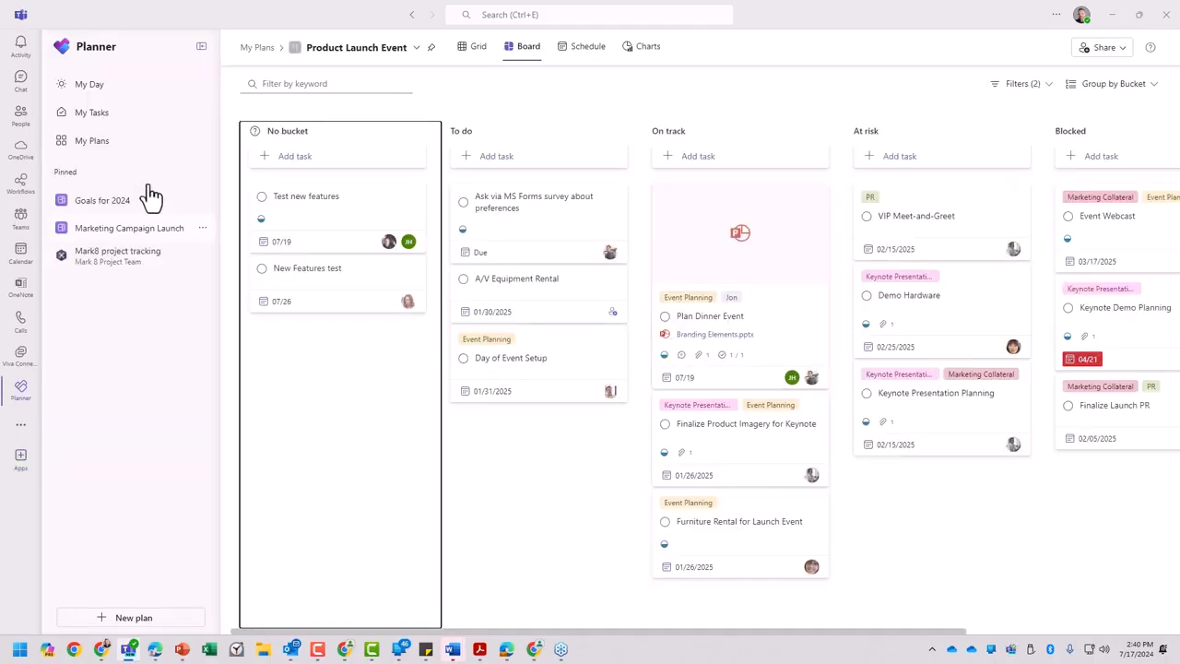
- Place Planner directly below Chat in the Teams app bar and open it in its own window
right_click(23, 403)
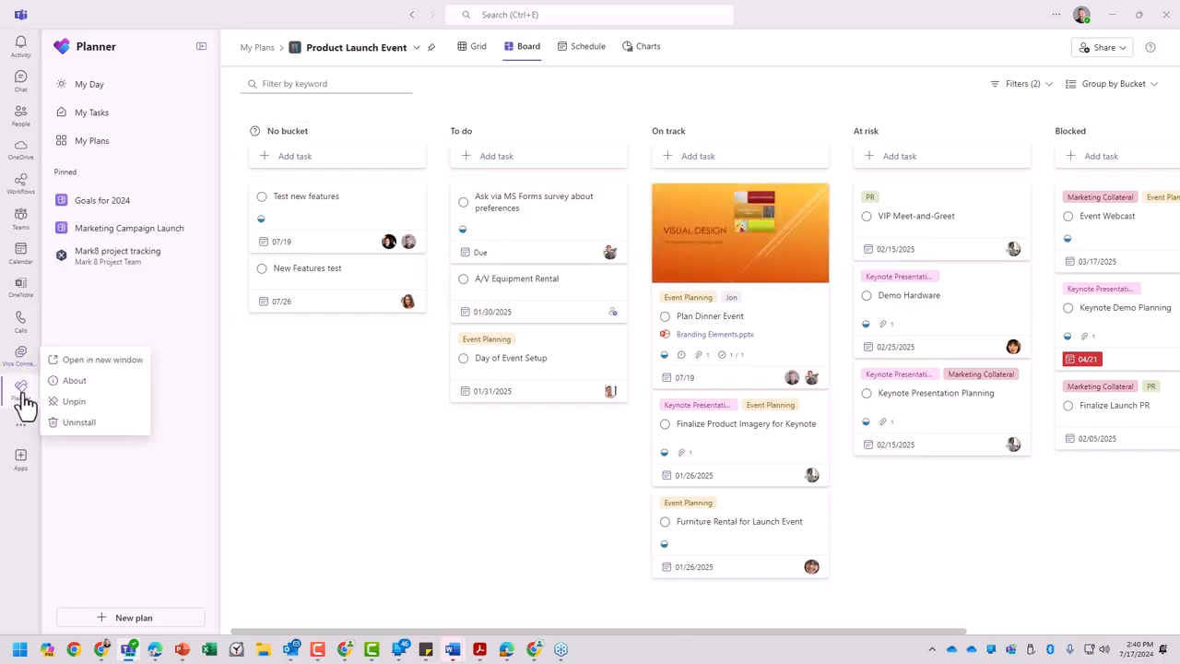
click(76, 402)
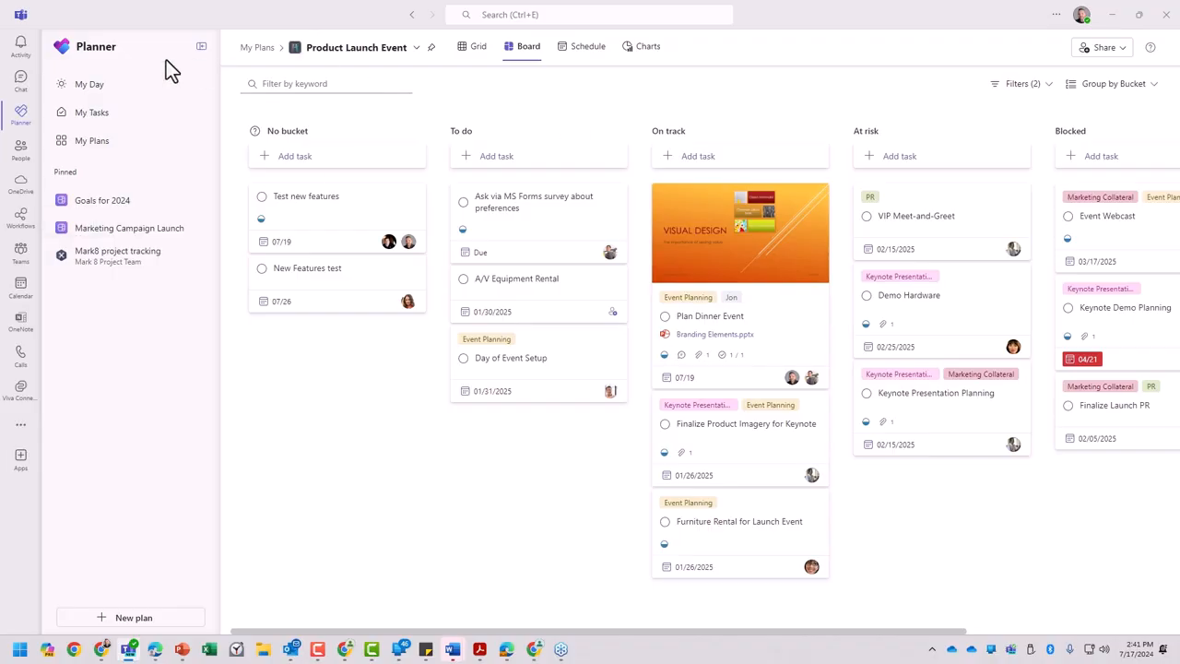
right_click(23, 131)
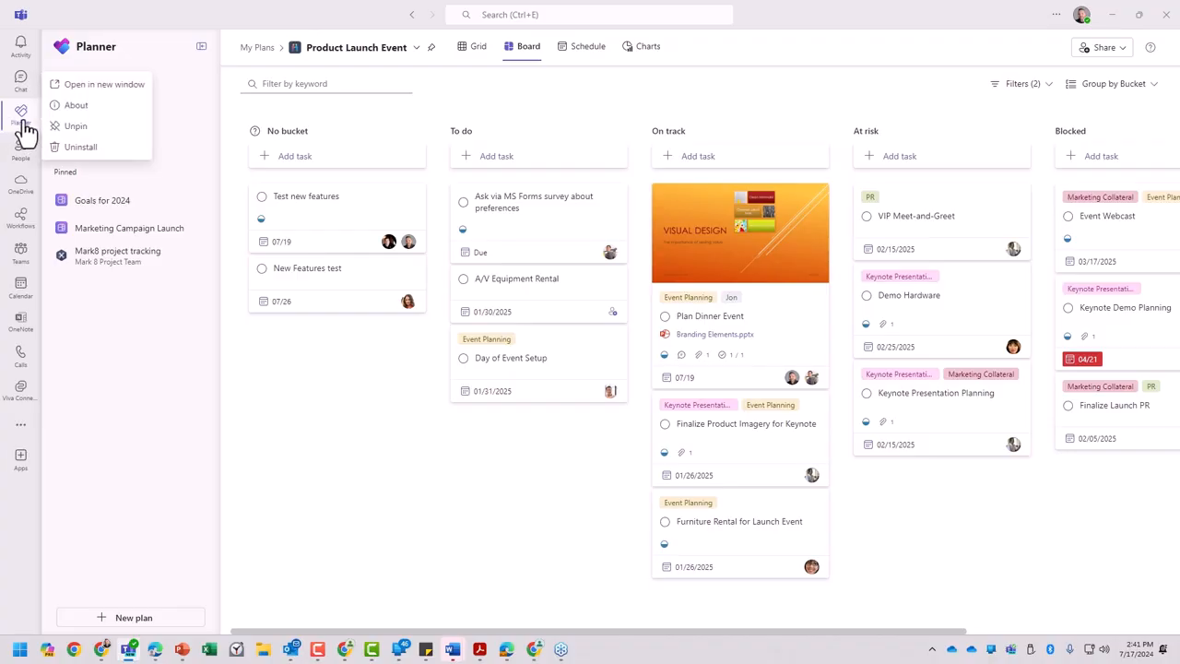
click(103, 84)
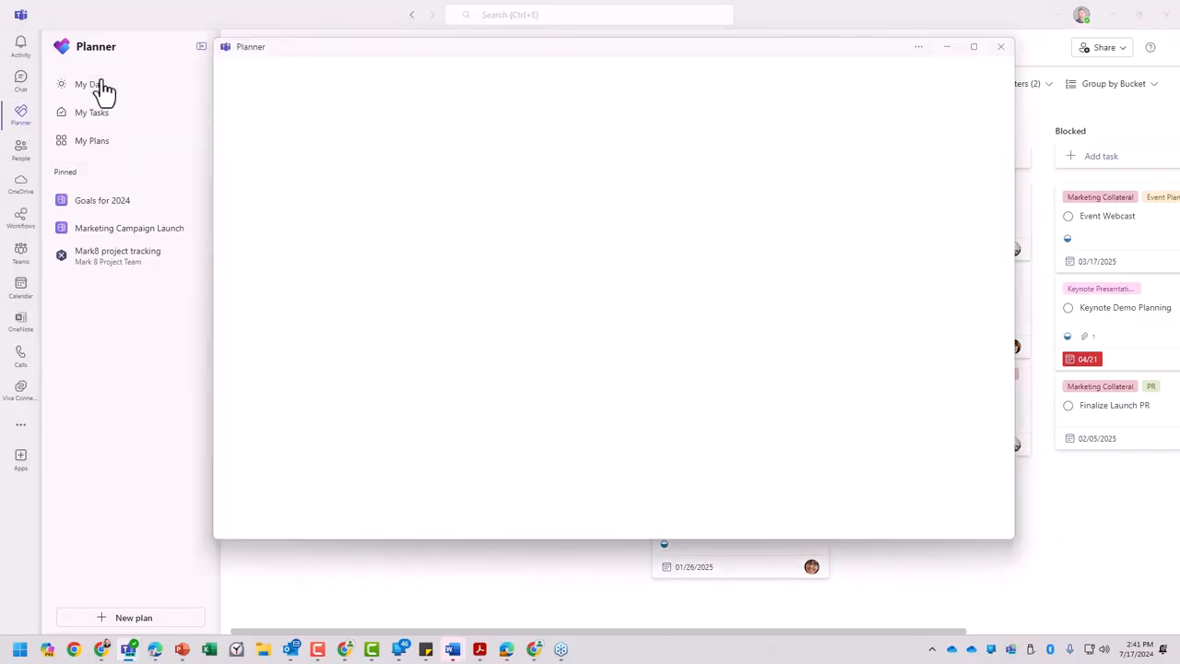
drag(284, 53, 401, 102)
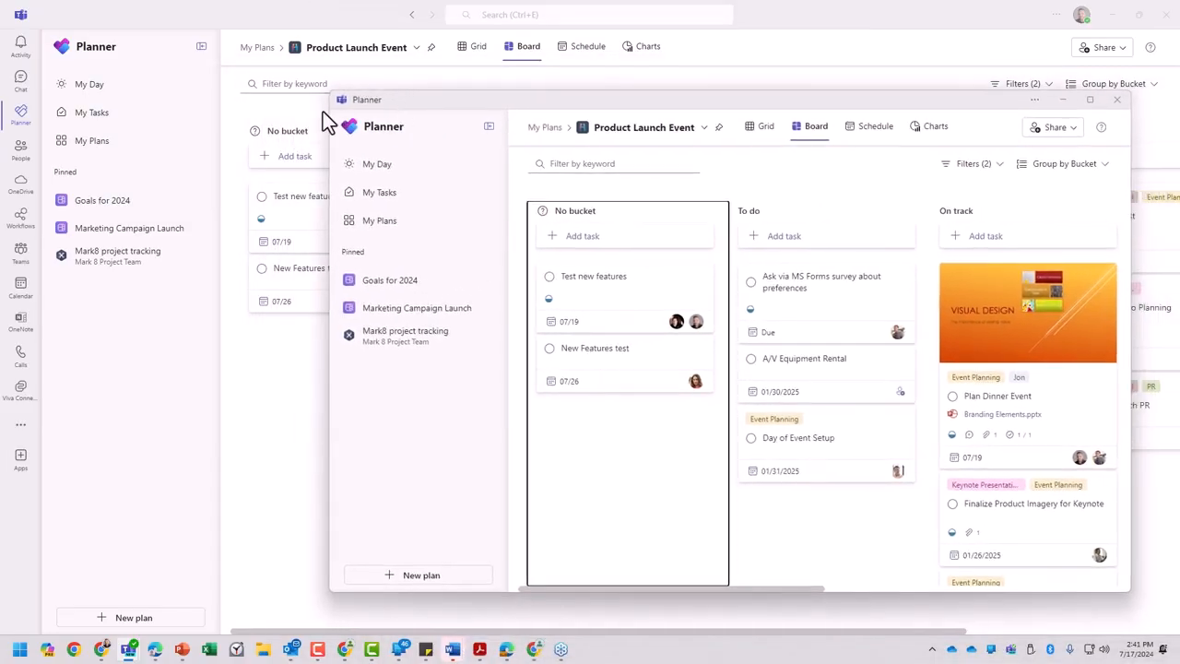
- Open OneDrive in the main Teams window and arrange that window and the separate Planner window over the browser
click(20, 184)
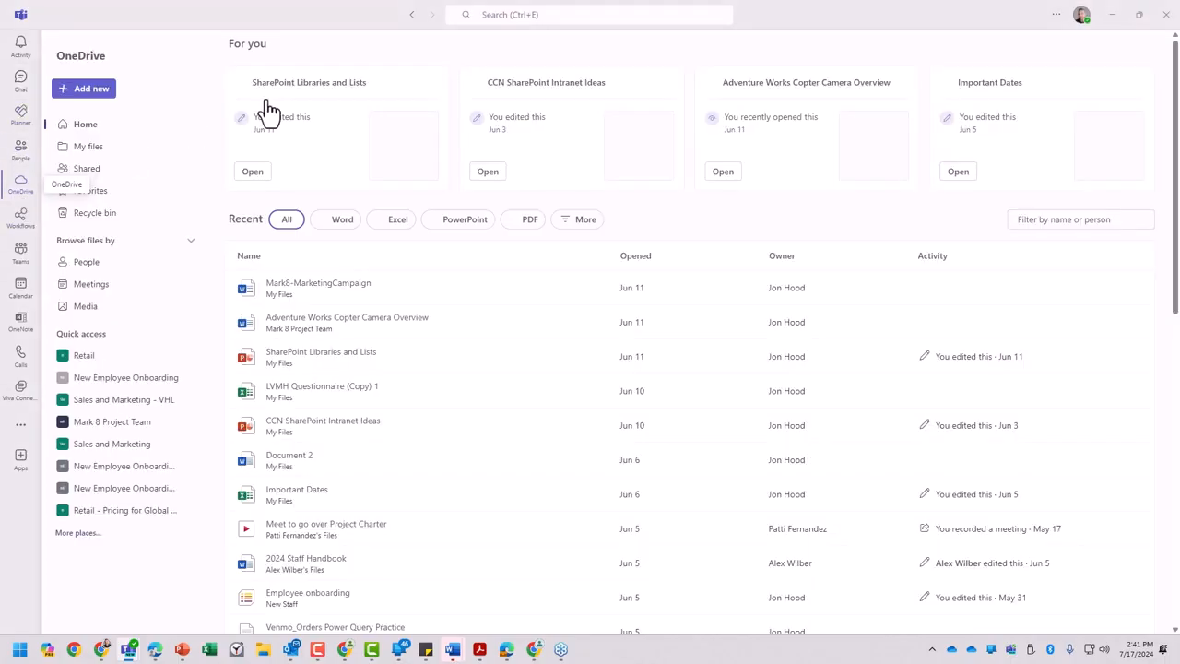
drag(772, 13, 517, 98)
drag(980, 103, 738, 113)
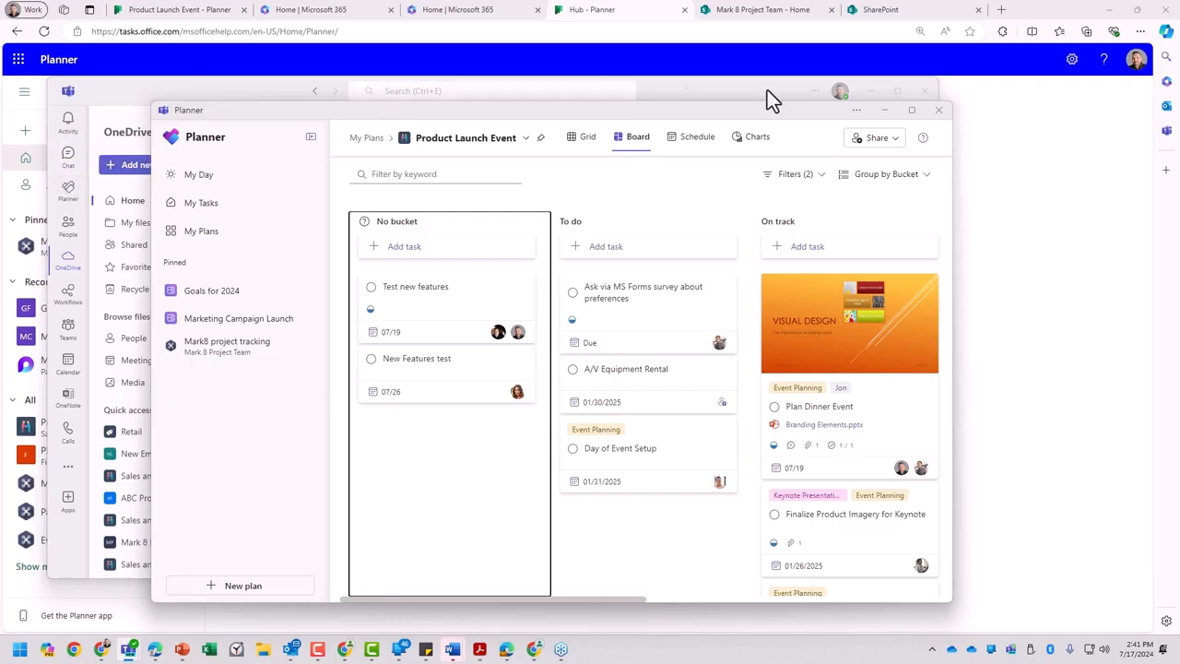
- Close the separate Planner window, then reopen Planner in the main Teams window and maximize it
click(939, 111)
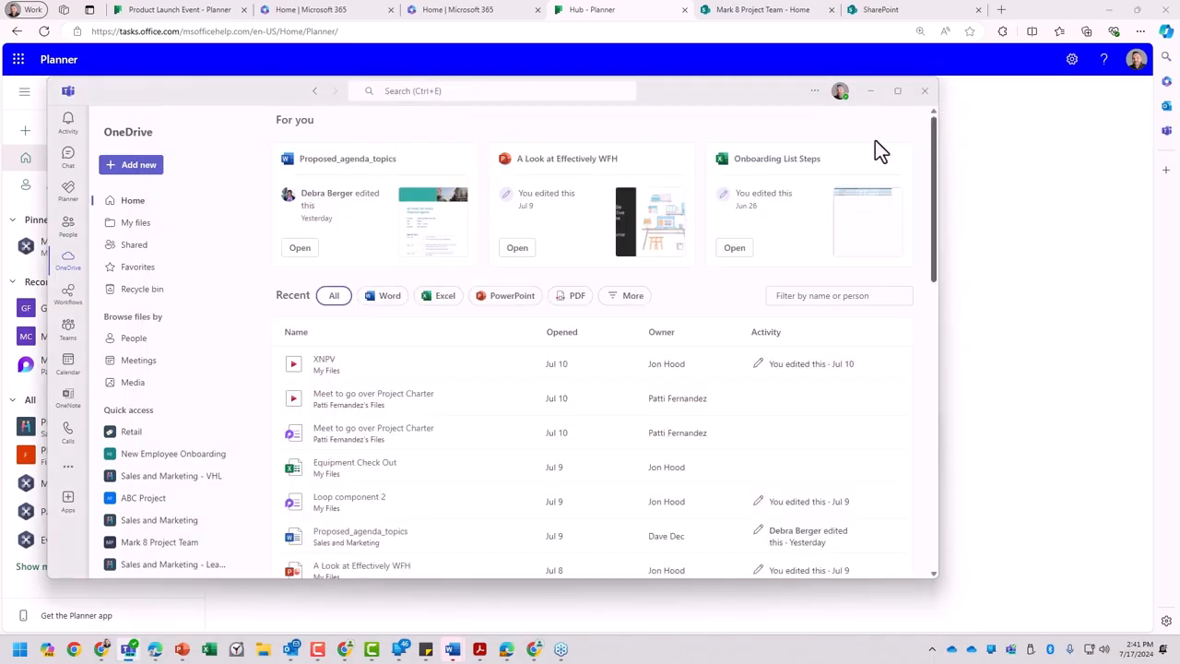
click(66, 208)
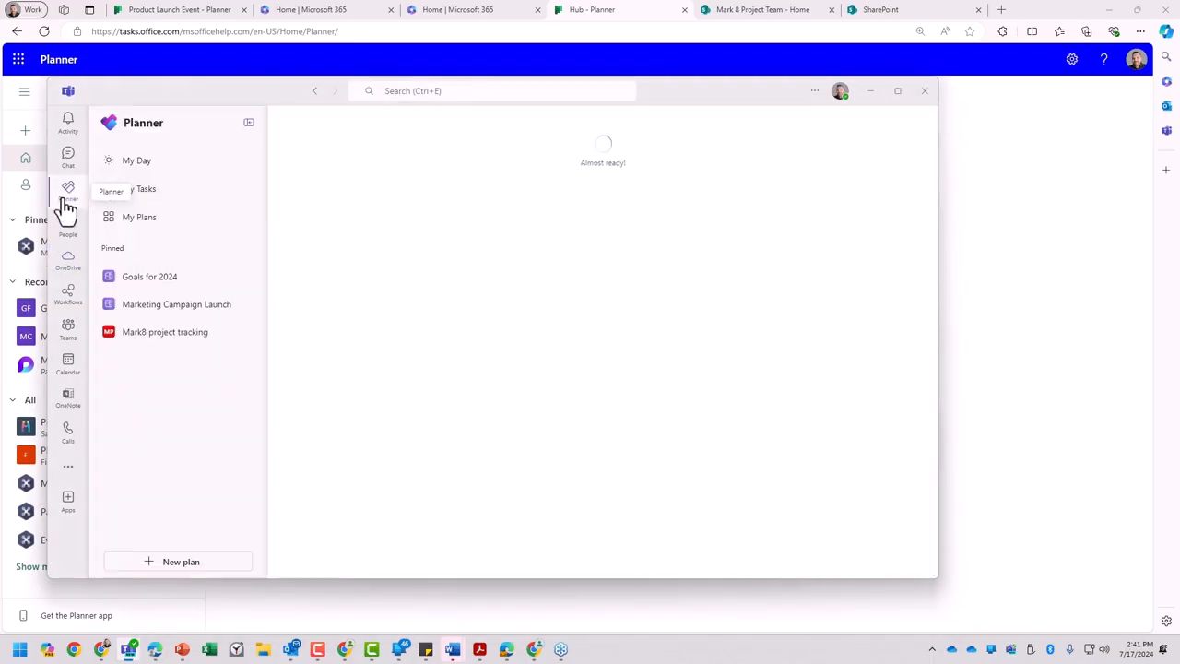
right_click(66, 200)
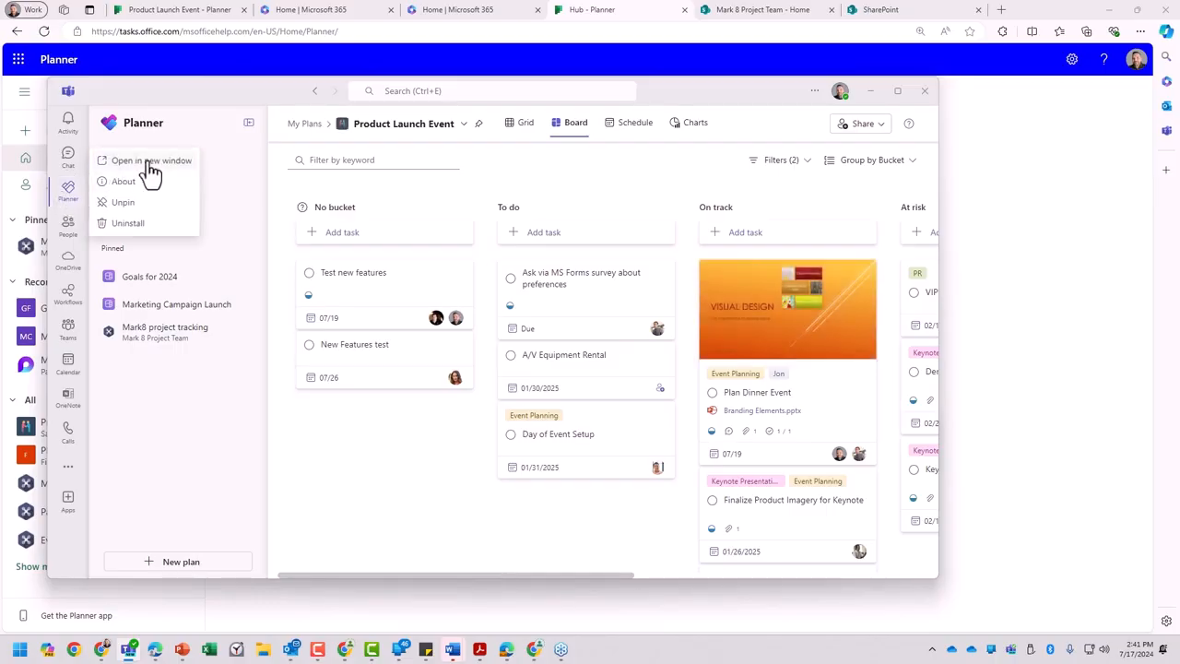
click(900, 90)
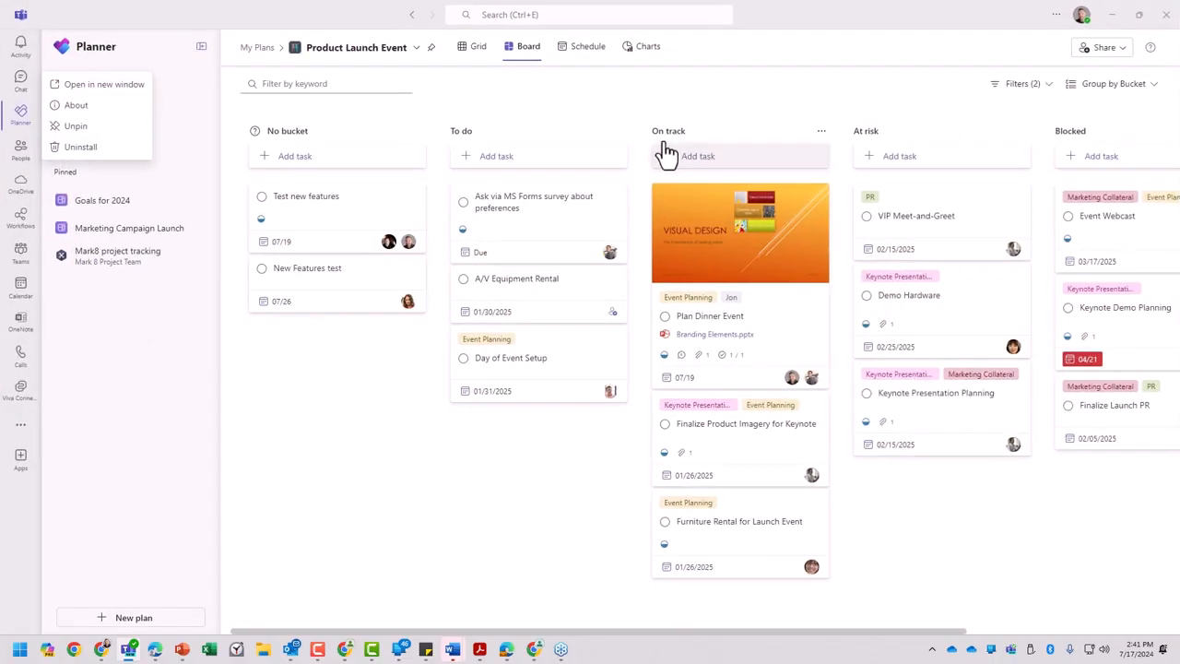
click(140, 286)
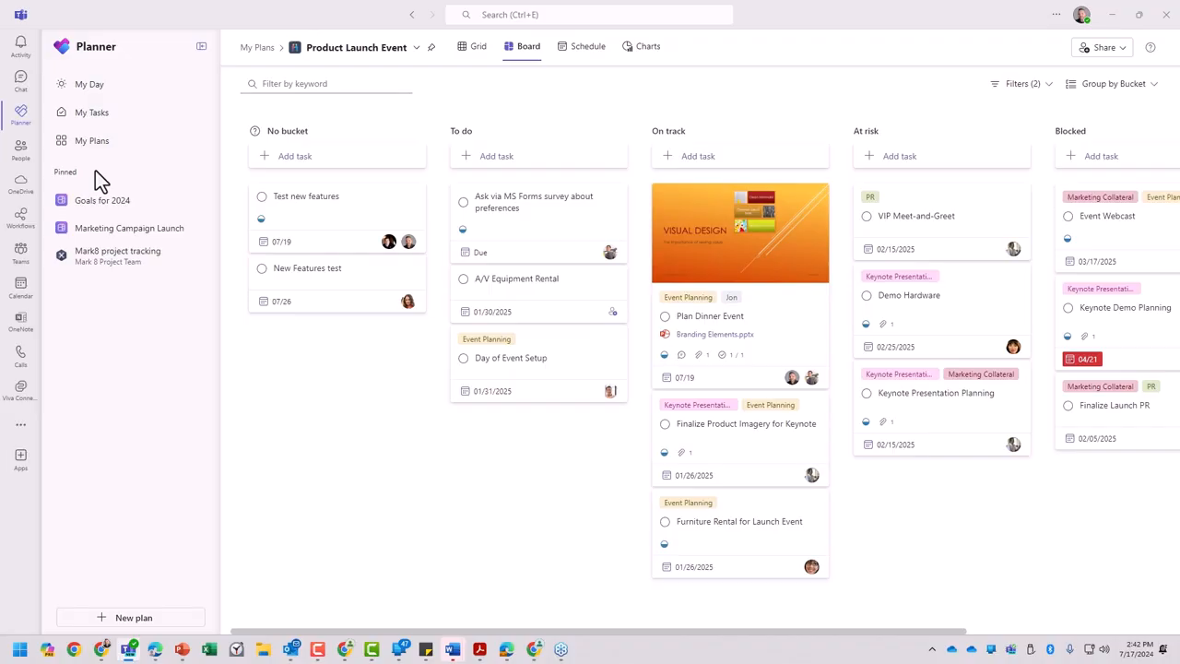
- View the plan as a grid, return to the board and move Plan Dinner Event from On track to the To do bucket
click(475, 50)
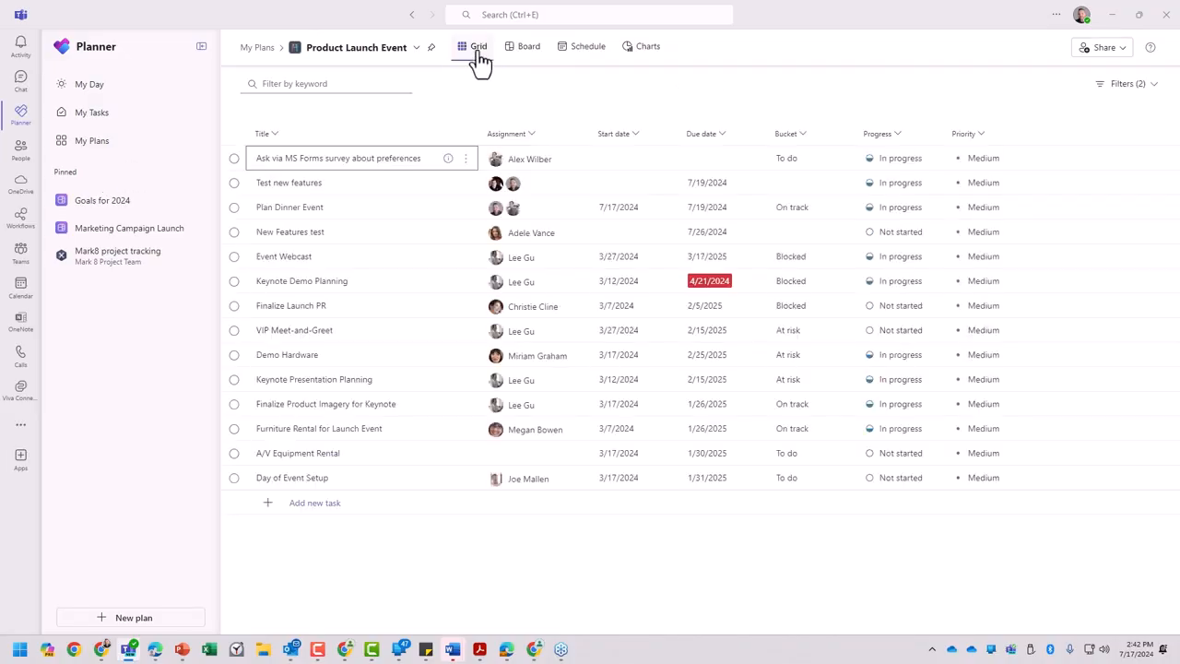
click(522, 61)
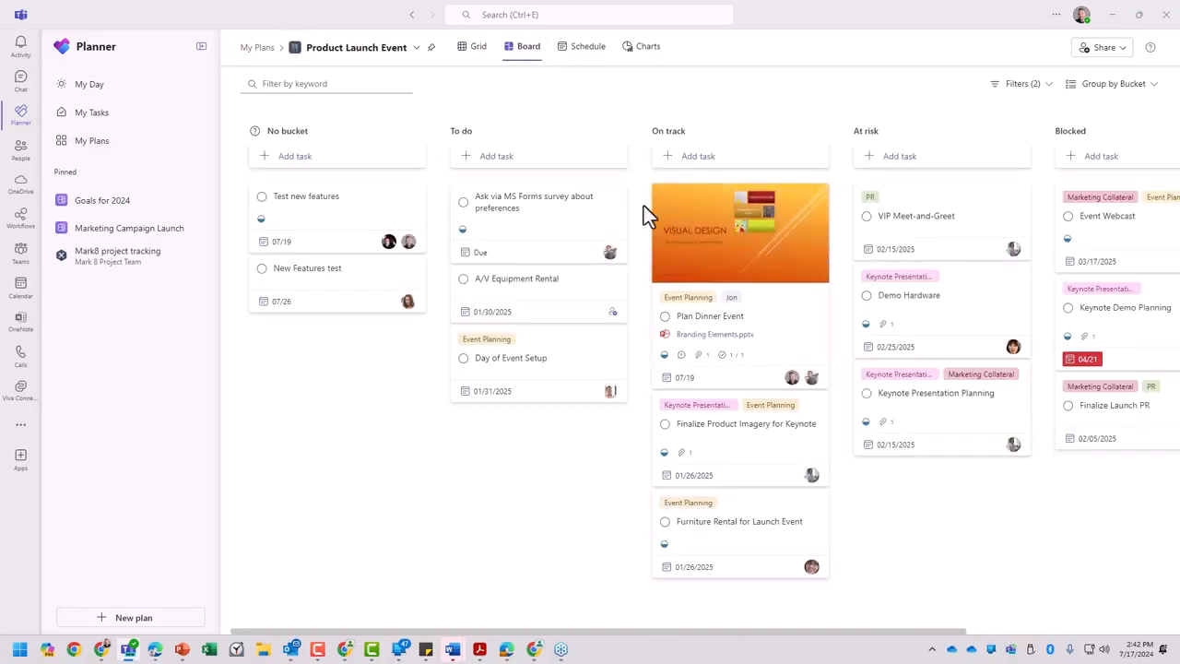
drag(703, 205, 481, 198)
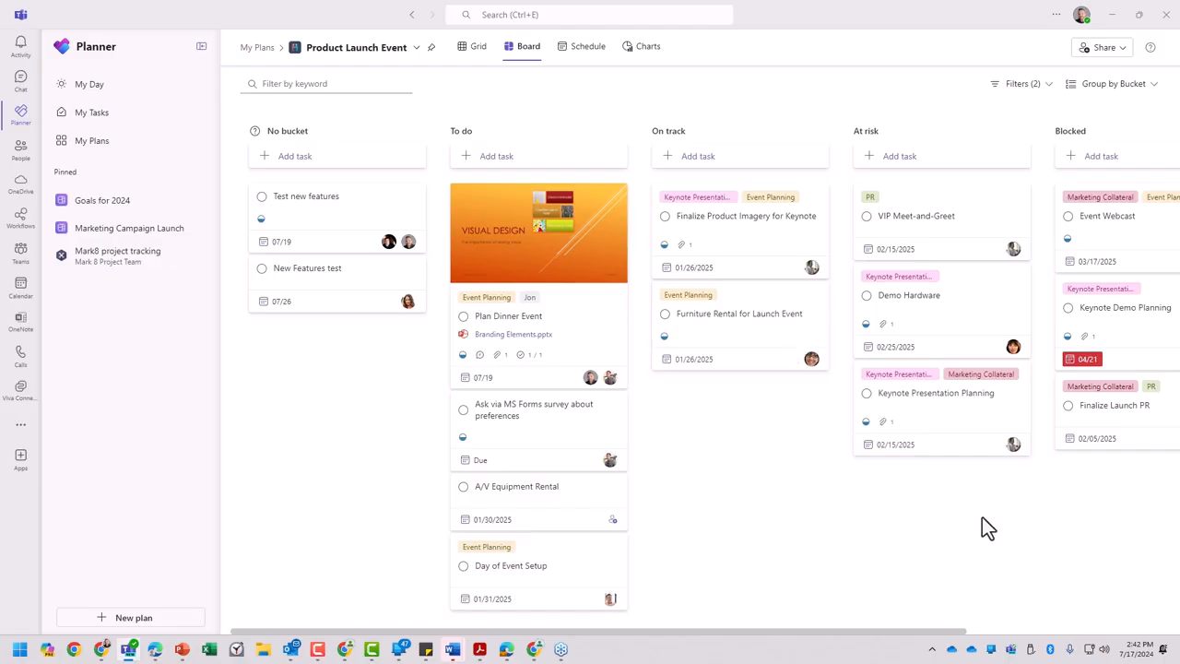
- Filter the board to tasks with a Late due date and the label named after a team member
scroll(933, 535, right, 5)
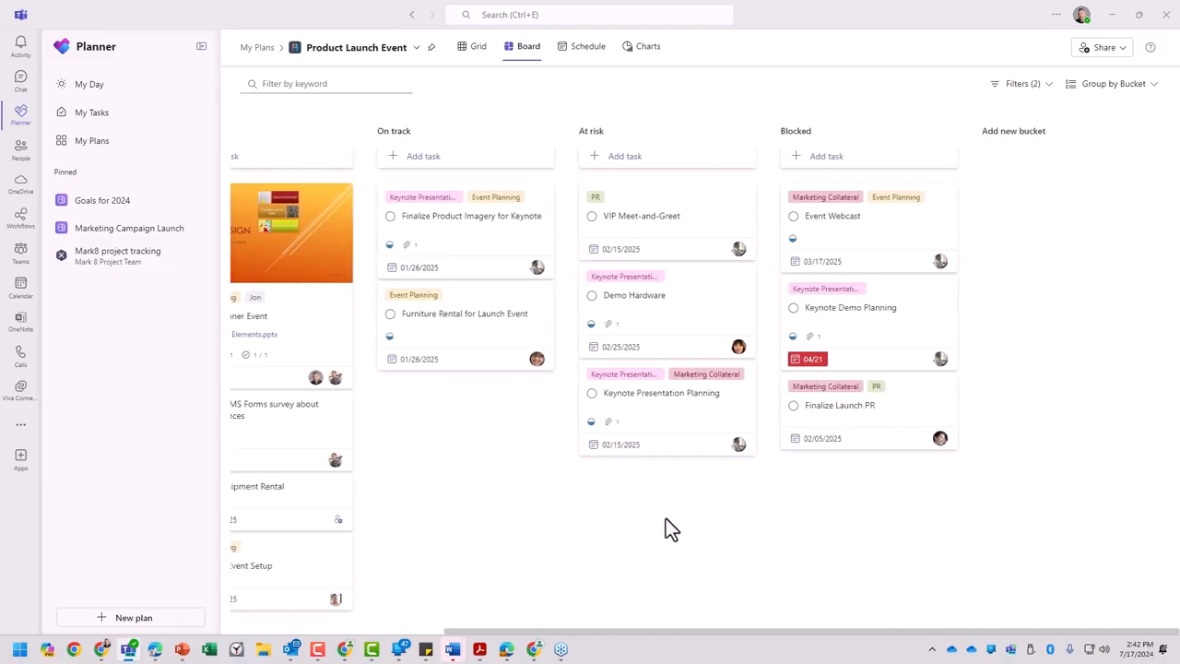
click(1027, 84)
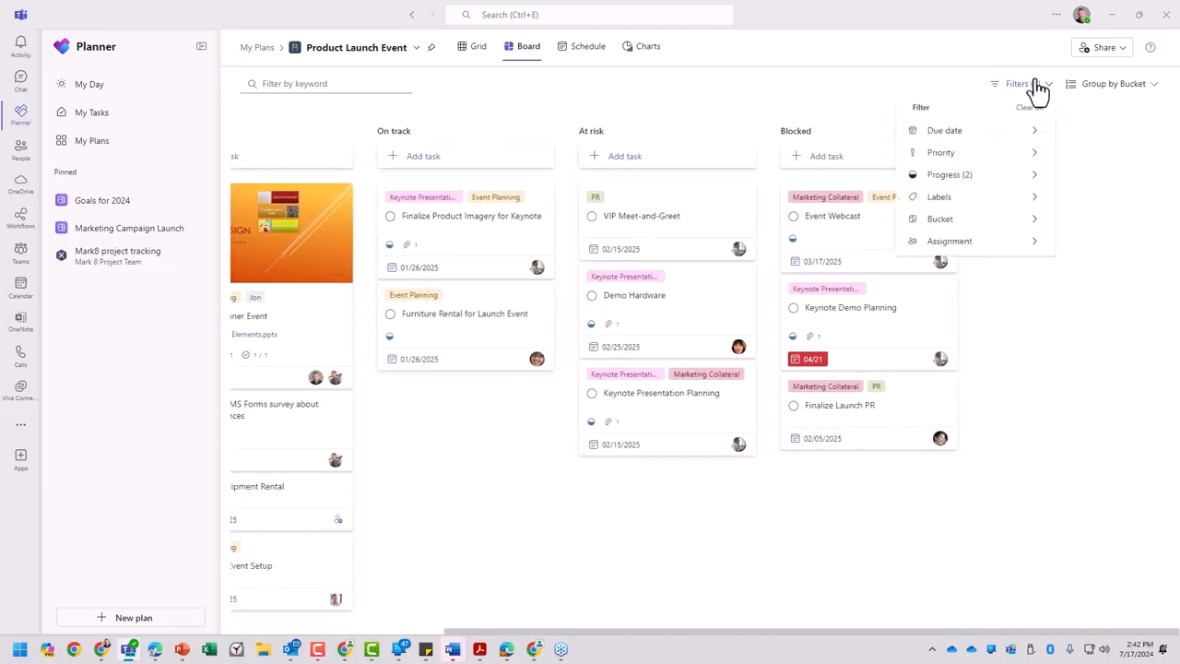
mouse_move(986, 135)
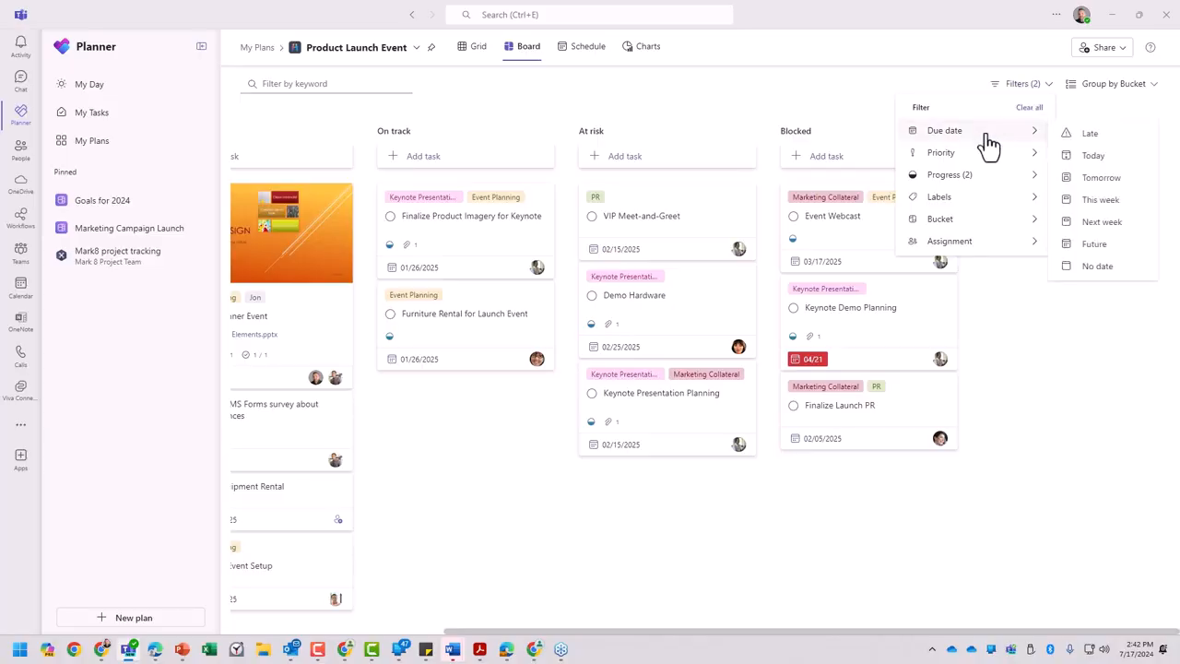
click(1078, 131)
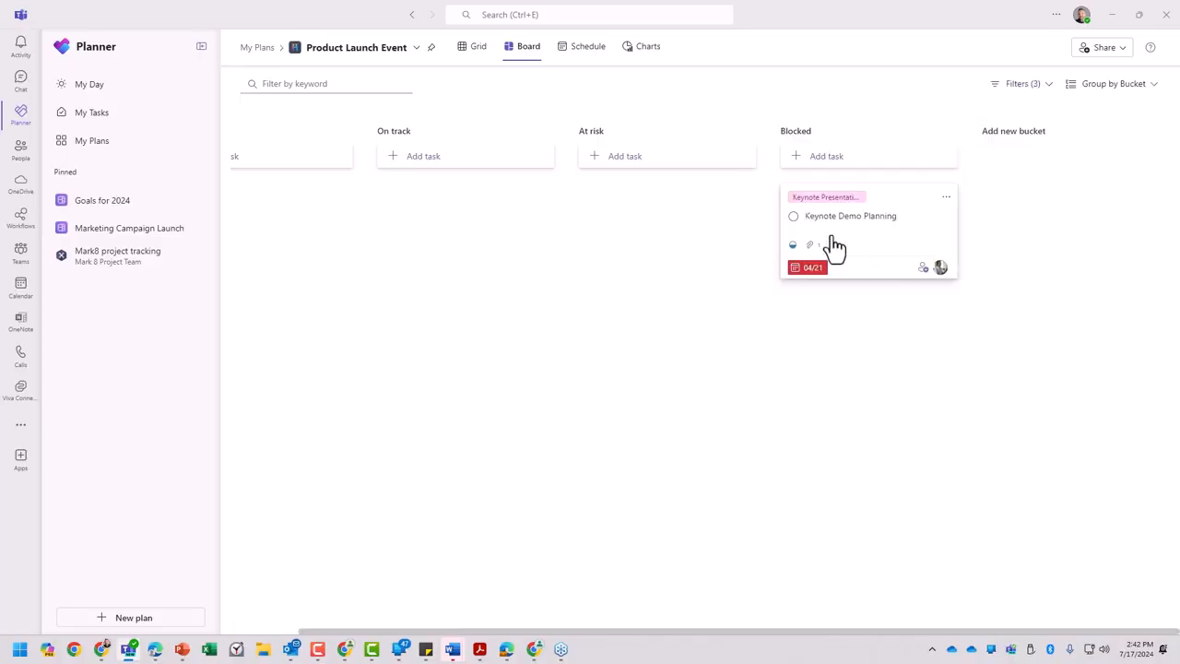
click(1025, 85)
mouse_move(981, 201)
click(801, 337)
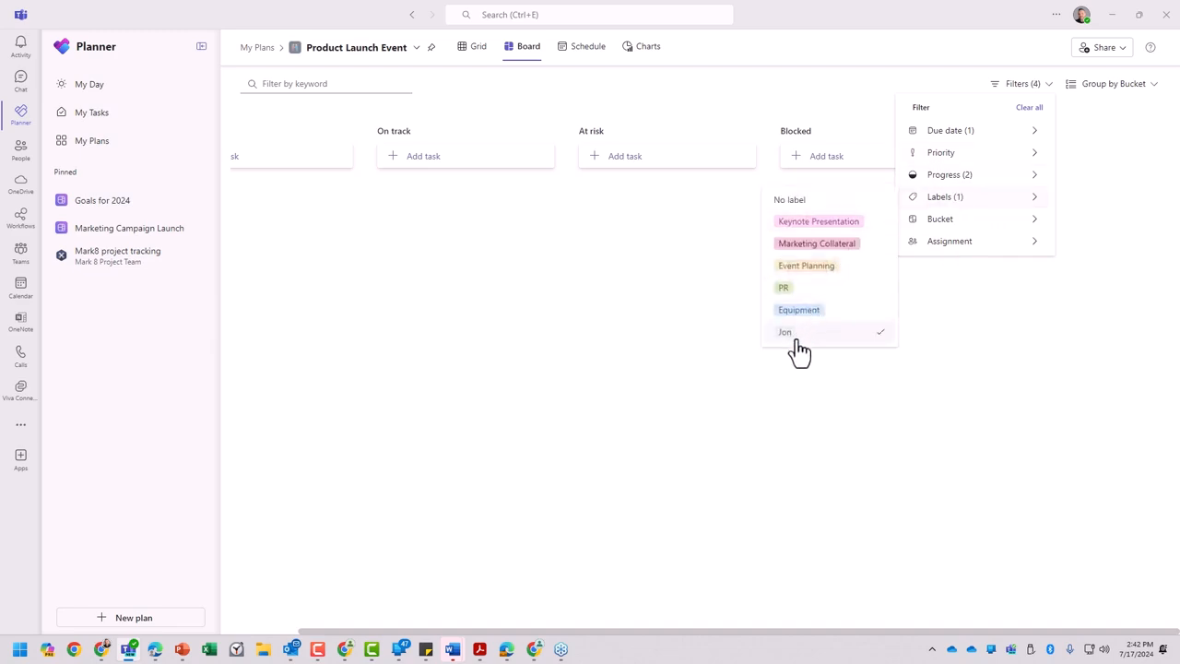
- Clear all filters from the Product Launch Event board
click(1022, 82)
click(1014, 84)
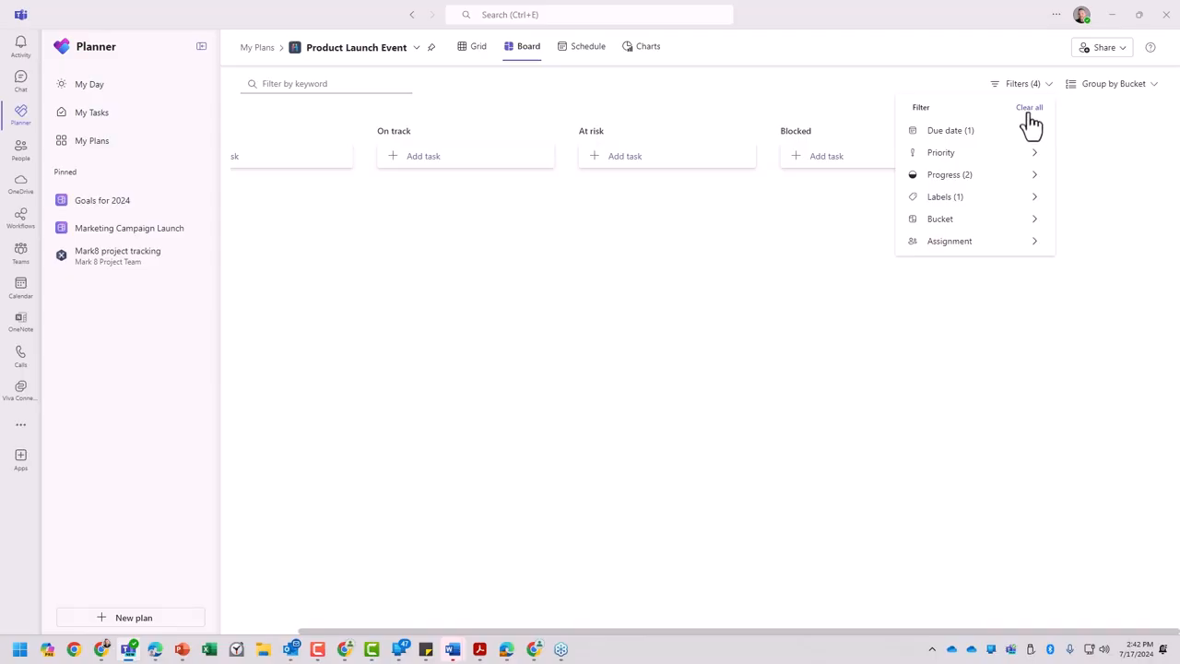
click(1029, 109)
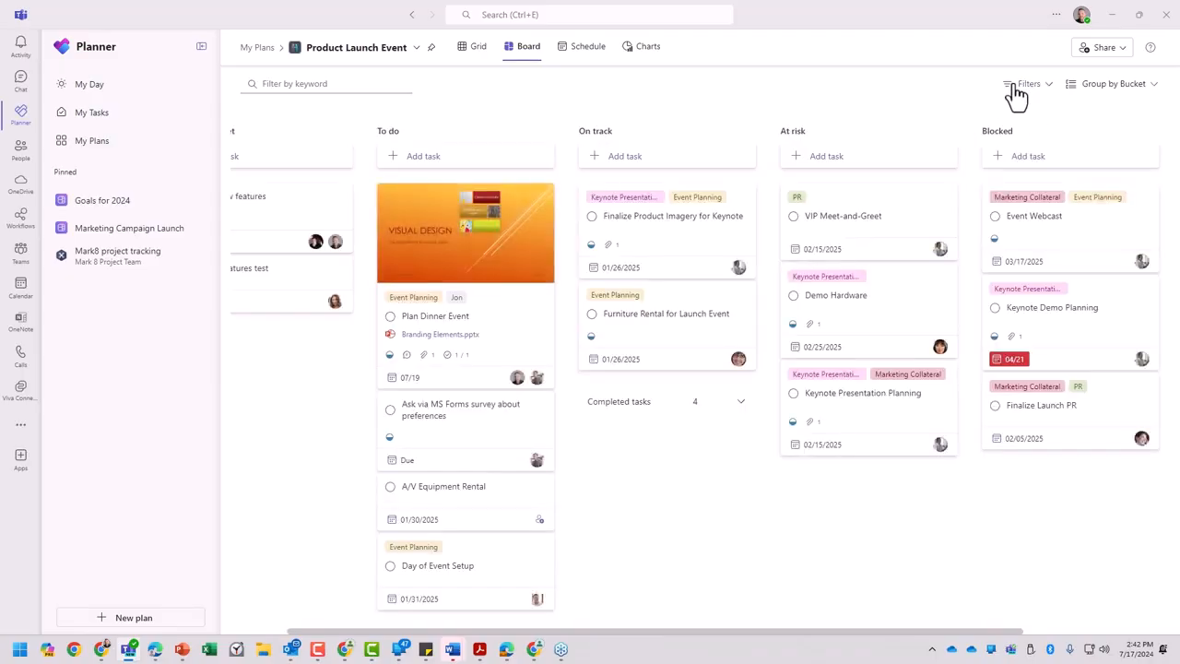
- View the board's tasks grouped by Assigned to and by Due date
click(1104, 84)
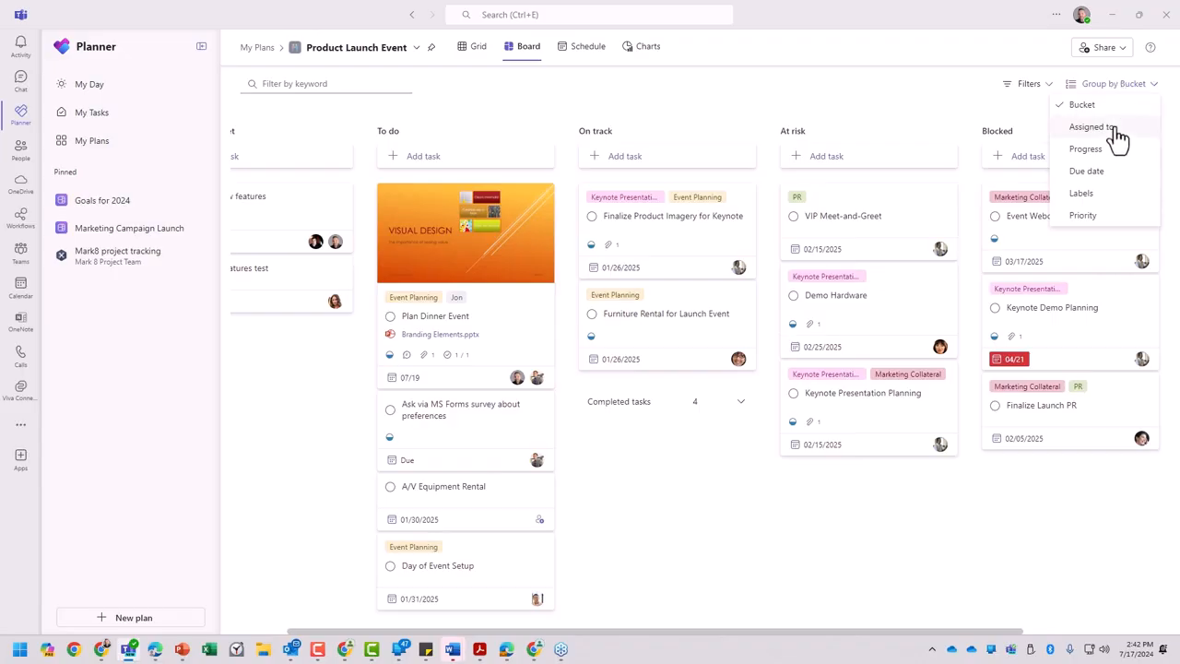
click(1111, 129)
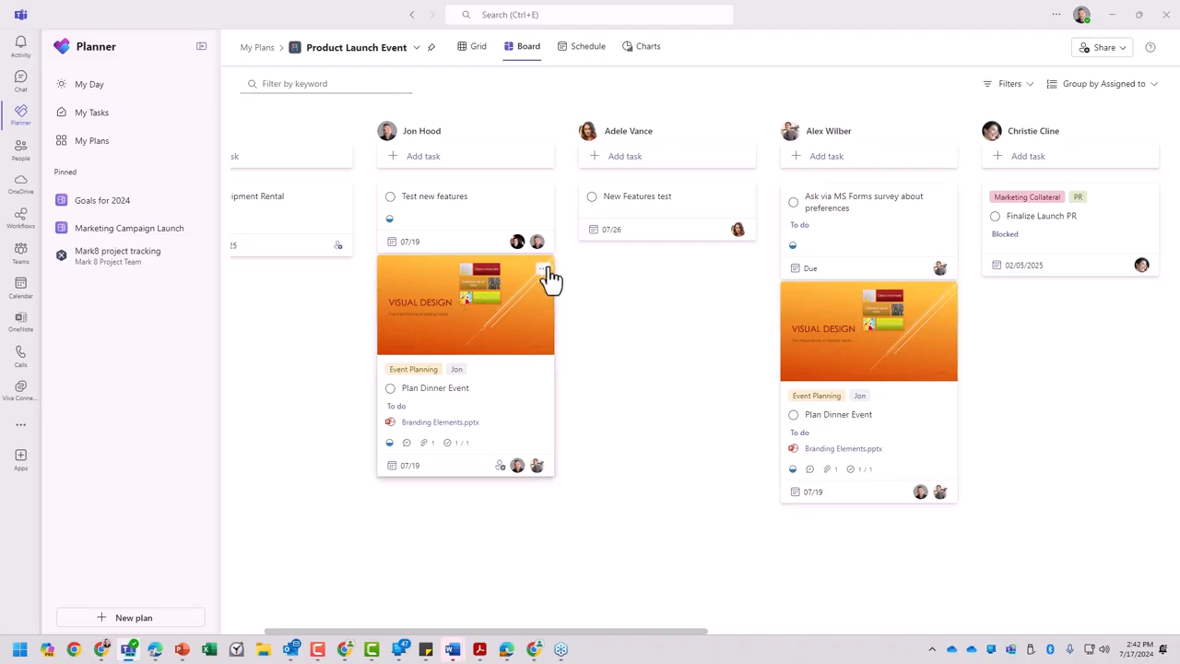
click(1099, 88)
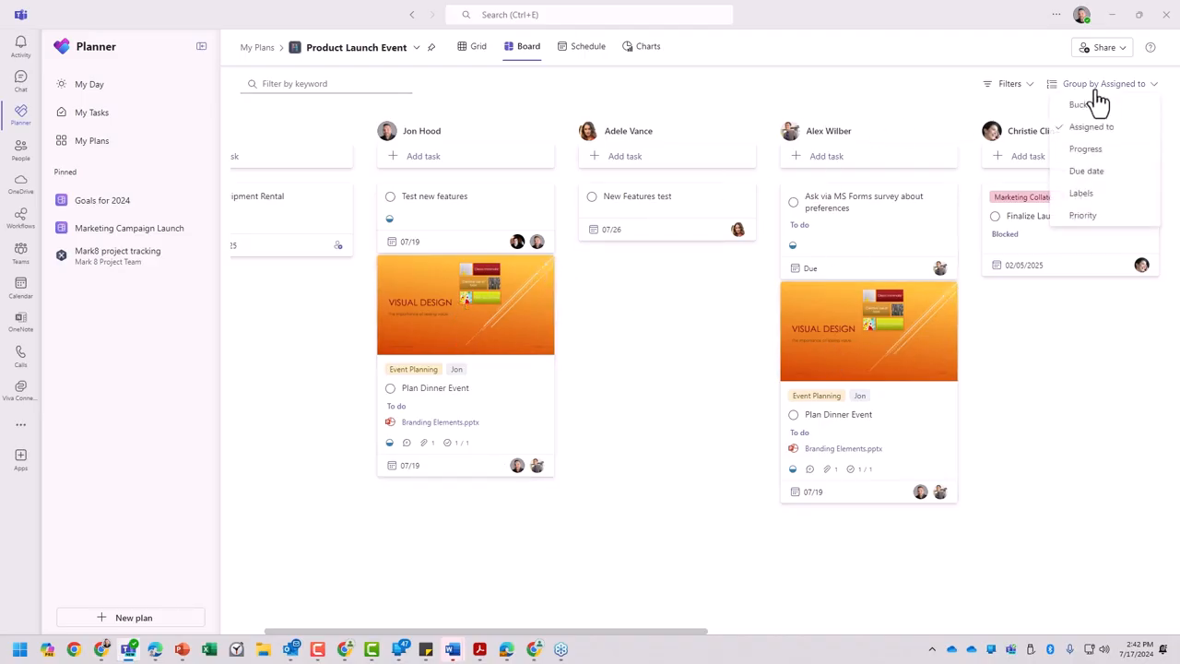
click(1097, 175)
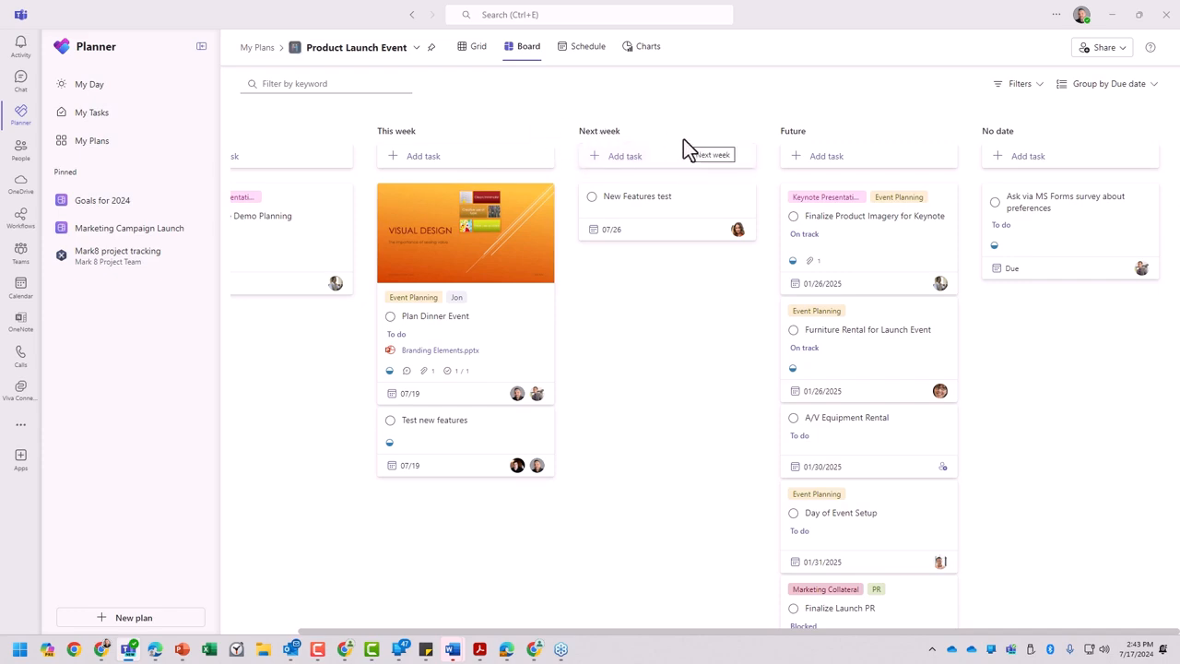
- Group the board by Bucket again and activate the keyword filter
click(1119, 92)
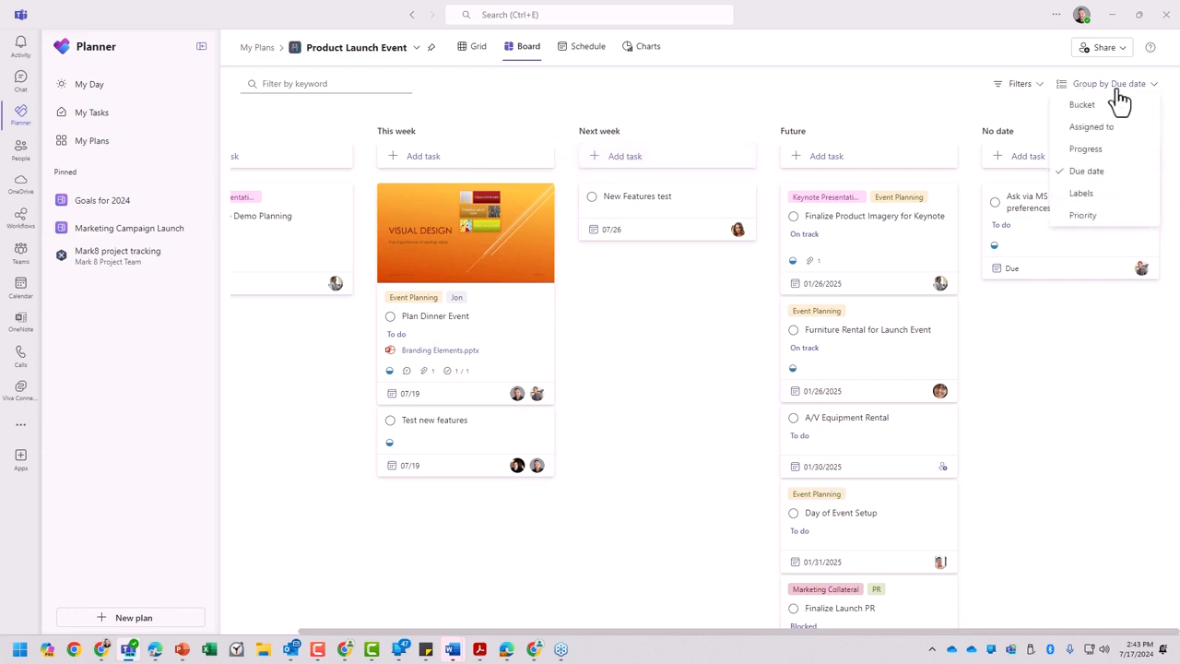
click(1096, 107)
click(285, 84)
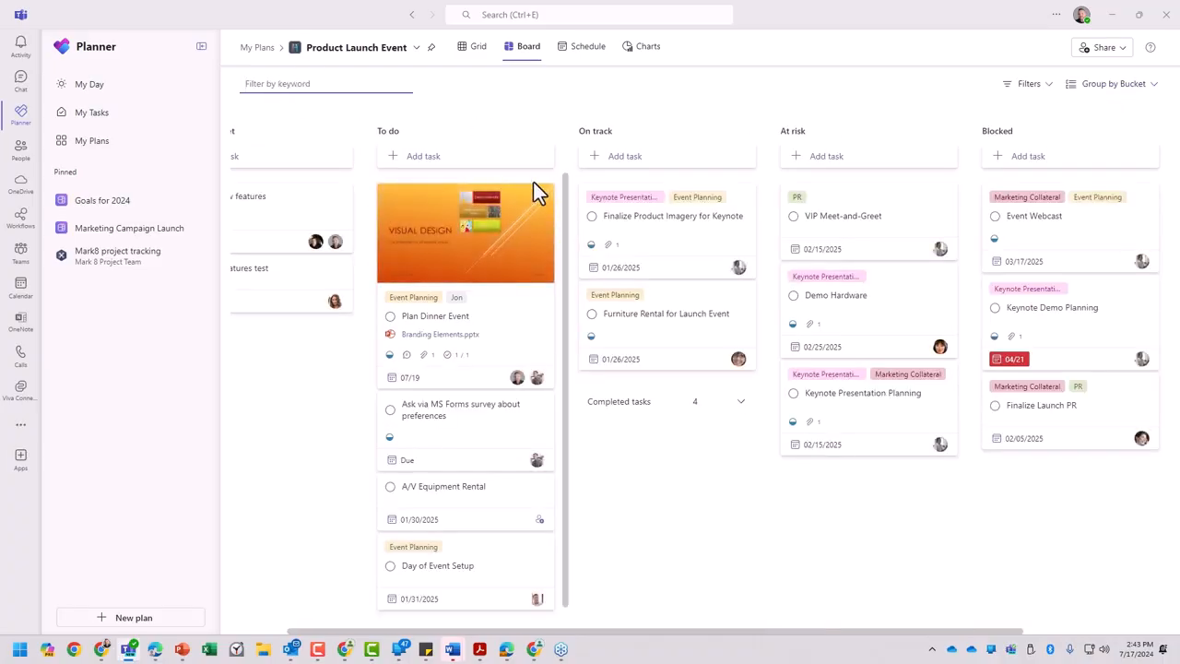
- Filter the board's tasks by the keywords "plan" and "din" in turn, clearing the keyword filter after each
text(plan)
drag(930, 631, 613, 533)
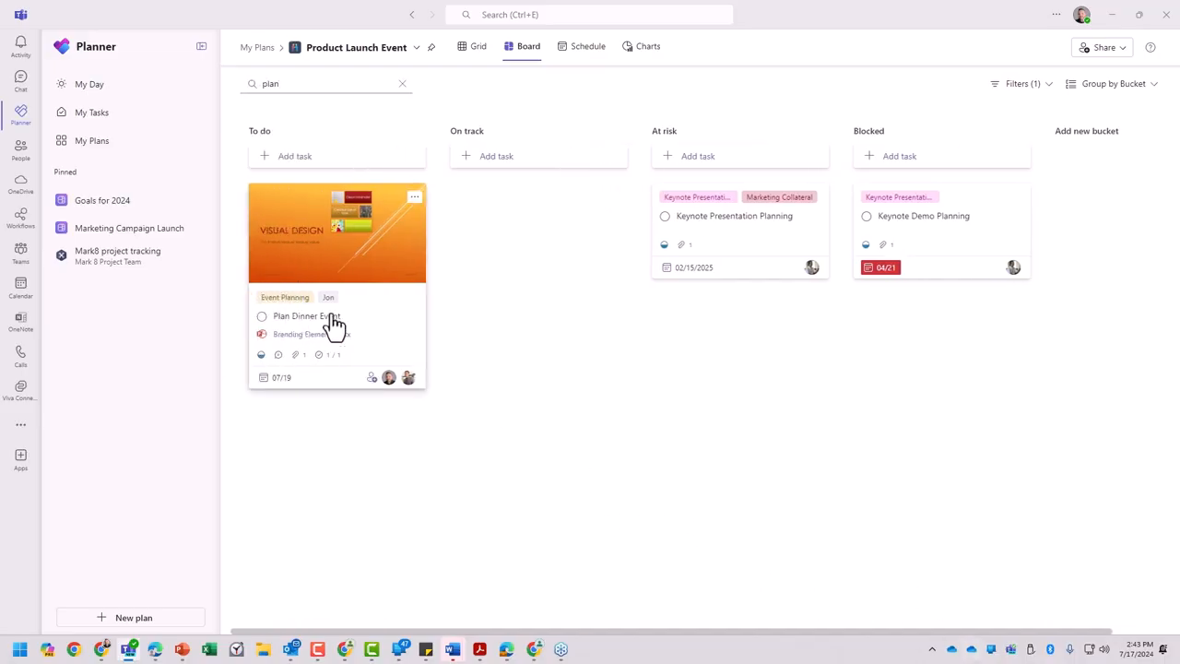
click(403, 85)
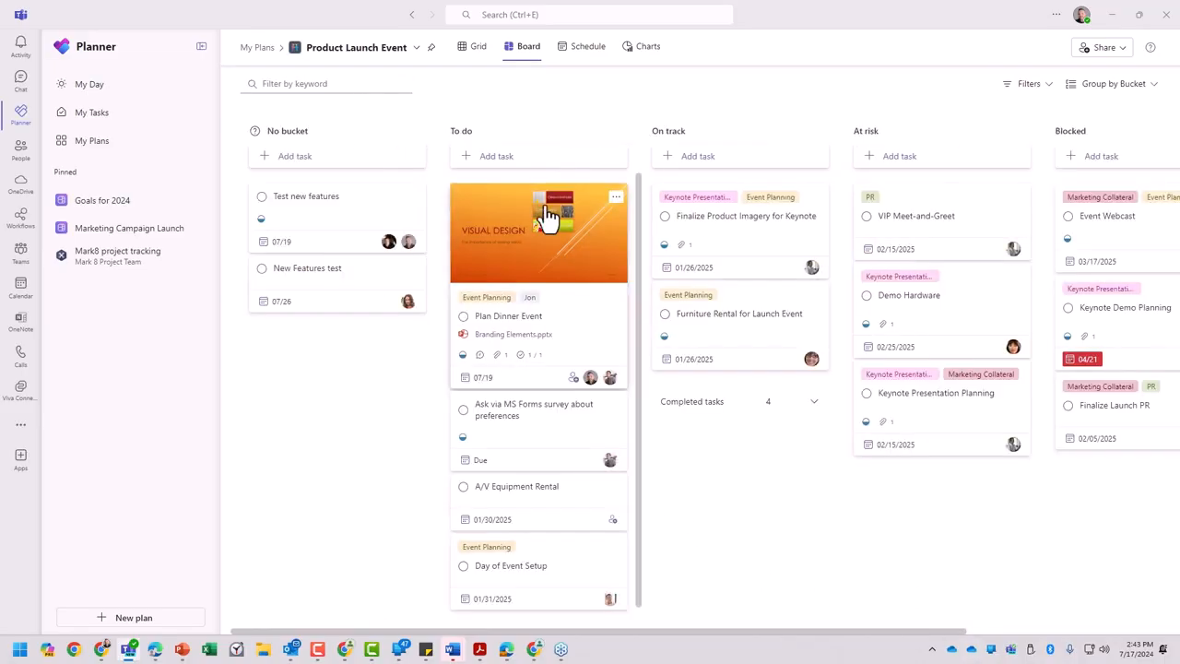
click(333, 84)
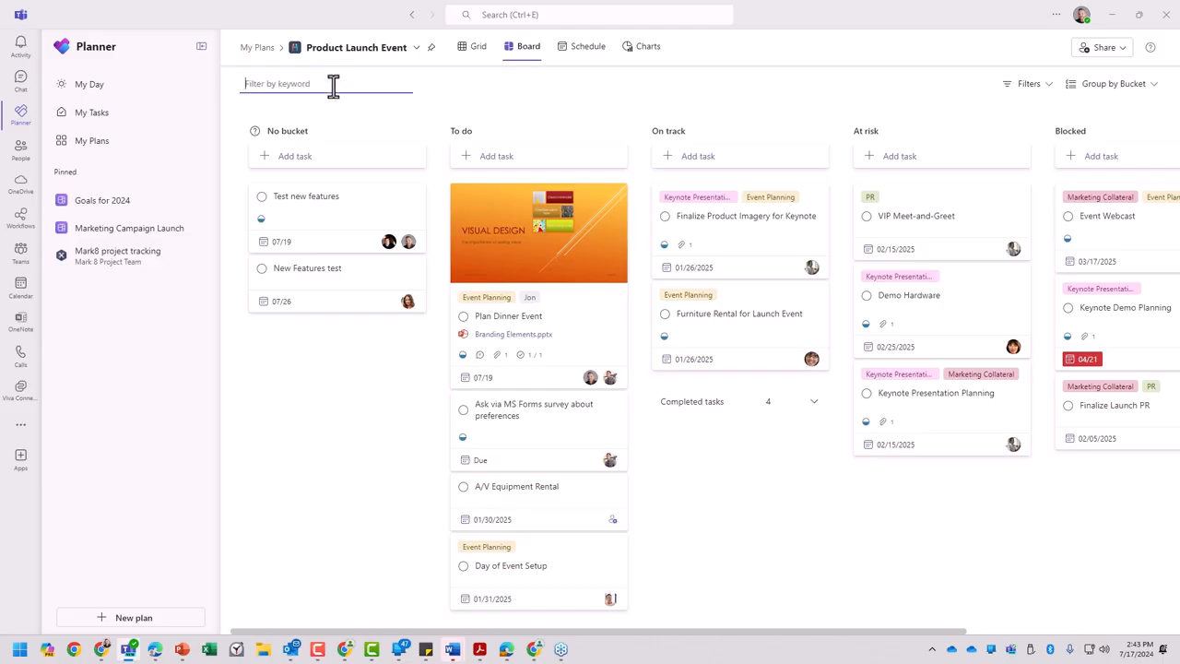
text(din)
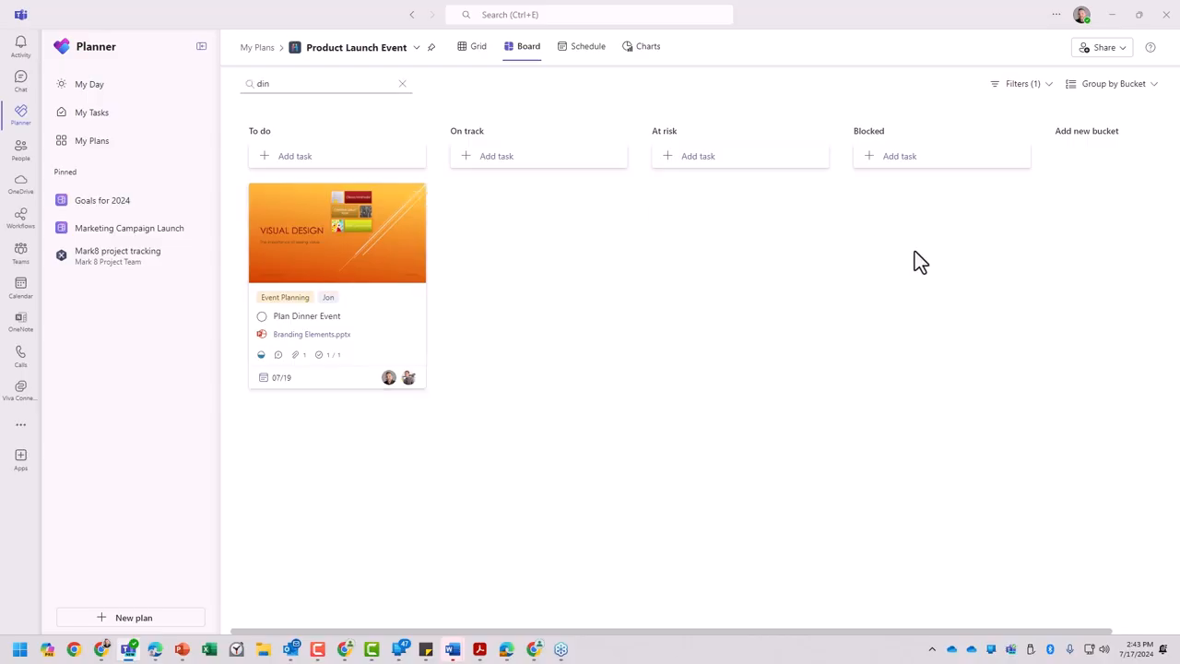
click(402, 84)
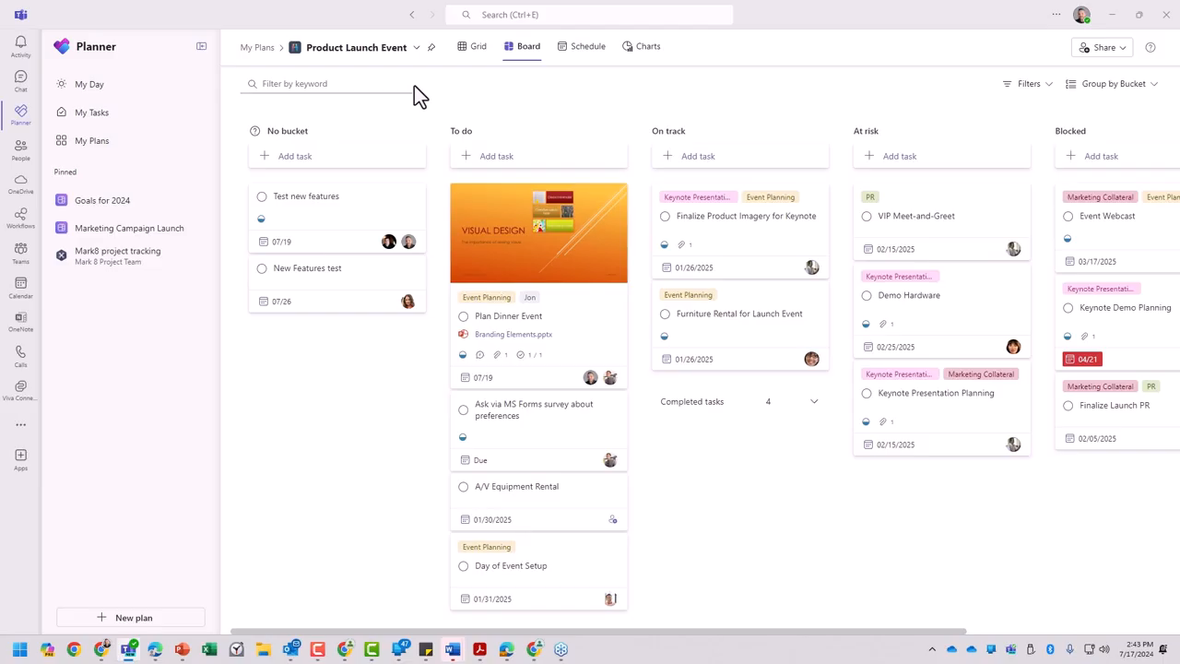
- Open the plan's Schedule view and look through all tasks on July 10, 2024
click(580, 48)
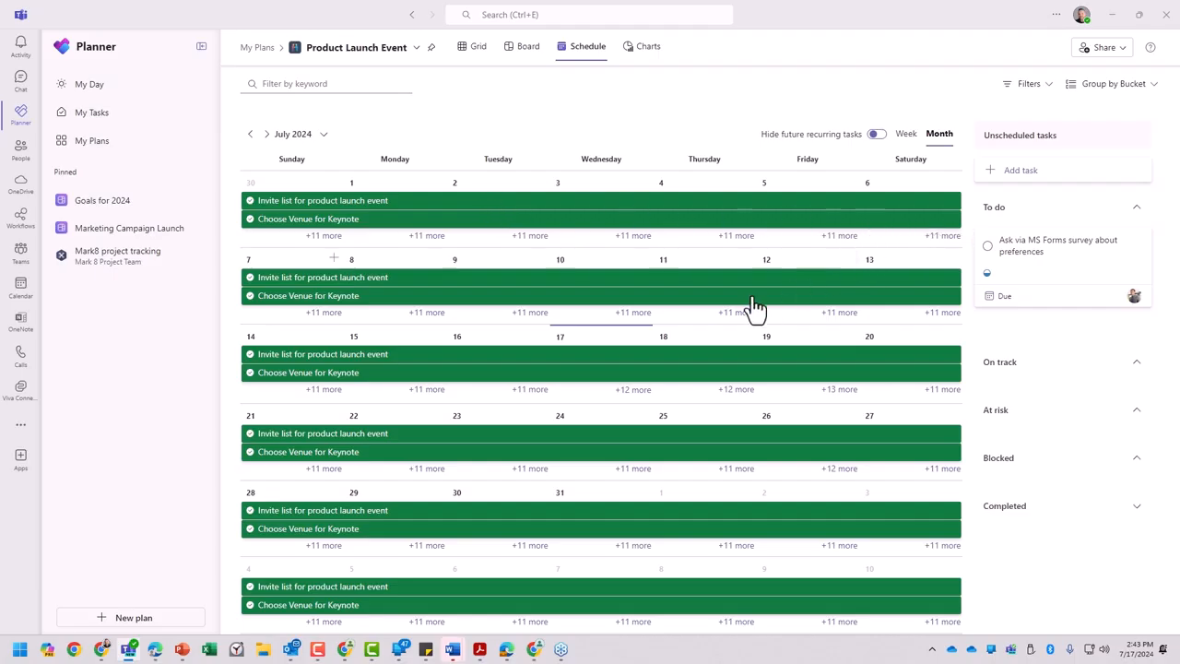
click(632, 312)
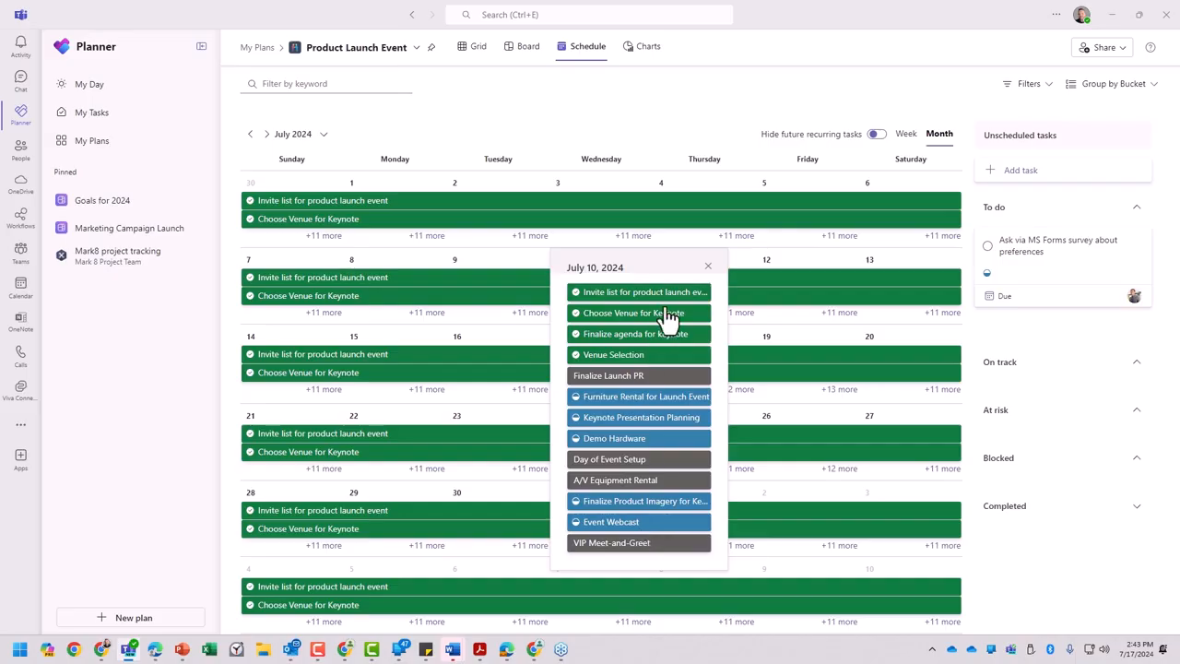
click(708, 267)
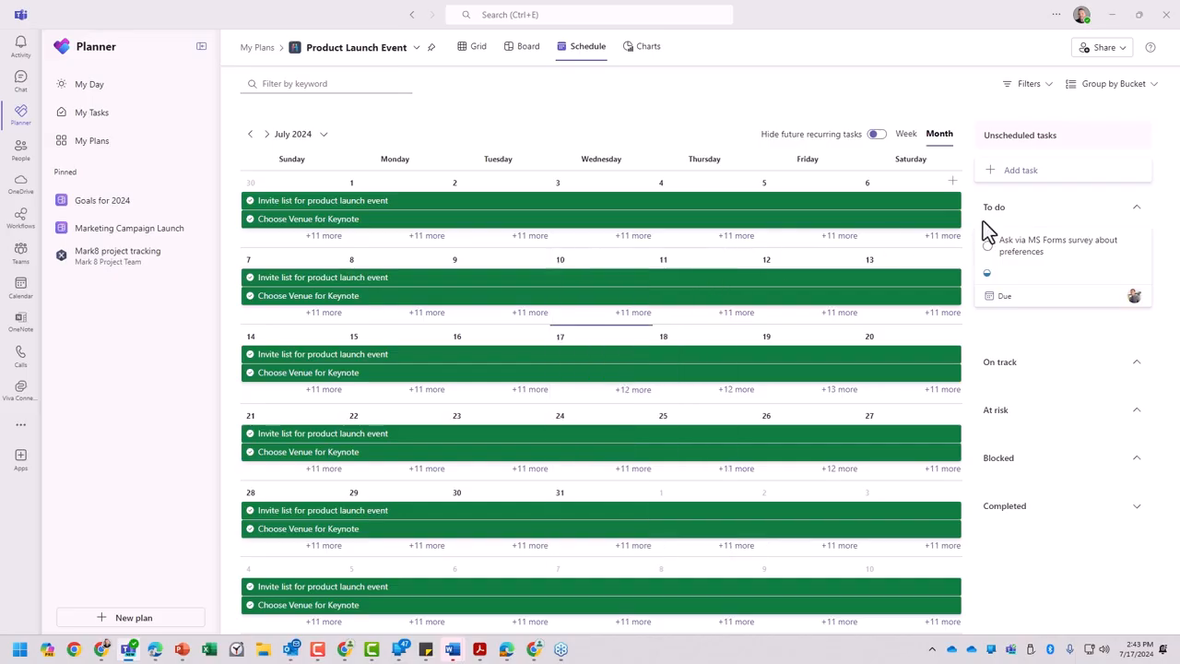
- View the schedule by week and return it to the month layout
click(876, 134)
click(907, 136)
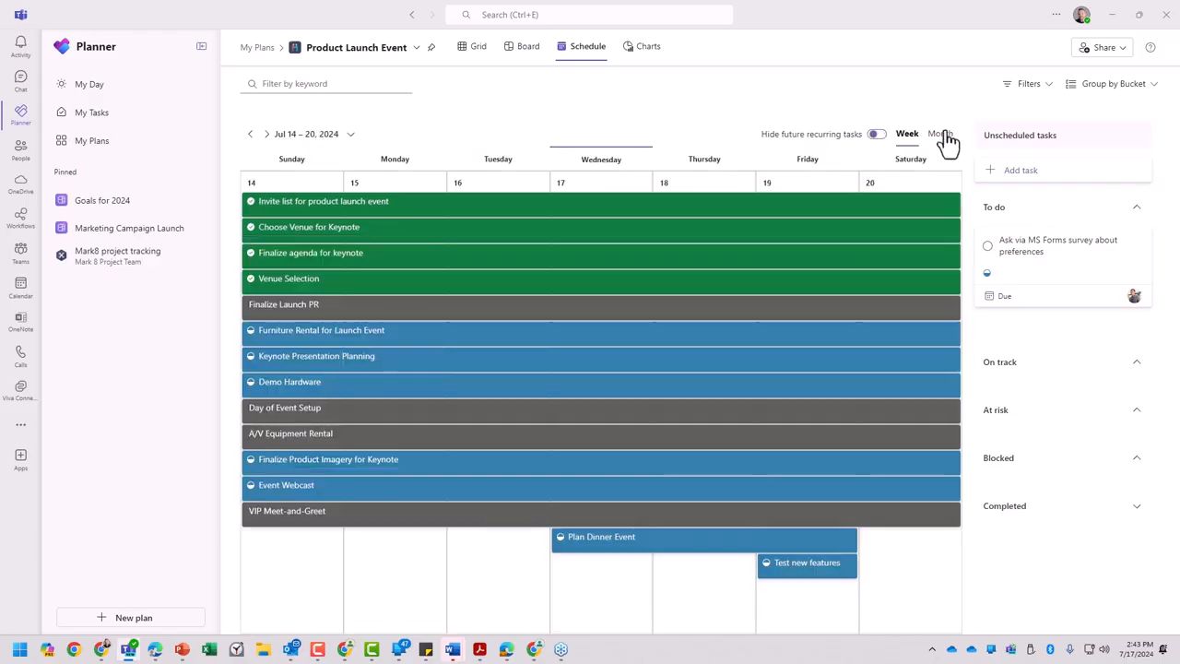
click(940, 136)
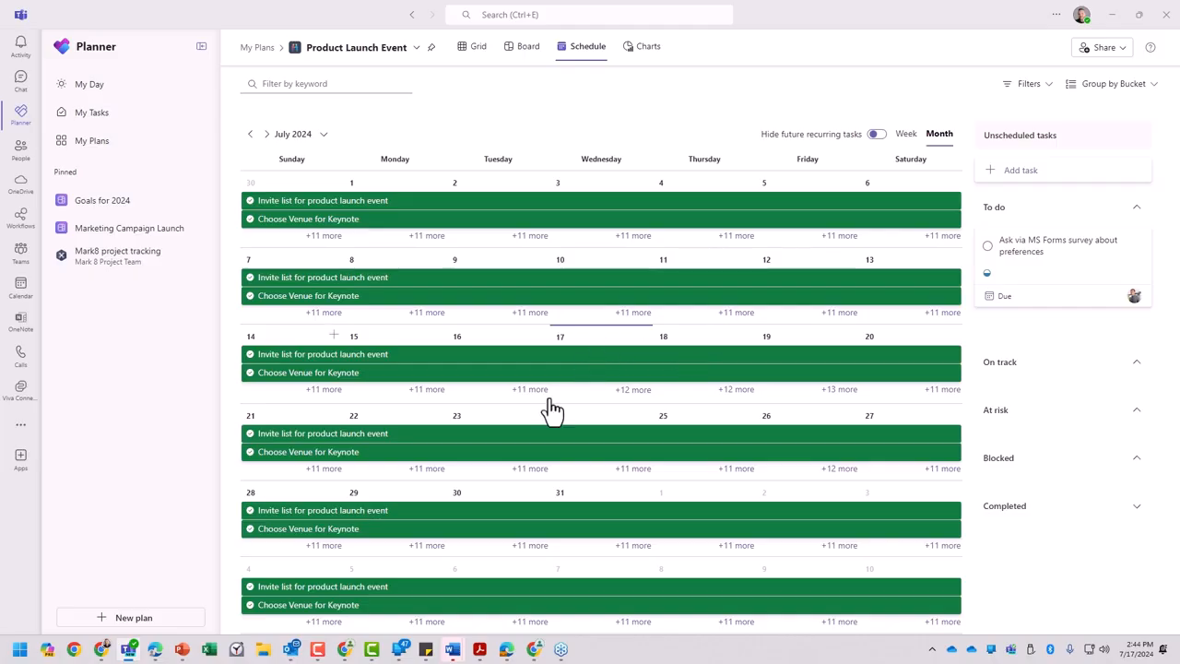
- Switch to Outlook and open the first account's Inbox
click(292, 649)
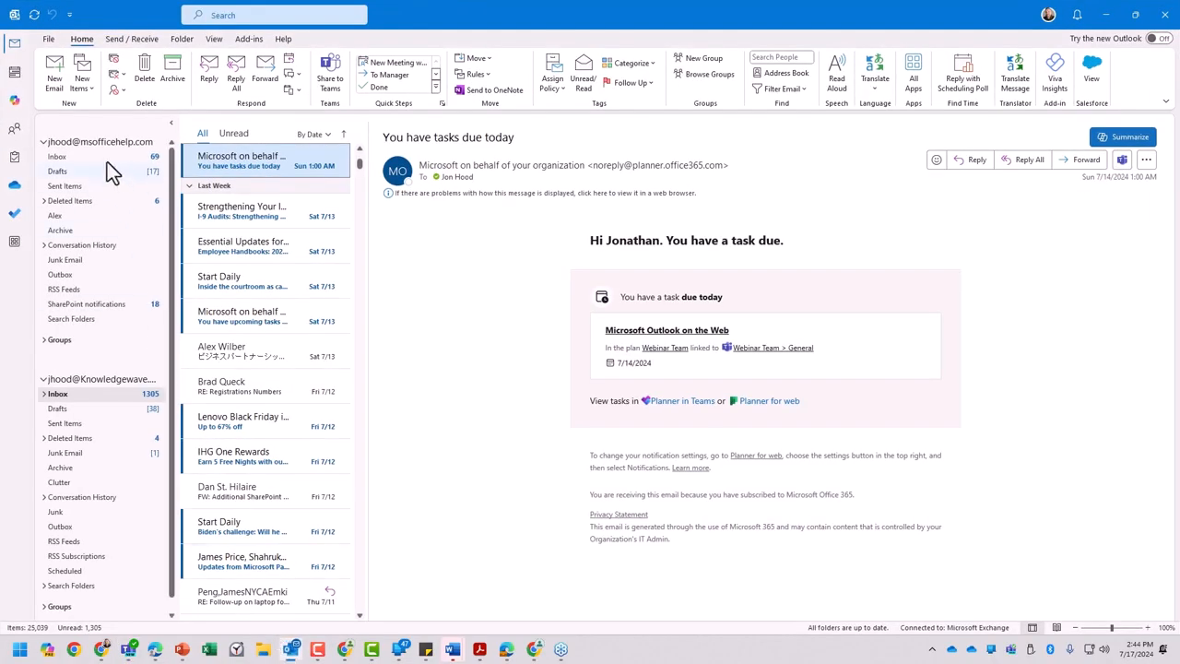
click(71, 160)
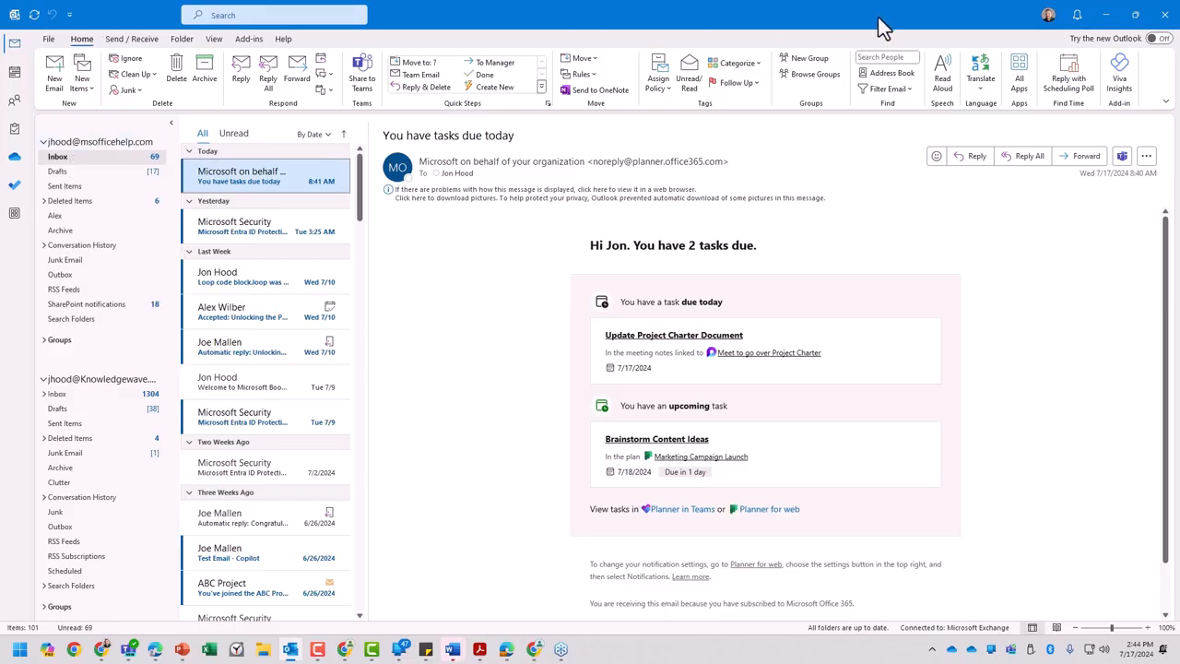
- Try to open Outlook's Add Apps page
click(13, 215)
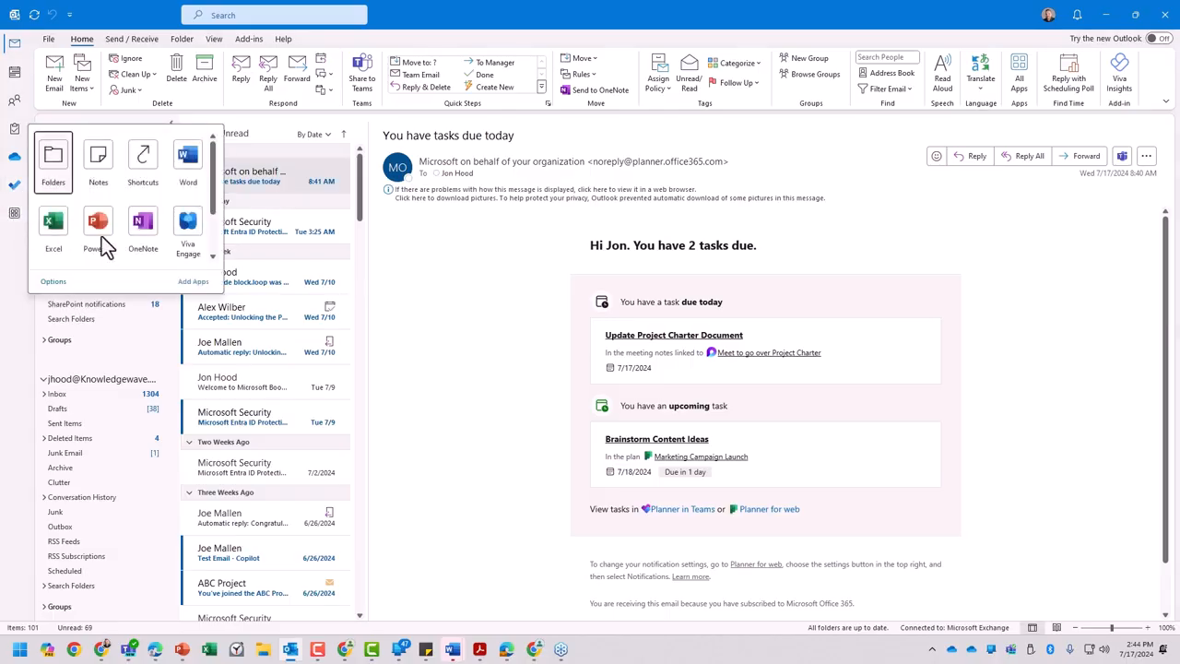
scroll(211, 251, down, 2)
click(192, 282)
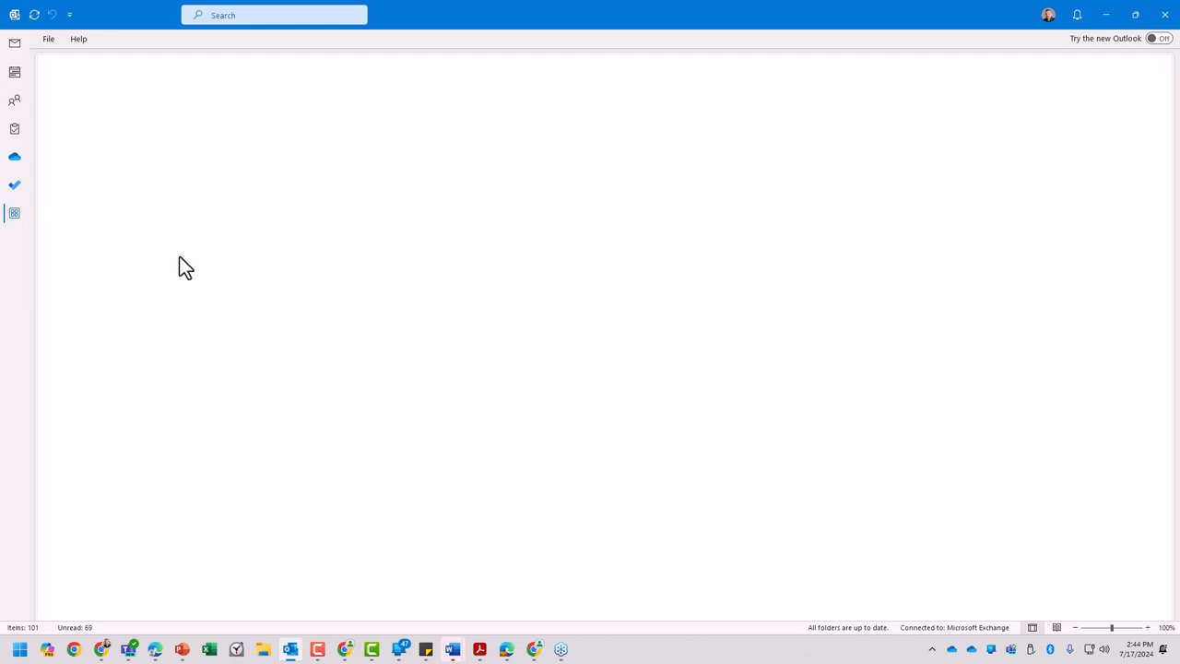
click(9, 215)
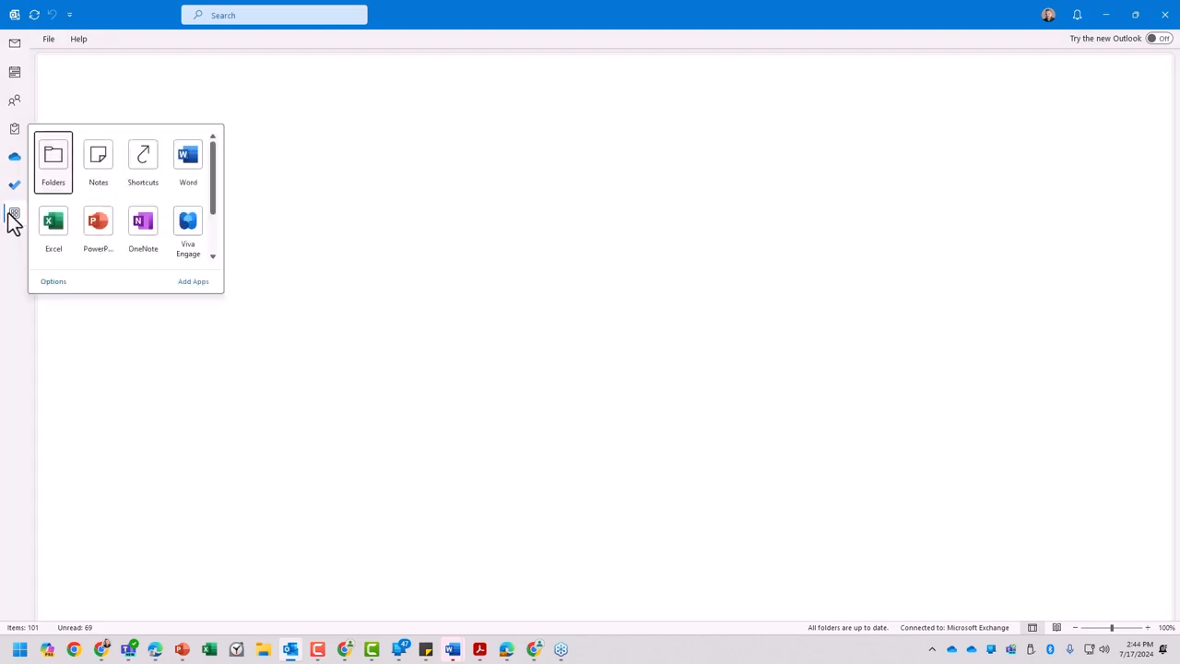
click(185, 282)
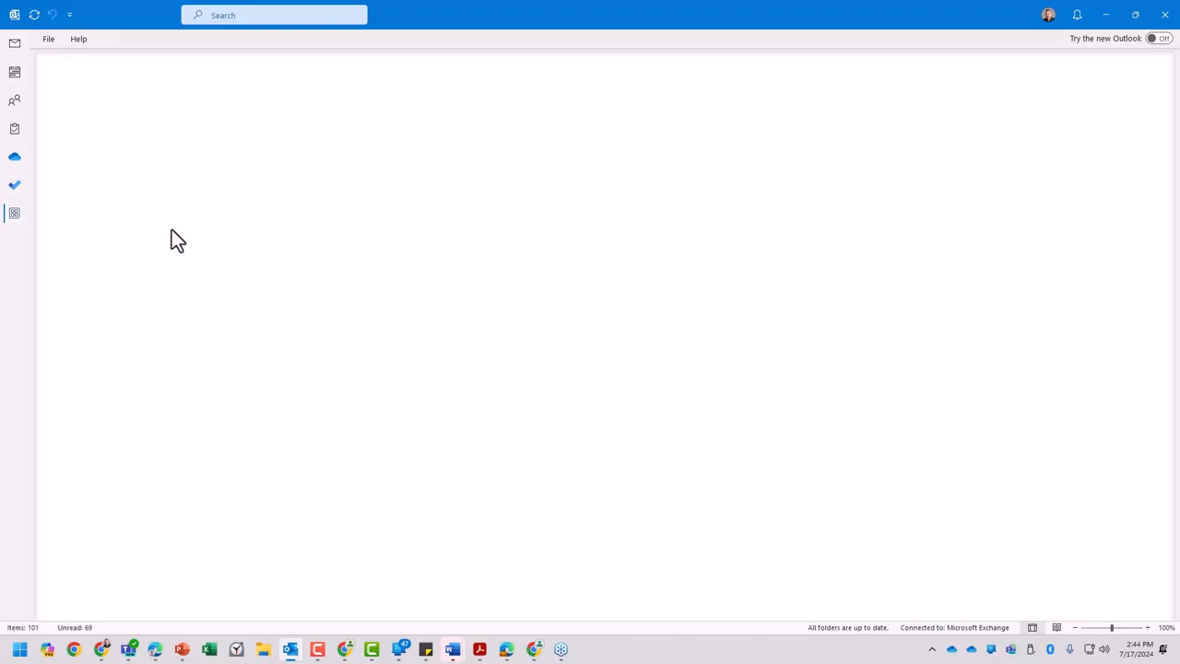
- Open To Do in Outlook, move it directly below Calendar in the app order, and return to Mail
click(14, 187)
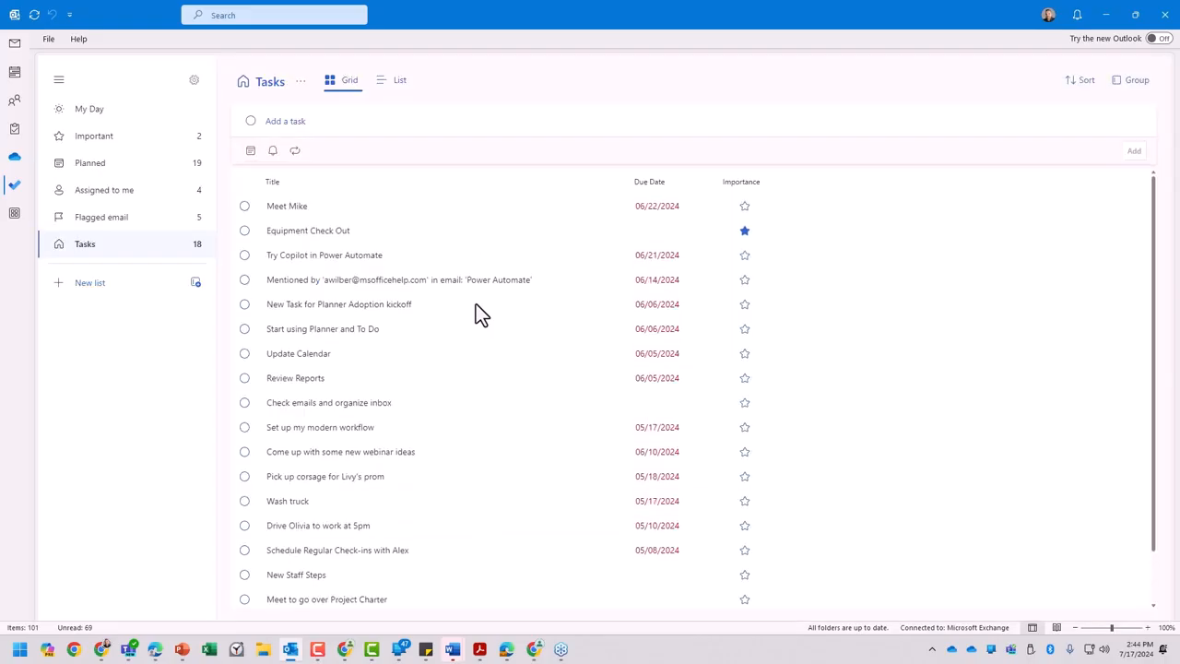
click(14, 185)
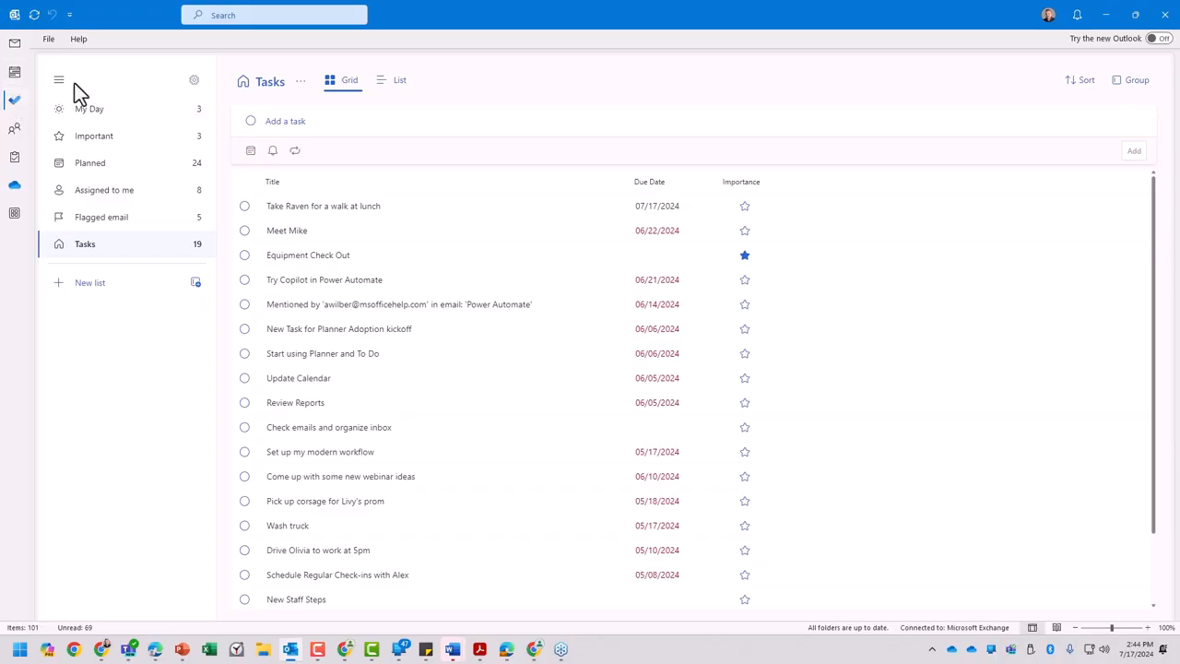
click(14, 44)
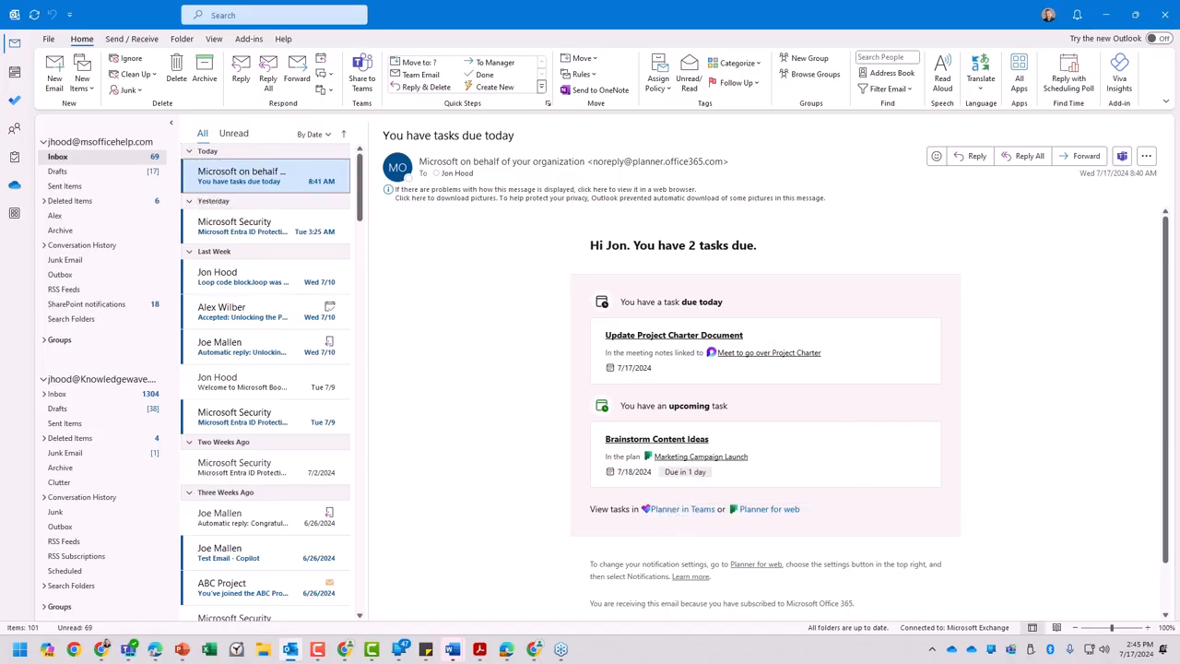
- Examine the My Day, Important, Planned, Assigned to me, Flagged email and Tasks lists in To Do
click(15, 107)
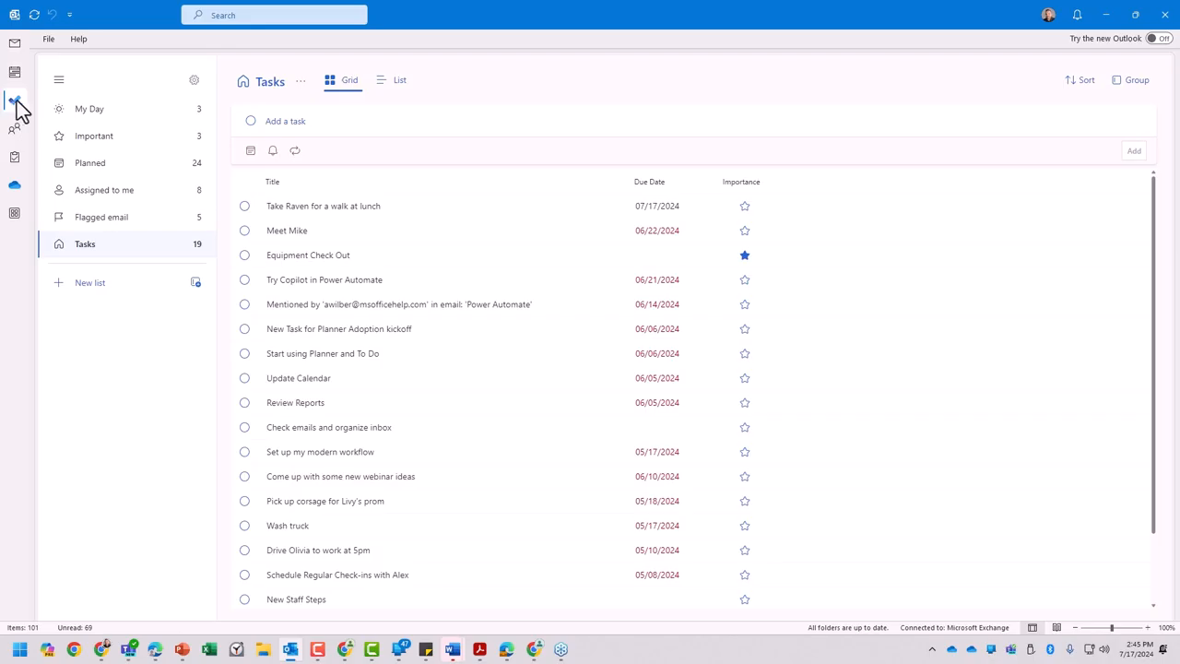
click(81, 109)
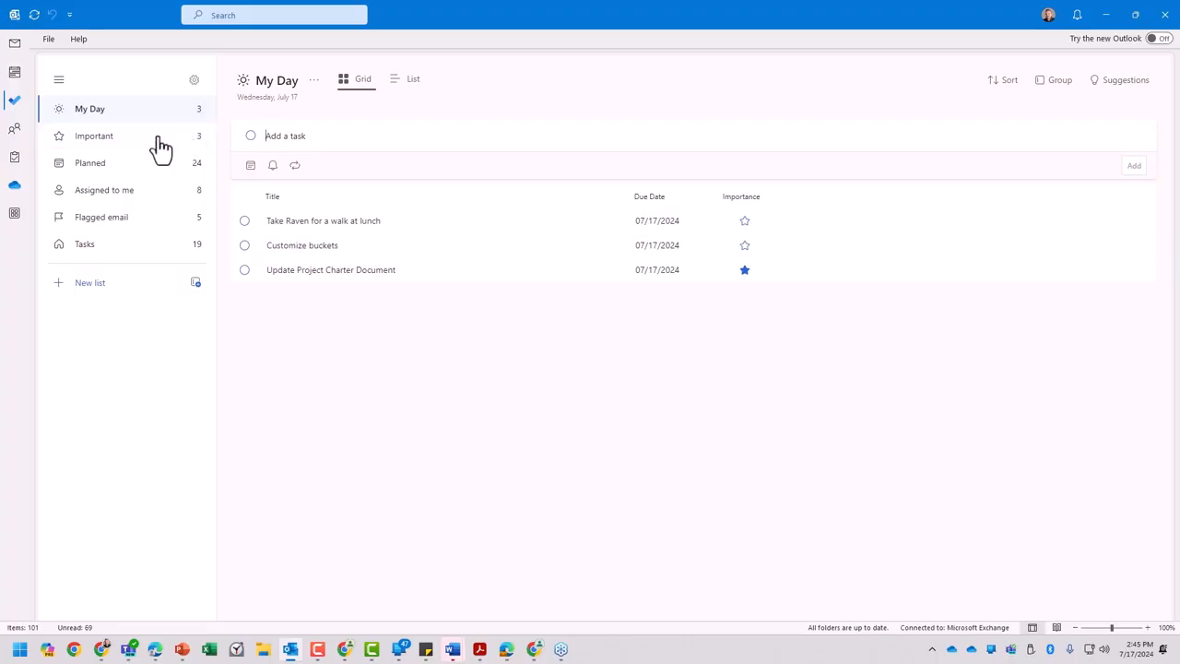
click(115, 147)
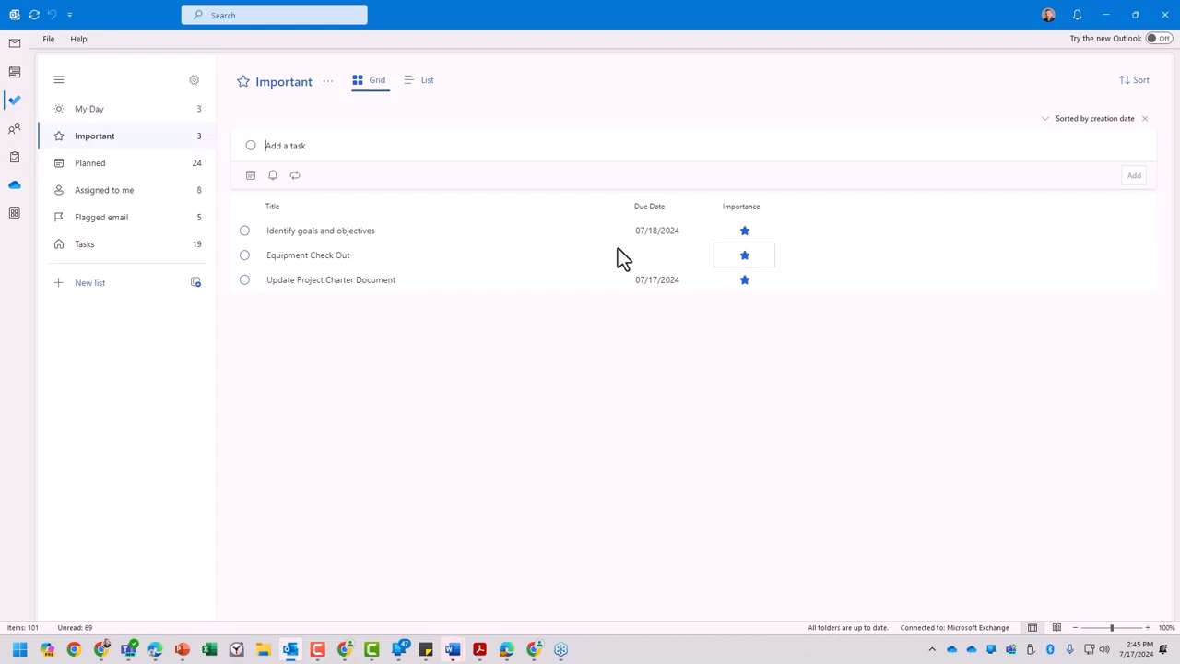
click(98, 166)
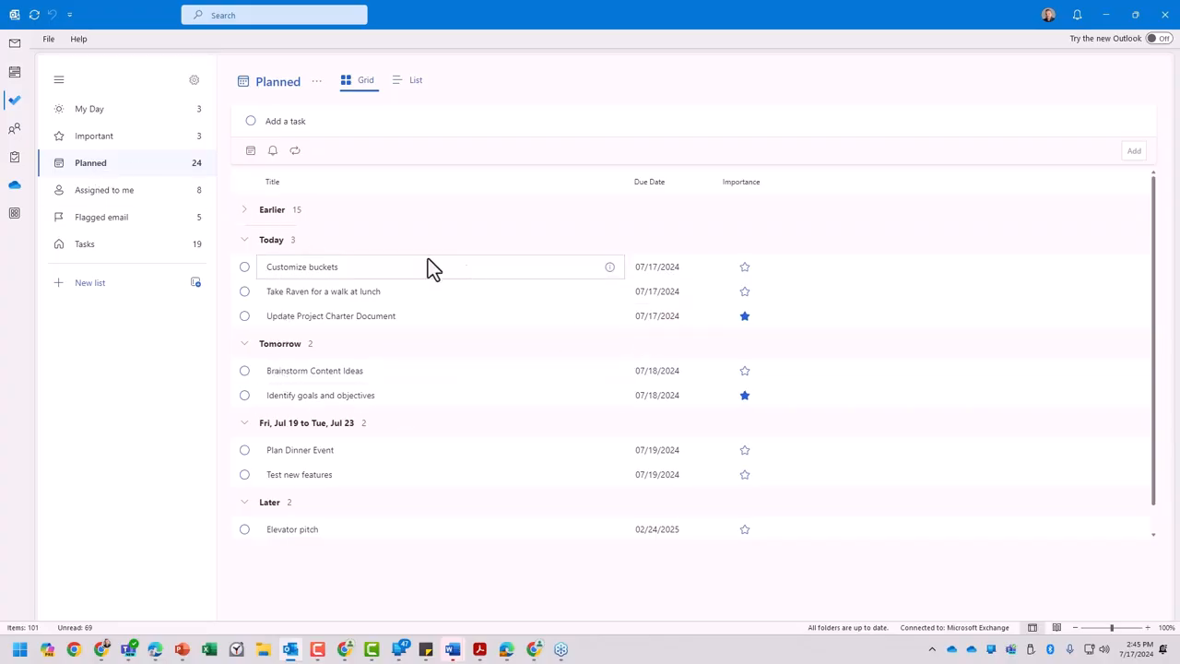
scroll(337, 342, down, 1)
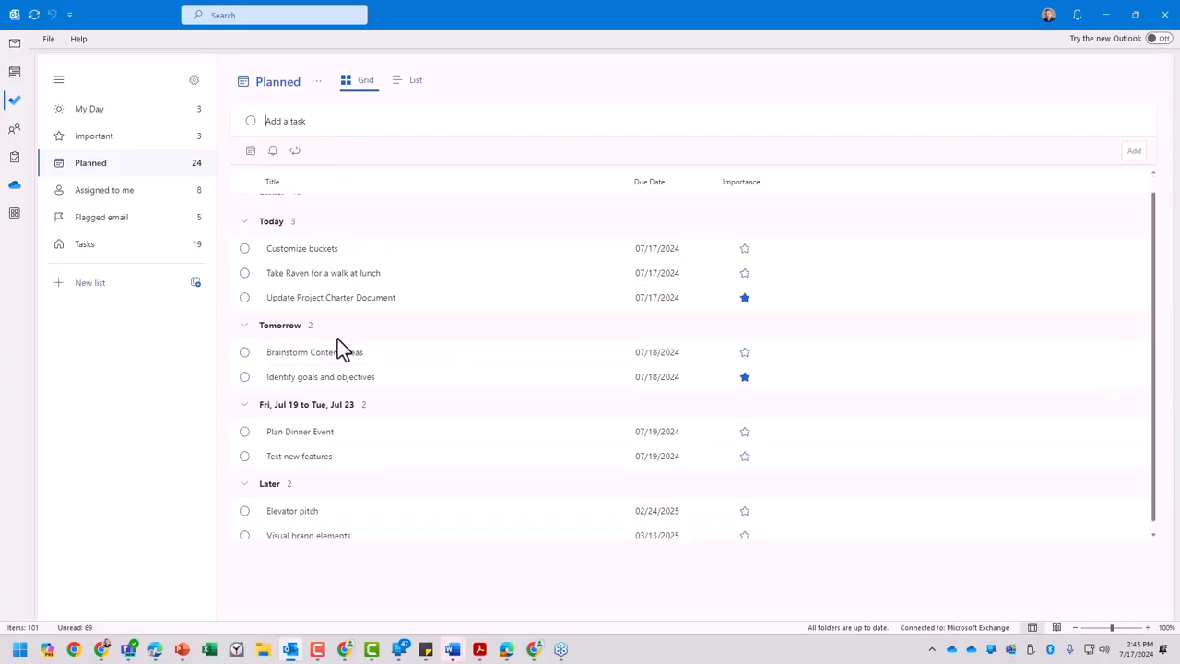
click(111, 195)
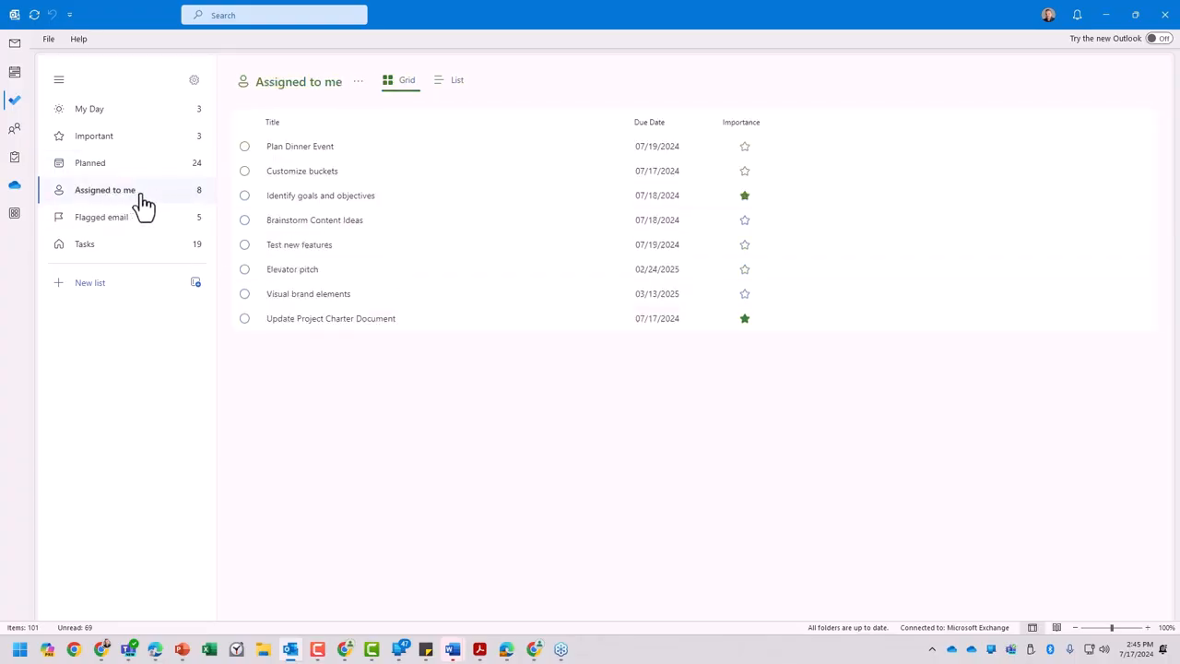
click(124, 219)
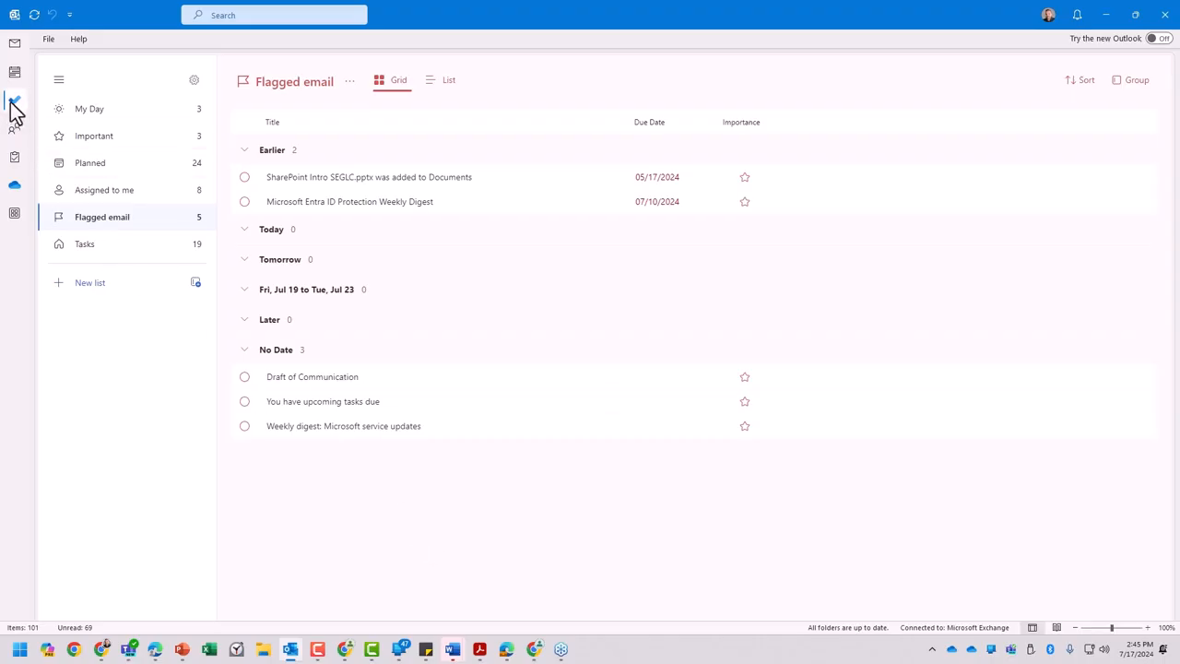
click(134, 251)
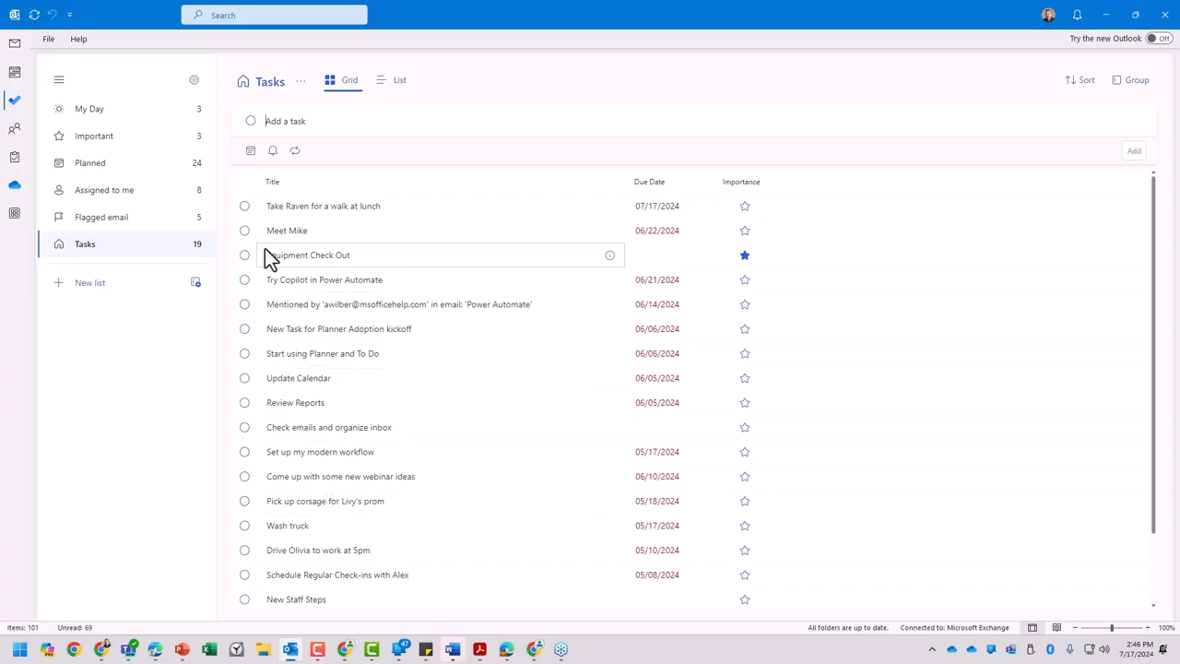
- Flag the "Welcome to Microsoft Bookings" email in the Inbox for follow-up Tomorrow
click(15, 46)
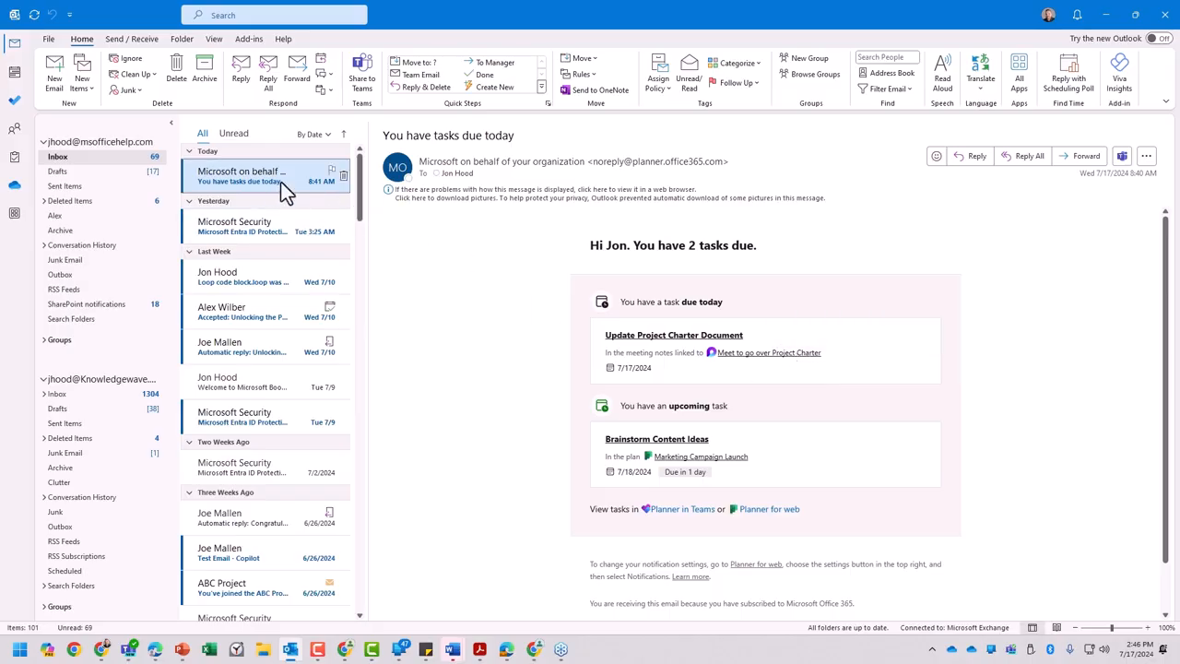
click(249, 276)
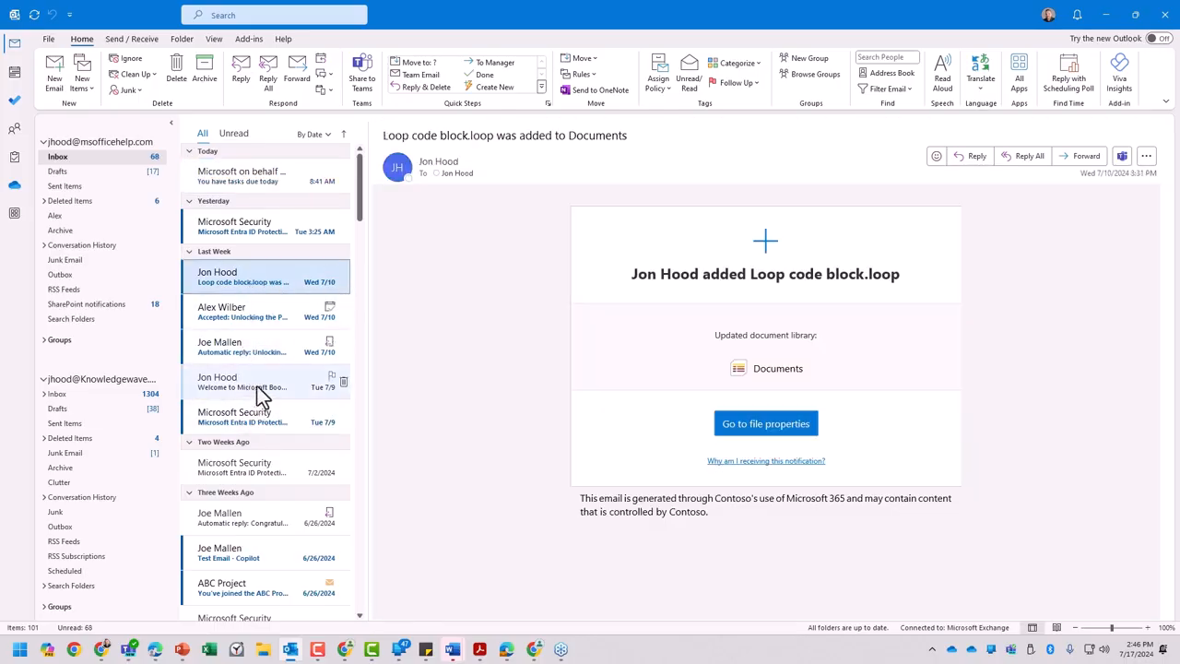
click(255, 386)
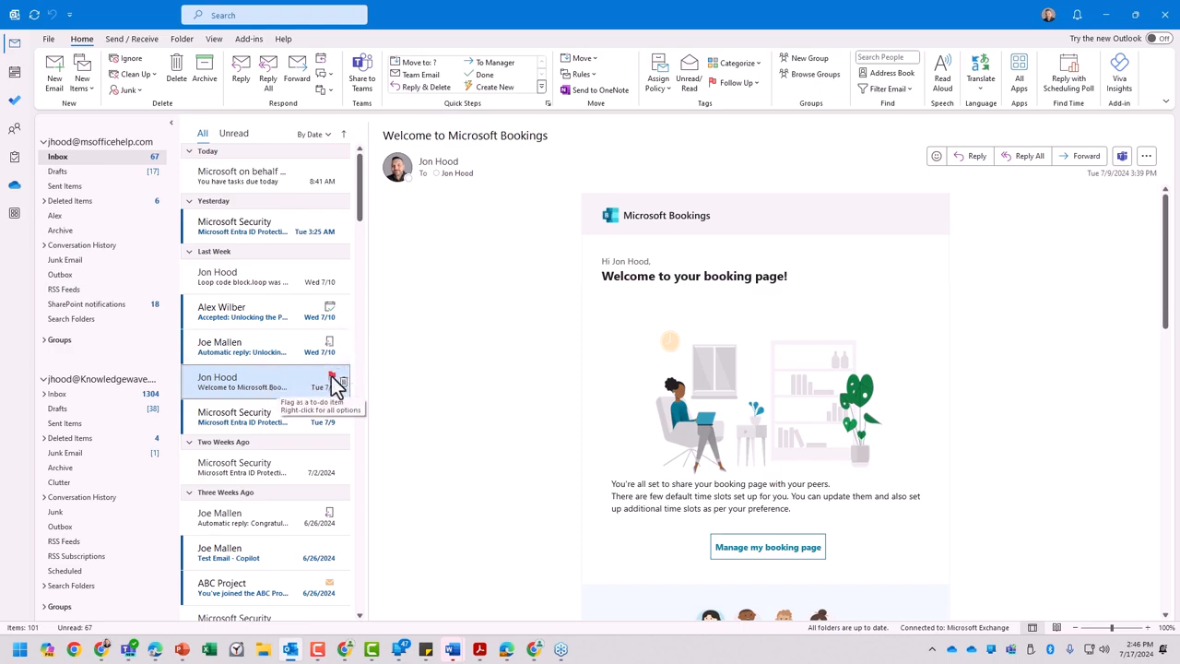
right_click(333, 378)
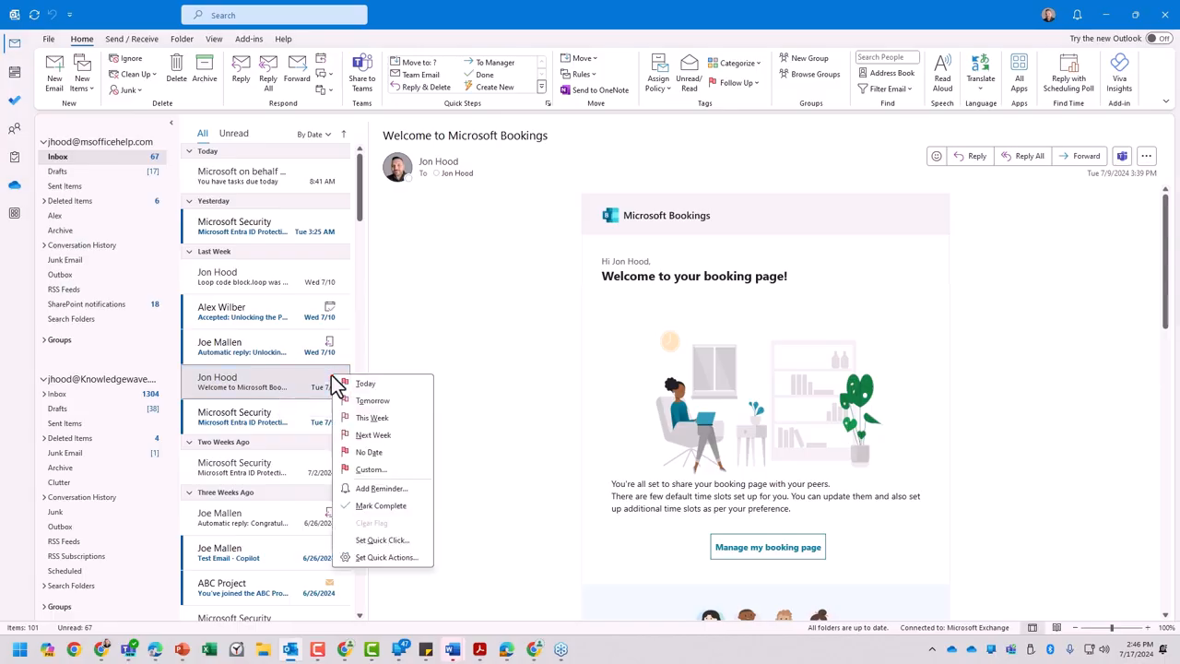
click(370, 401)
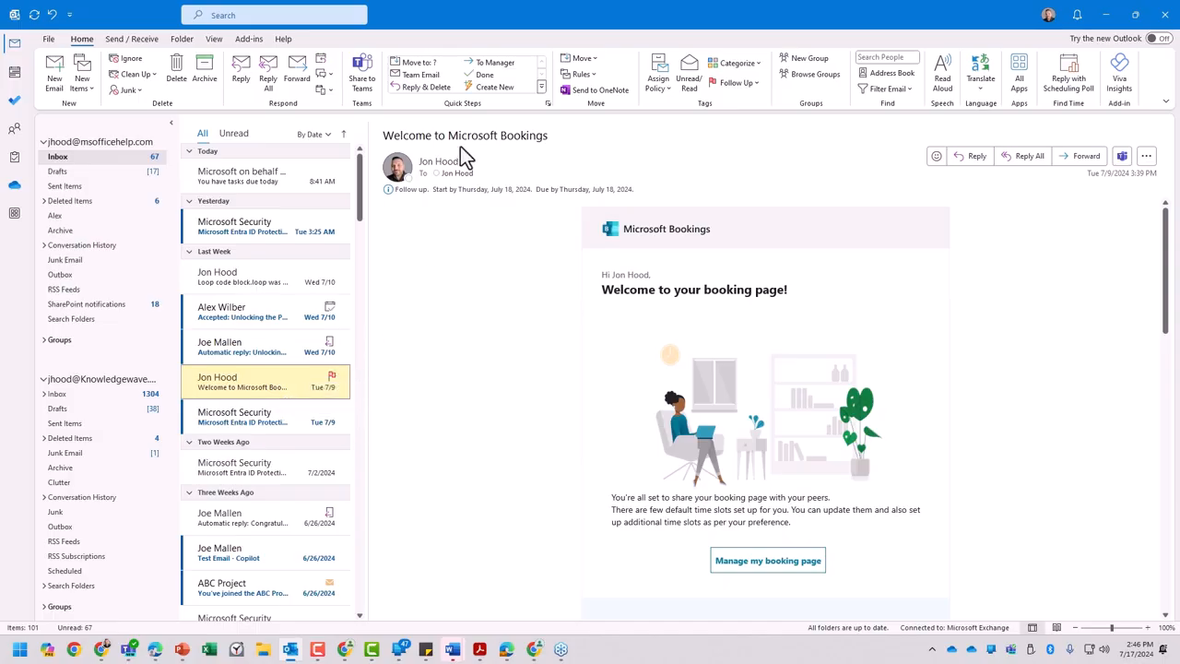
- Set the due date of "Welcome to Microsoft Bookings" to 07/19/2024 in To Do's Flagged email list
click(14, 101)
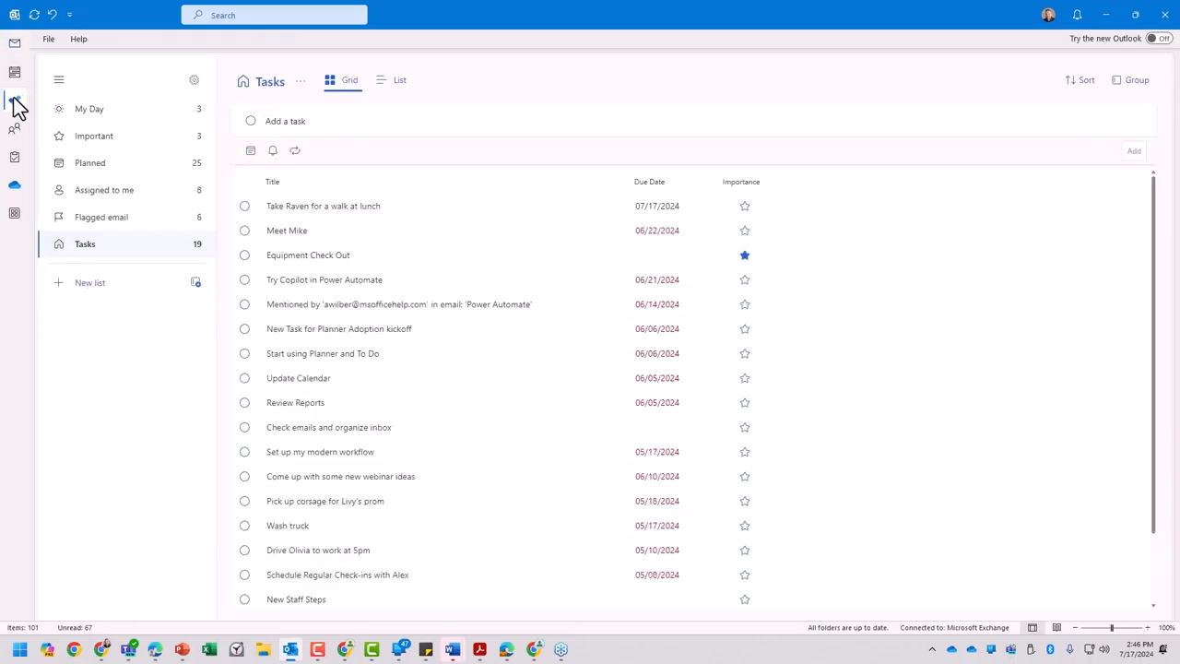
click(114, 222)
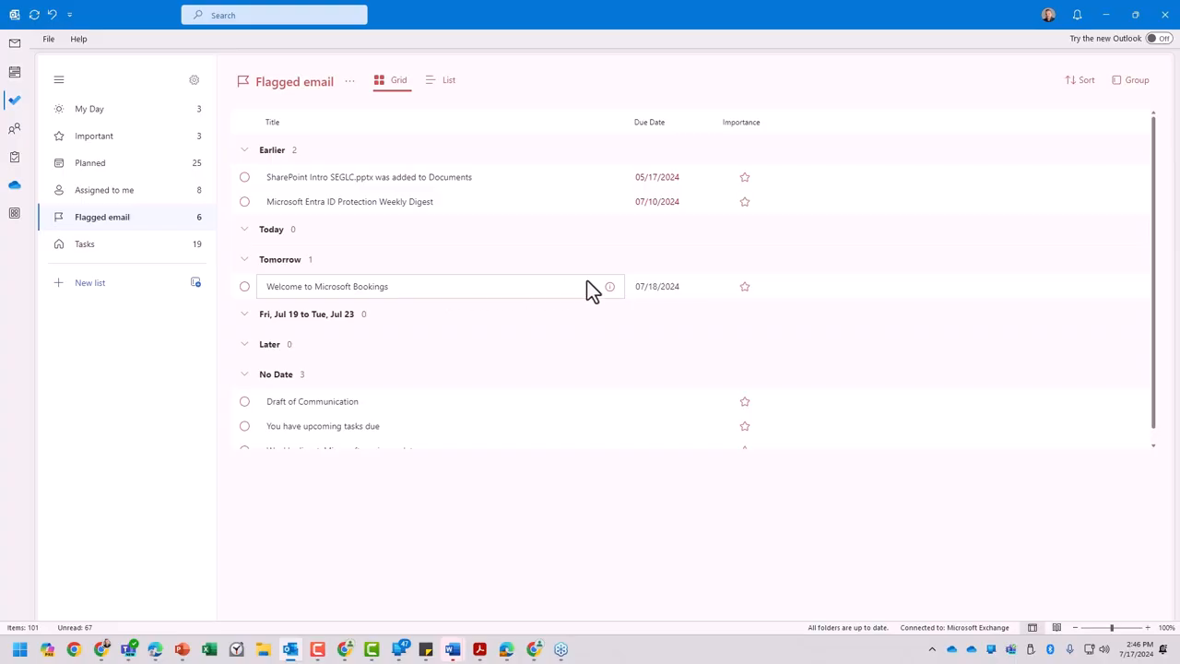
click(704, 295)
click(725, 389)
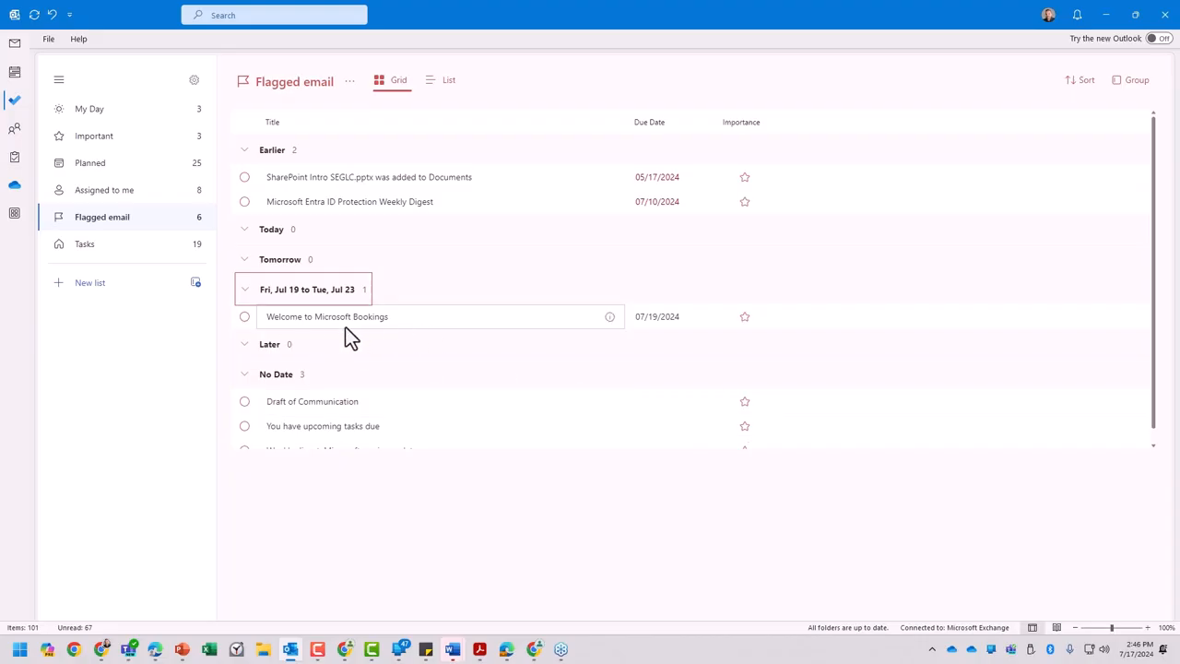
- Show the details of "Take Raven for a walk at lunch" in My Day and display the tasks in List view
click(92, 112)
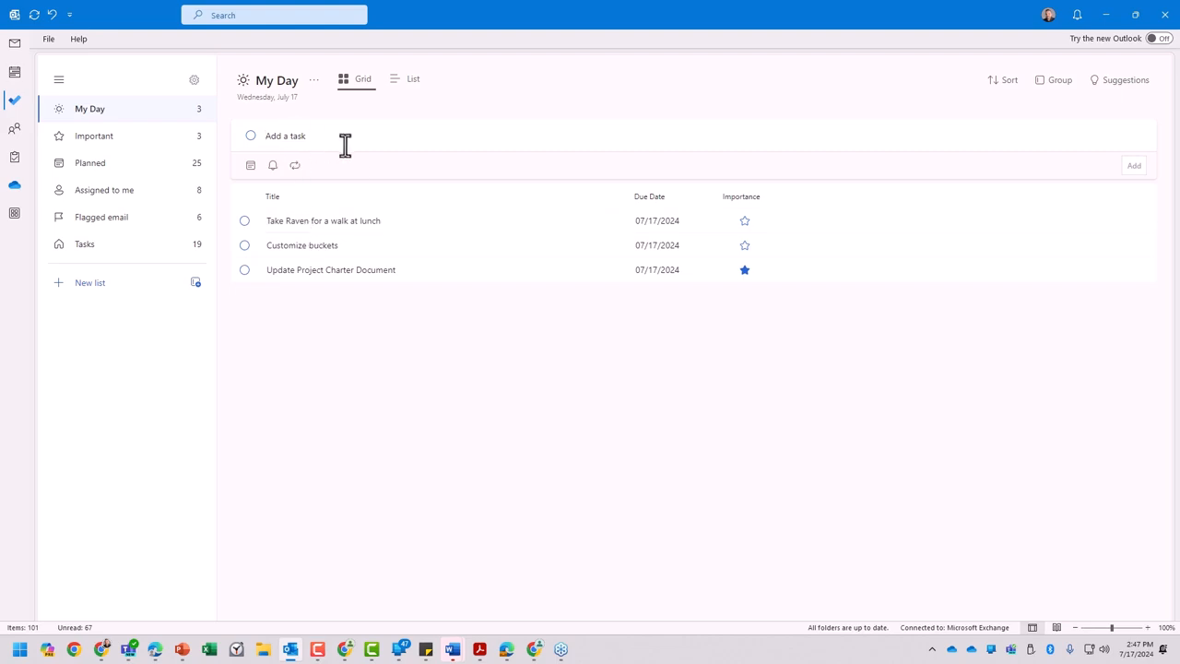
click(292, 222)
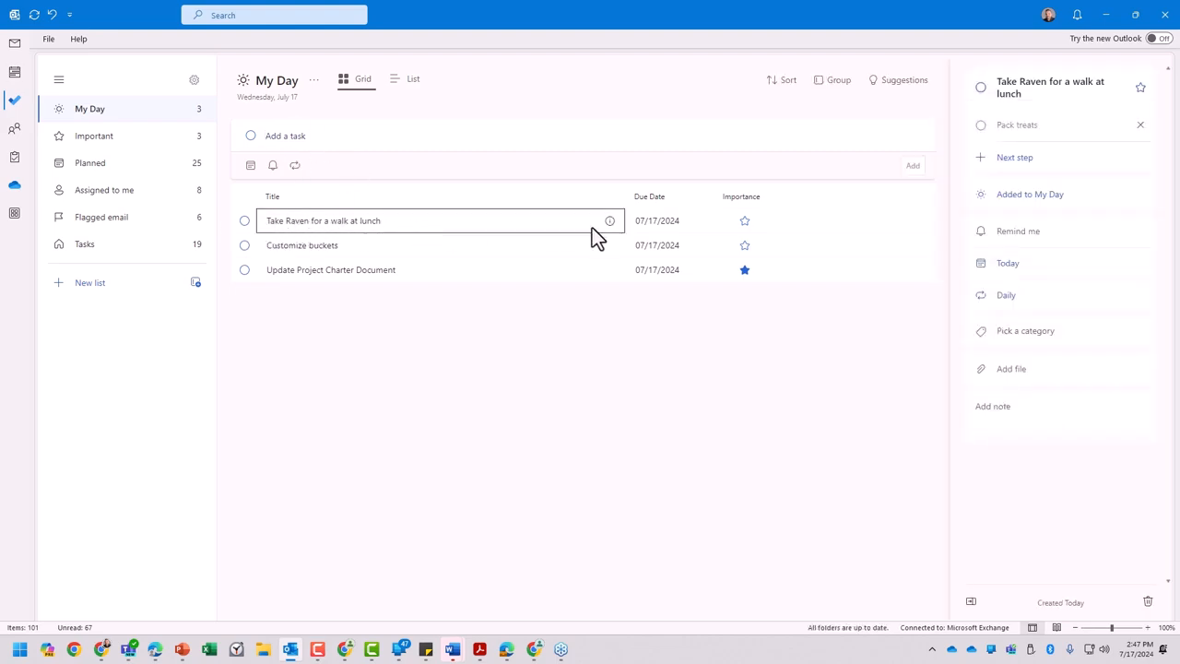
click(526, 221)
click(594, 300)
click(405, 81)
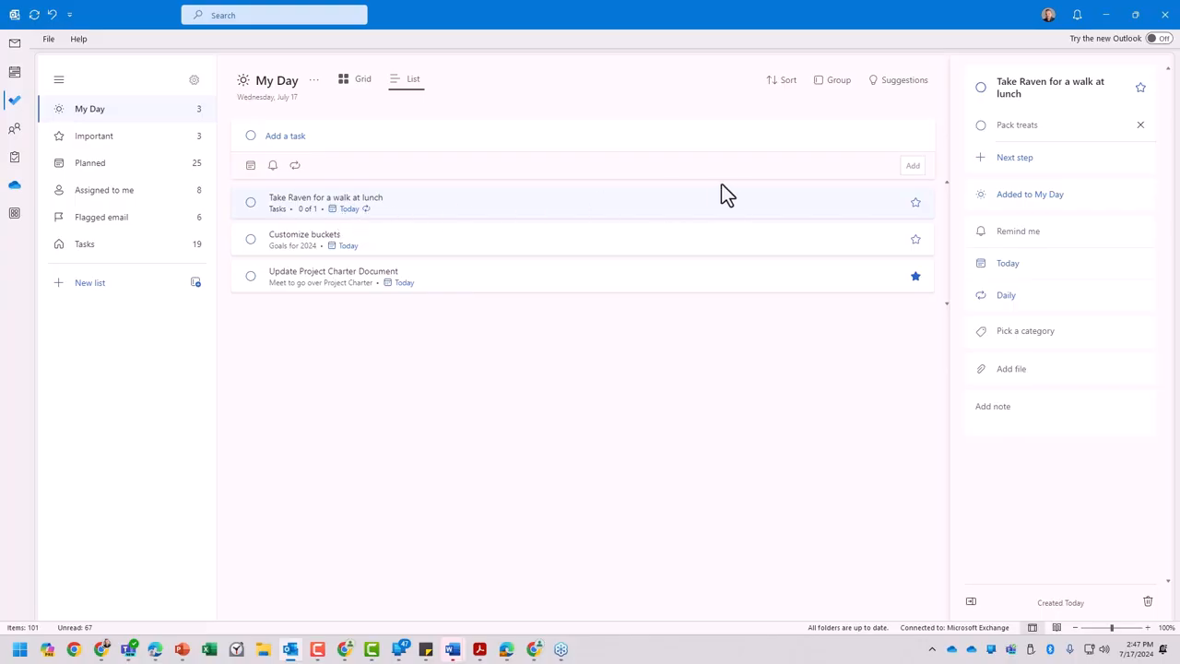
- Examine the actions available for "Take Raven for a walk at lunch", including the destinations for moving and copying the task
right_click(409, 211)
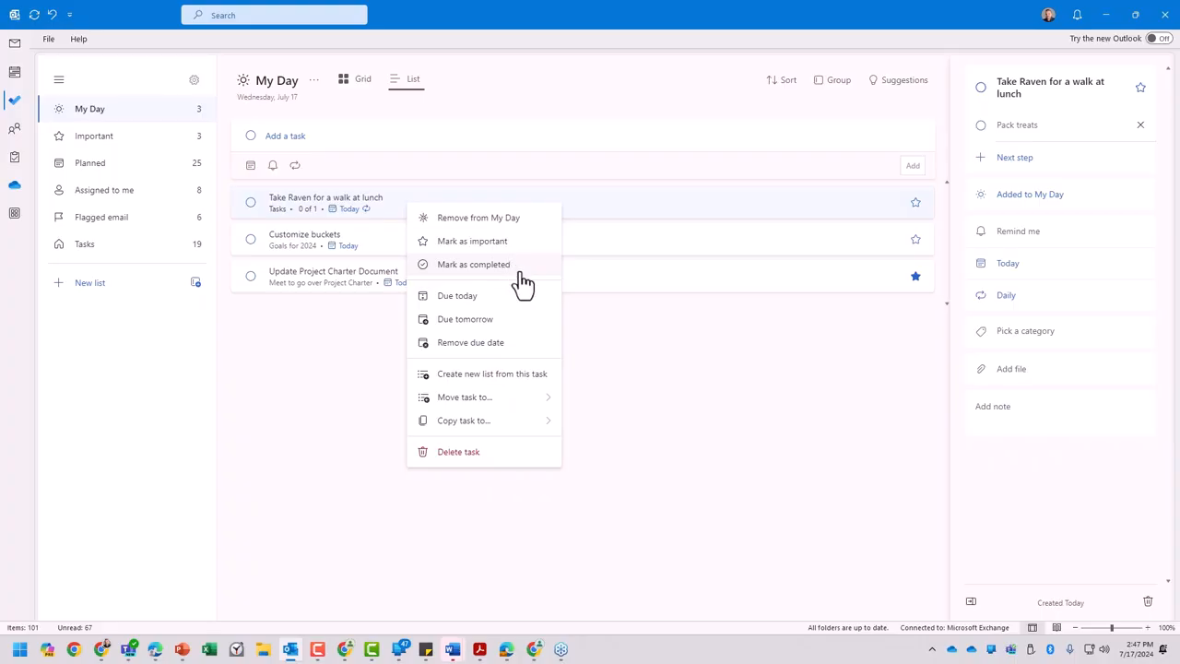
mouse_move(539, 400)
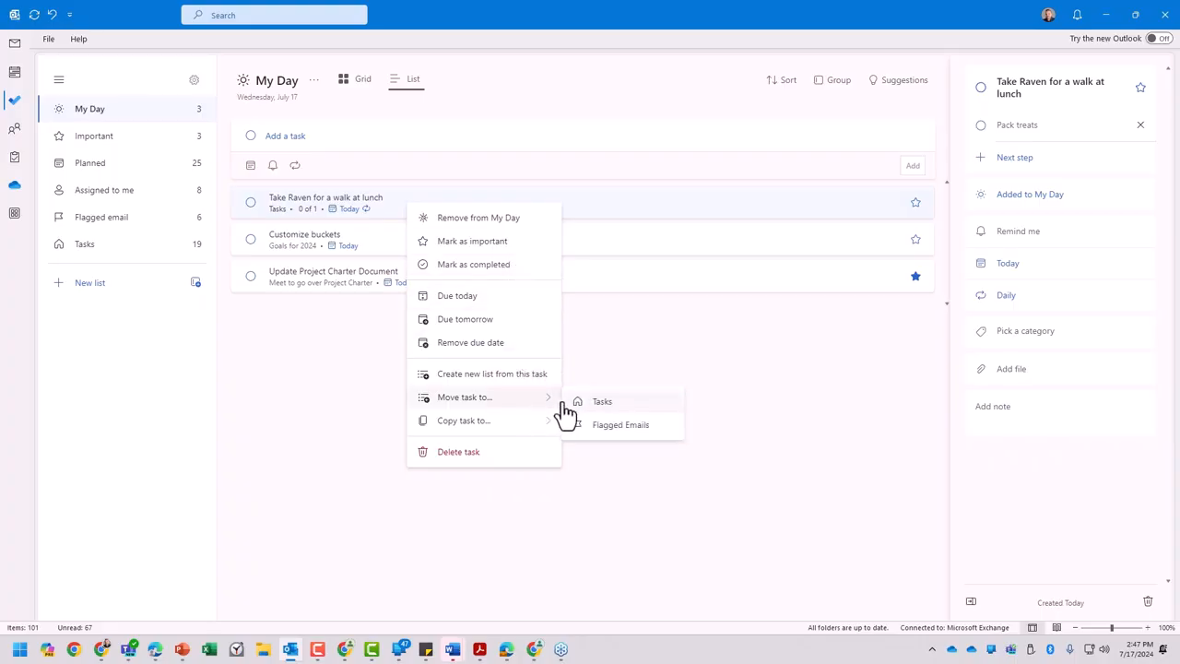
mouse_move(542, 428)
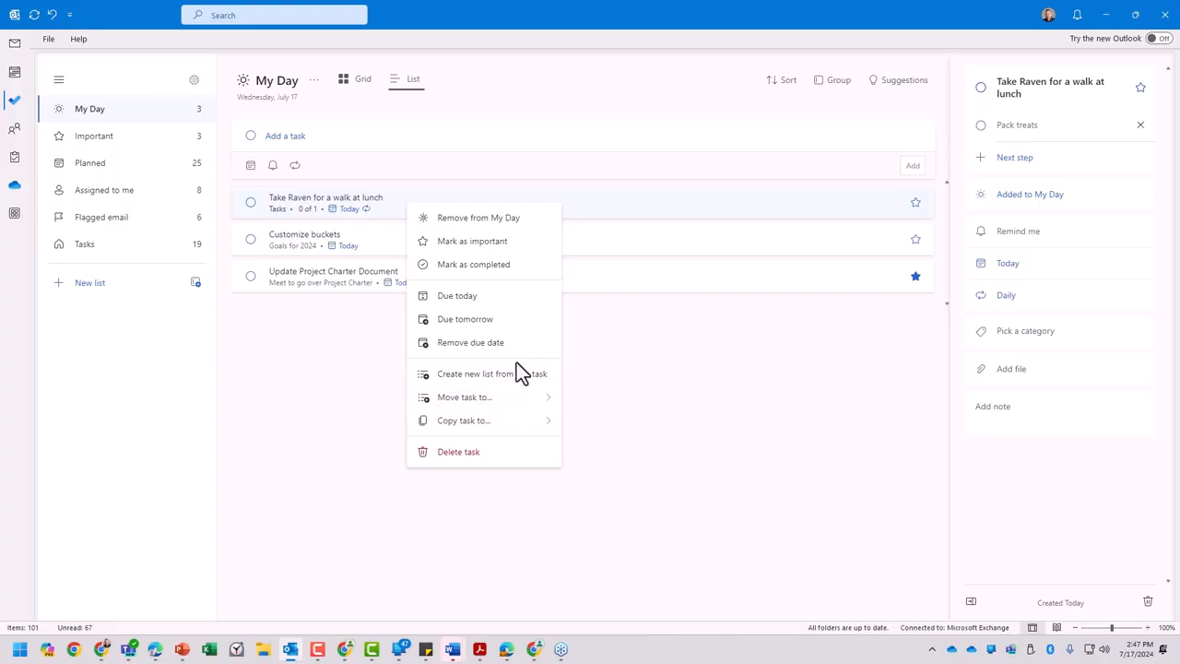
click(315, 342)
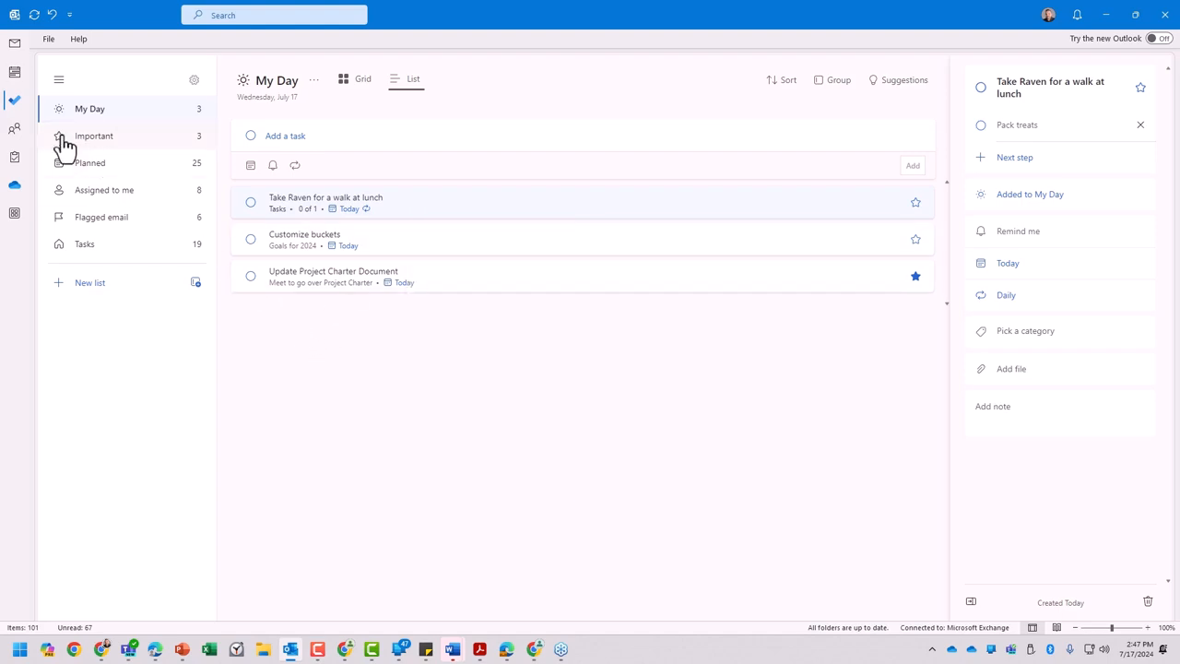
- Enter a new task "Reduce operational costs by 10%" in the Tasks list with a due date of Friday, August 30
click(92, 244)
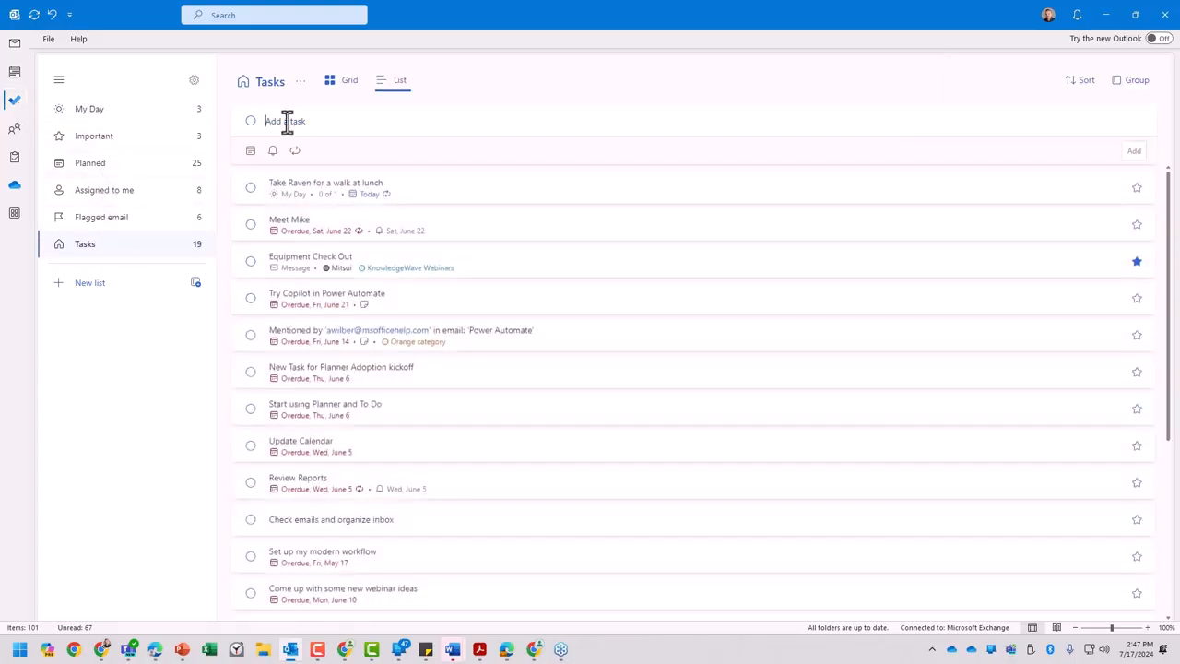
text(Reduce operational costs by 10%)
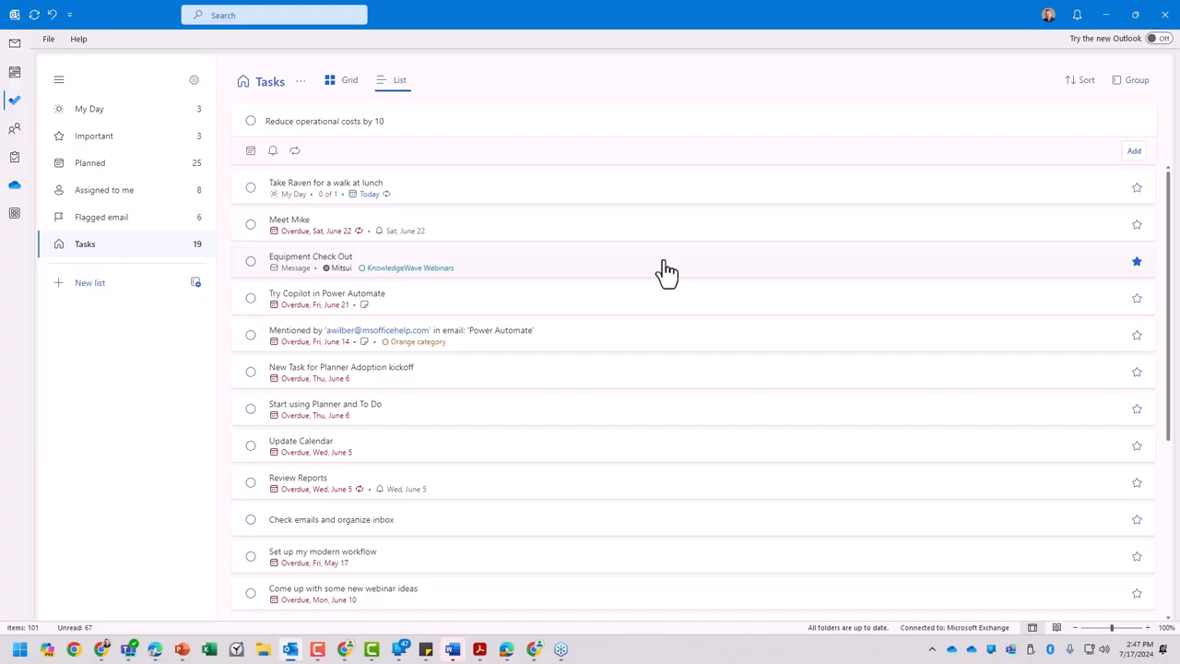
click(251, 150)
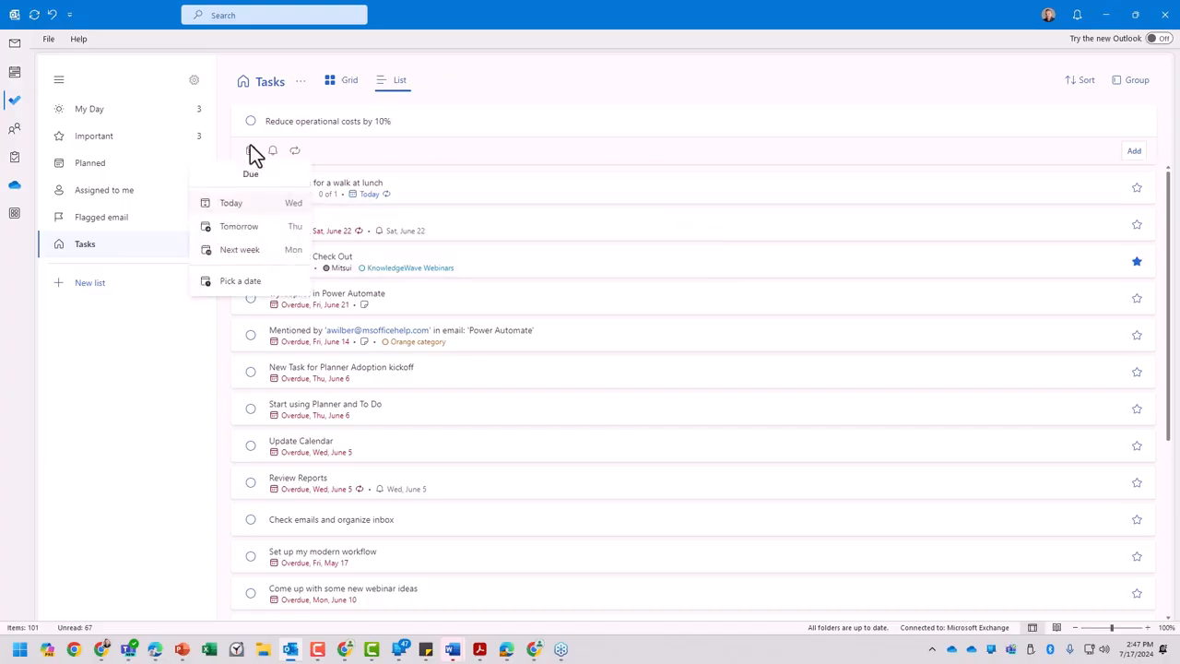
click(251, 282)
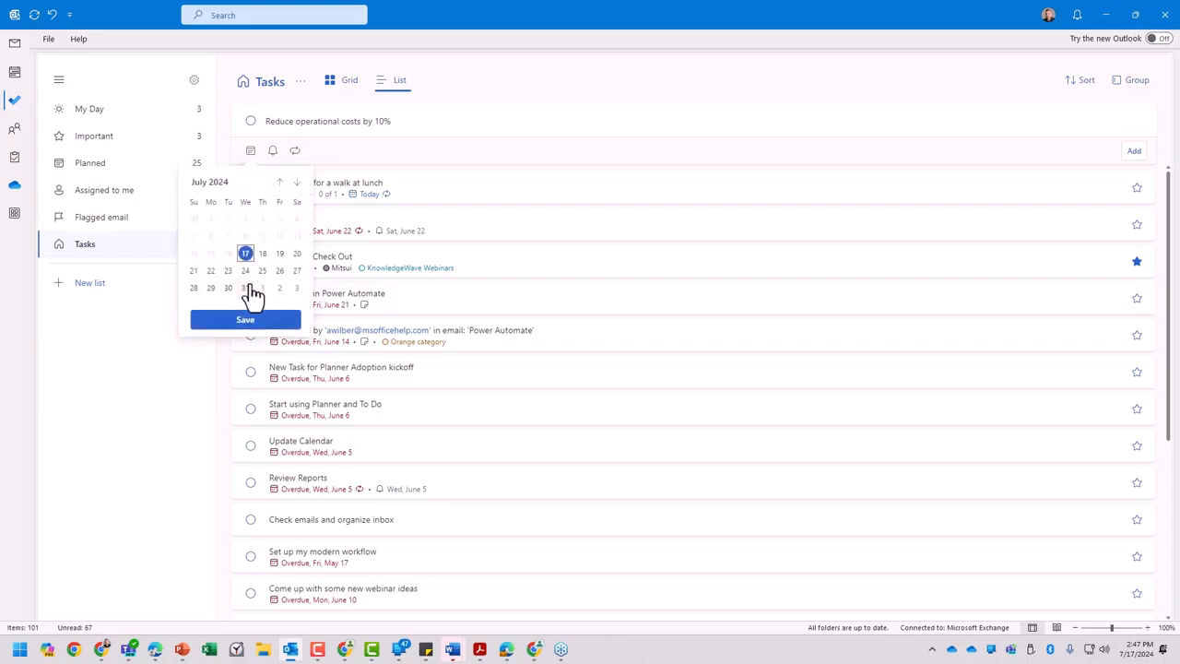
click(297, 184)
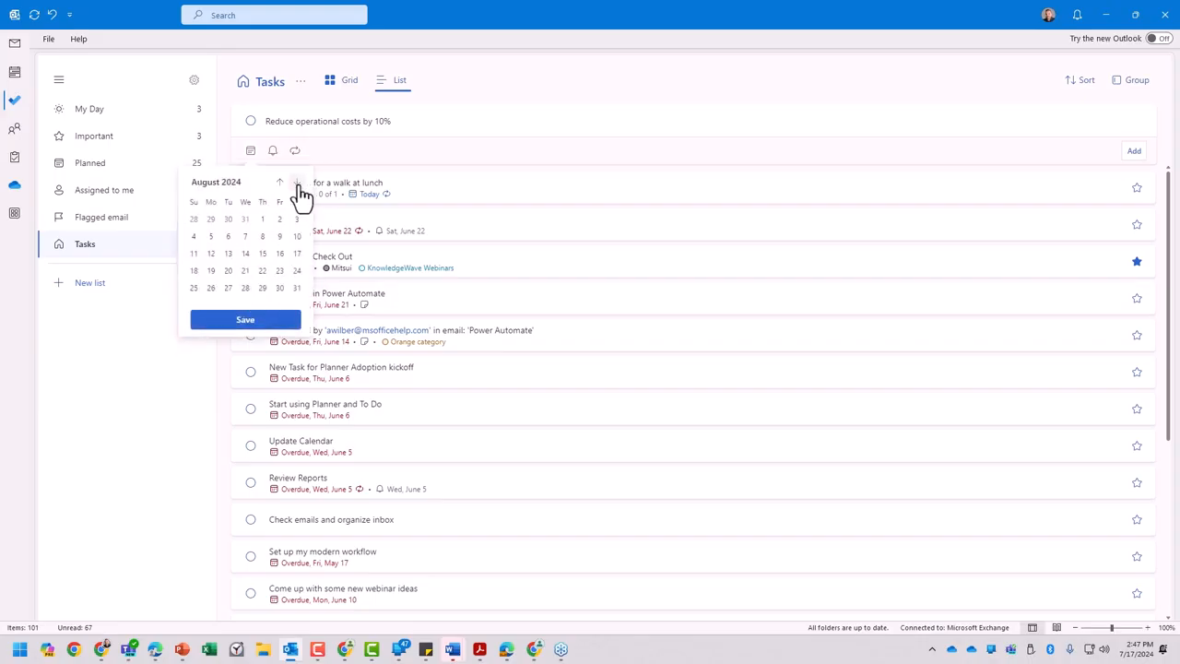
click(279, 288)
click(265, 322)
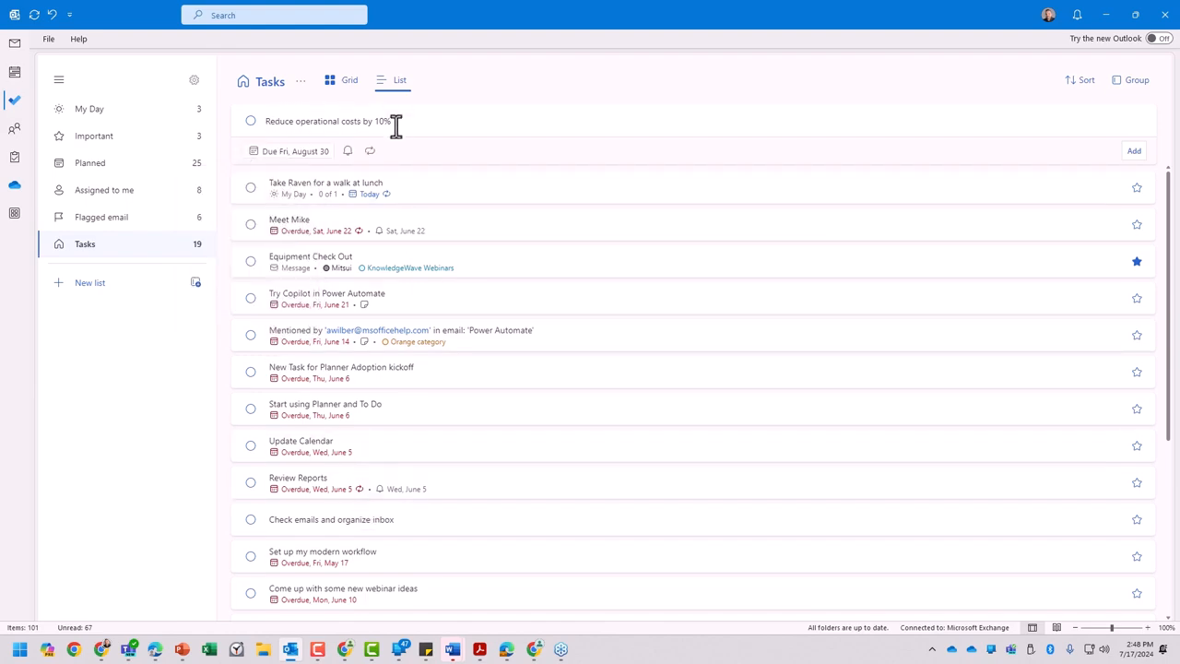
- Set the new task's reminder to next week, Monday at 9 AM, and add the task to the list
click(348, 152)
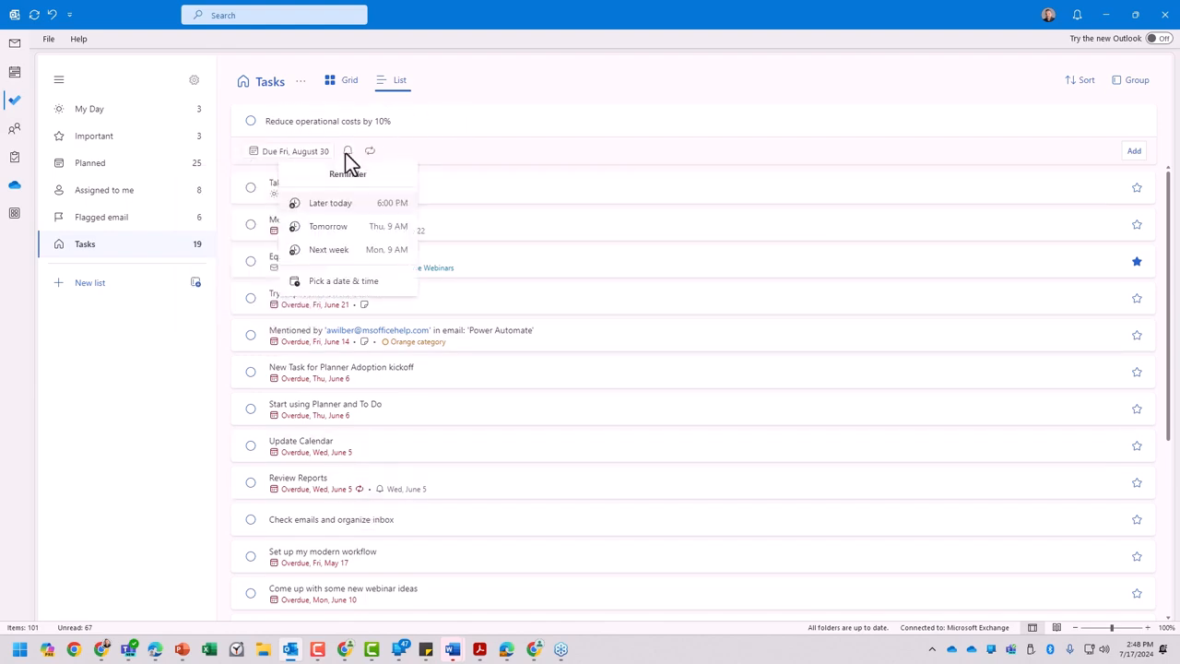
click(334, 251)
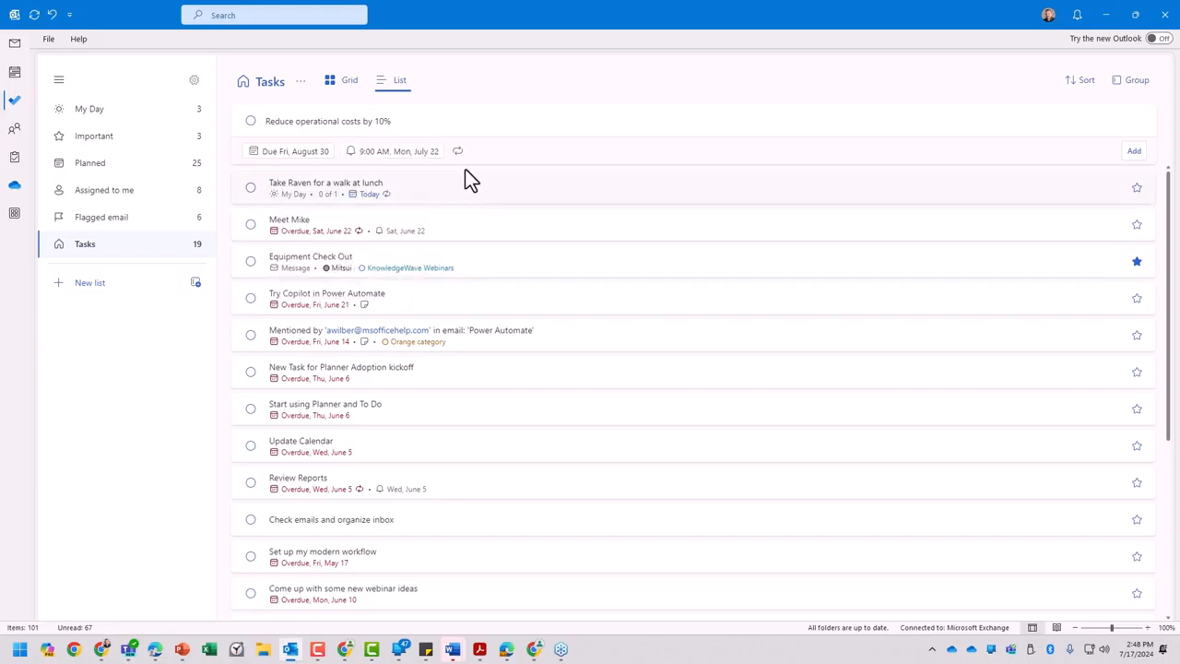
click(1134, 153)
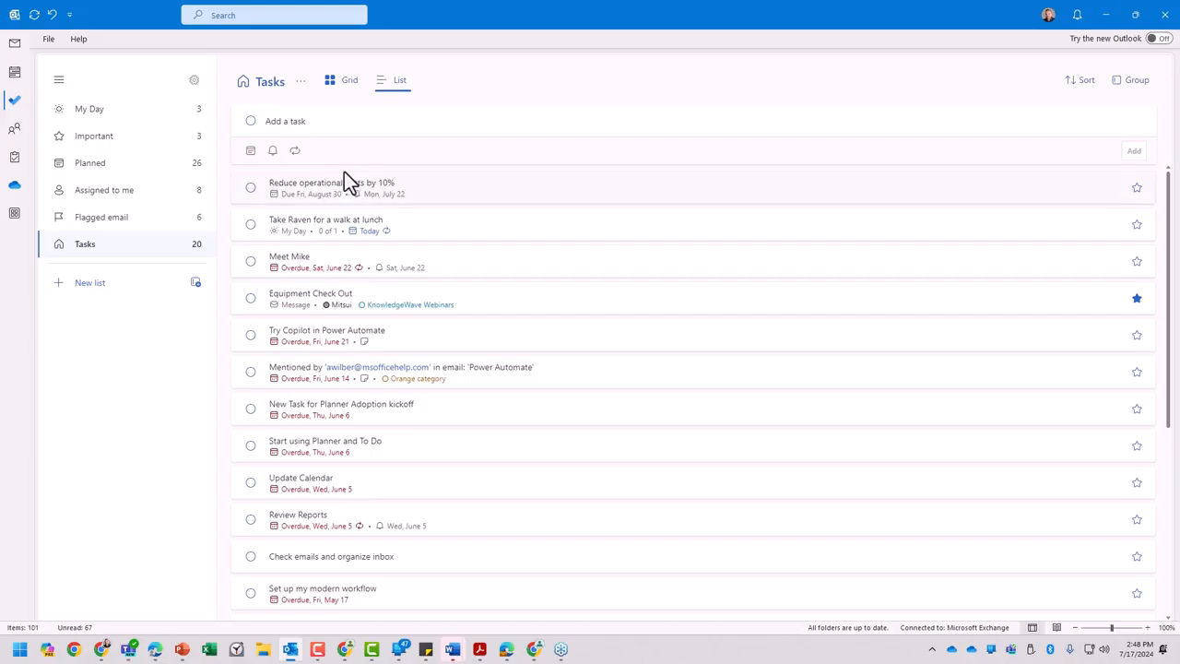
- Add "Reduce operational costs by 10%" to My Day and show the My Day list
right_click(399, 197)
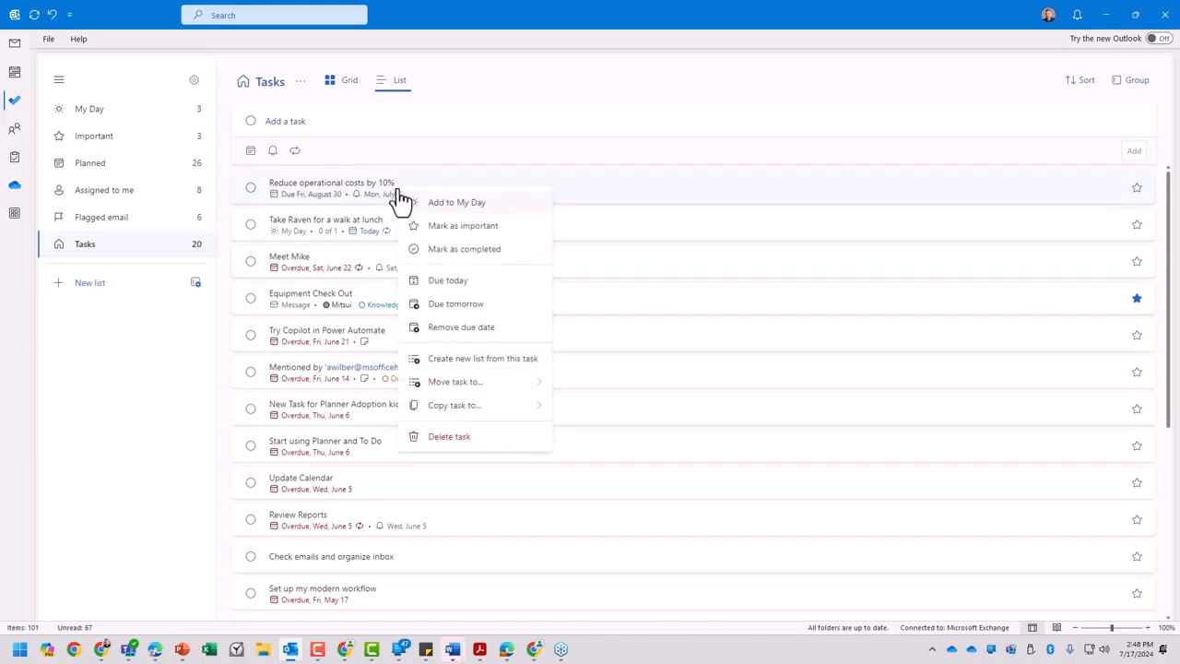
click(440, 203)
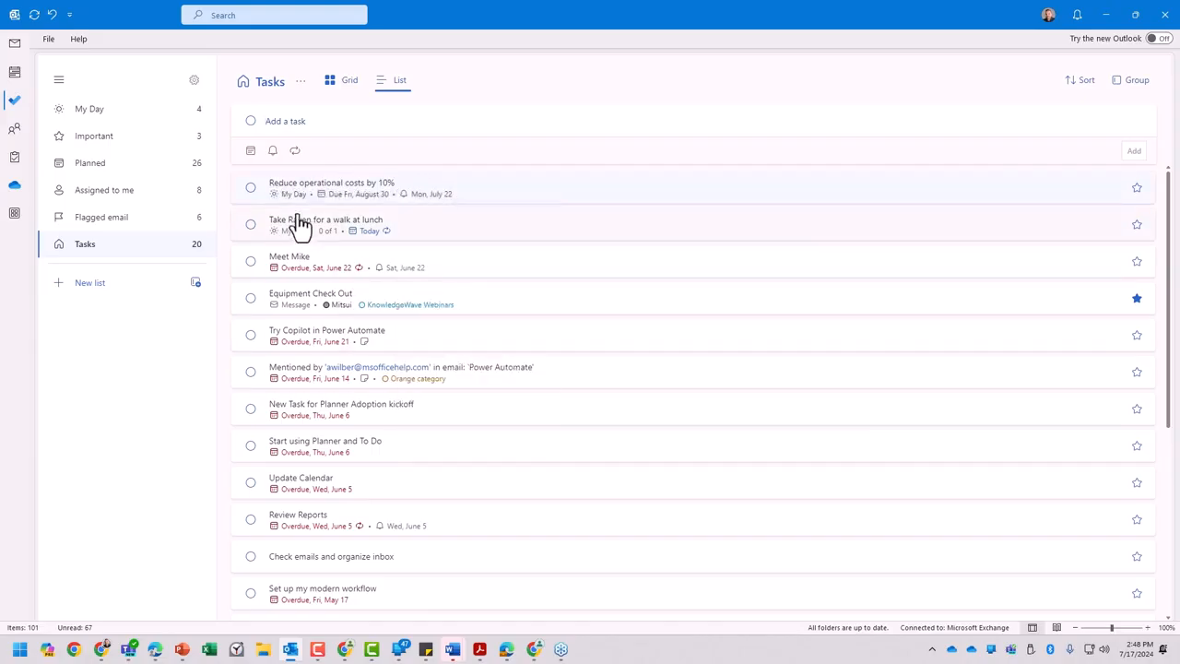
click(97, 112)
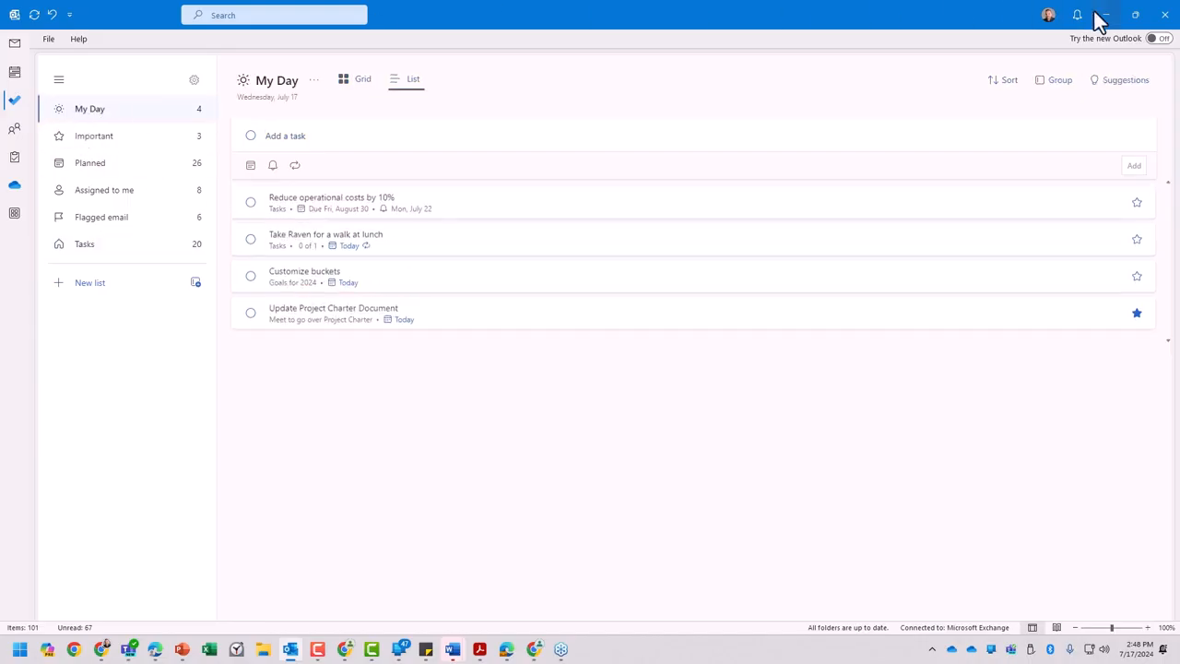
- Create a new group for lists in To Do
click(82, 286)
click(196, 282)
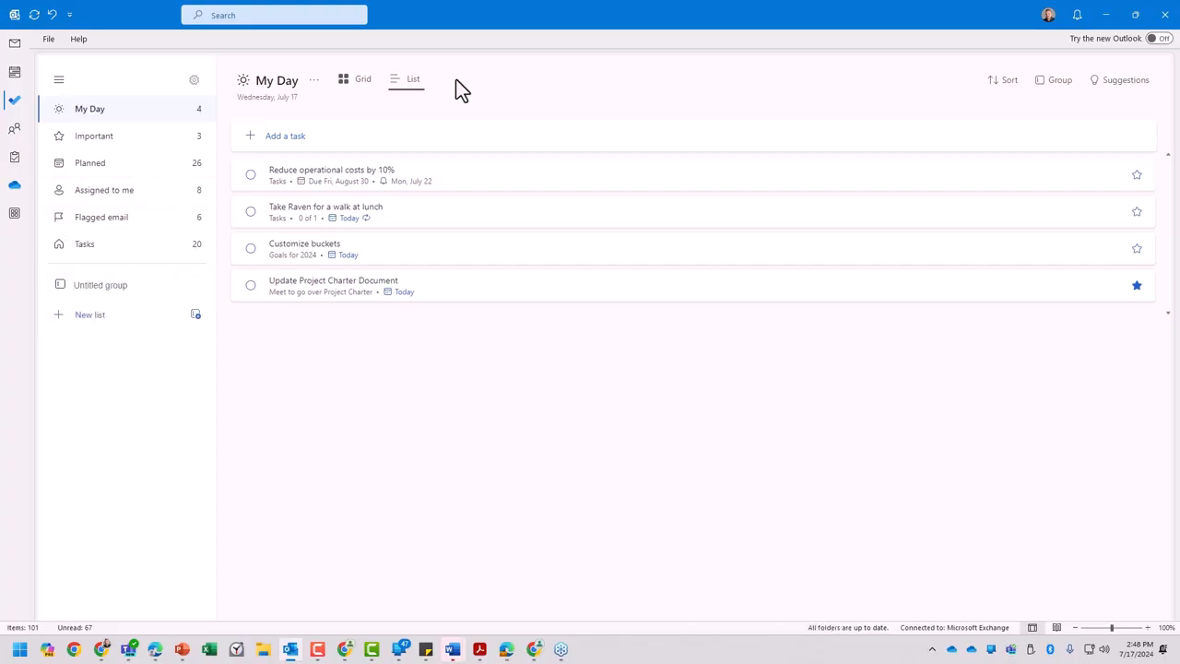
- Switch to Planner in the browser and examine the pinned and recent plans in the Hub
click(1109, 13)
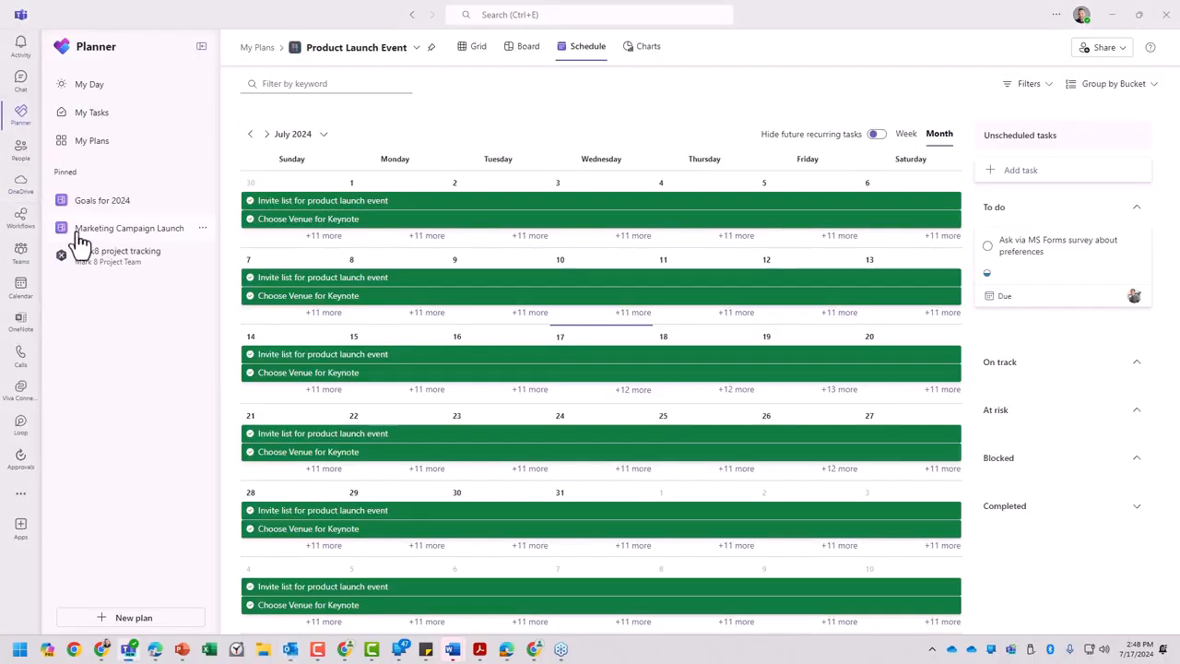
click(1109, 14)
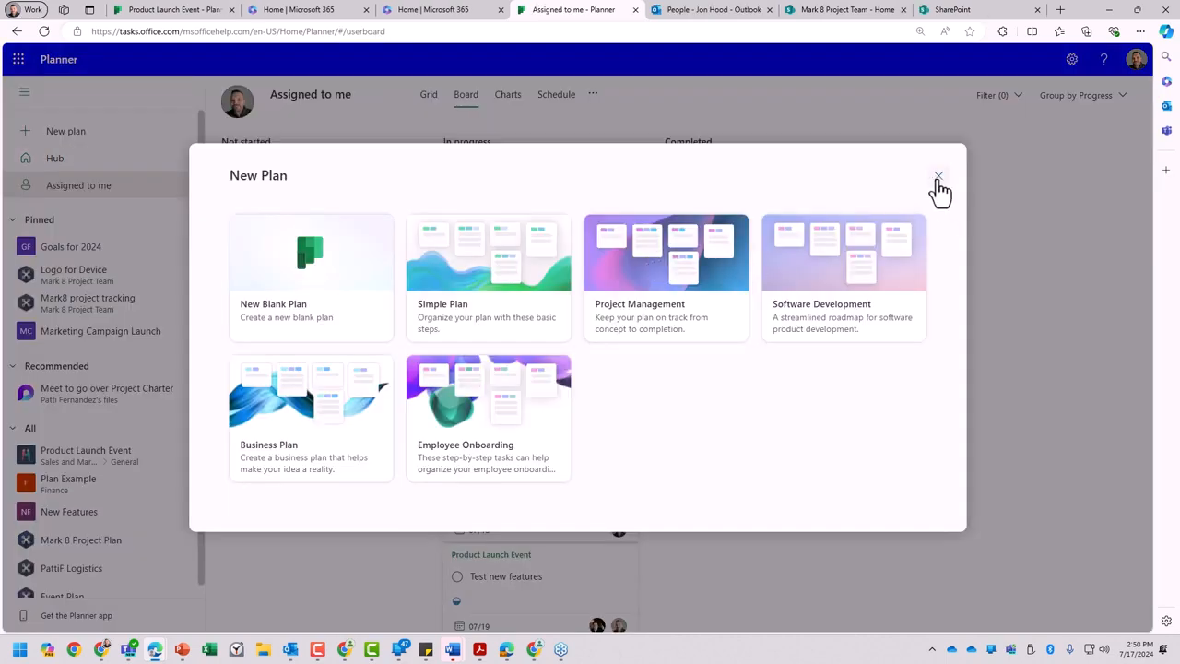
click(938, 178)
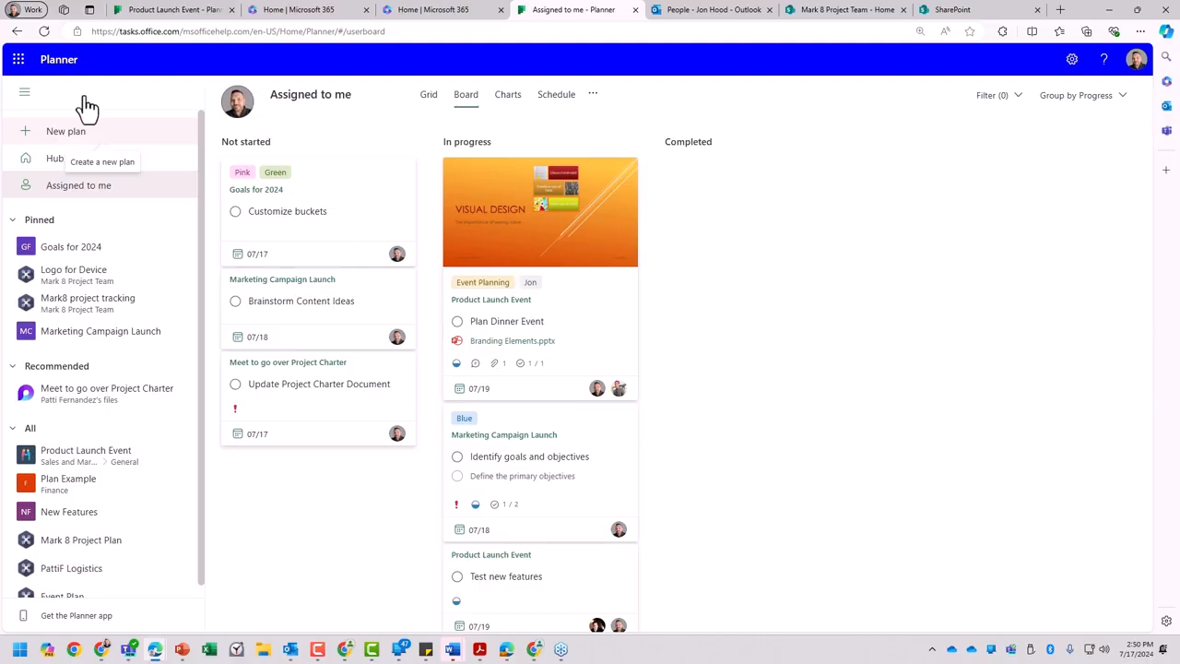
click(44, 164)
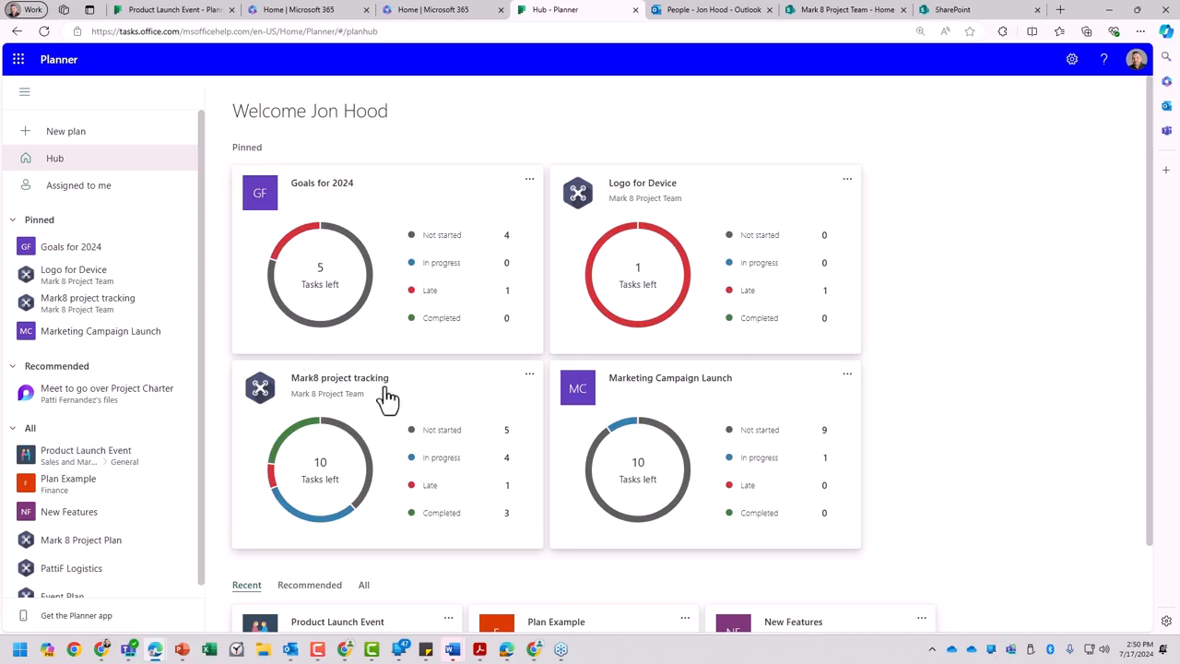
scroll(384, 396, down, 2)
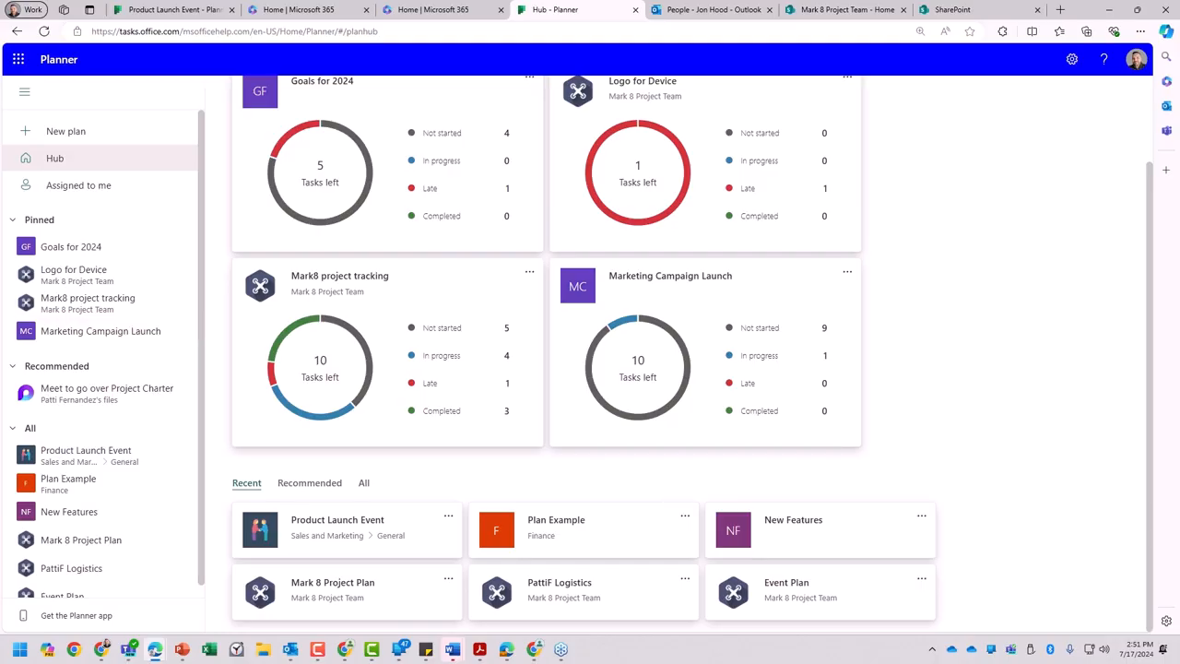
- Preview the Simple Plan template for a new plan and return to the template selection
click(92, 132)
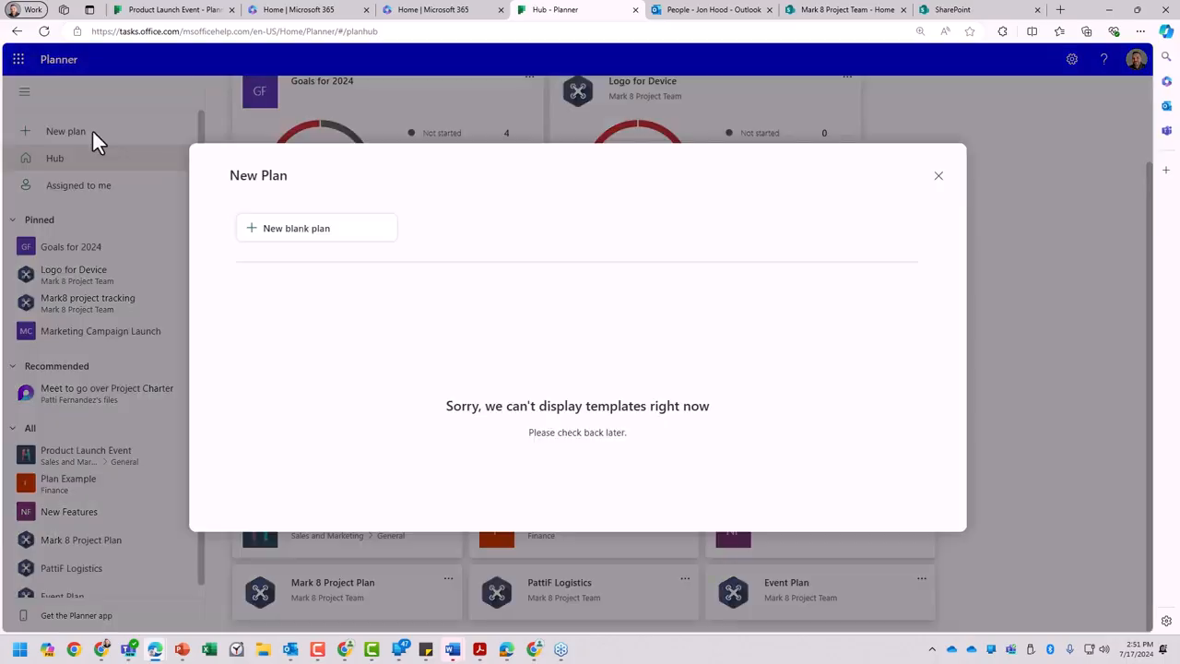
click(465, 265)
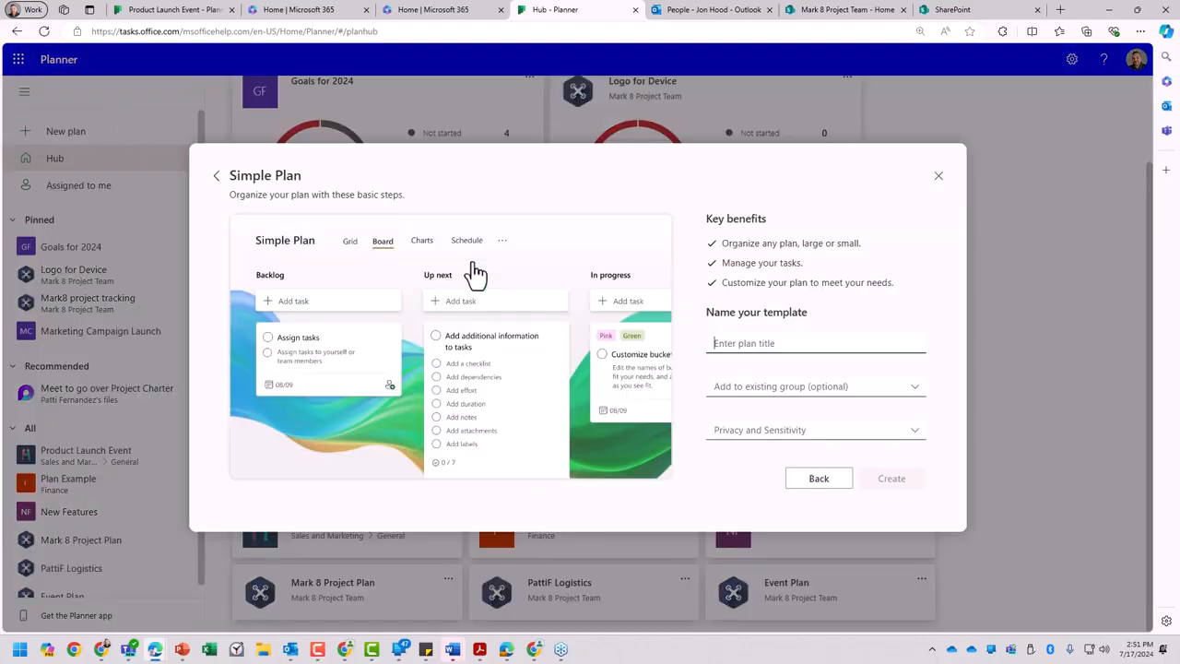
click(835, 483)
- Create a new blank plan titled "2024 Business Goals" with Private privacy
click(344, 273)
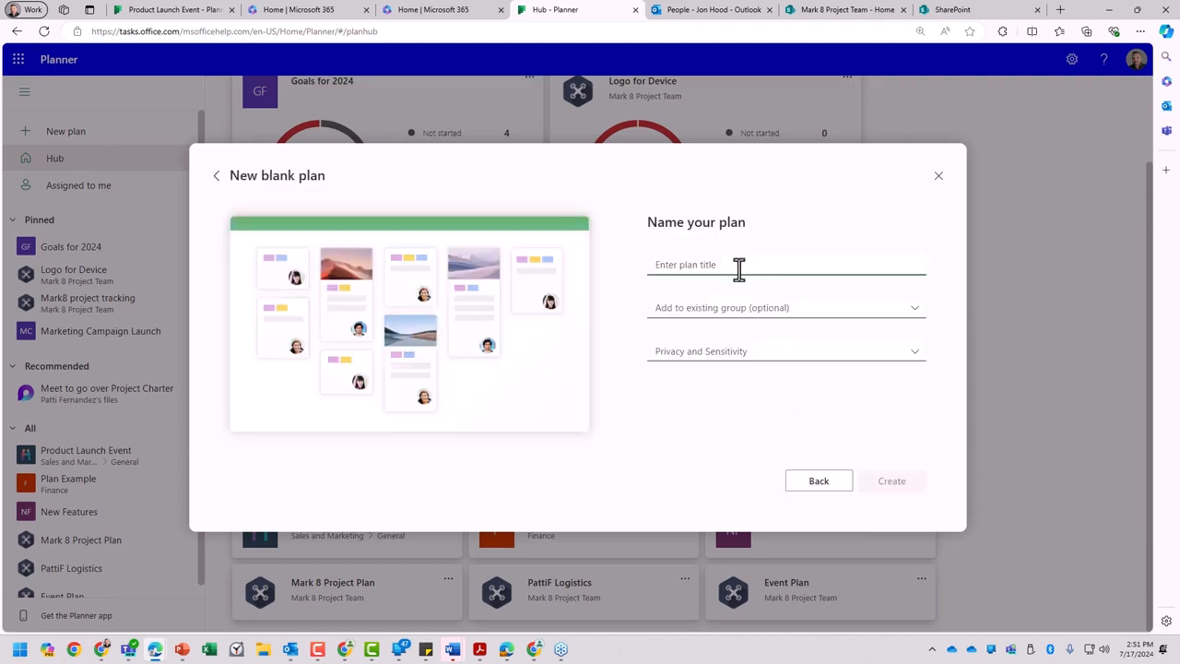
text(2024 Business Goals)
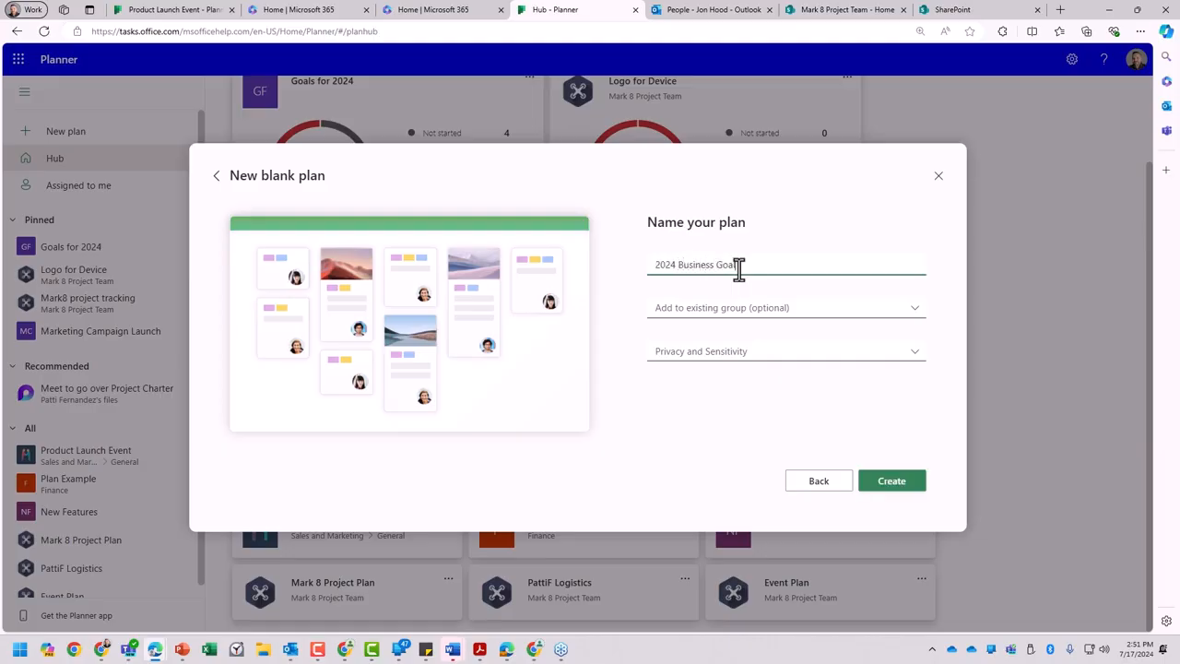
click(918, 351)
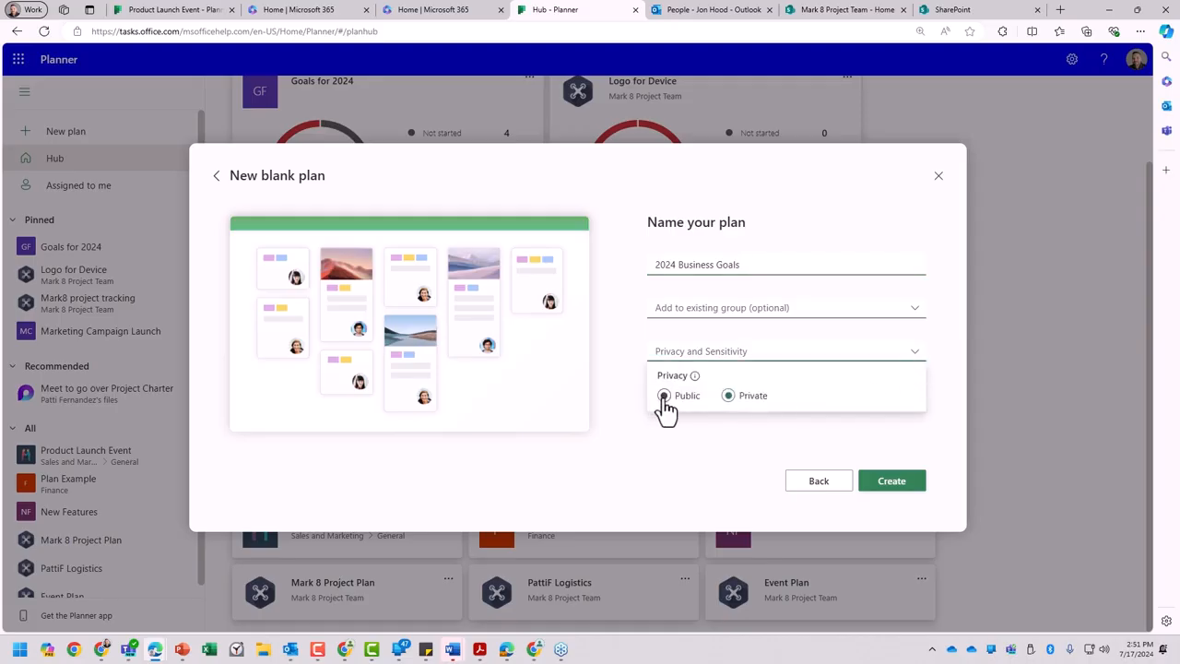
click(725, 430)
click(886, 480)
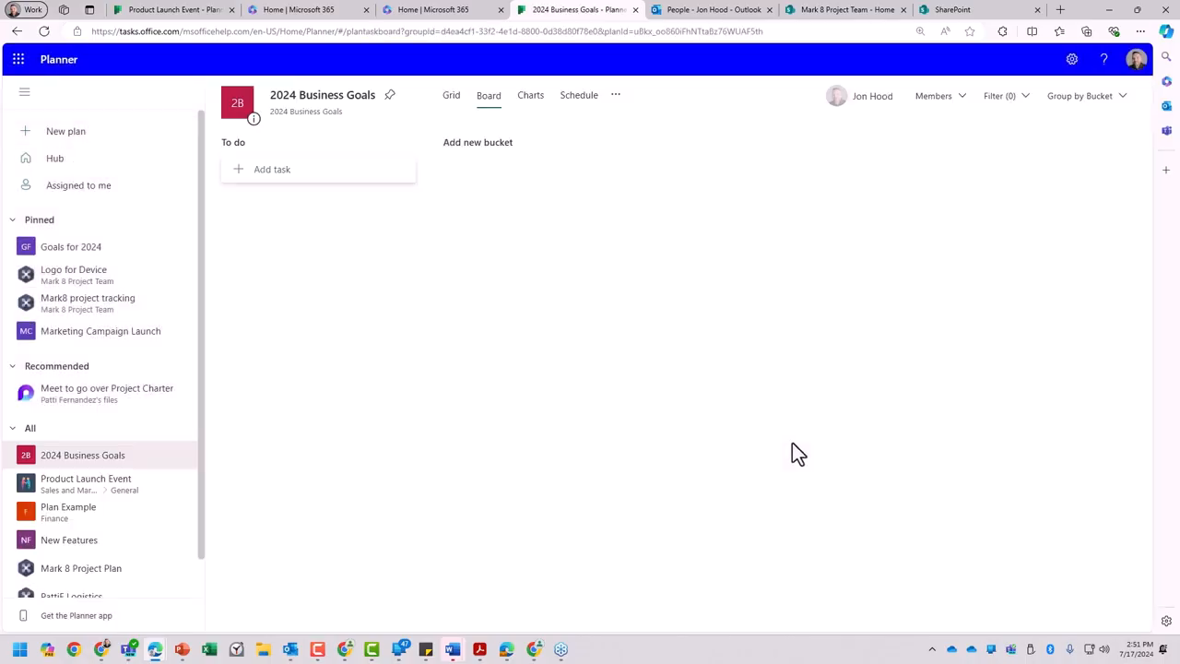
- Rename the "To do" bucket of the 2024 Business Goals plan as "Financial Goals"
click(240, 144)
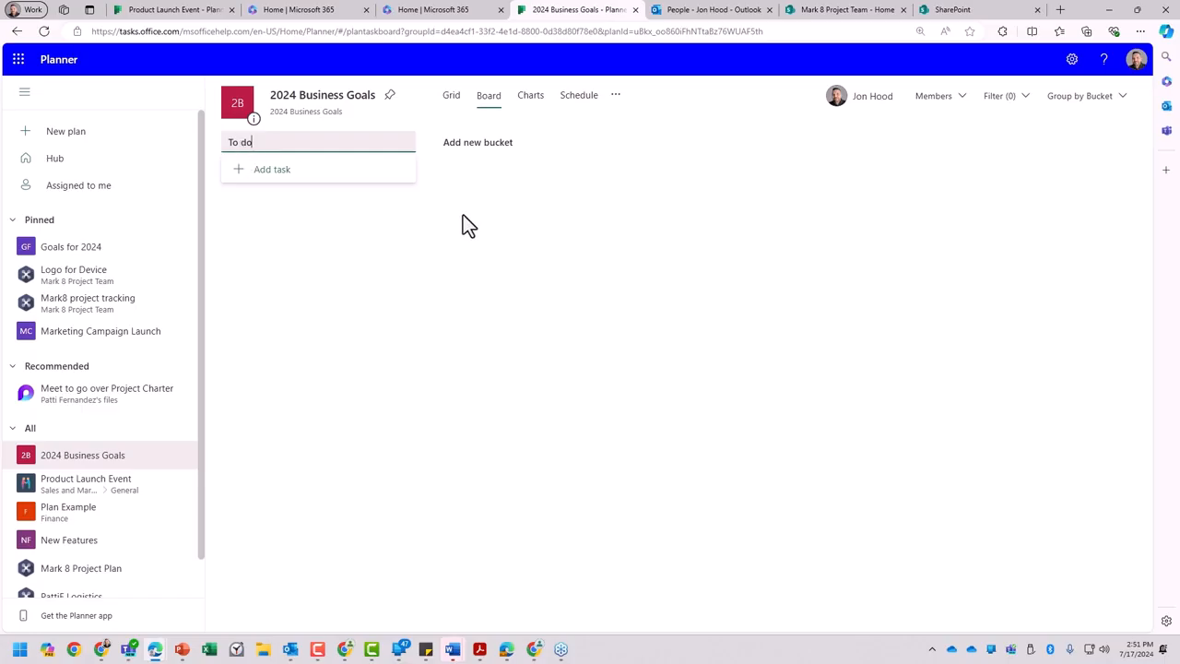
key(ctrl+a)
text(Fir)
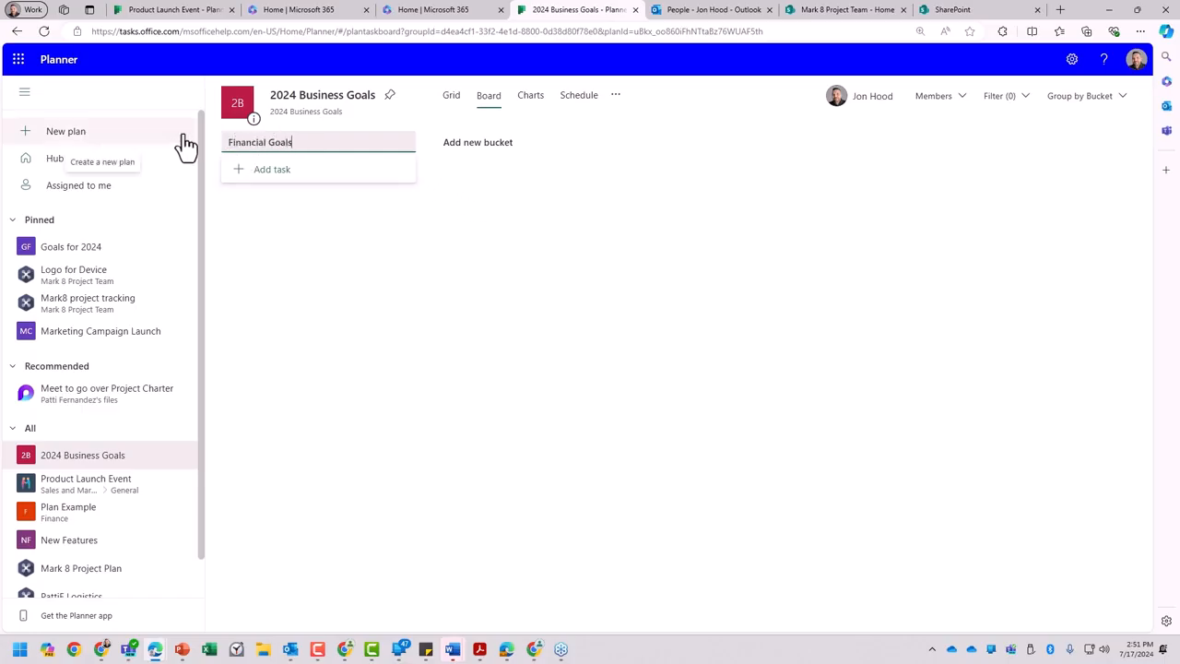
- Add a second bucket named "Professional Development" to the 2024 Business Goals board
click(493, 144)
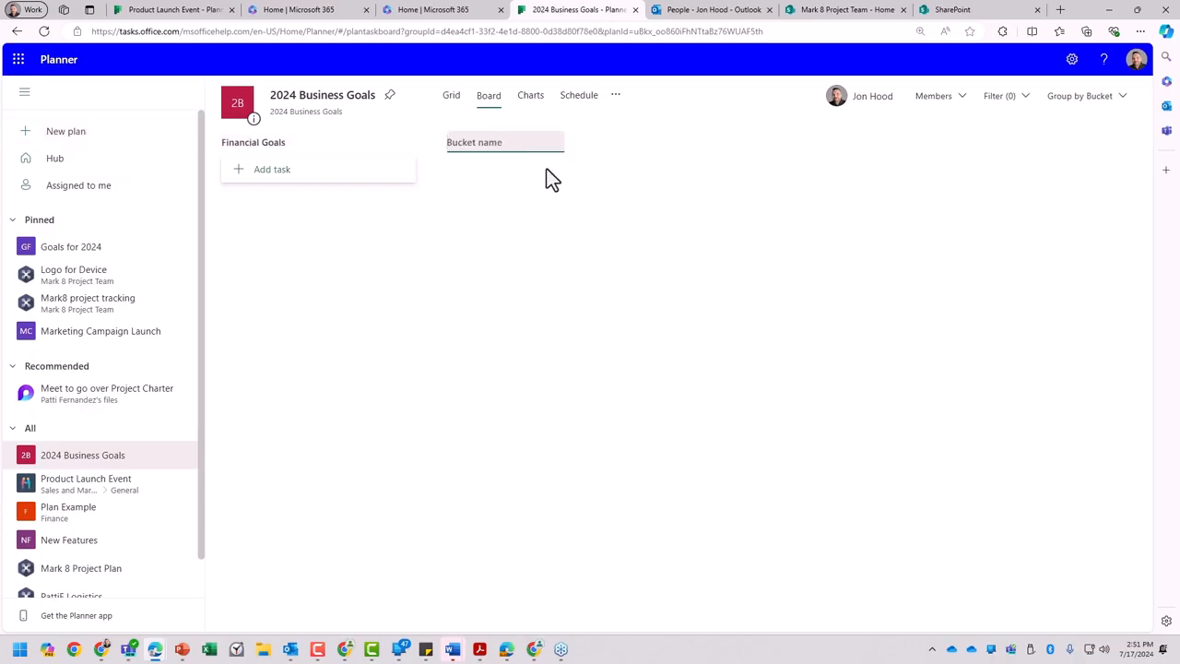
text(Profe)
text(l Development)
key(Return)
- Add a third bucket named "Project Management" to the 2024 Business Goals board
click(717, 143)
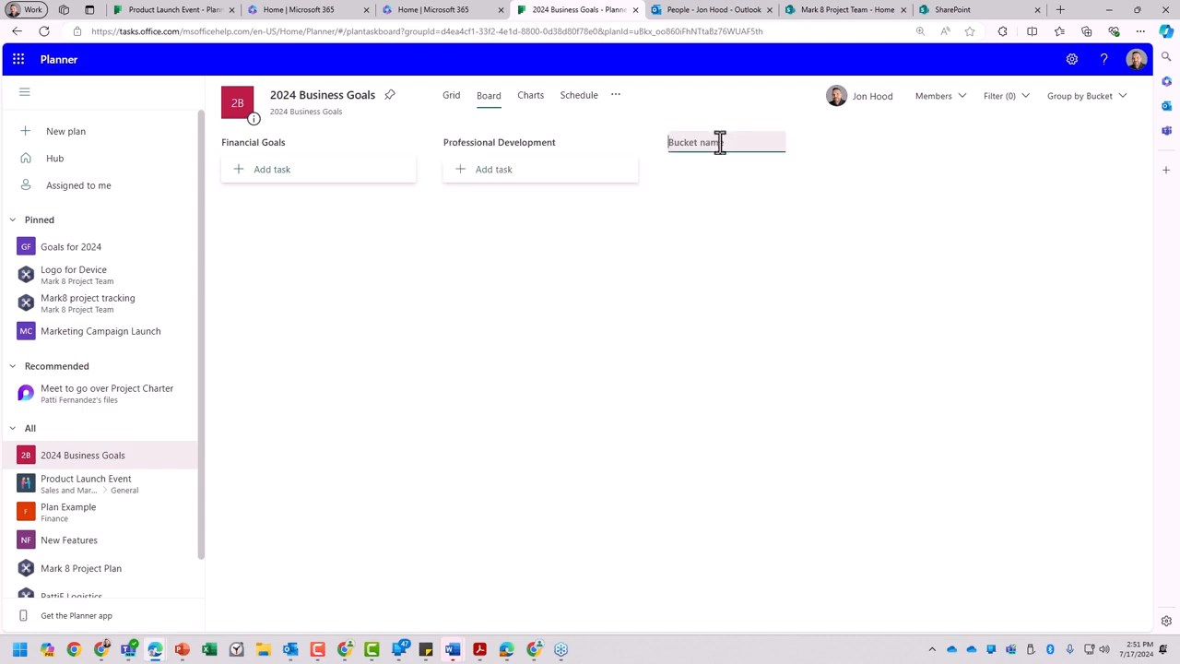
text(Project Management)
key(Return)
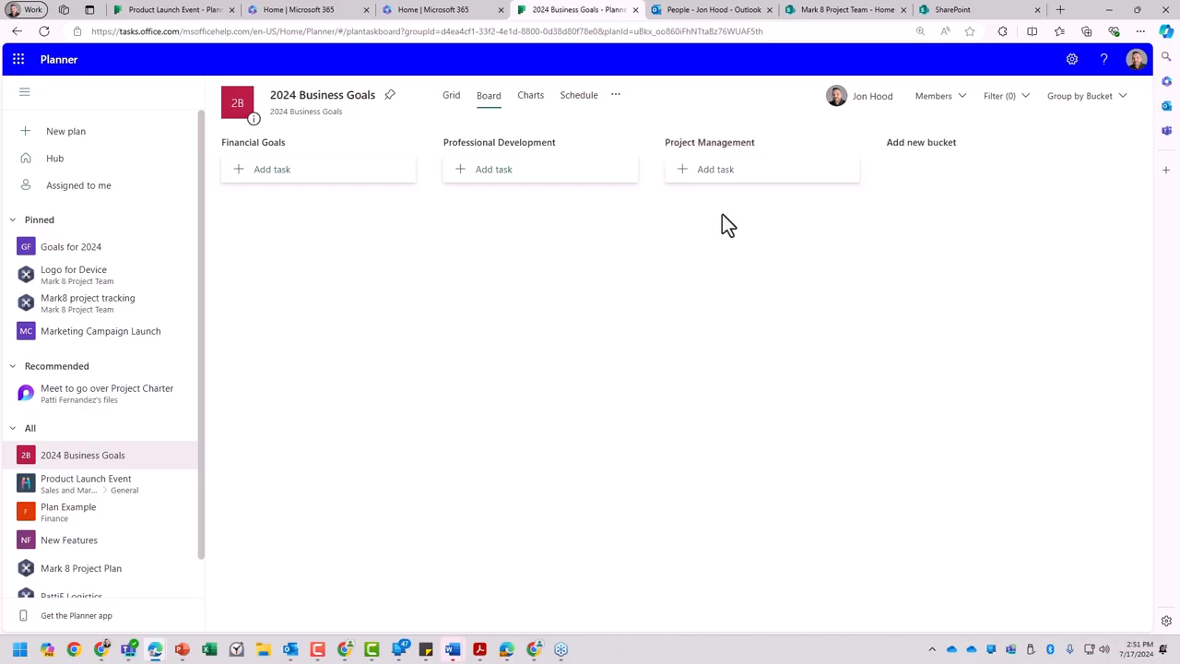
- Add a fourth bucket named "Networking and Collaboration" to the 2024 Business Goals board
click(899, 147)
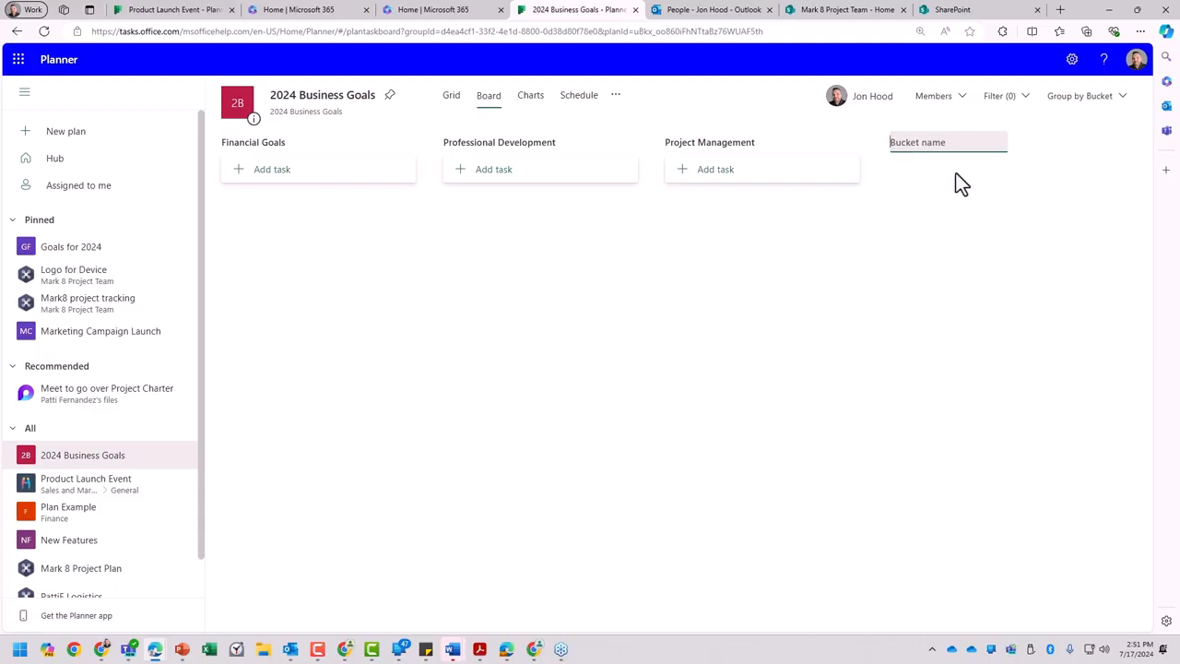
text(Networking and Collaboration)
key(Return)
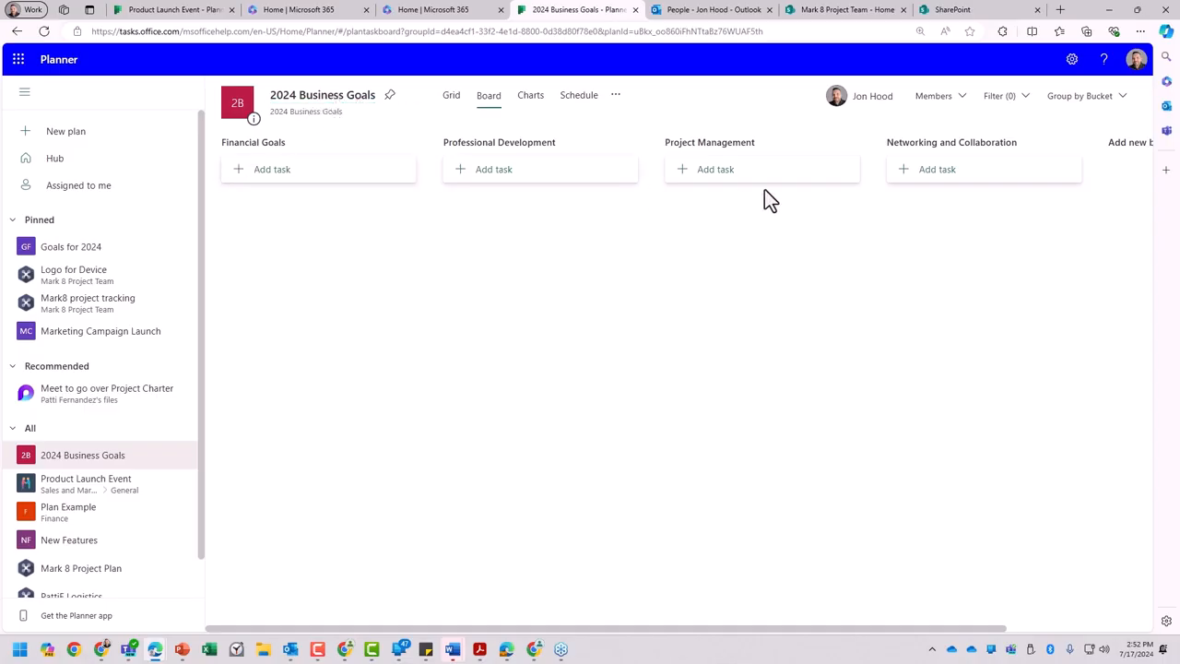
- Add the task "Complete a certification course" to the Professional Development bucket, due 08/30/2024 and assigned to the suggested member
click(487, 171)
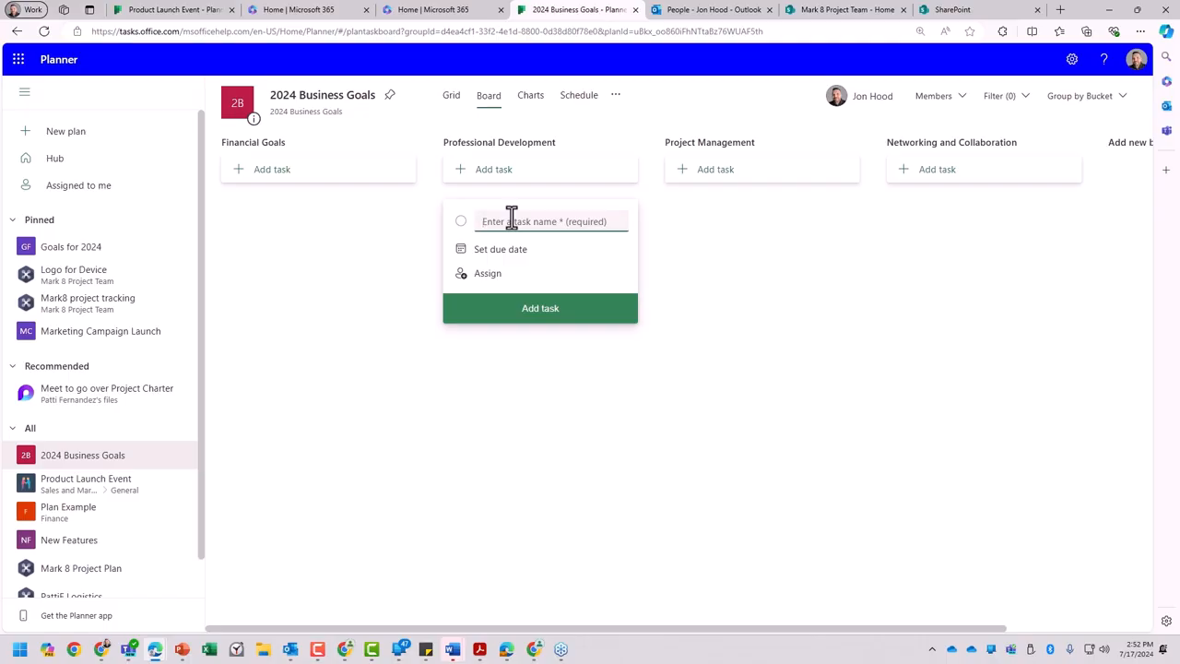
text(Complete a certification course)
click(499, 254)
click(584, 274)
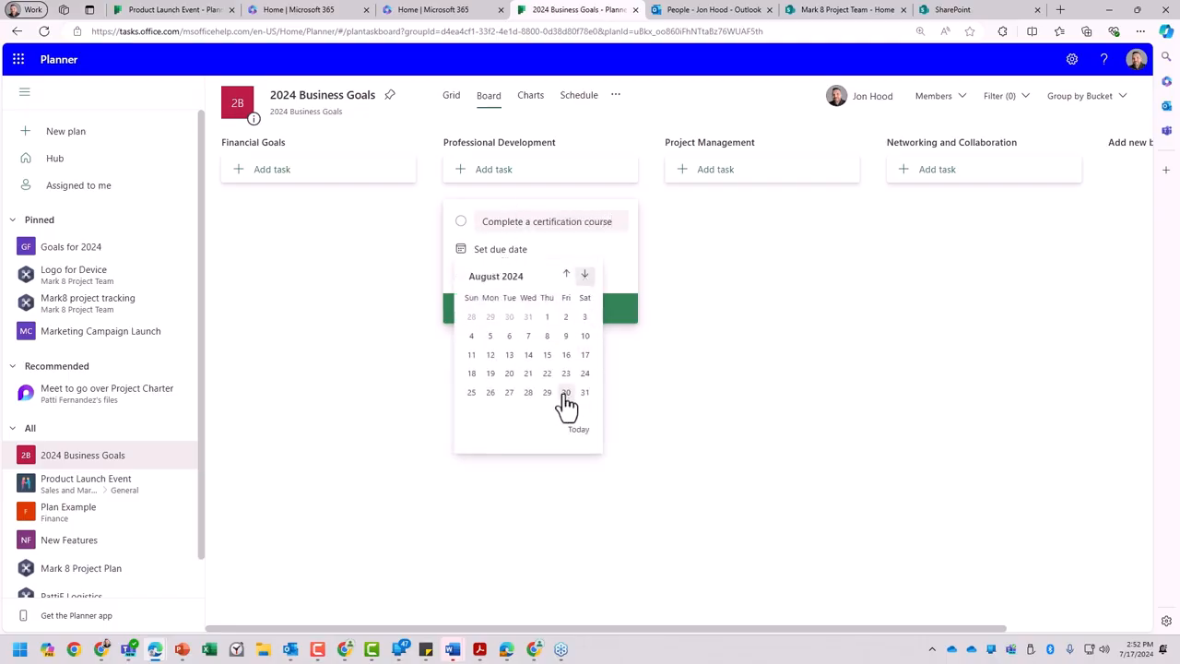
click(566, 392)
click(489, 274)
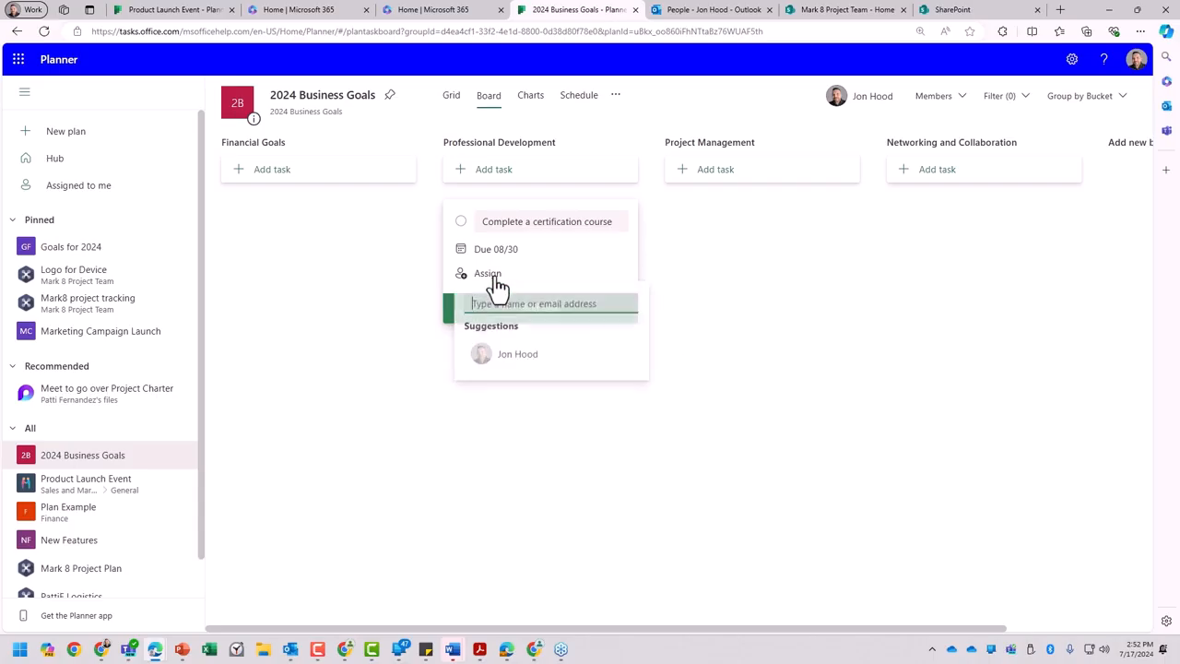
click(501, 355)
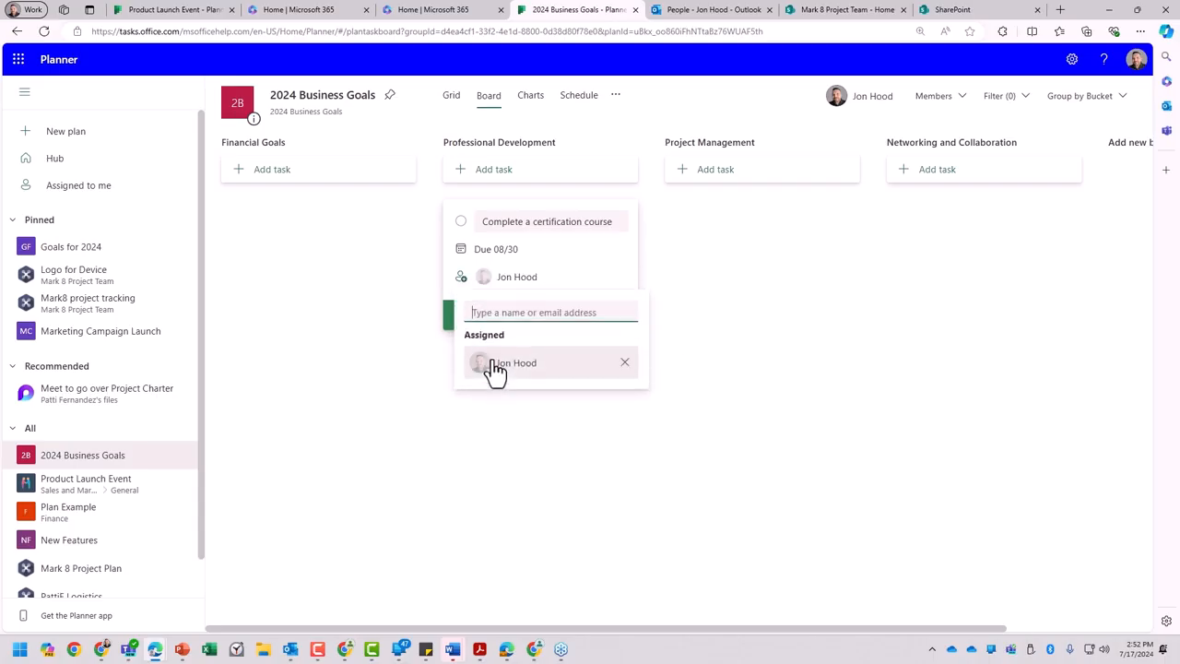
click(450, 321)
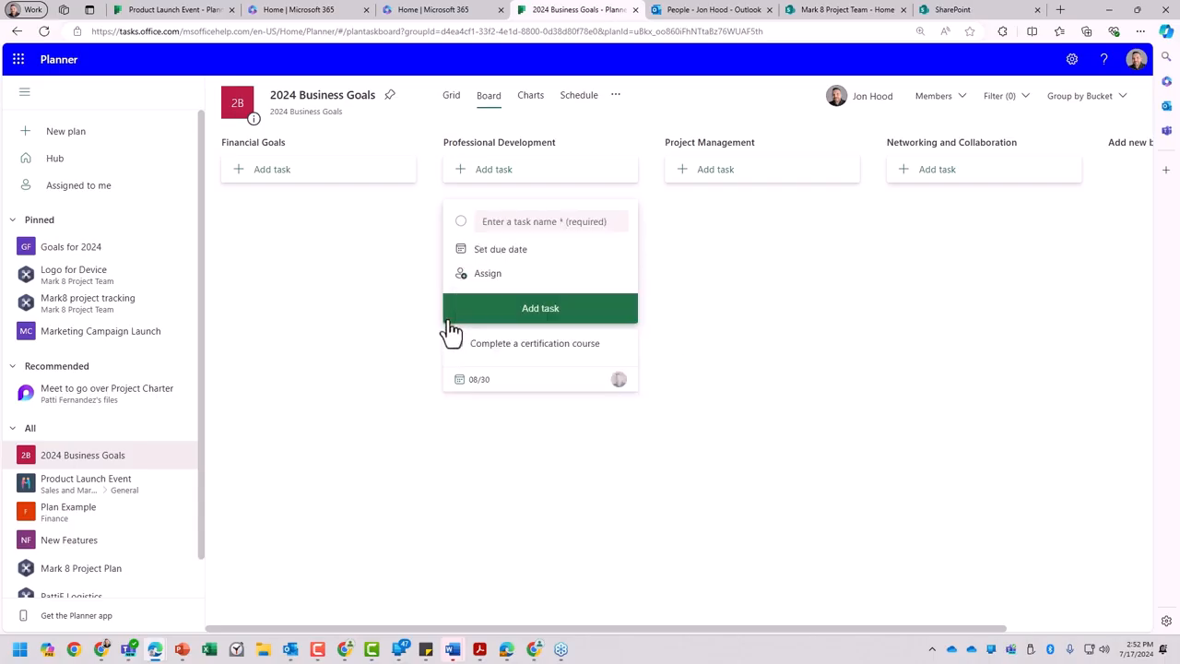
- Try to add another task without a name to the Professional Development bucket, assigned to the suggested member
click(470, 274)
click(507, 355)
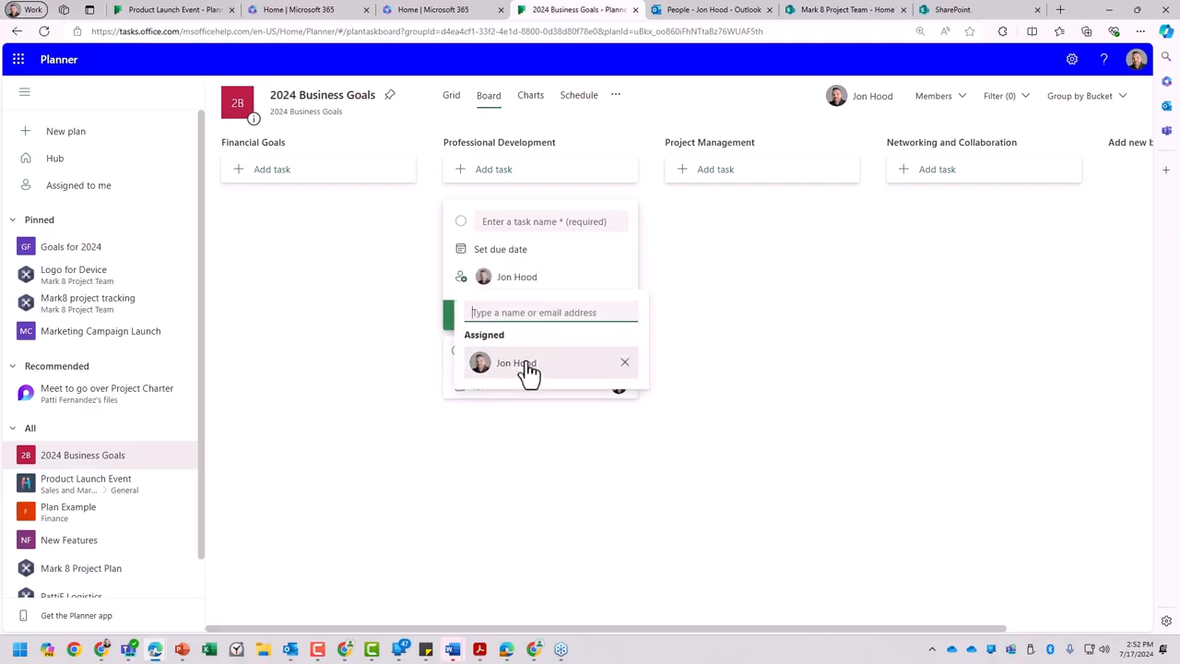
click(682, 305)
click(566, 322)
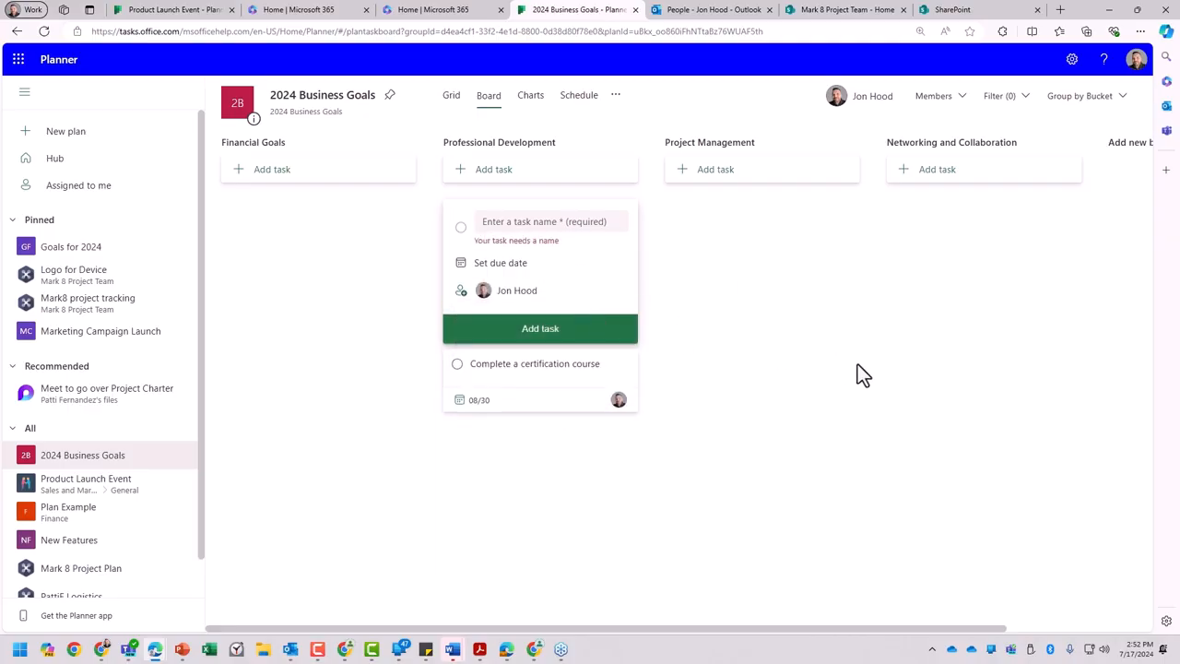
- Examine the details of the "Complete a certification course" task, including its checklist, attachments and comments, and close them
click(549, 378)
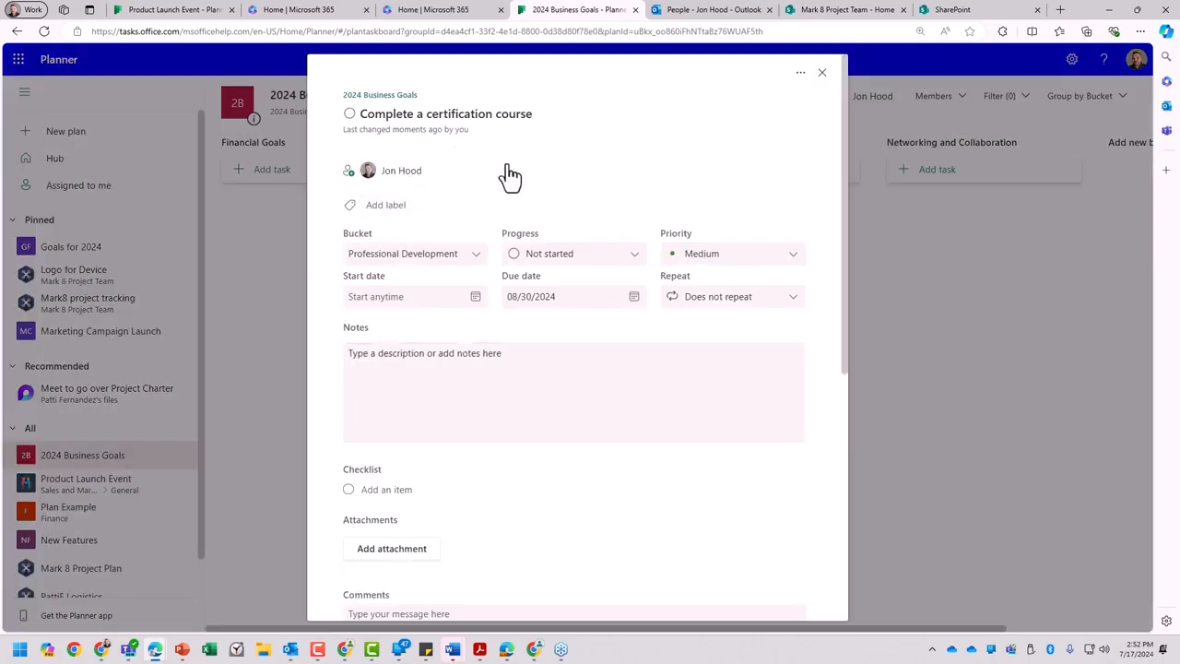
scroll(683, 231, down, 2)
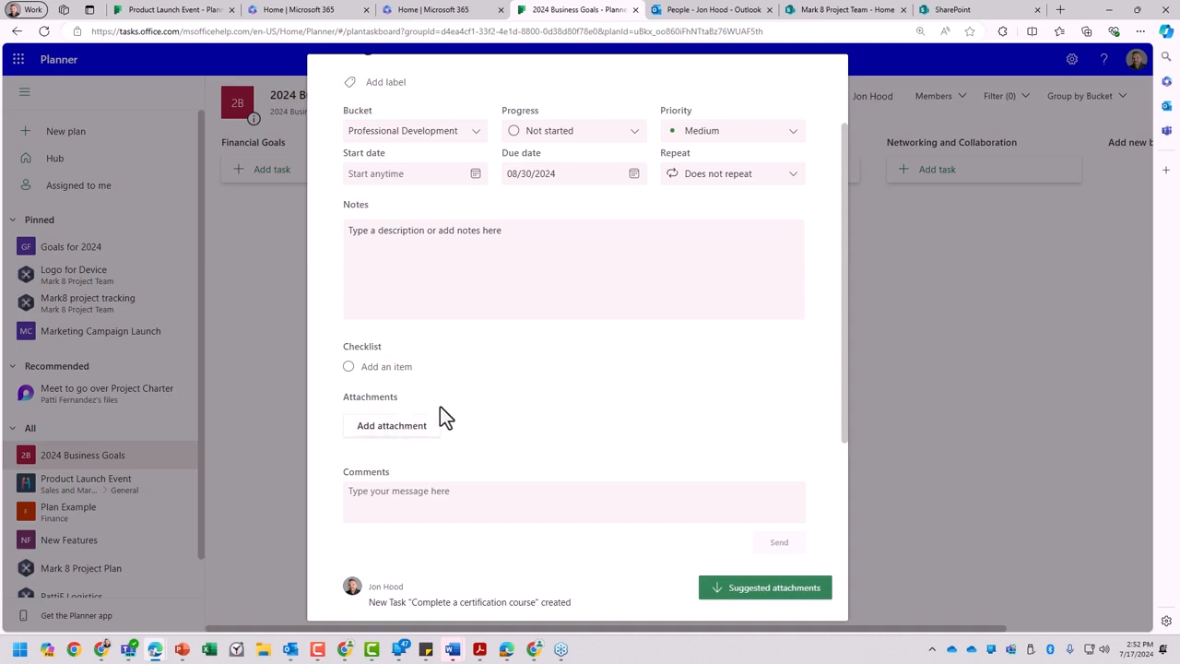
click(941, 375)
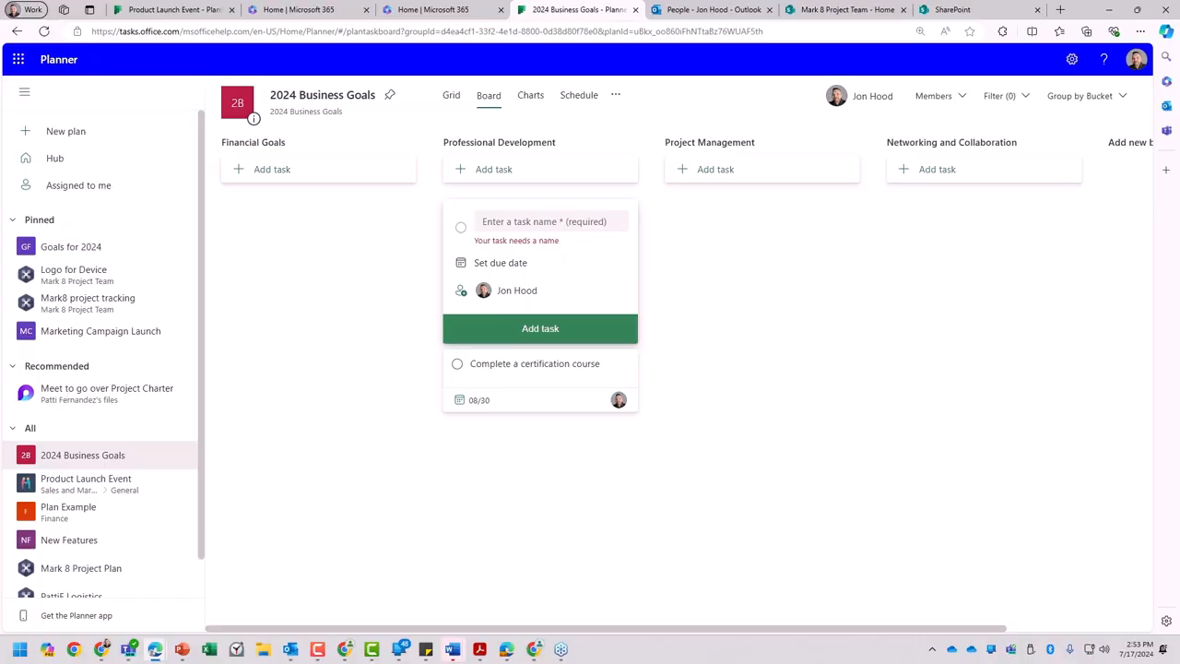
key(alt+Tab)
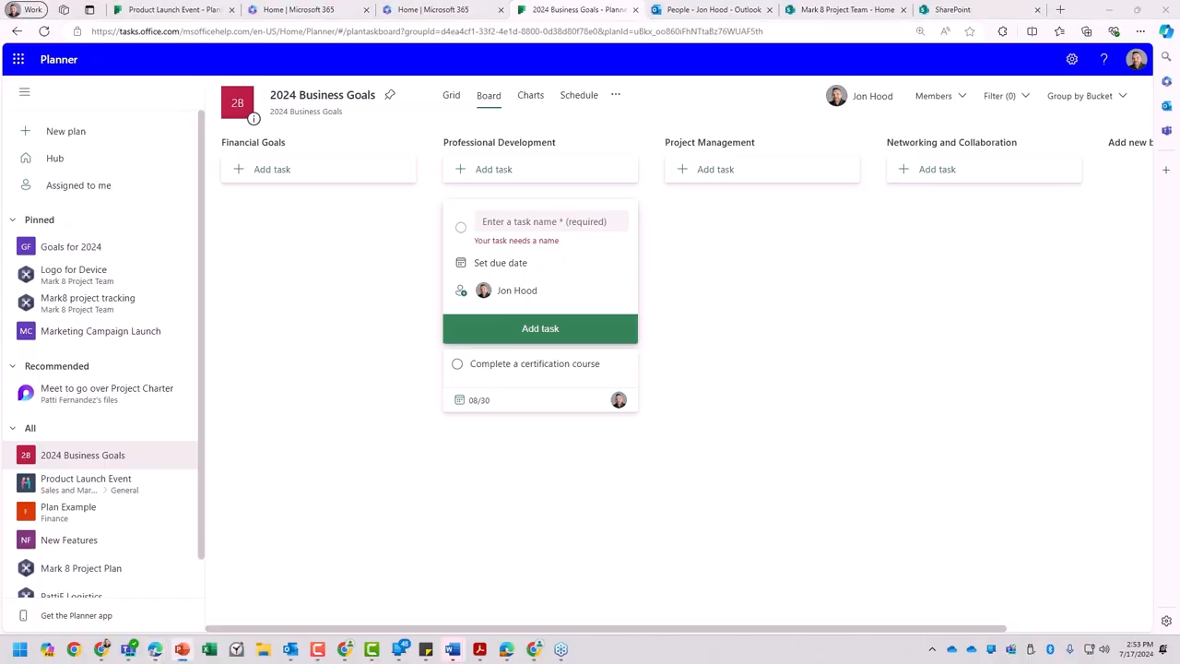